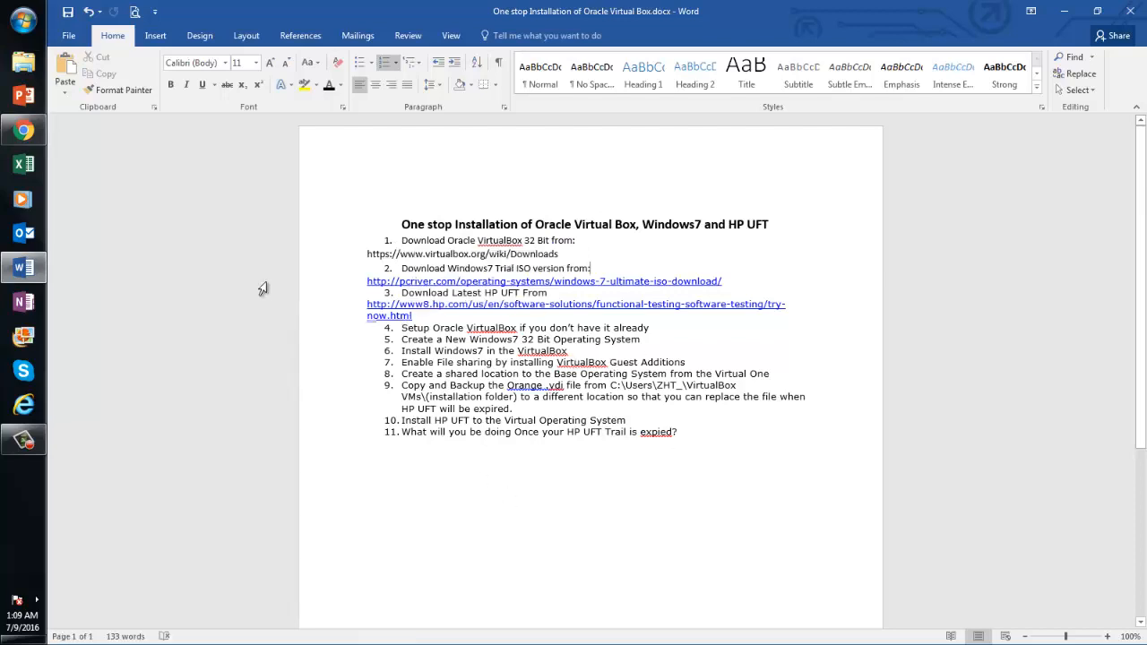
Launch Oracle VM VirtualBox from the Start menu to show the powered-off Windows 7 machine
click(23, 440)
click(1091, 599)
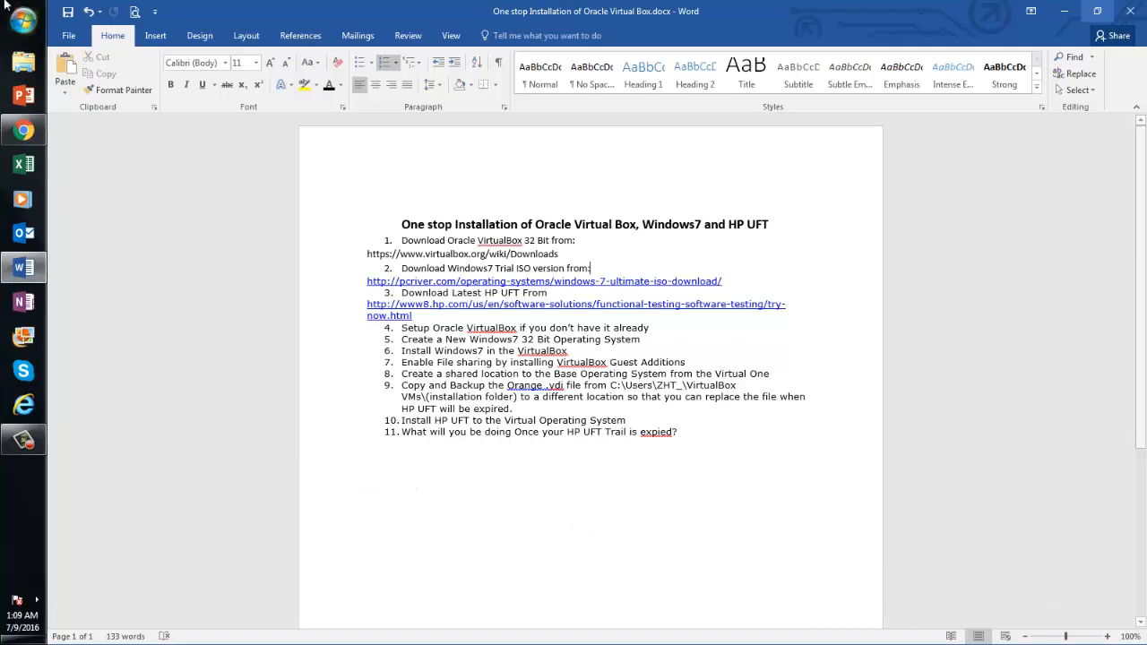
click(29, 25)
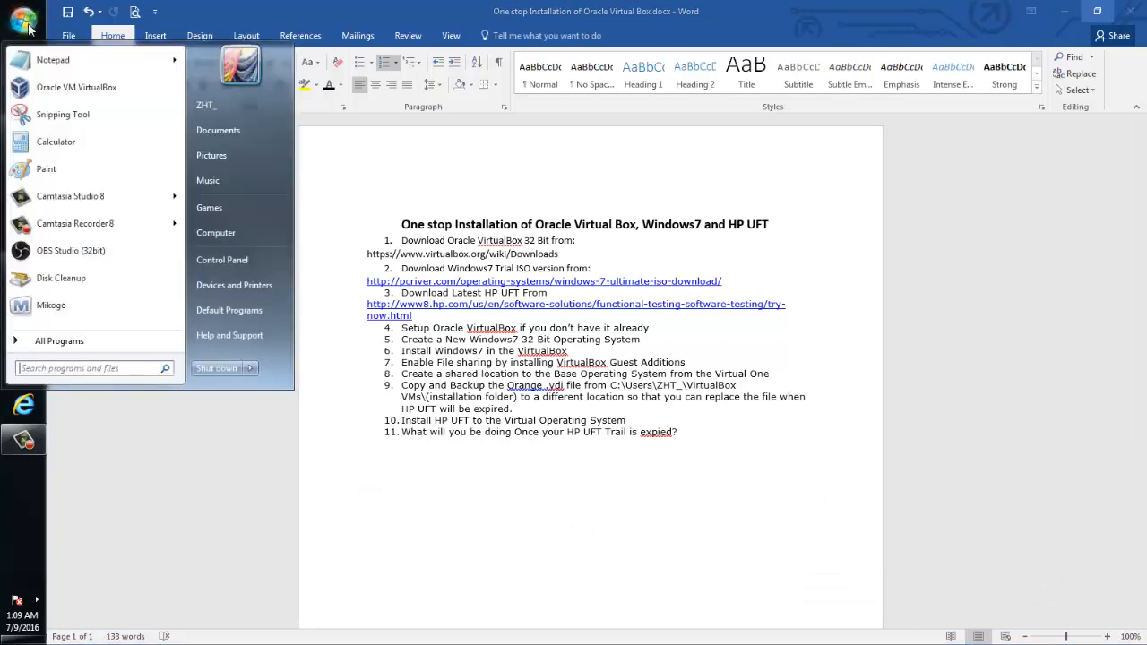
click(65, 104)
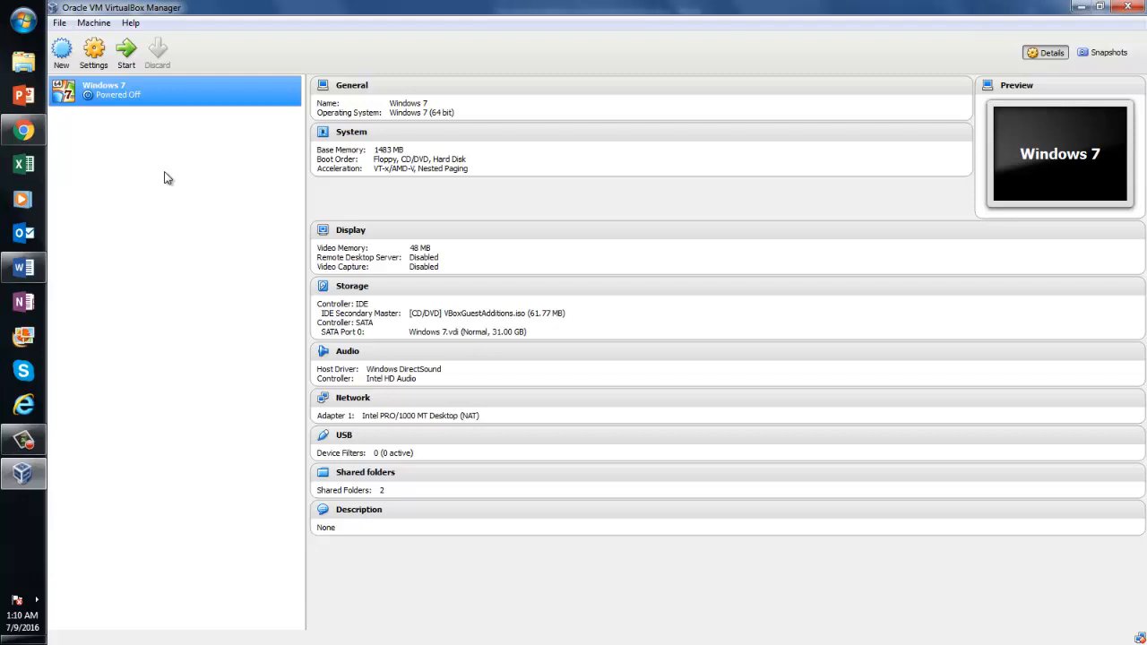
Return to the Word installation guide that lists the 11 setup steps
click(23, 267)
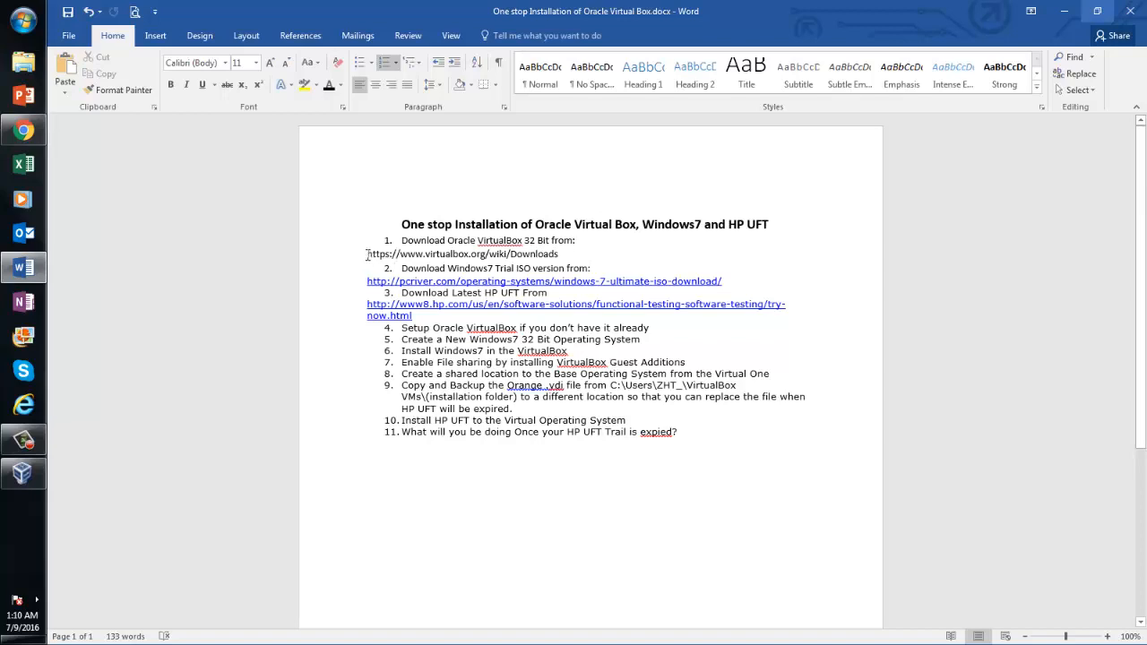
Select the VirtualBox downloads address in the guide and load google.com in Chrome
drag(367, 256, 538, 257)
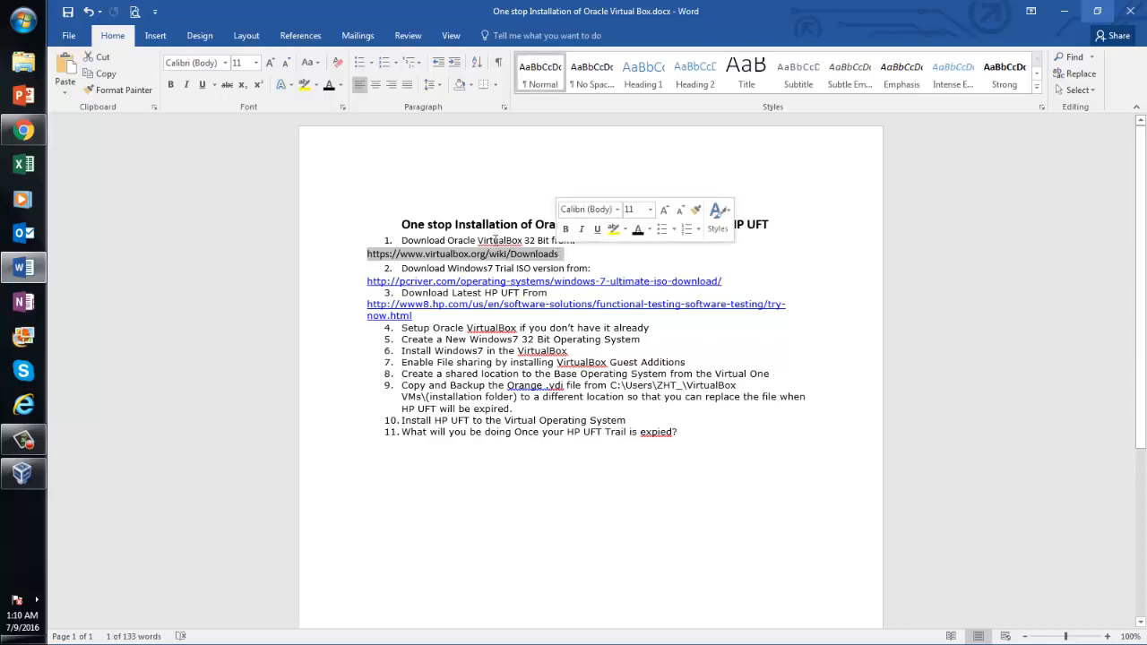
click(24, 130)
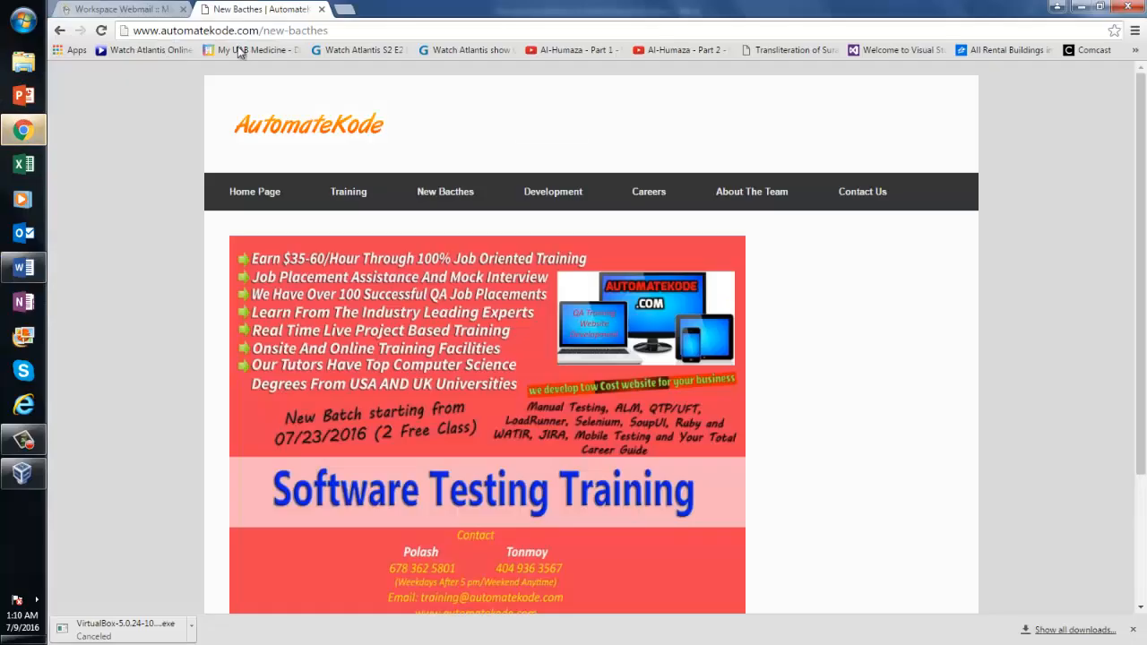
click(304, 30)
text(google)
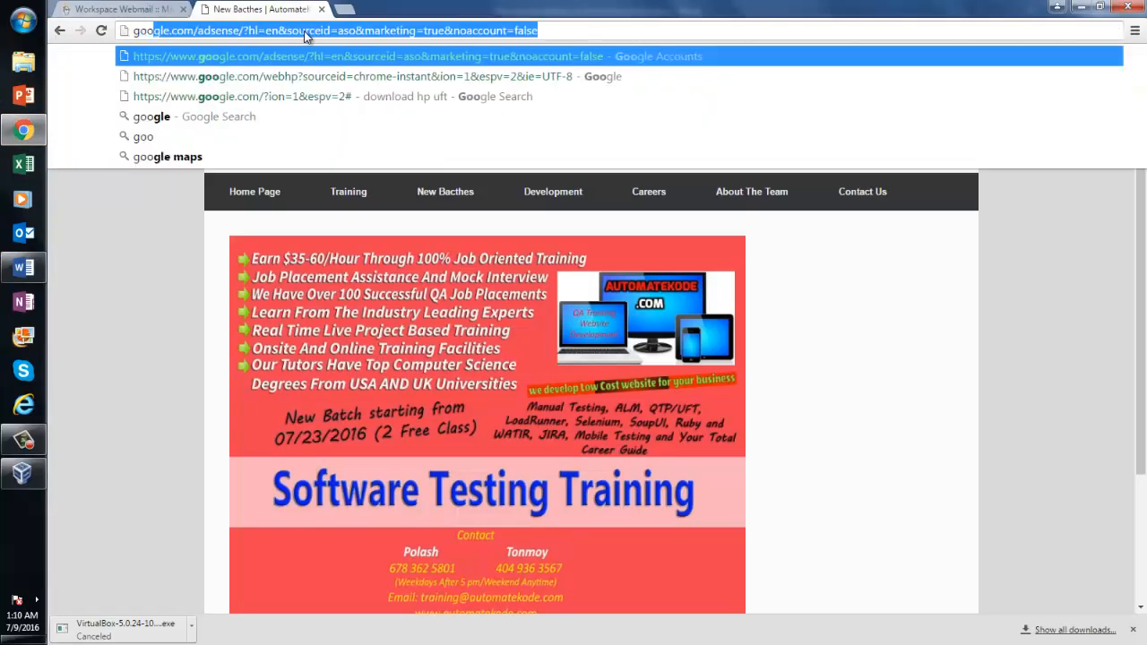
text(.com)
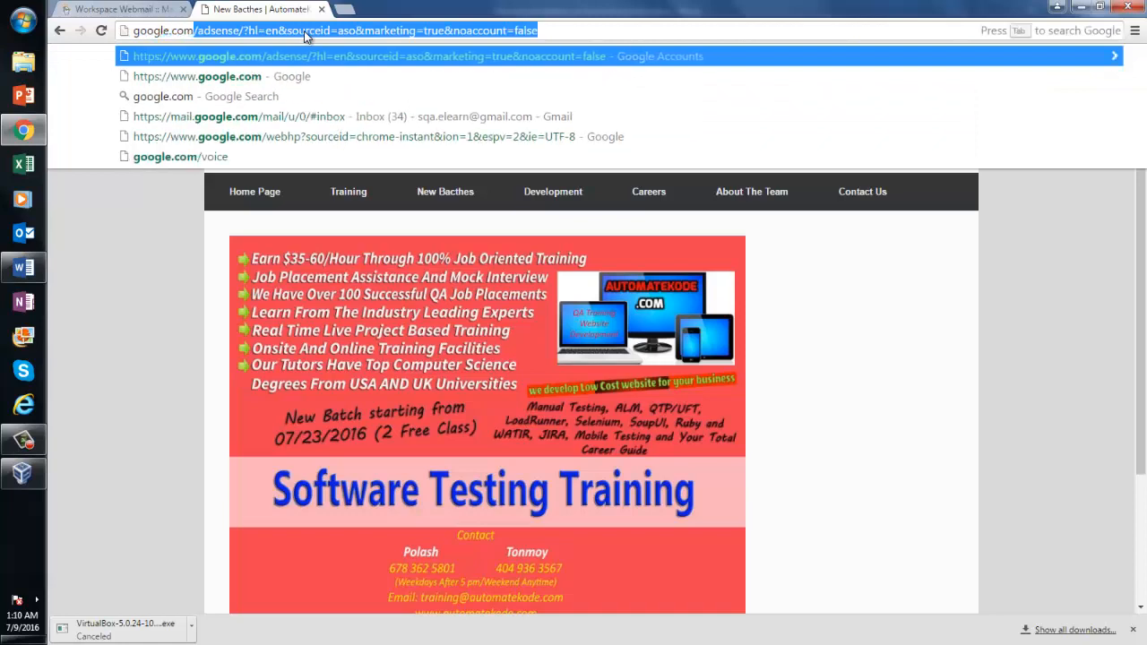
key(Return)
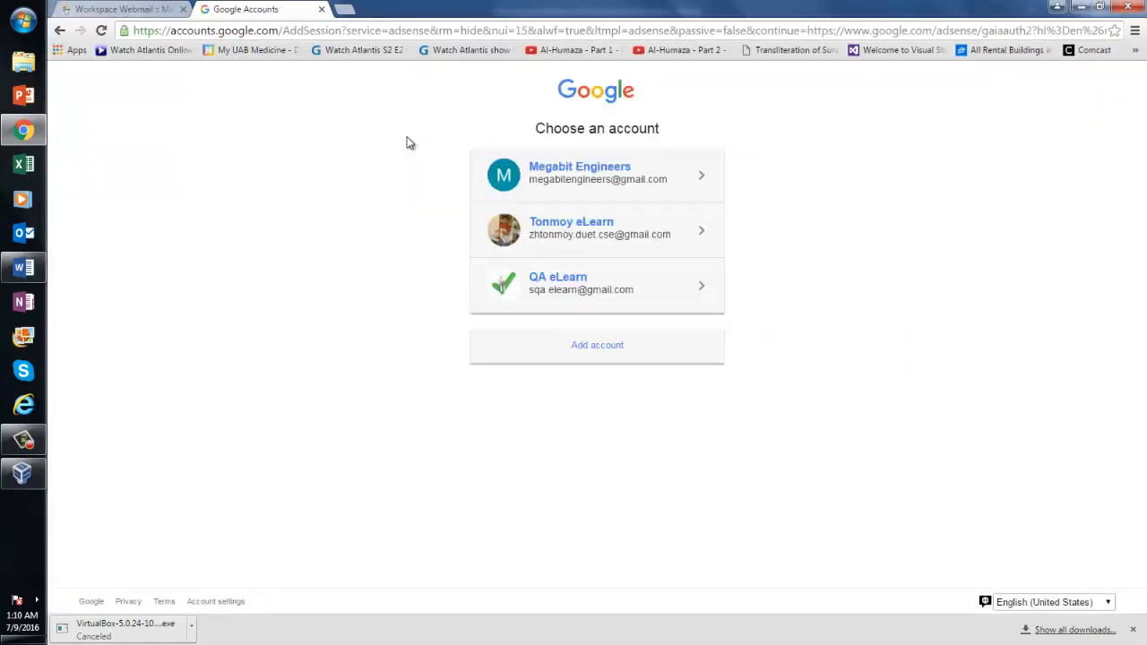
Search Google for 'download oracle virtualbox' and open the official VirtualBox downloads page
click(307, 33)
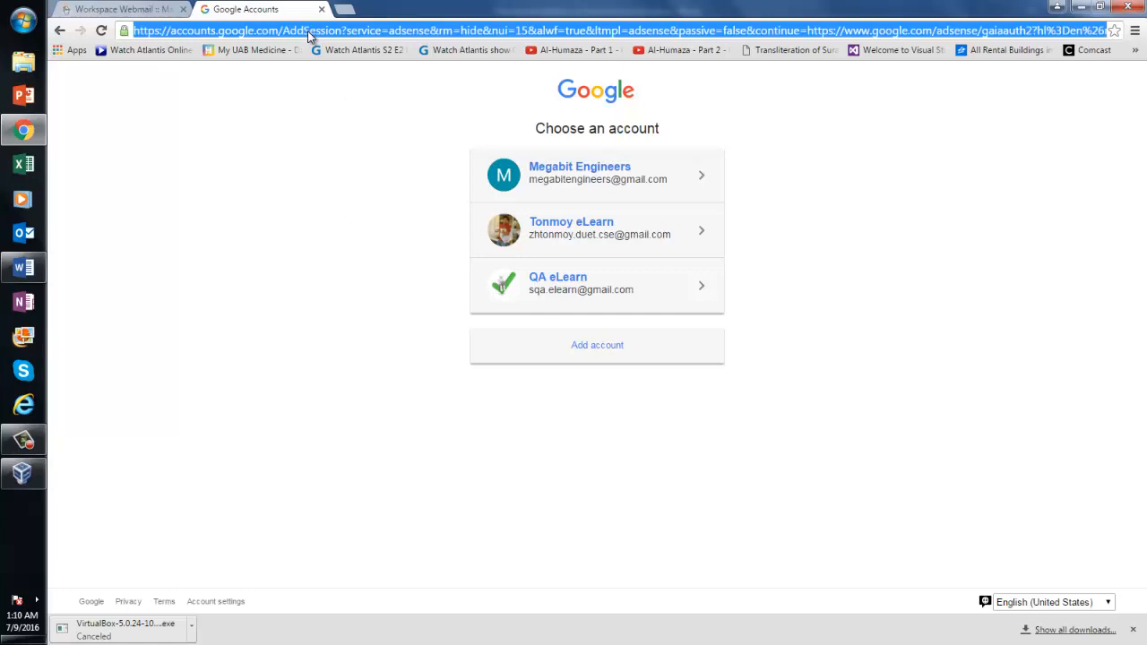
text(google.)
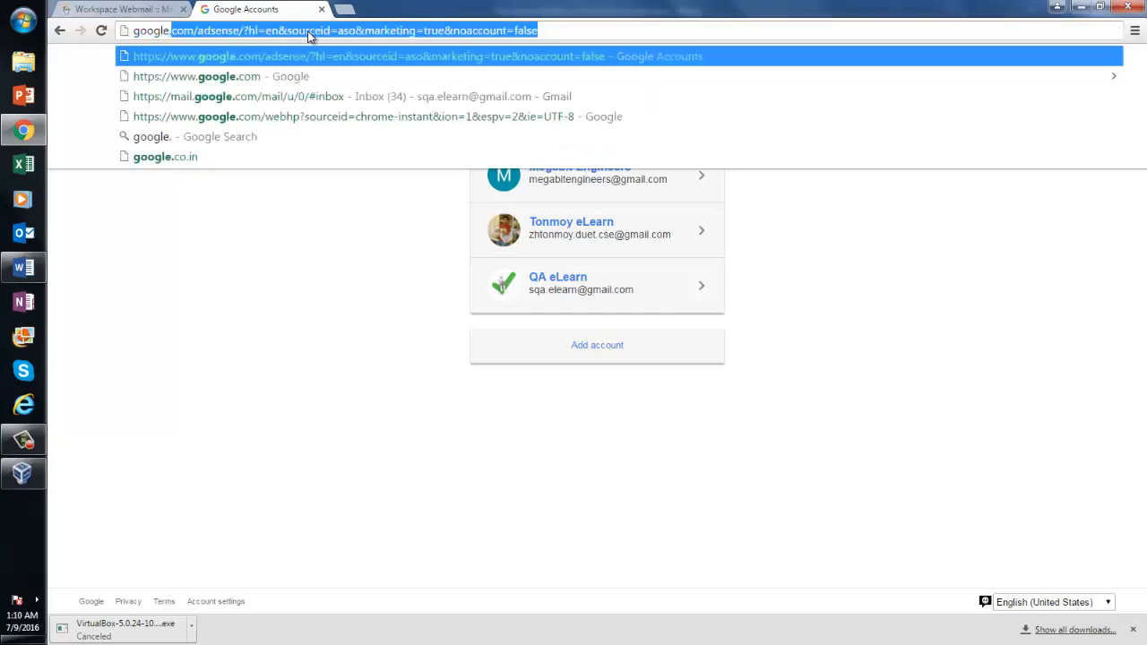
text(com)
click(258, 76)
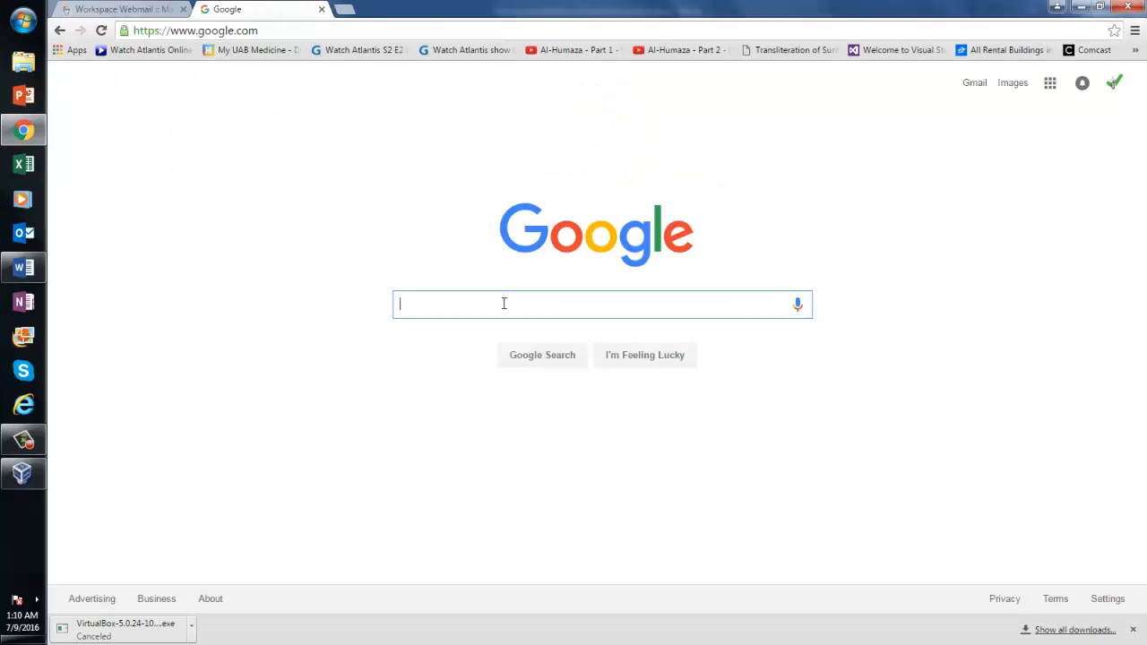
text(Down)
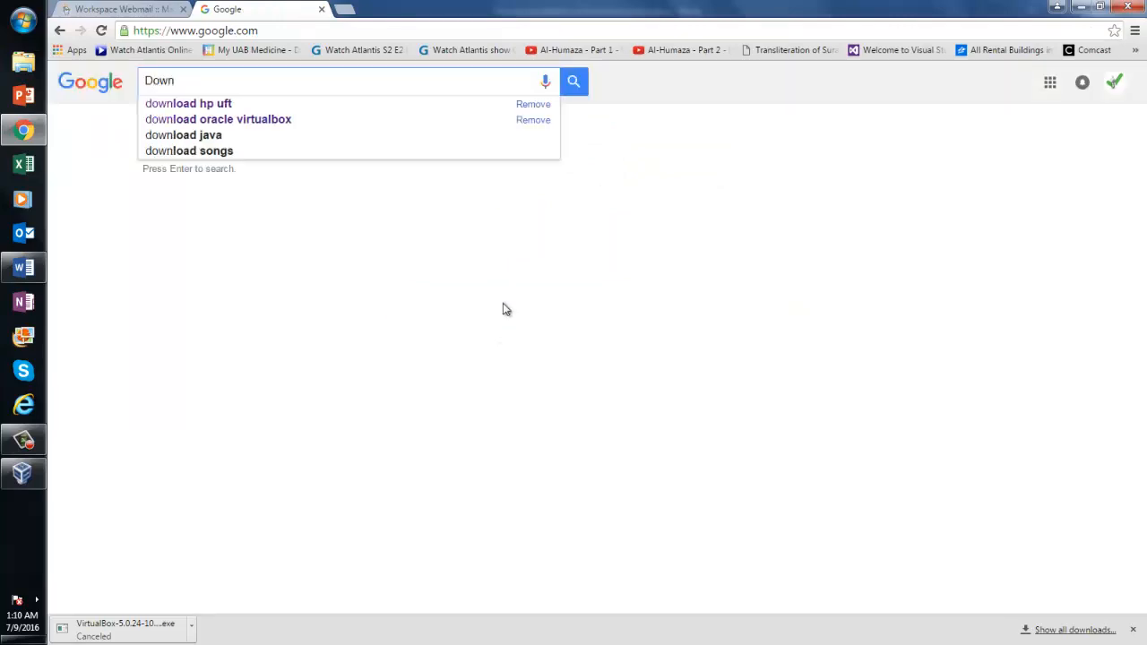
click(260, 121)
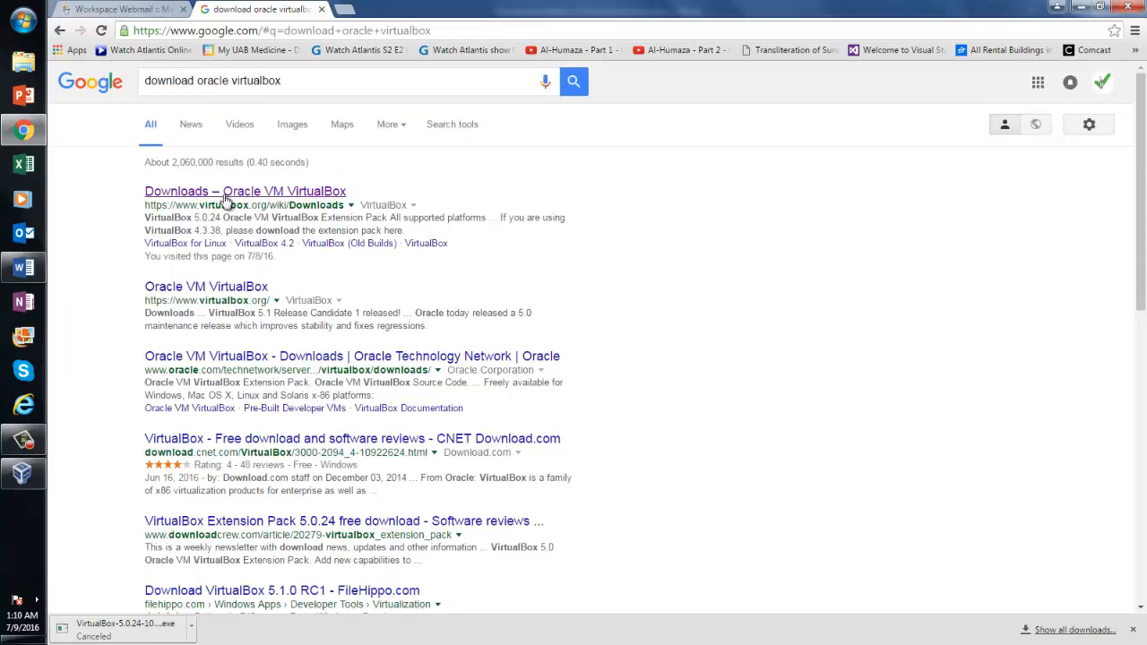
click(224, 195)
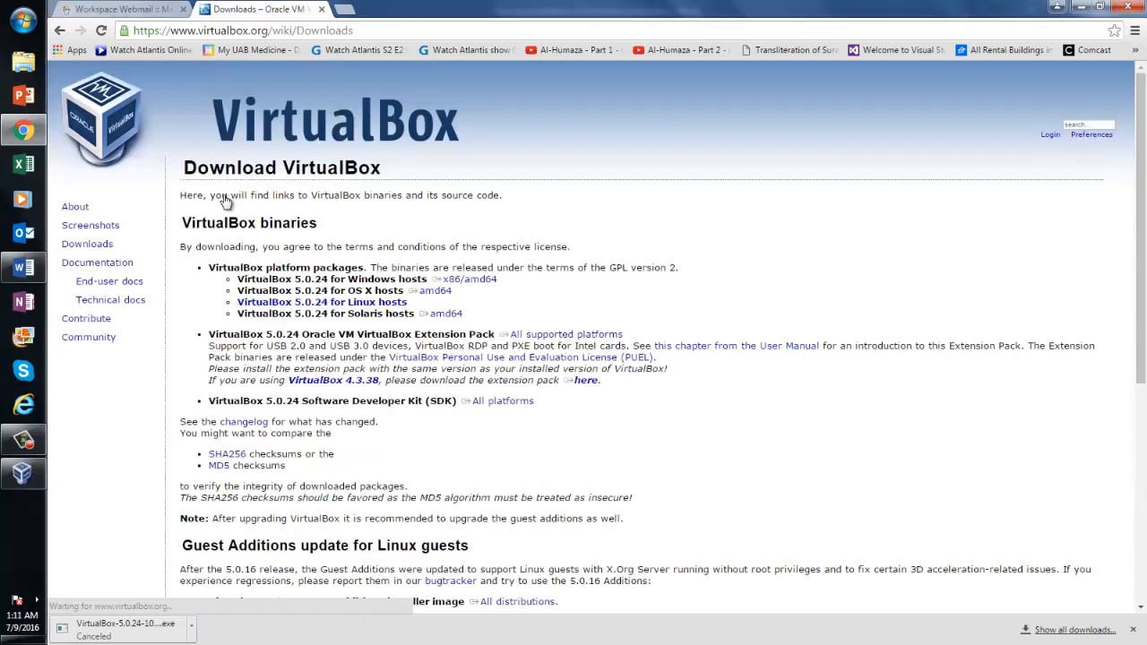
Download the VirtualBox 5.0.24 x86/amd64 installer for Windows hosts and let it finish
click(472, 282)
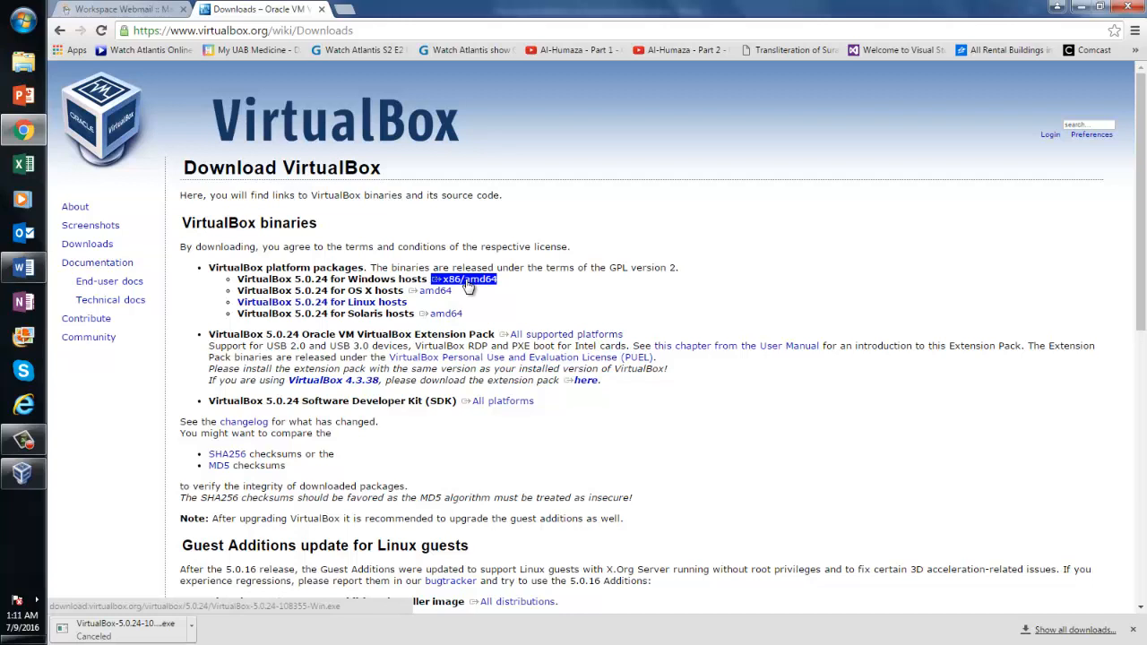
click(468, 282)
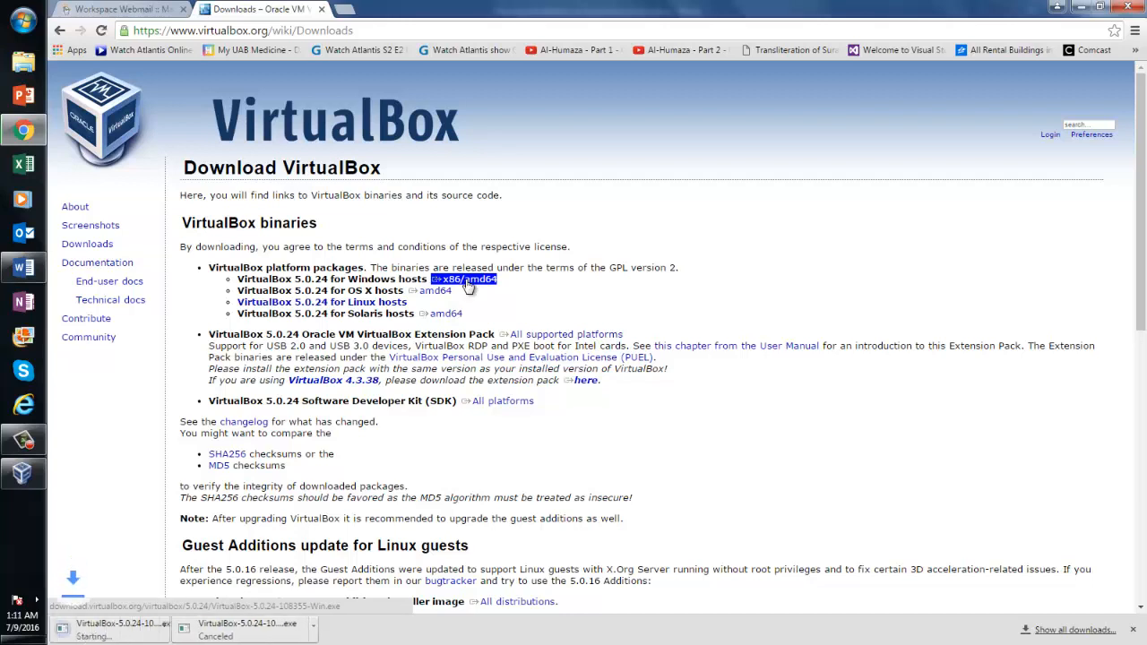
click(223, 549)
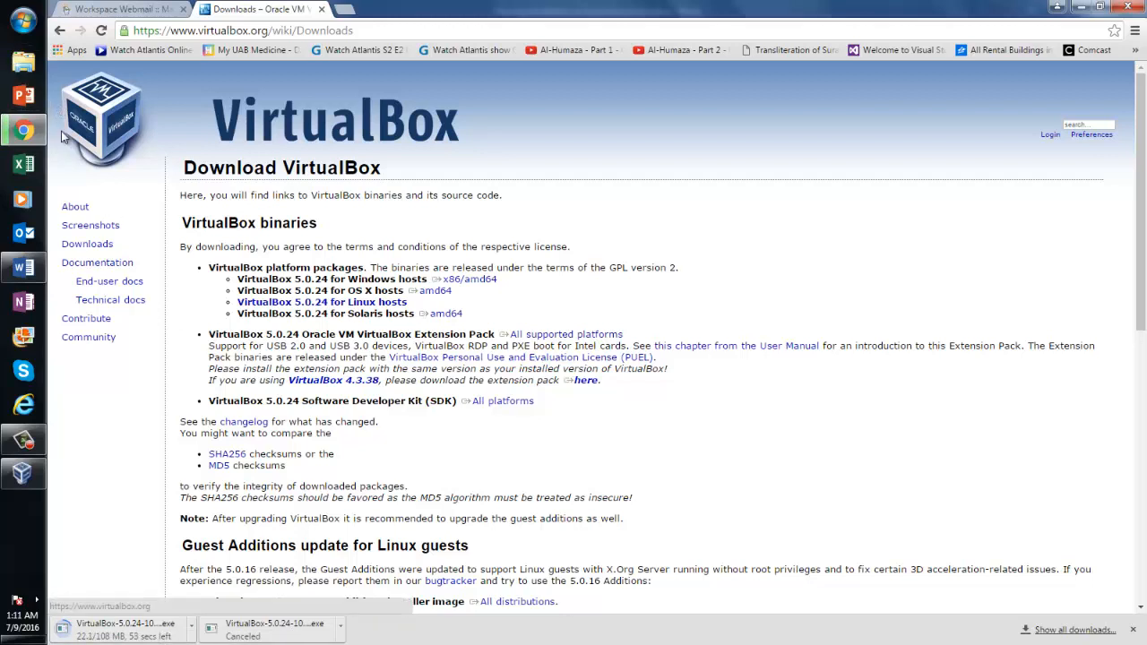
click(24, 439)
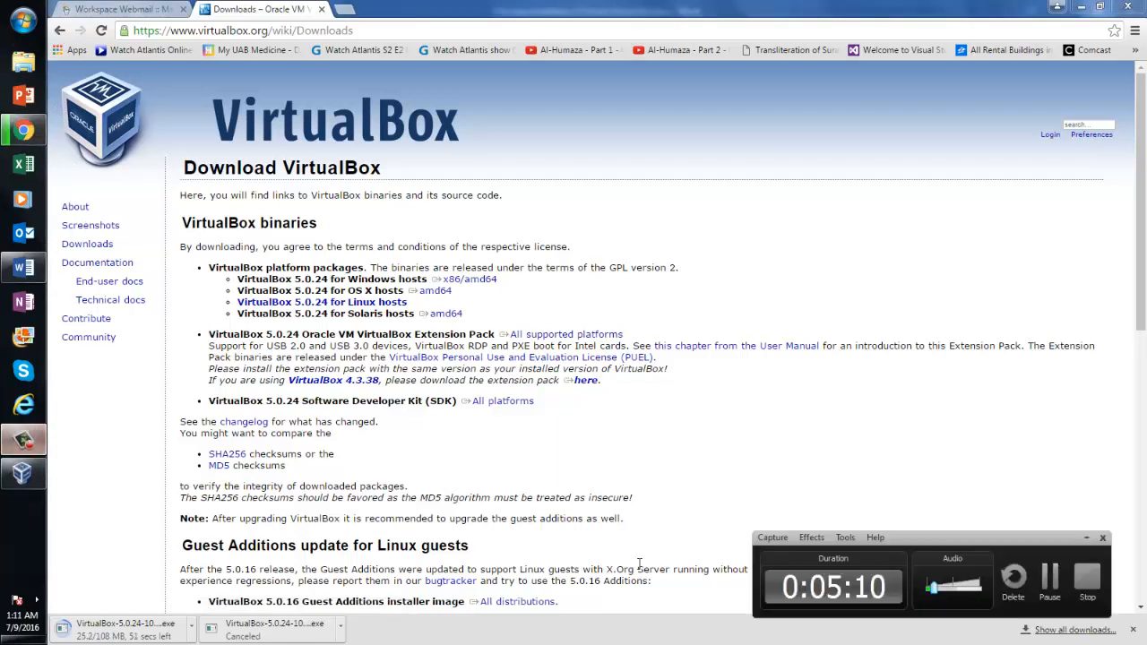
click(1048, 583)
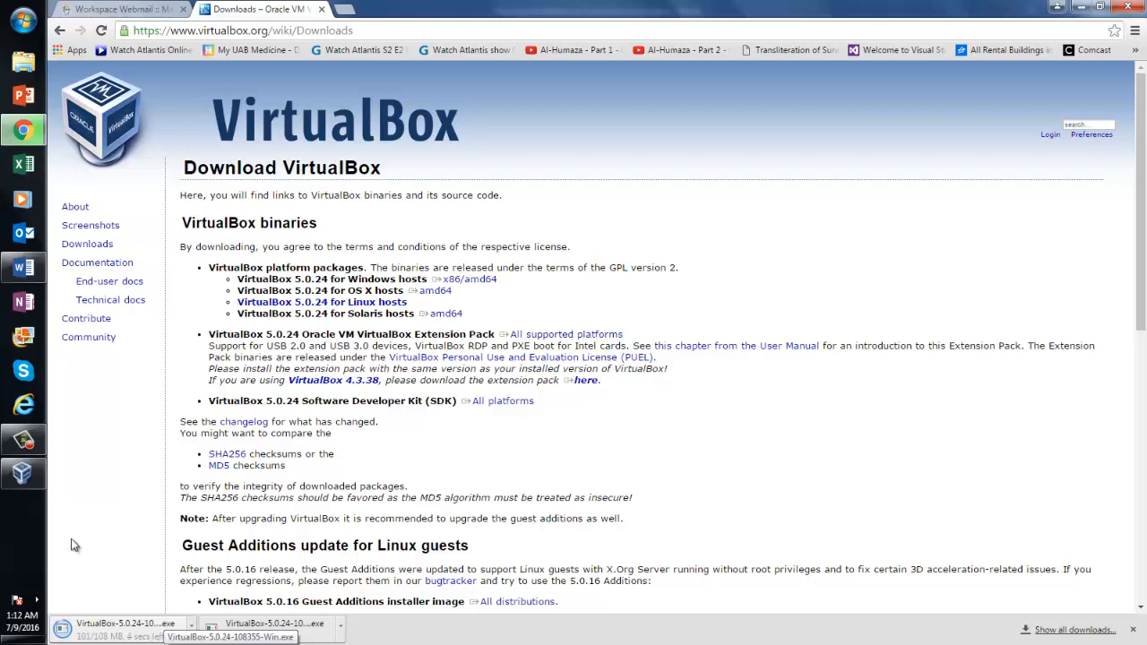
click(24, 444)
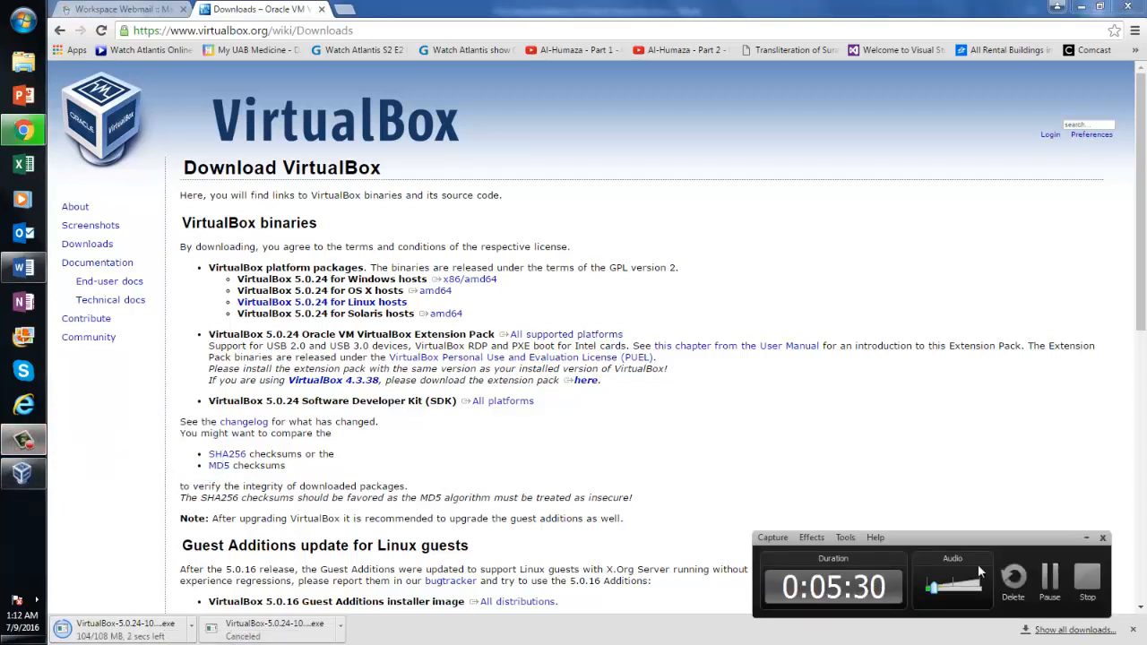
click(1052, 579)
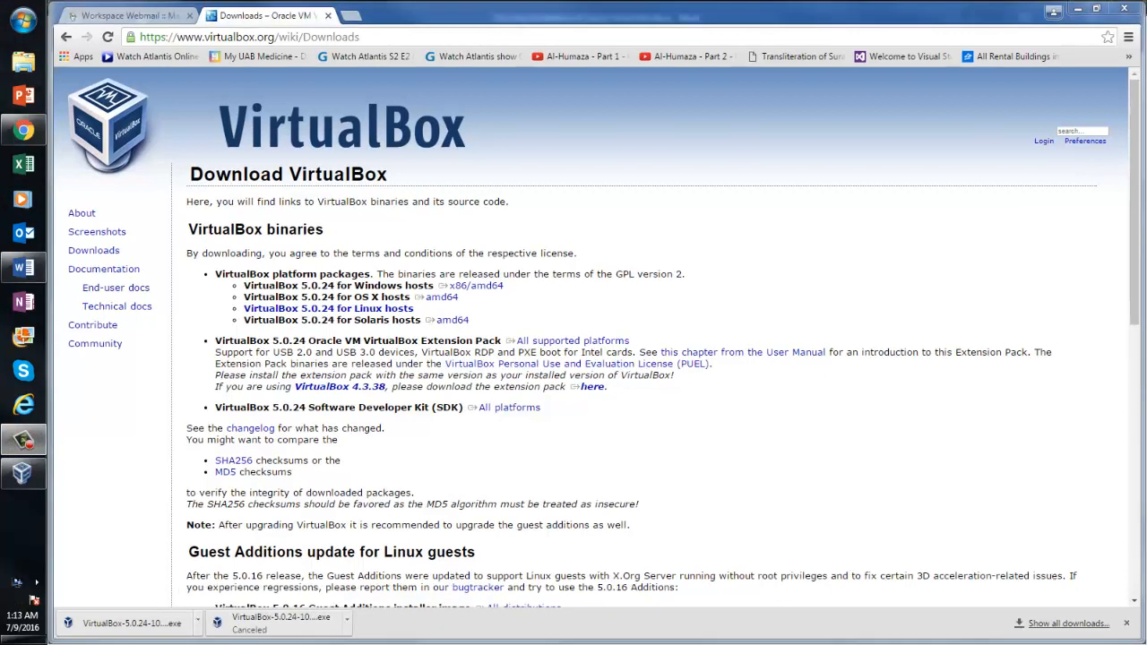
Show the downloaded installer in its folder and navigate to D:\3qilabs docs
right_click(154, 625)
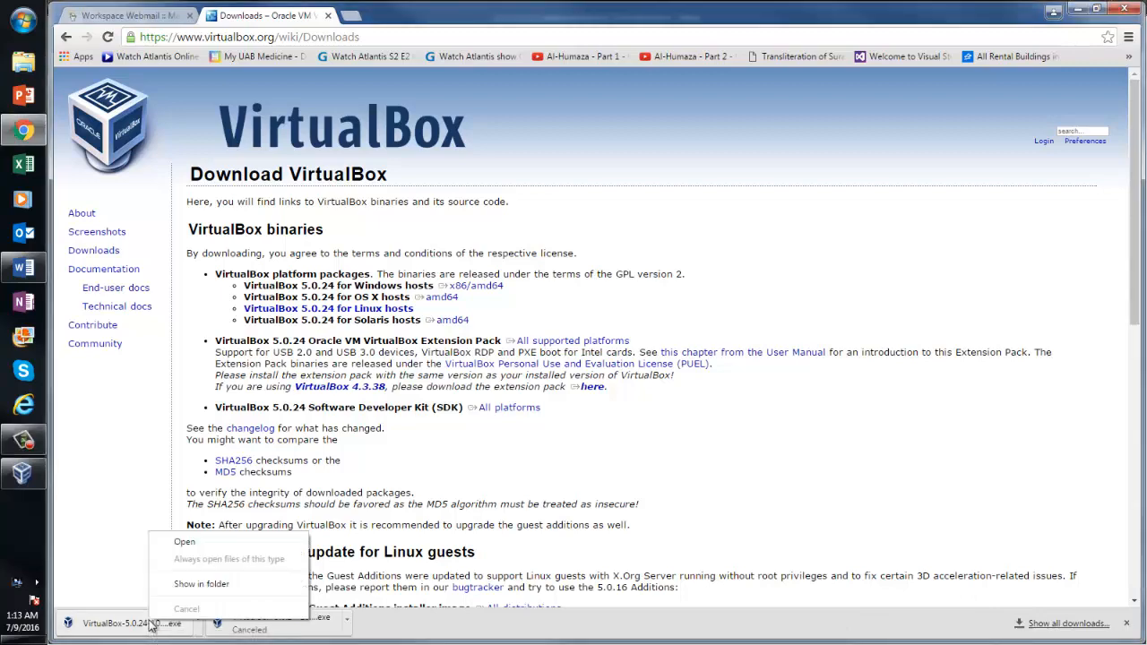
click(192, 584)
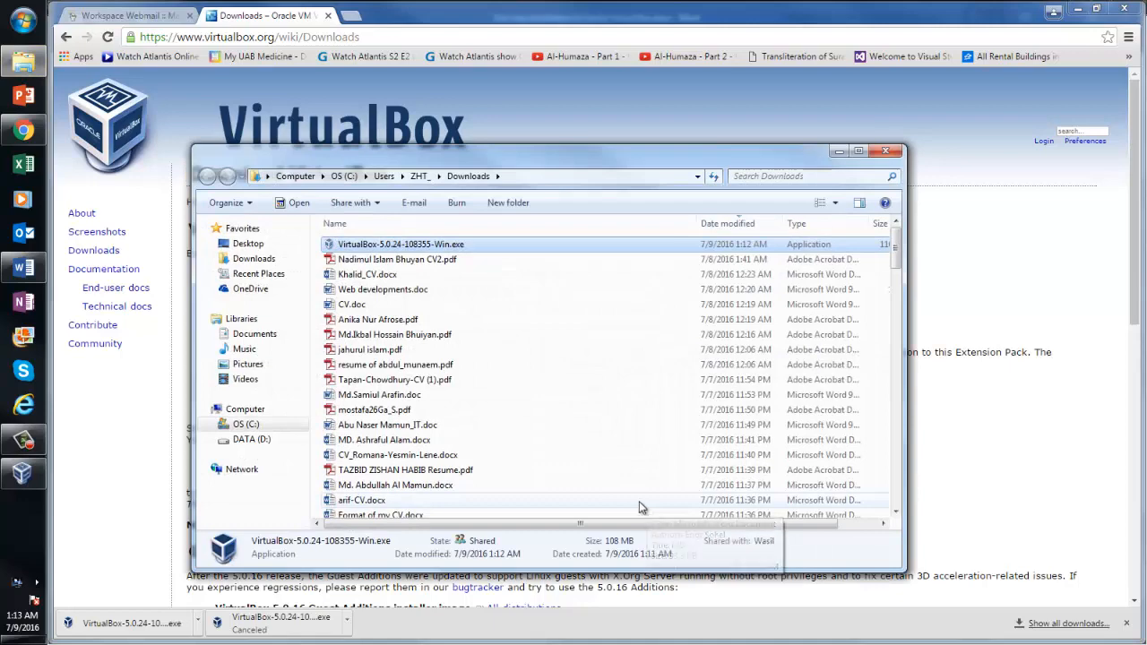
click(253, 441)
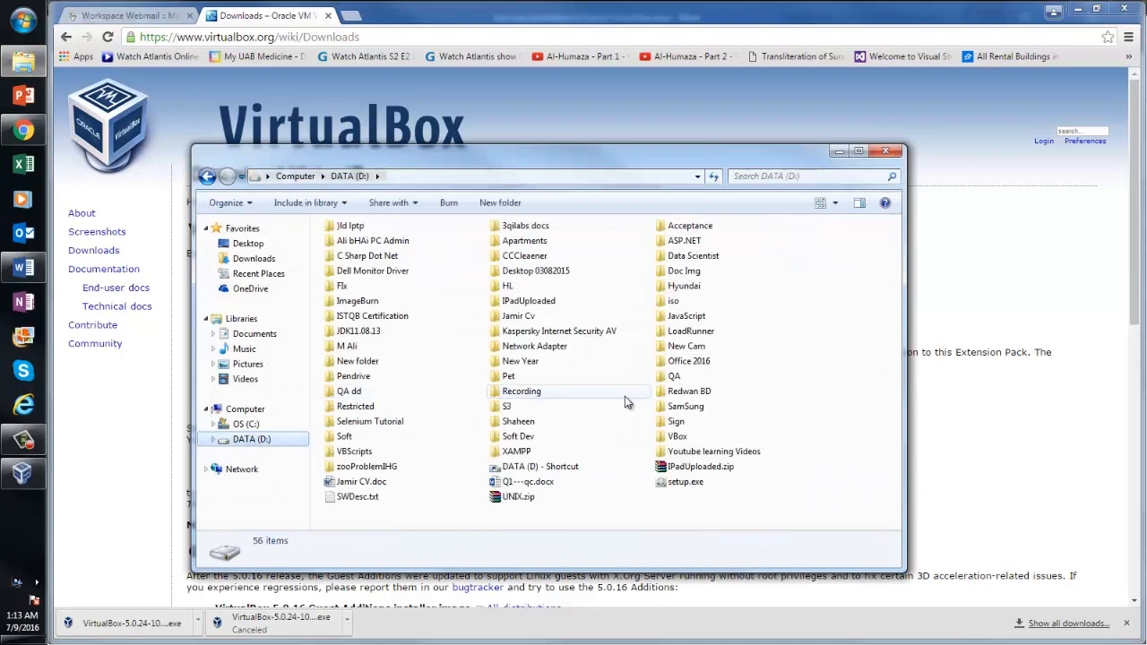
double_click(538, 224)
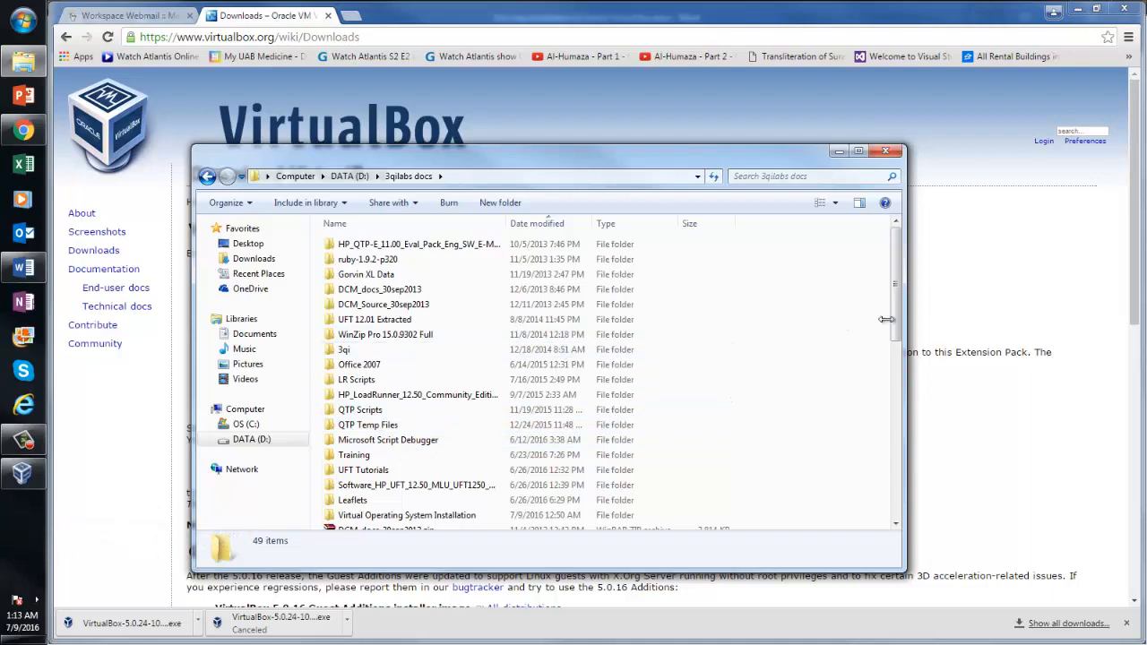
drag(894, 334, 888, 309)
Create a VirtualBox folder in 3qilabs docs and paste the installer into it
click(497, 202)
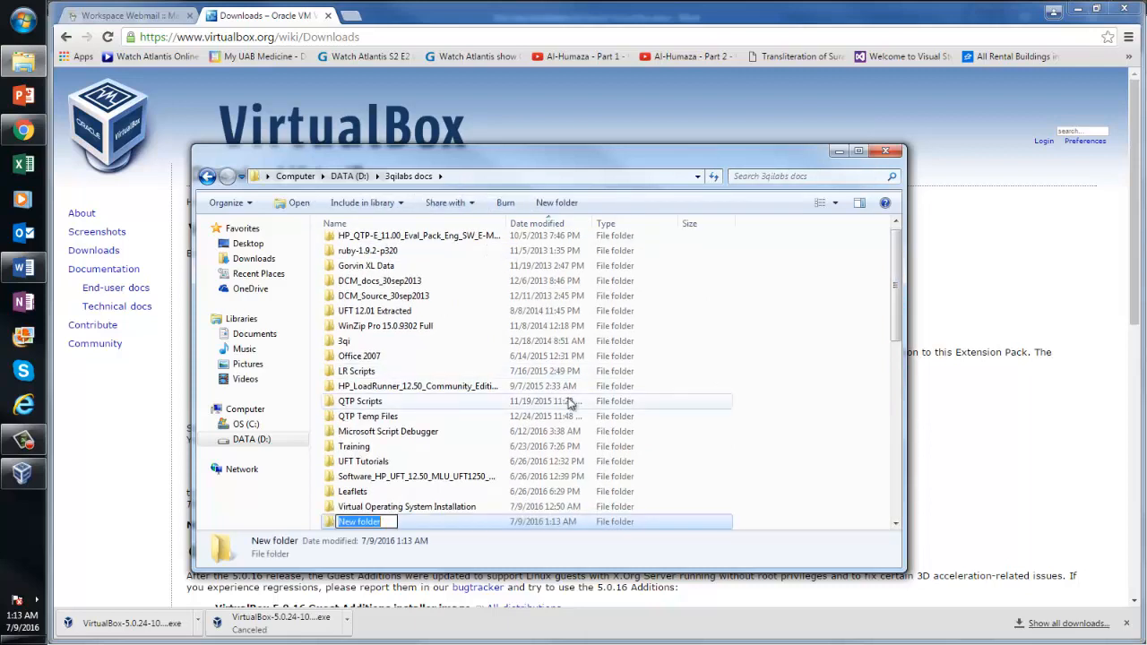
text(VirtualBox)
key(Return)
key(Return)
key(ctrl+v)
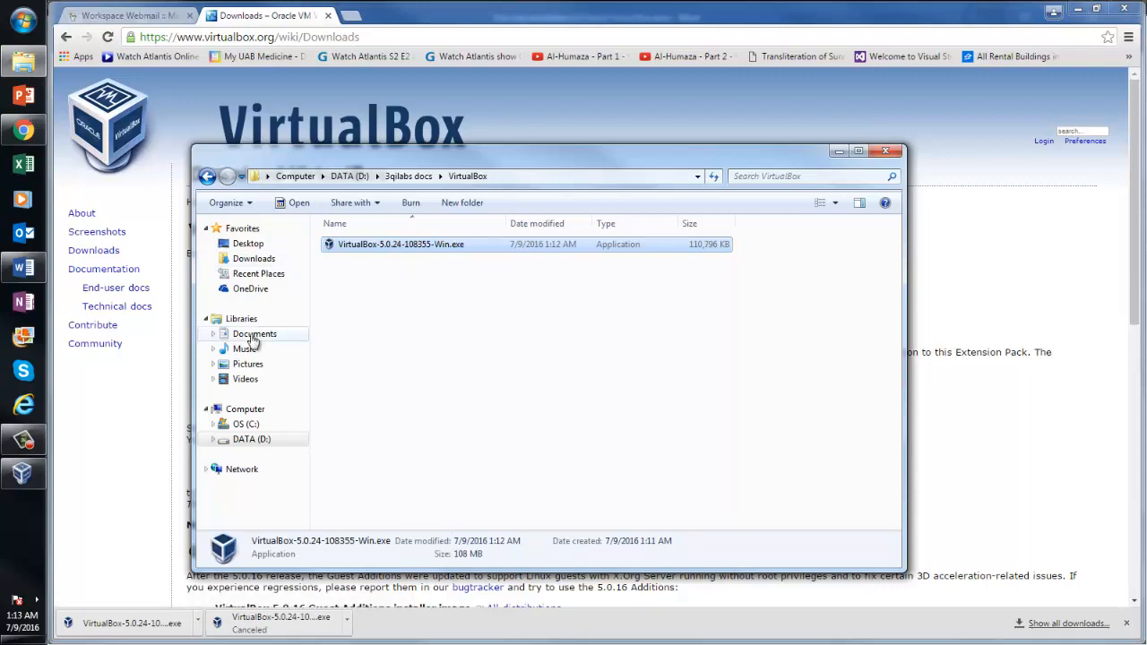
Minimize the browser, Word and Explorer windows, then start the Windows 7 virtual machine
click(1077, 9)
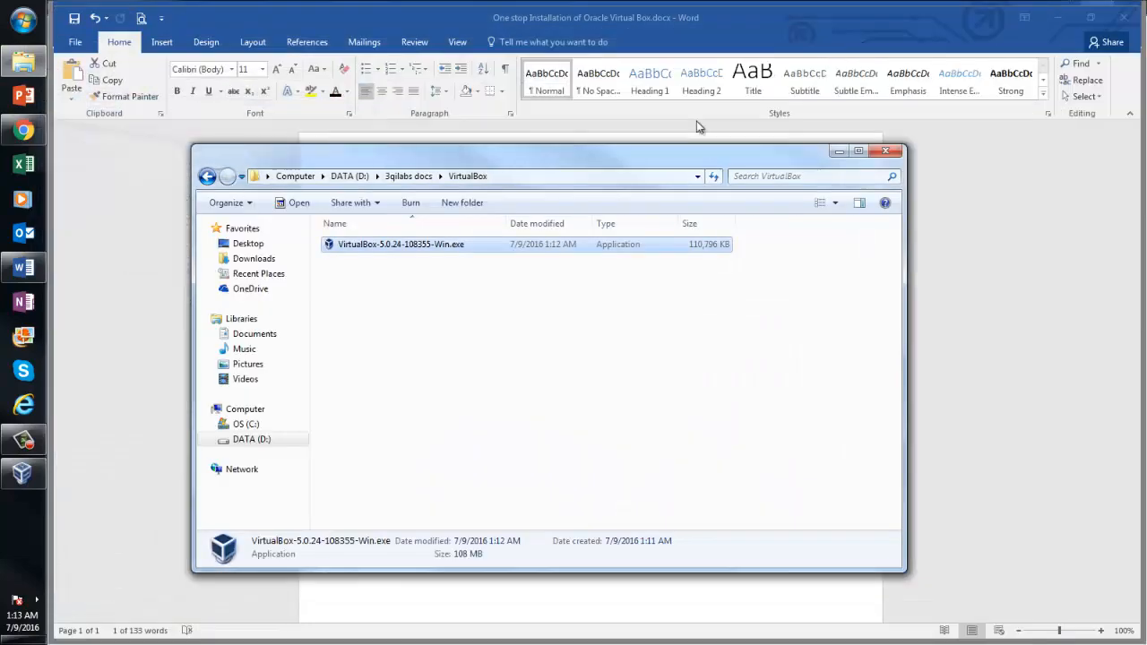
click(1062, 18)
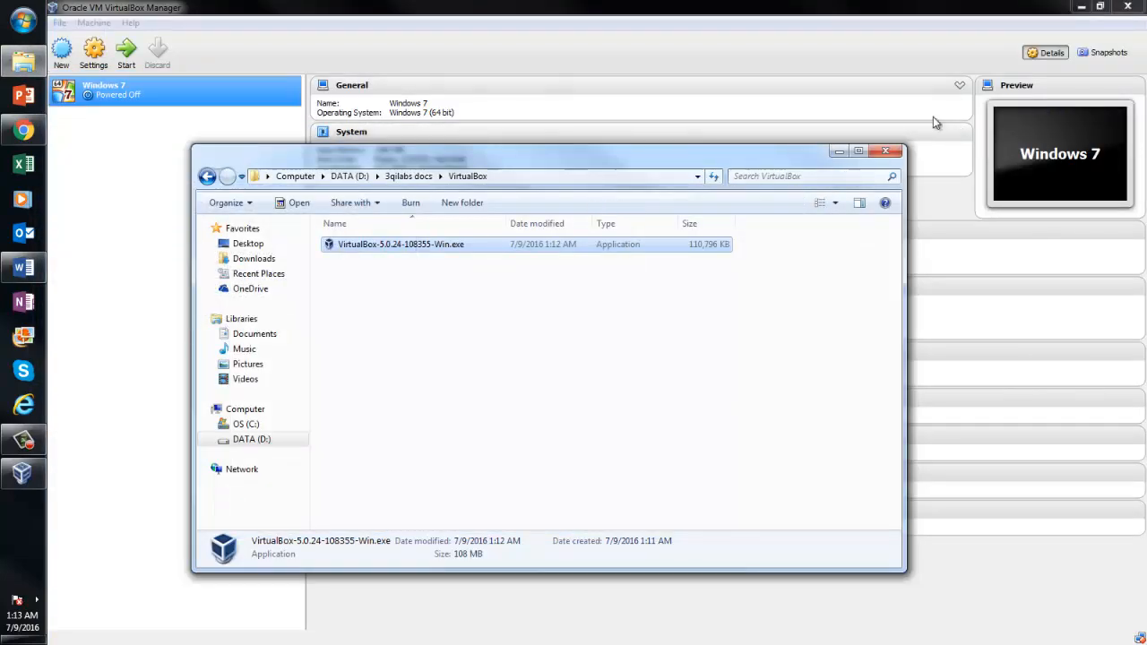
click(840, 152)
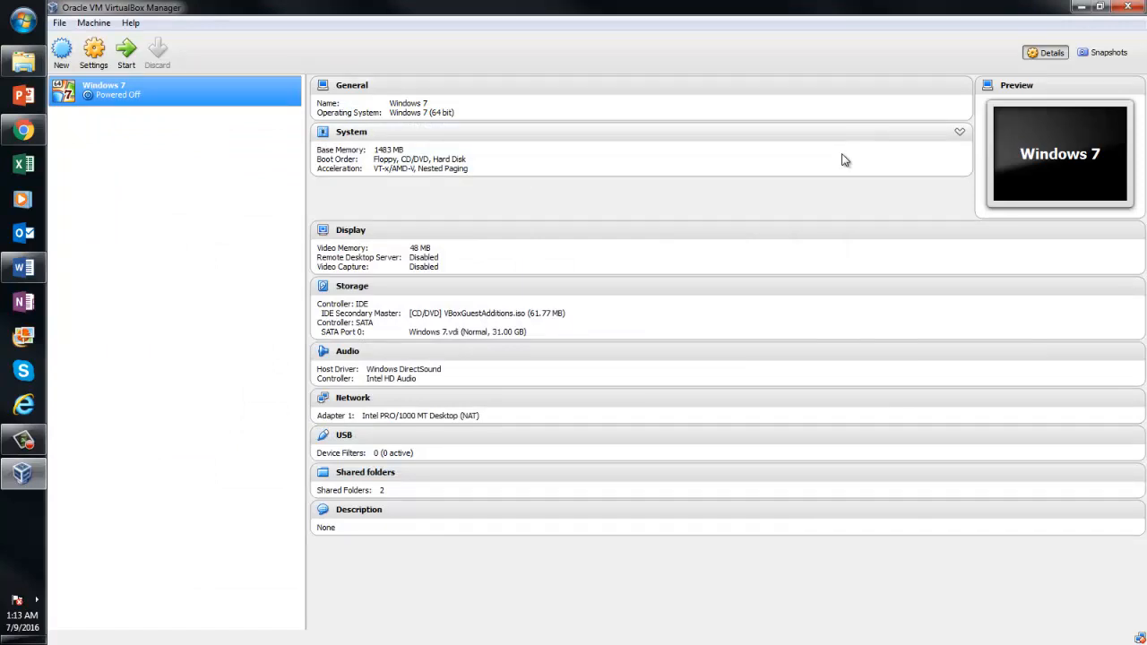
double_click(133, 95)
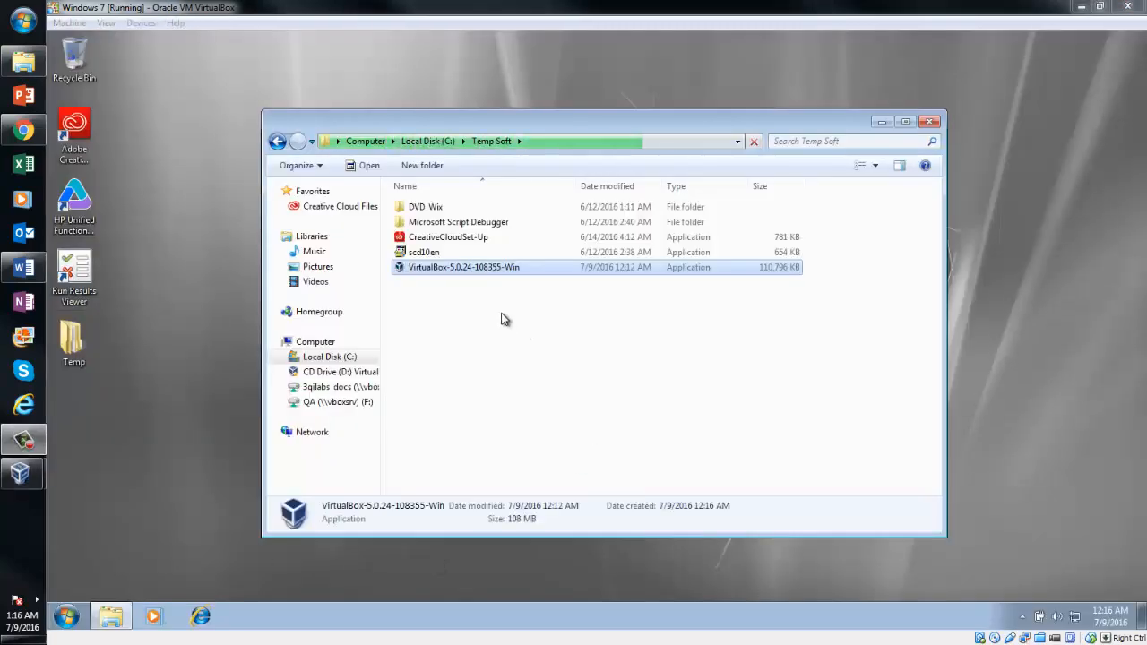
Run the VirtualBox 5.0.24 installer in the guest with default options, accepting the network and UAC prompts
double_click(470, 268)
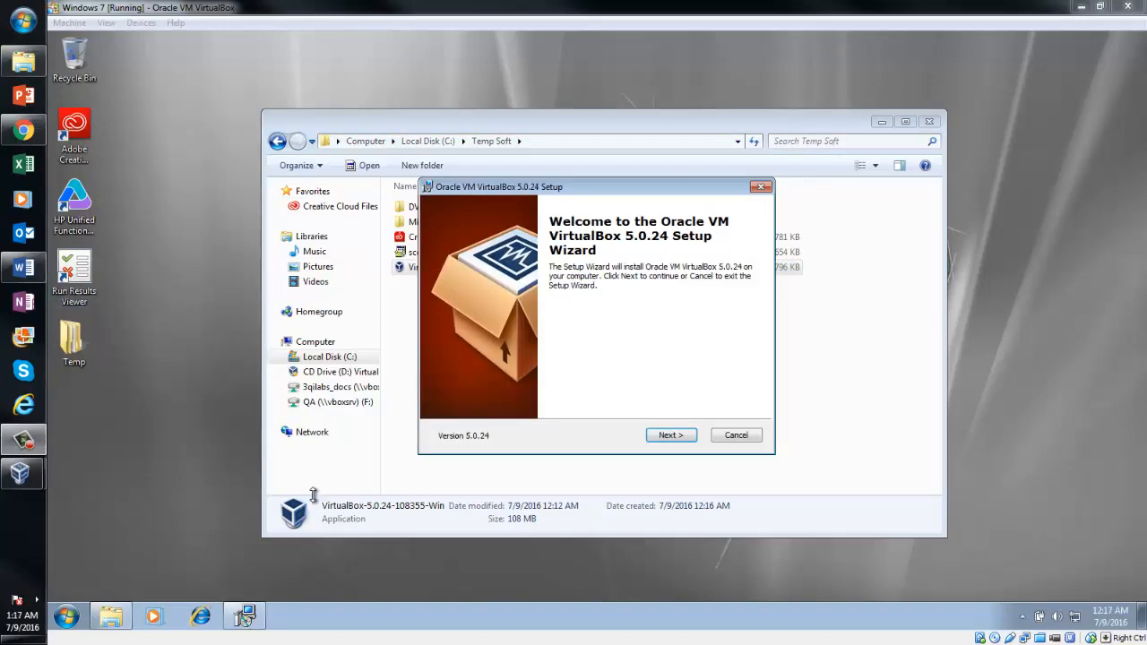
click(665, 434)
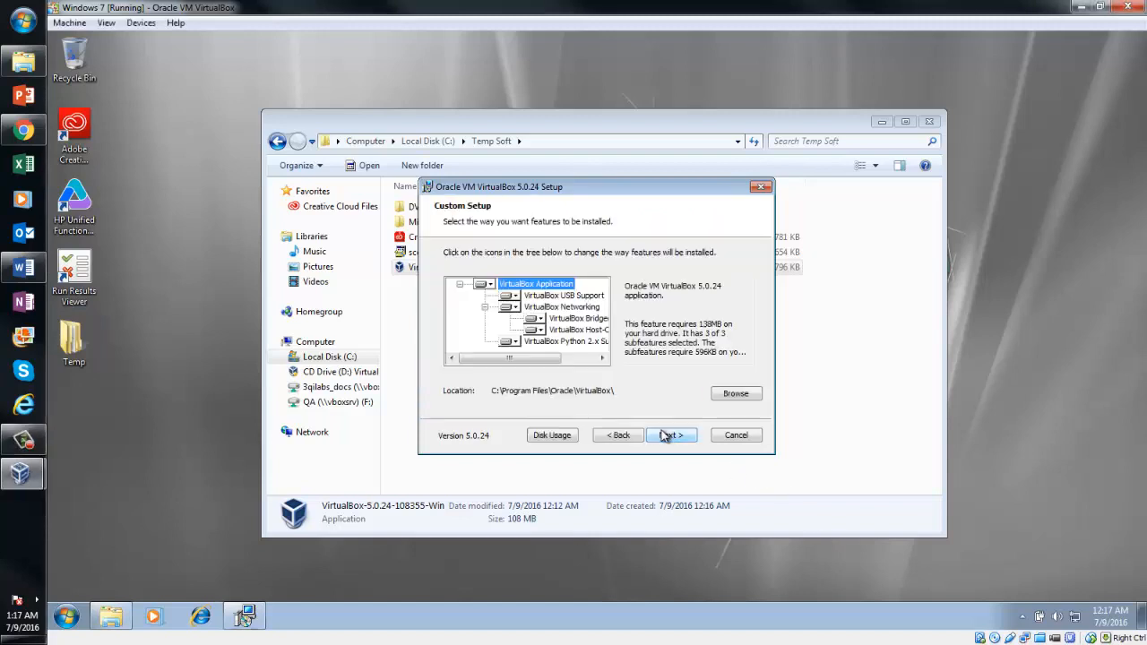
click(665, 435)
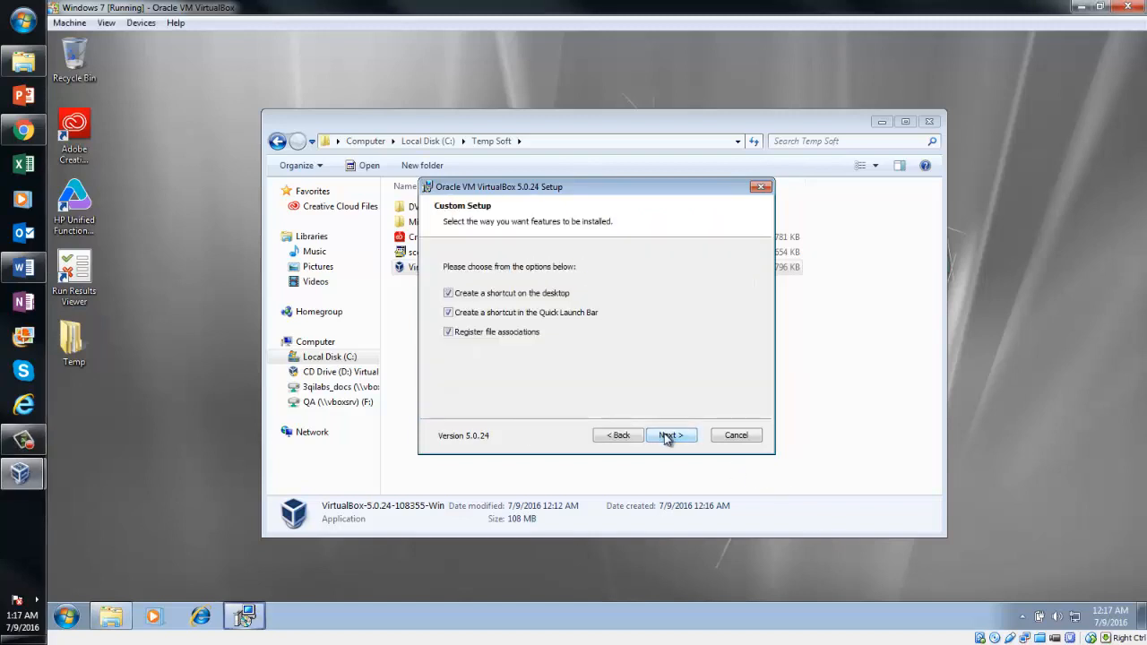
click(664, 436)
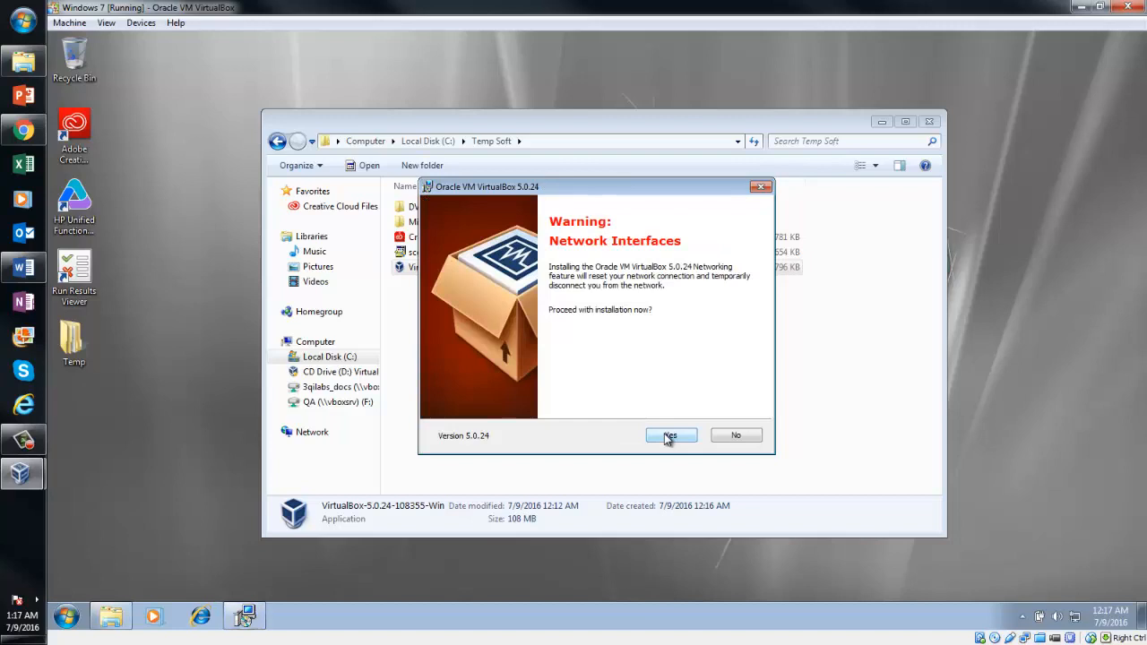
click(665, 435)
click(665, 435)
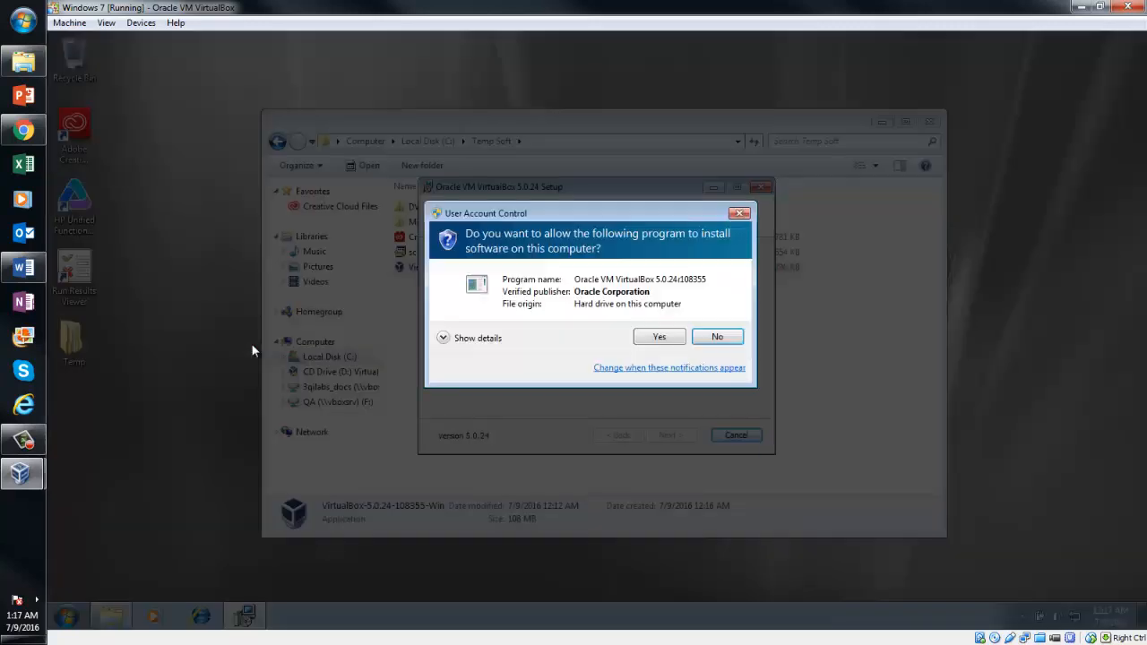
click(660, 337)
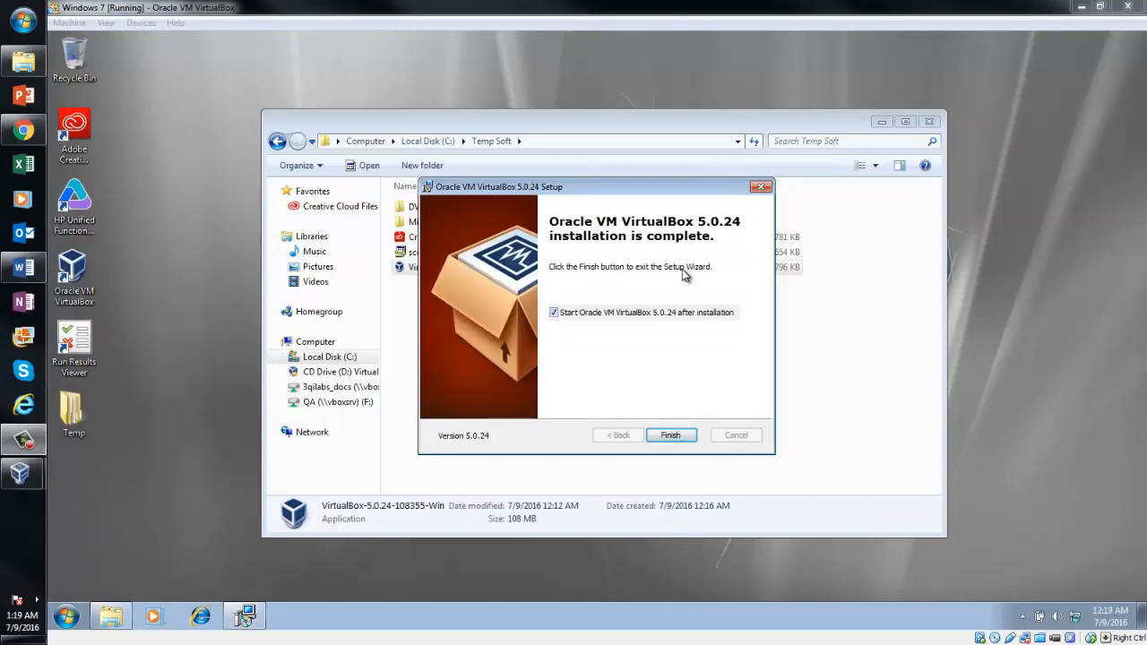
click(672, 435)
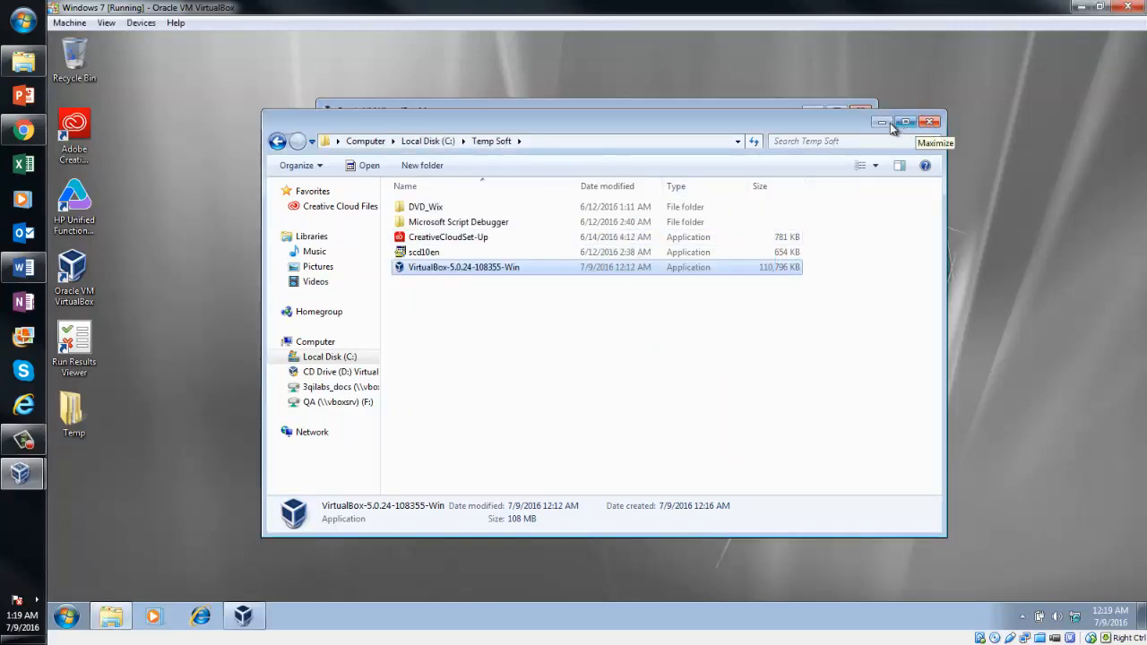
Close the Temp Soft folder window and return to the Word installation guide
click(930, 122)
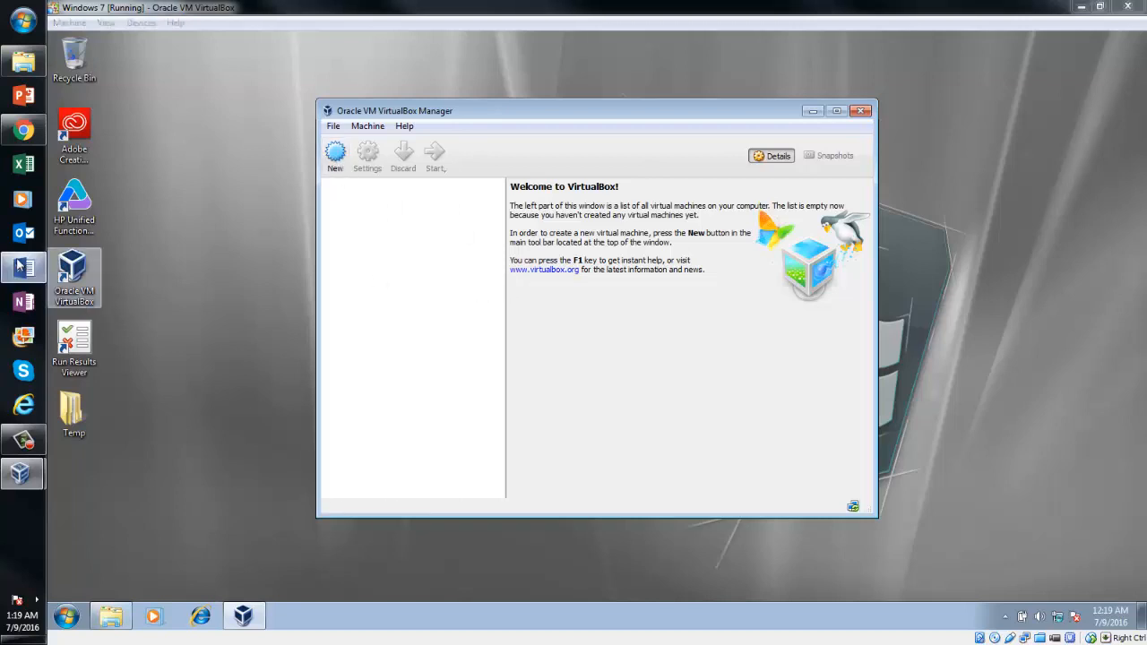
click(24, 267)
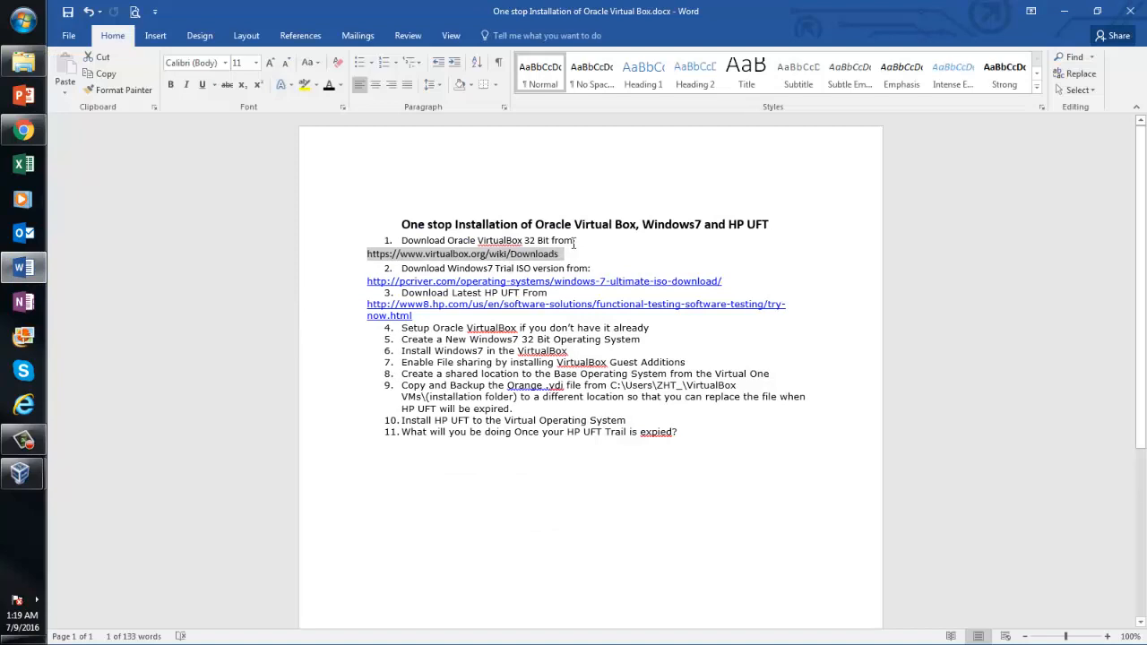
click(573, 241)
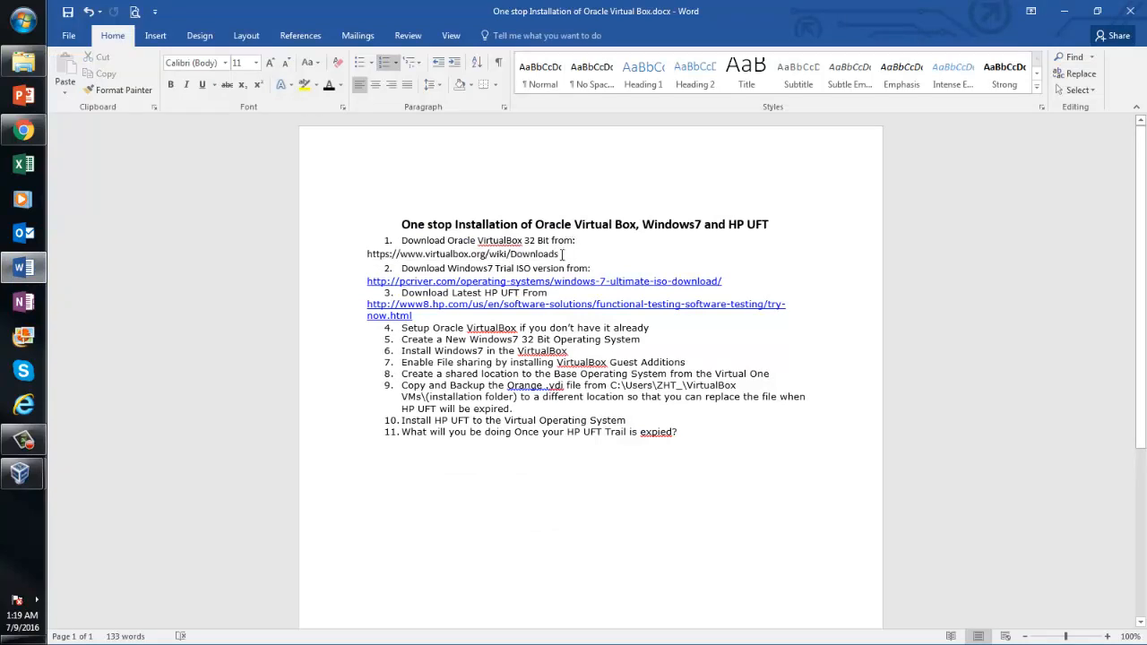
drag(559, 255, 441, 256)
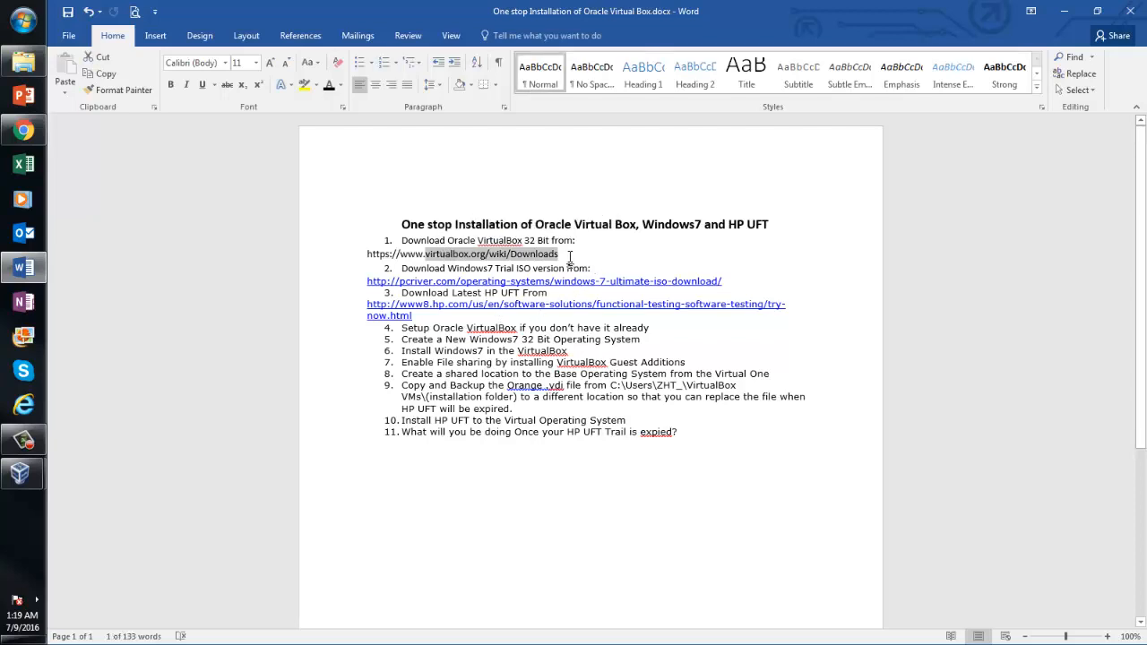
click(567, 254)
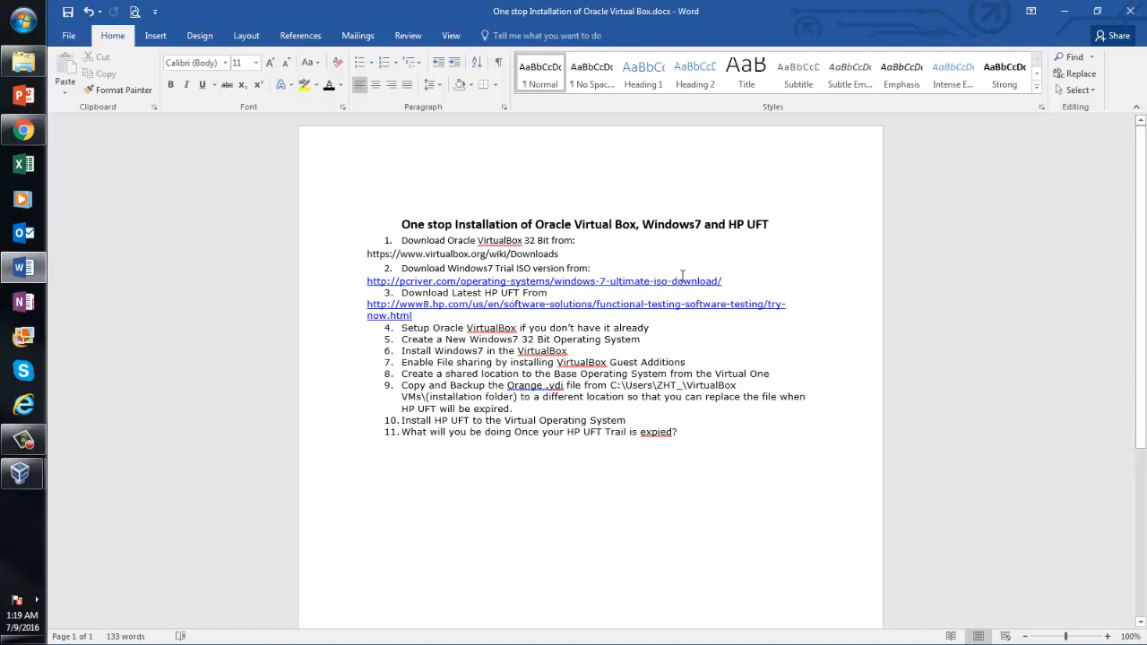
Copy the pcriver.com Windows 7 ISO link and select Chrome's address bar
drag(704, 281, 366, 285)
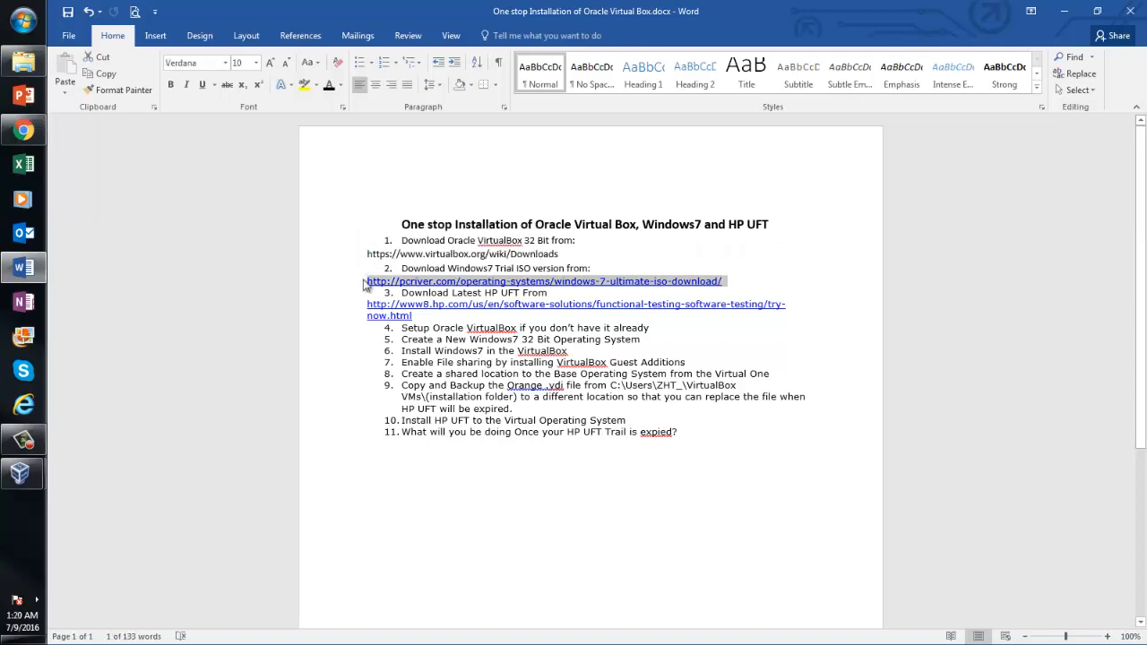
key(ctrl+c)
click(24, 139)
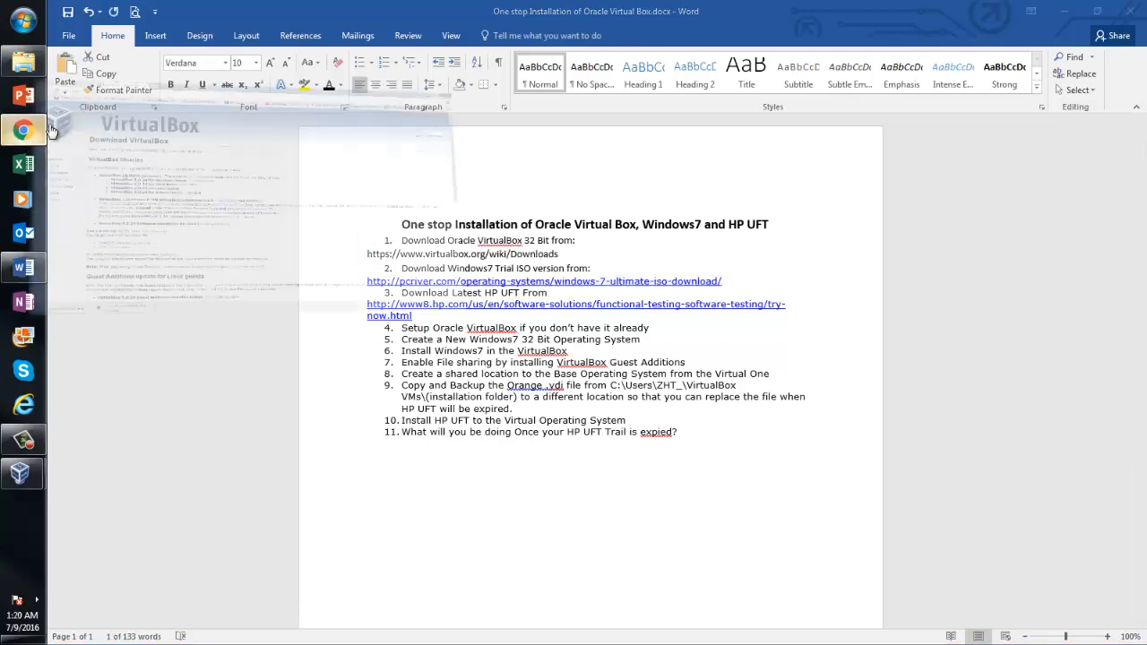
click(361, 29)
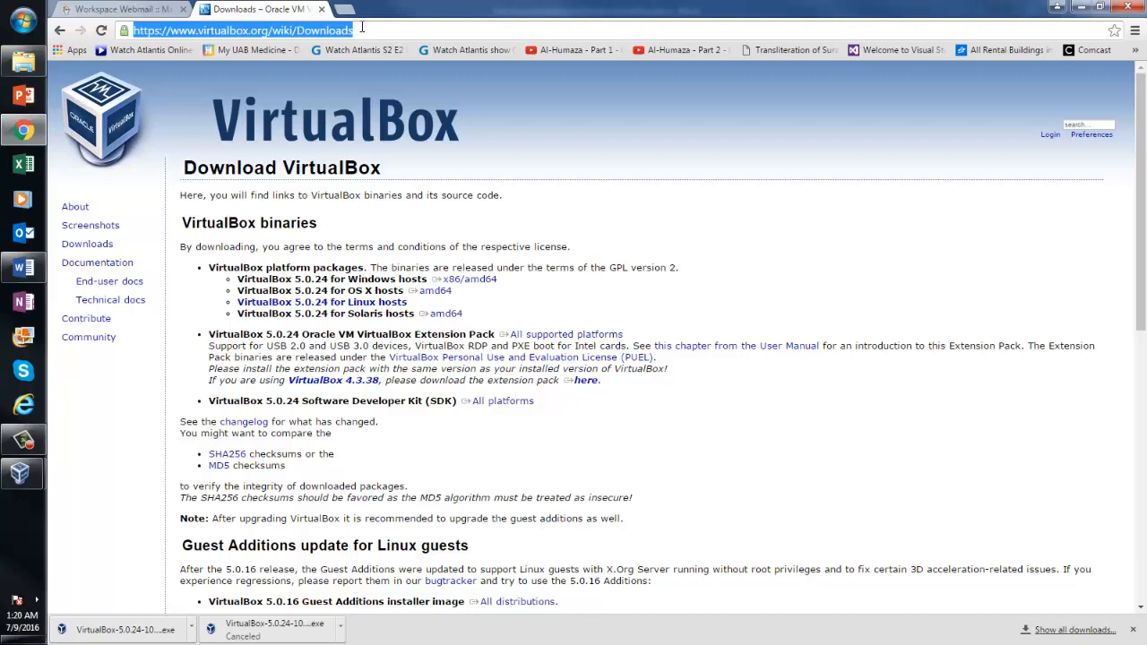
Open the pcriver Windows 7 ISO page and start the 32 Bit ISO download
key(ctrl+v)
key(Return)
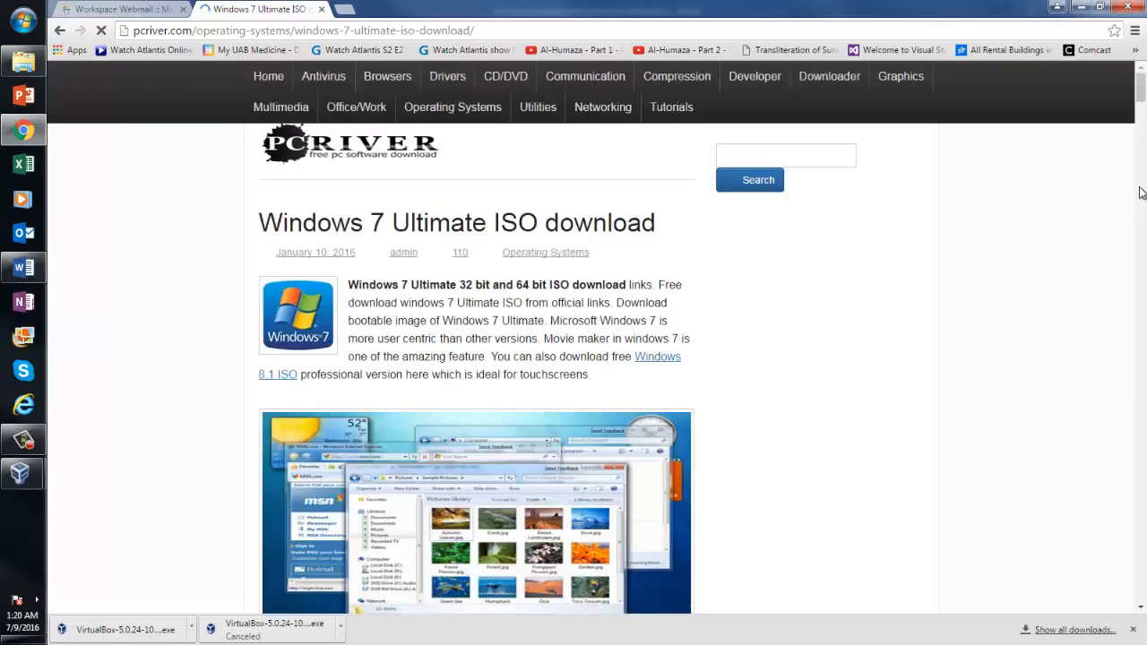
drag(1140, 96, 1143, 309)
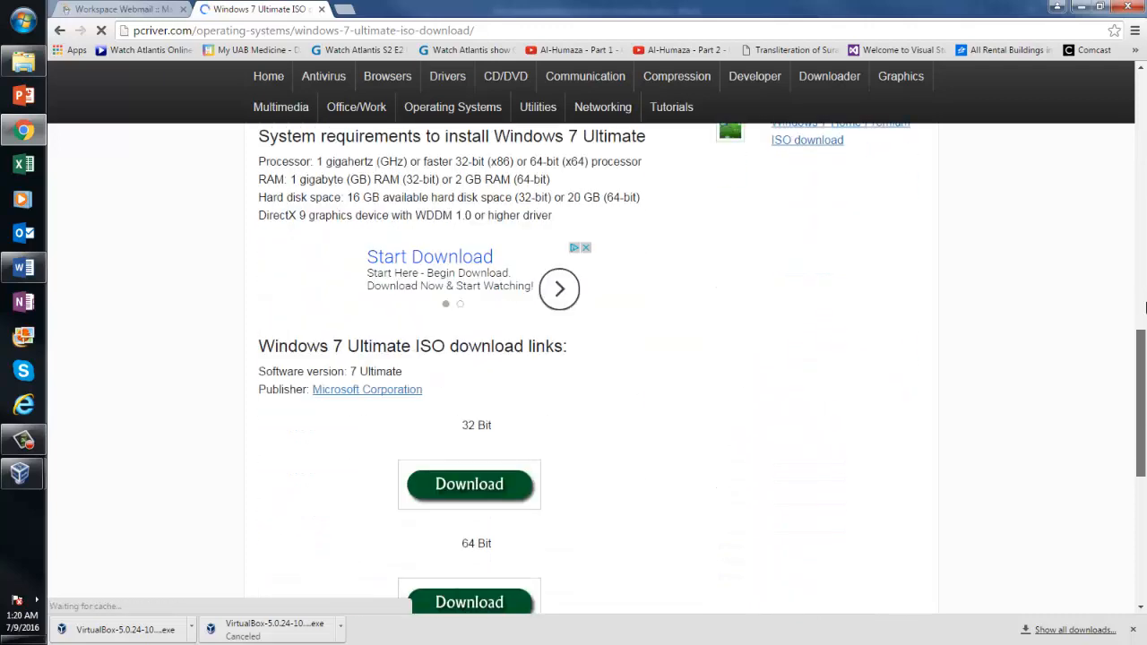
click(490, 480)
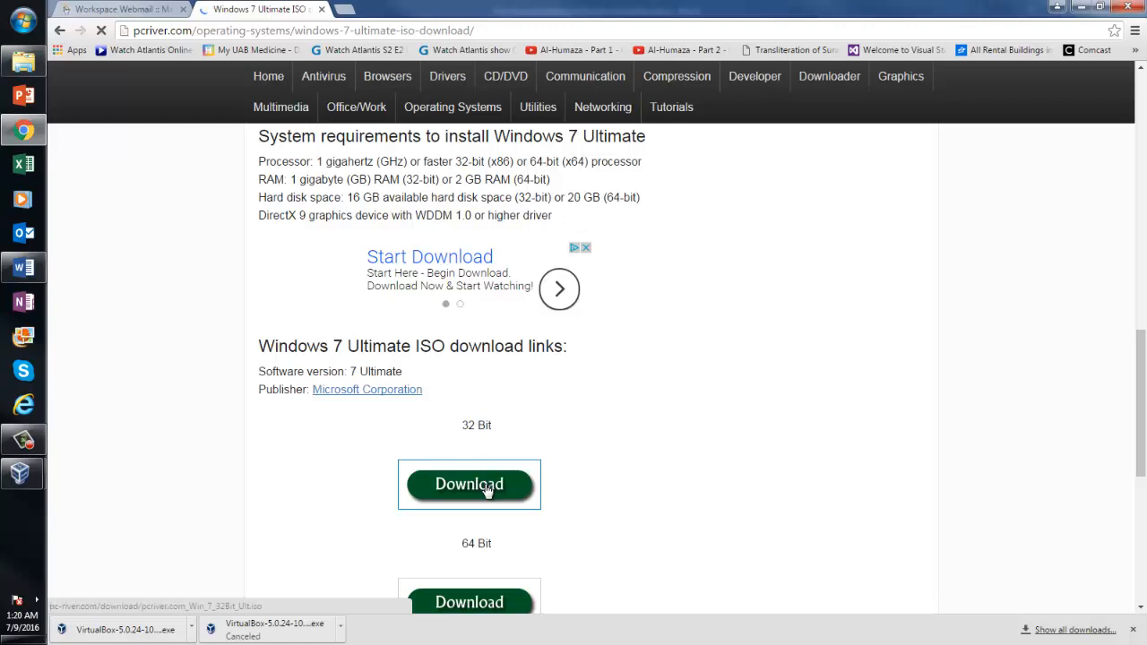
click(487, 489)
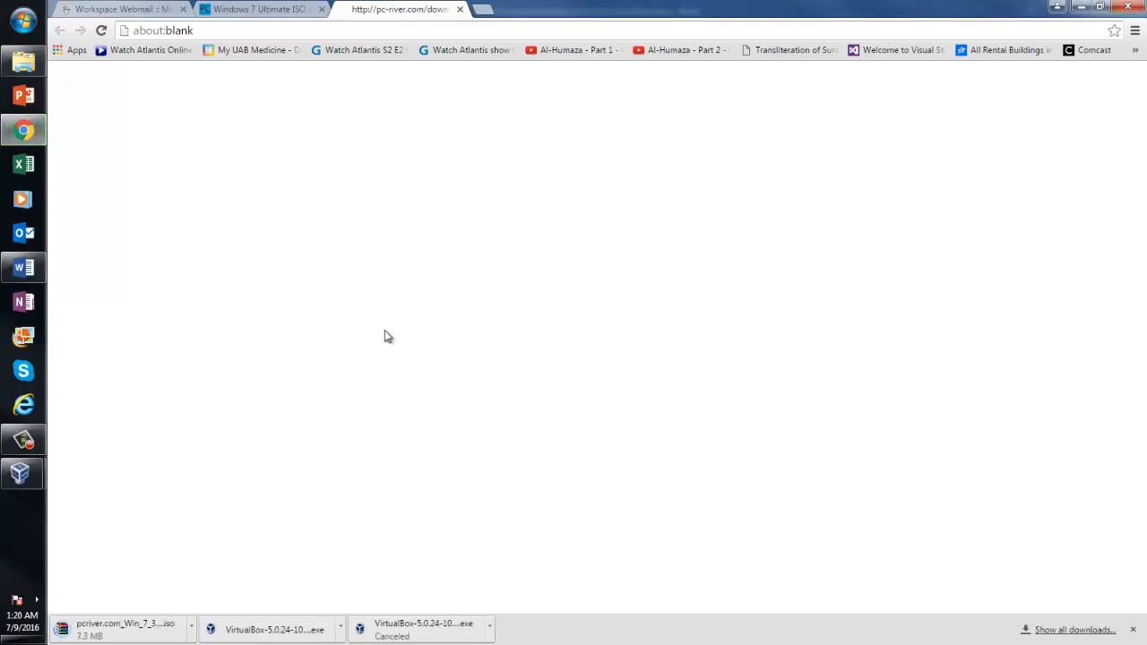
Cancel the ISO download and switch back to the Word guide
right_click(149, 630)
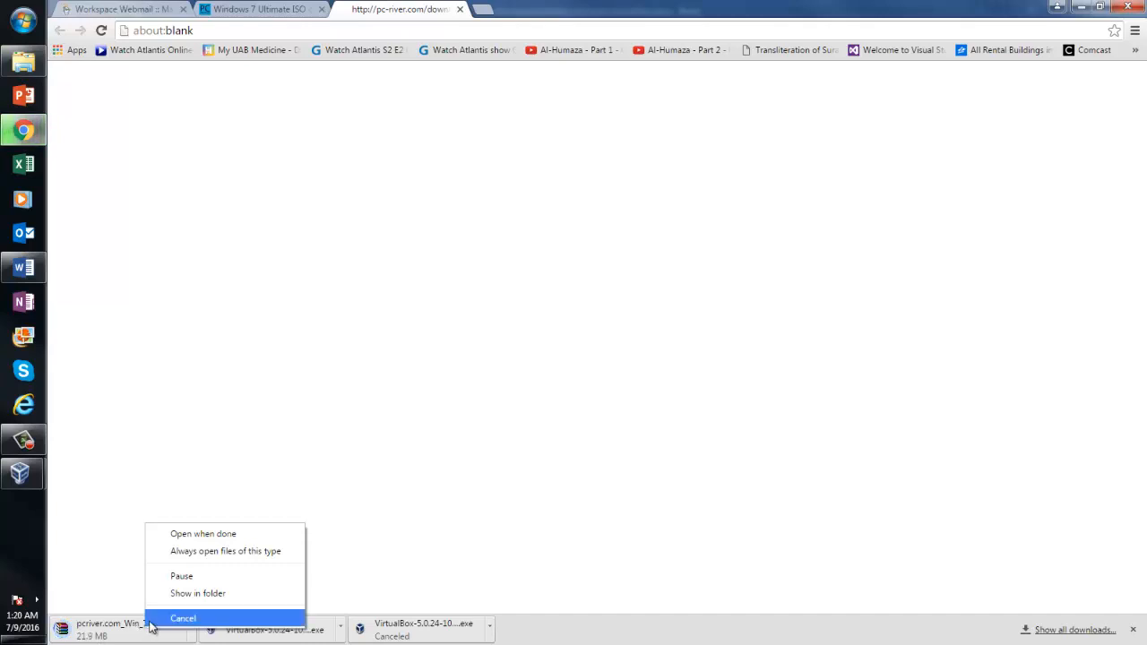
click(215, 620)
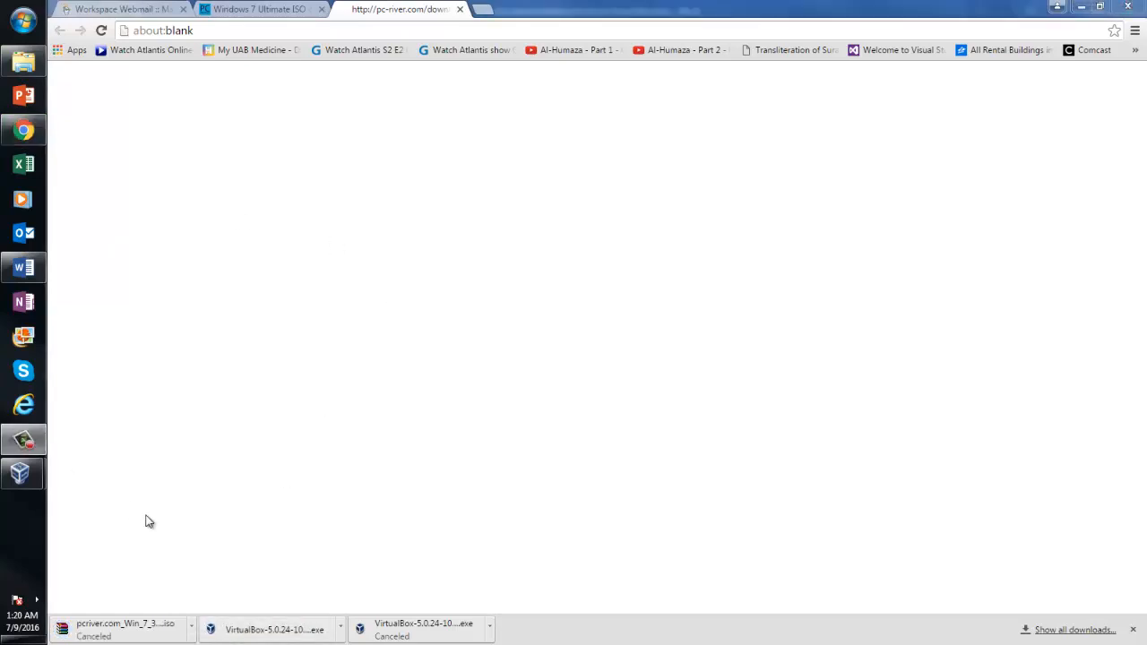
click(24, 267)
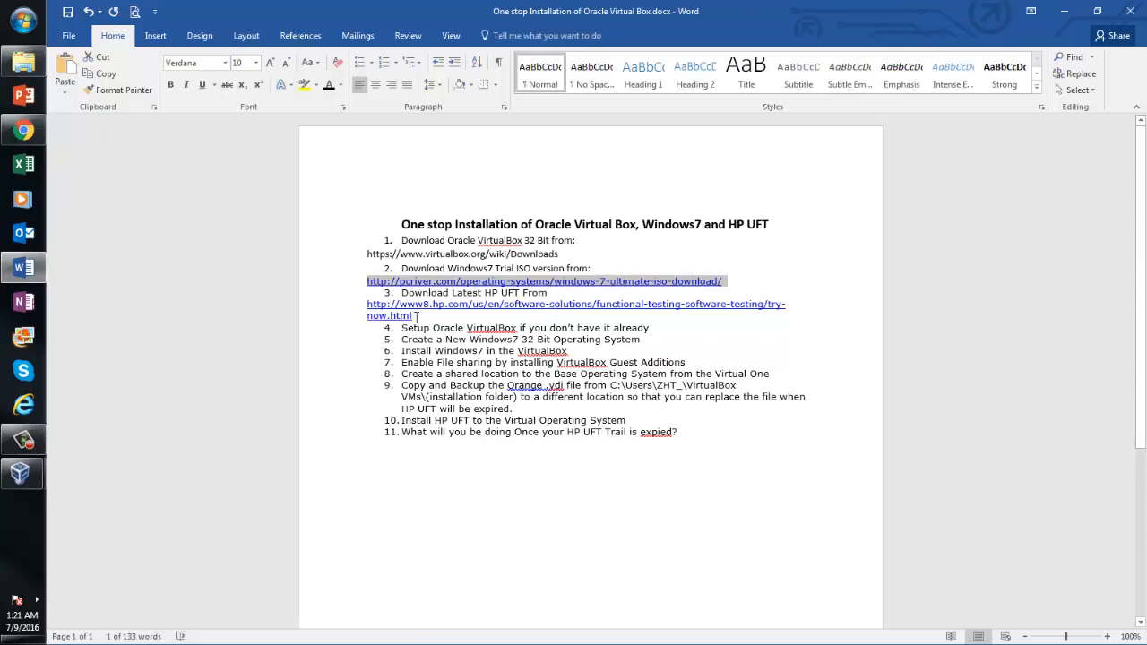
Load the HP UFT trial link from the guide in Chrome after closing the blank tab
drag(415, 316, 369, 308)
key(ctrl+c)
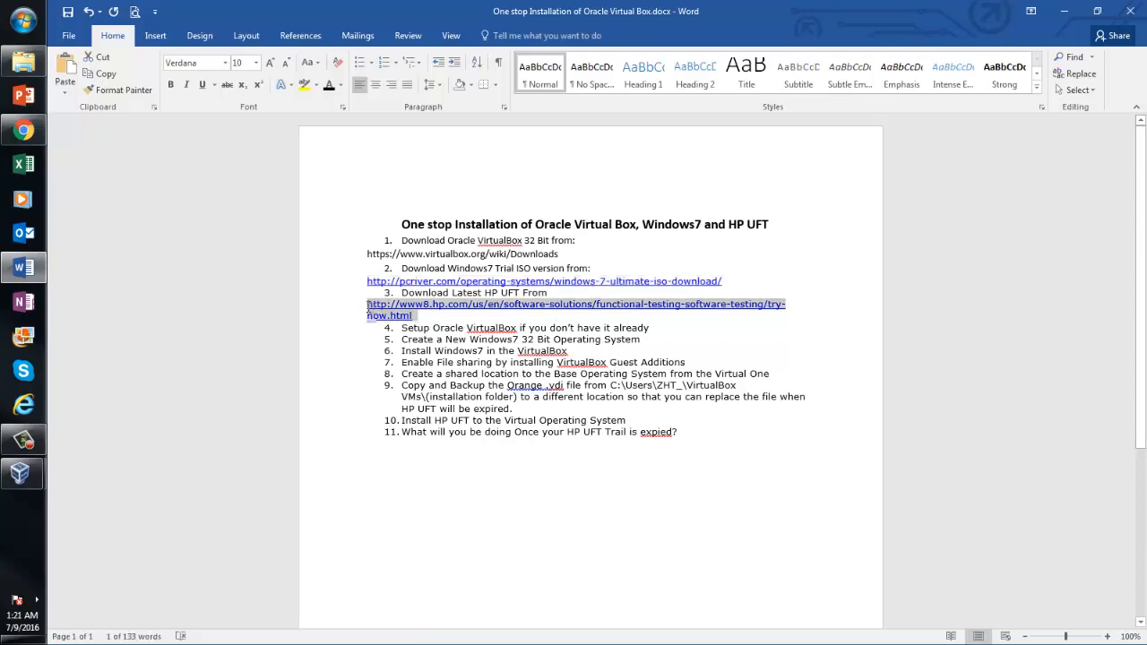
click(24, 130)
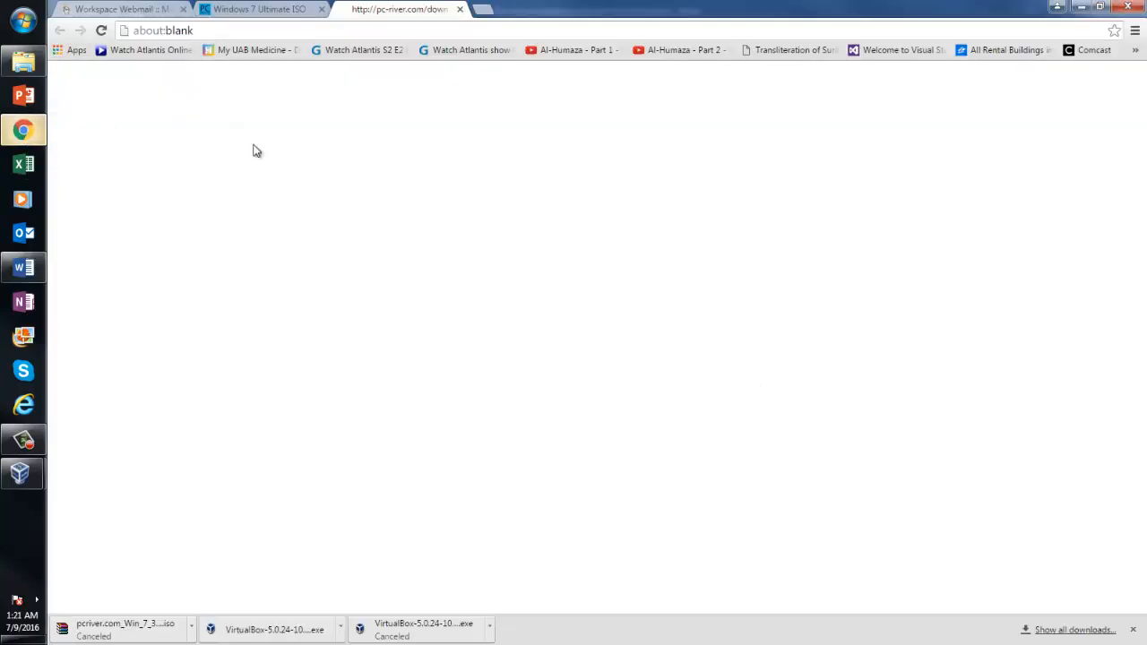
click(426, 29)
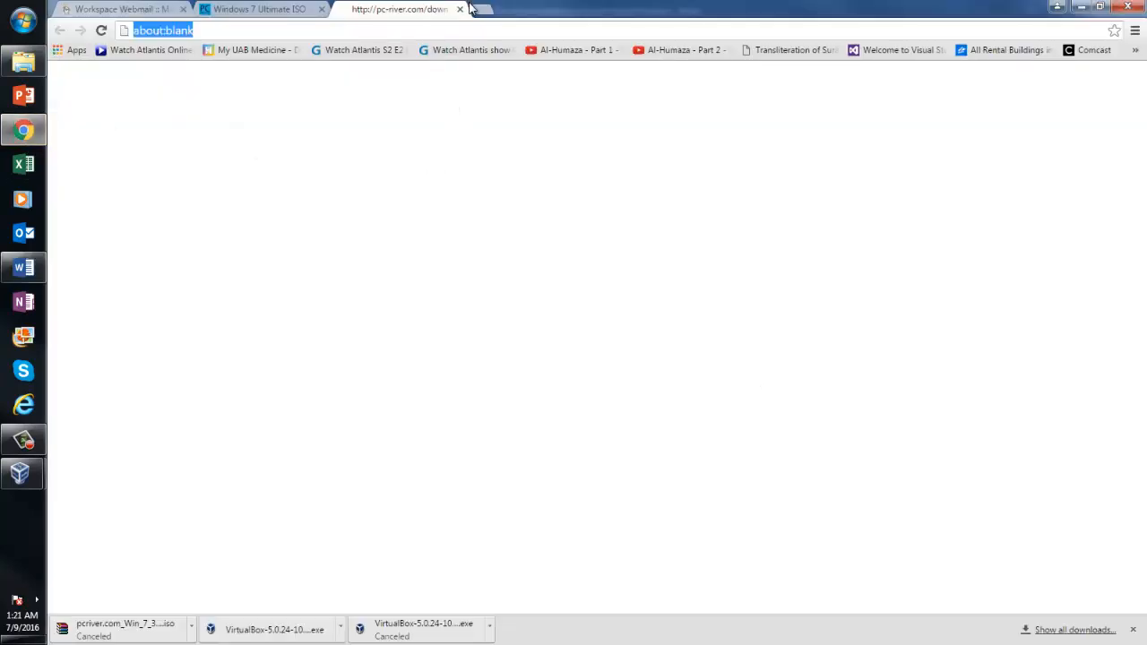
click(460, 9)
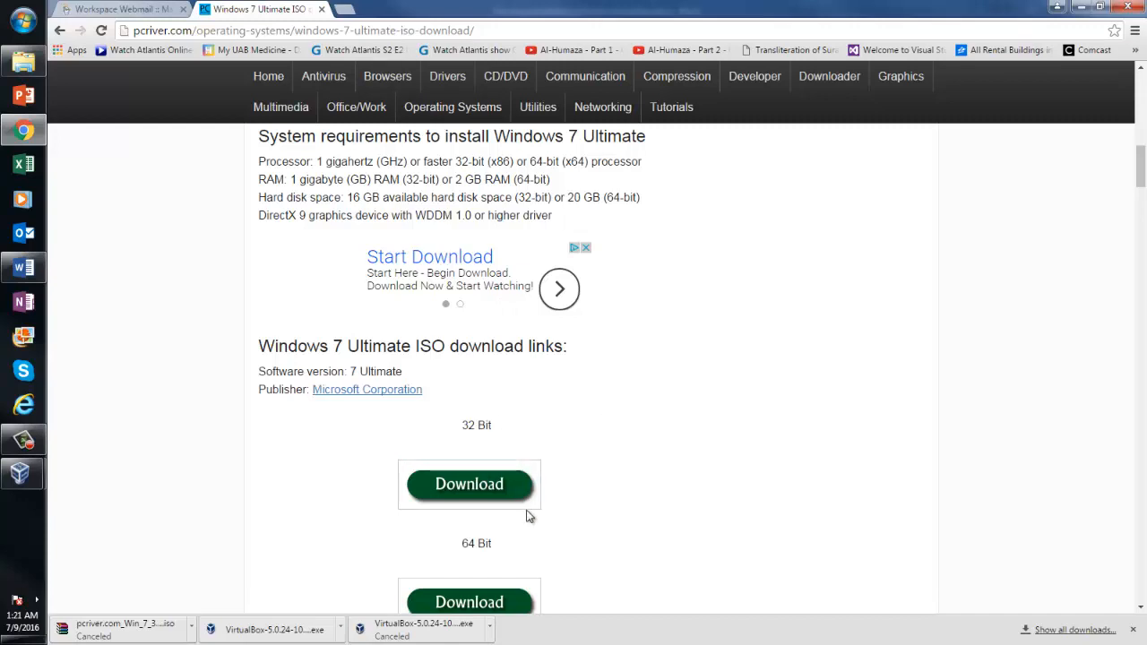
click(424, 31)
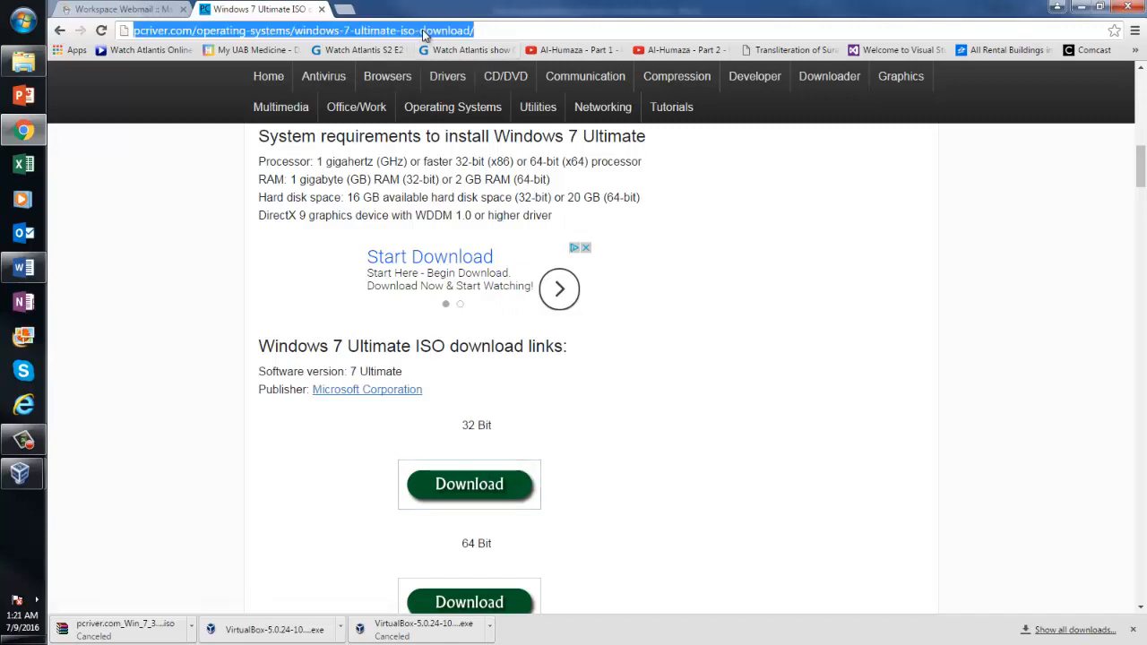
key(ctrl+v)
key(Return)
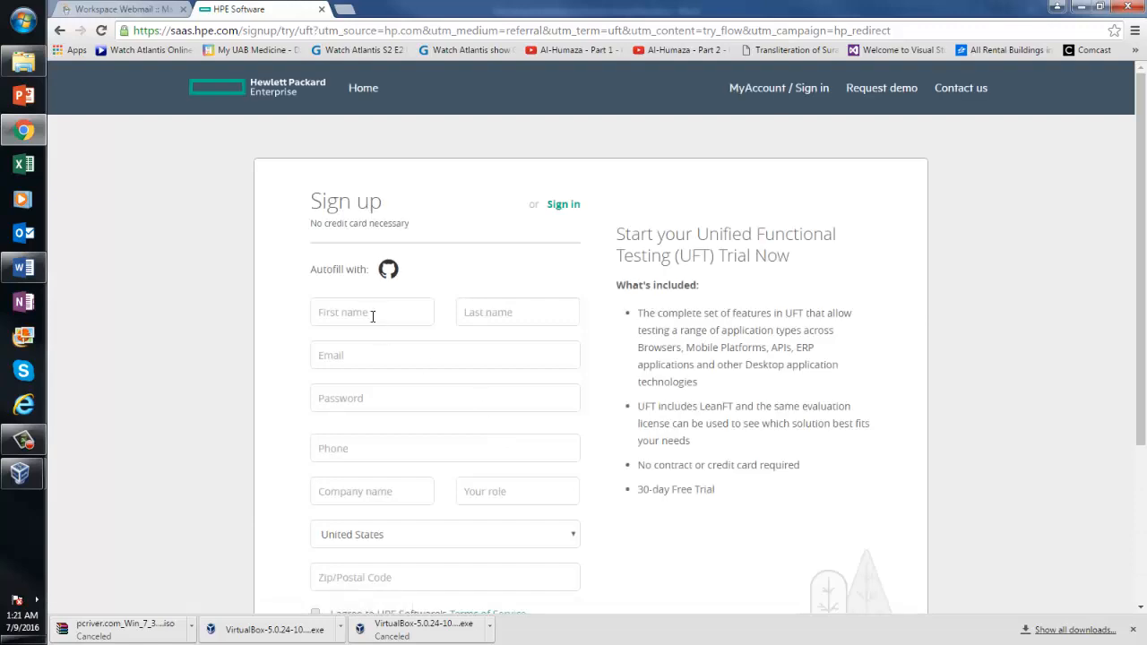
Fill in the sign-up contact fields: first name, corrected phone number and company name
click(372, 316)
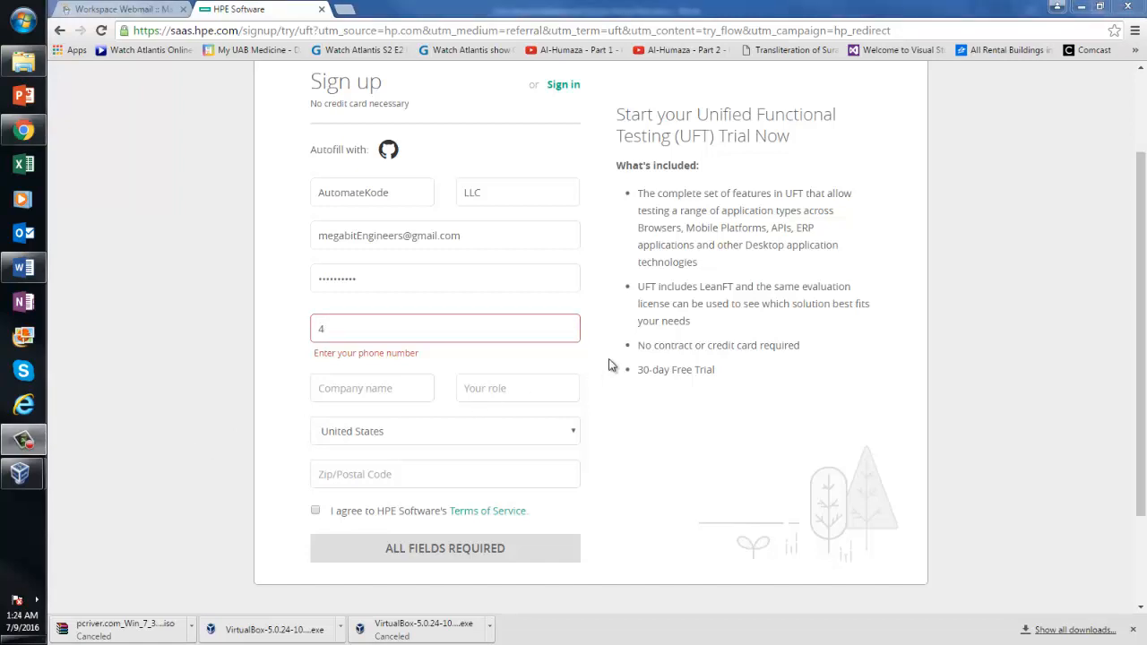
click(436, 332)
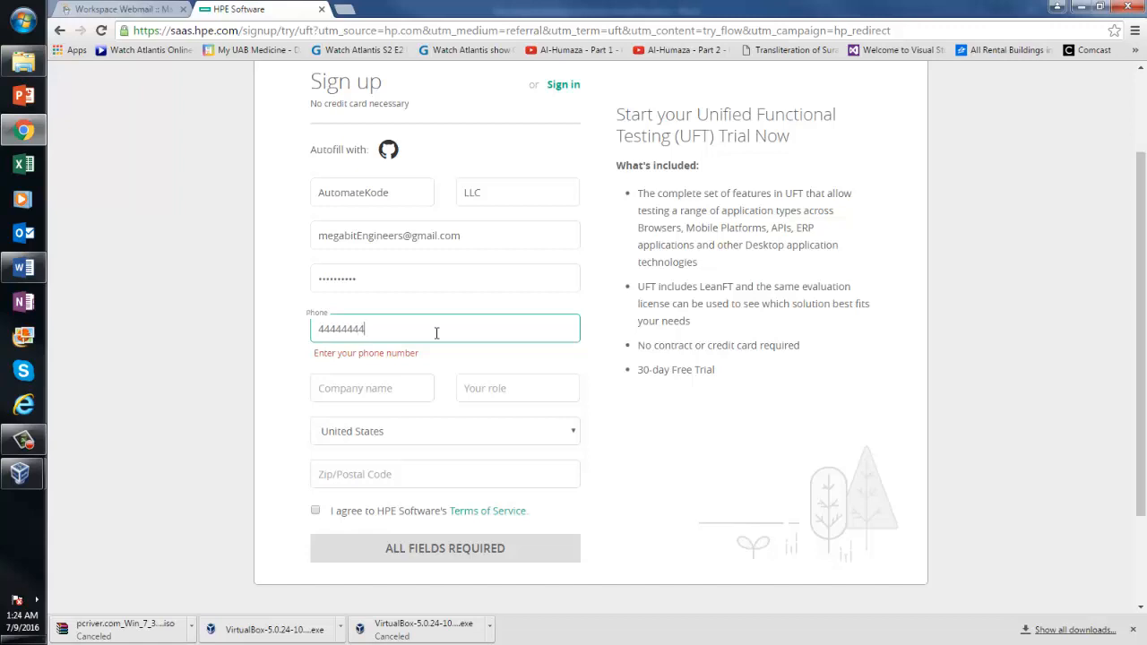
click(409, 396)
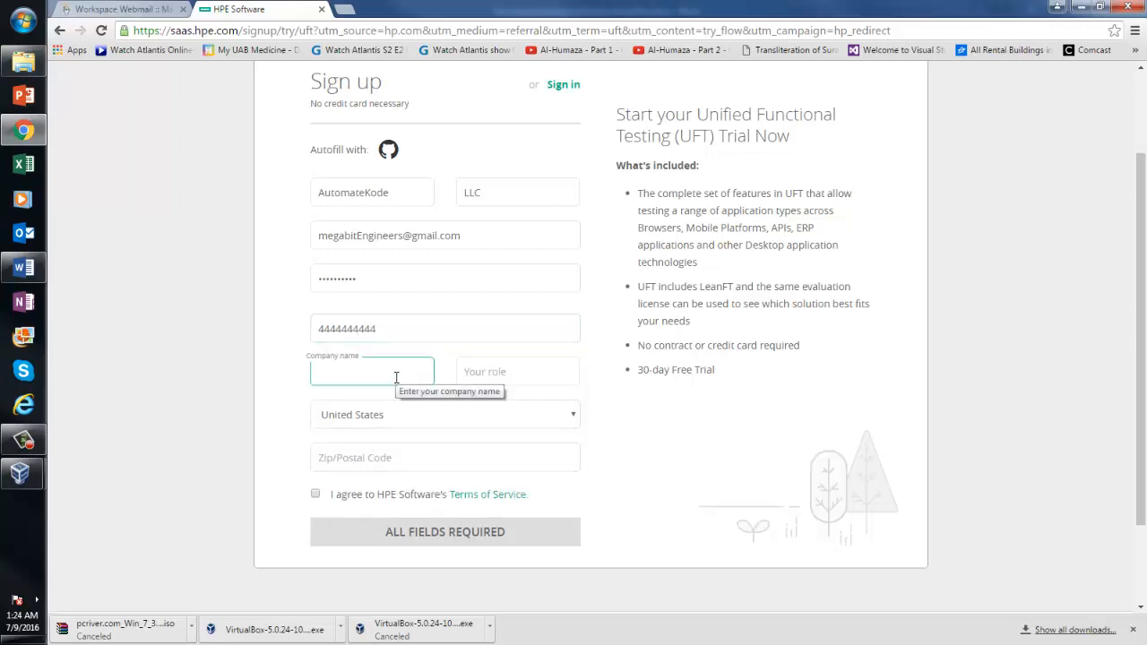
text(AutomateKode)
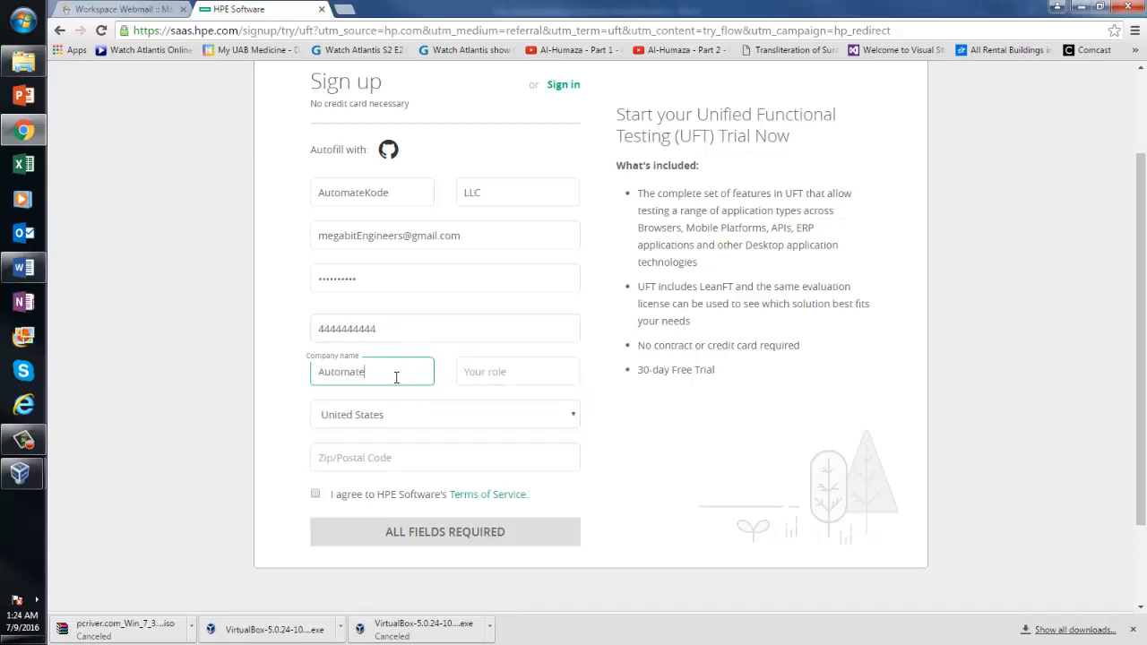
Choose role Consultant, keep United States, enter the zip code, accept the terms and submit
click(520, 372)
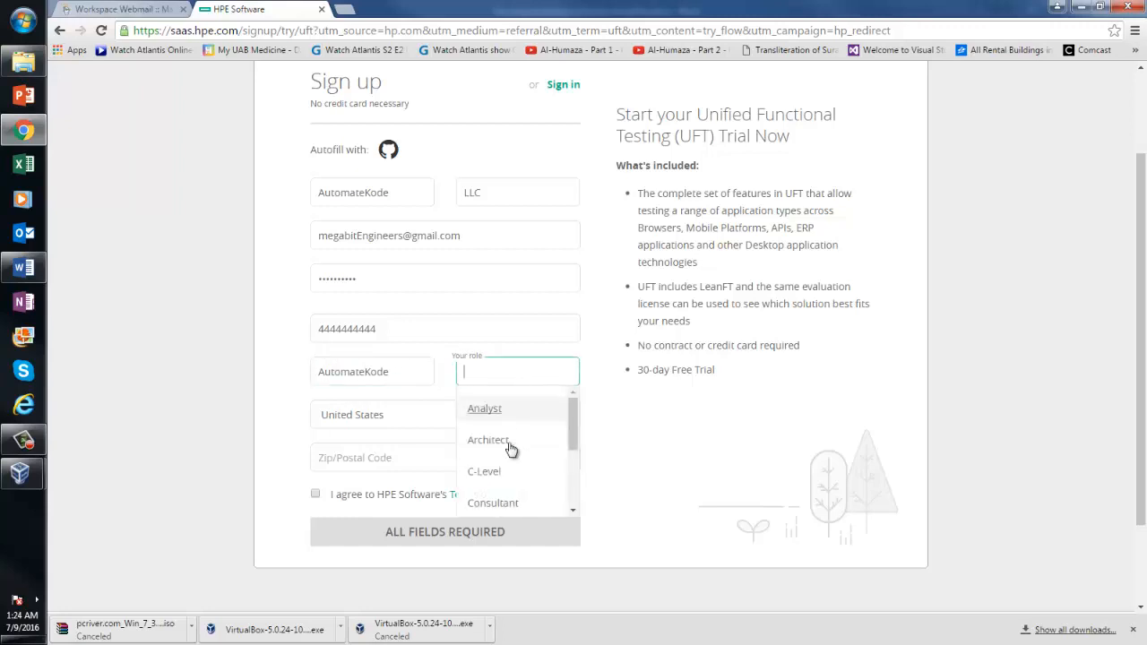
click(480, 505)
click(371, 414)
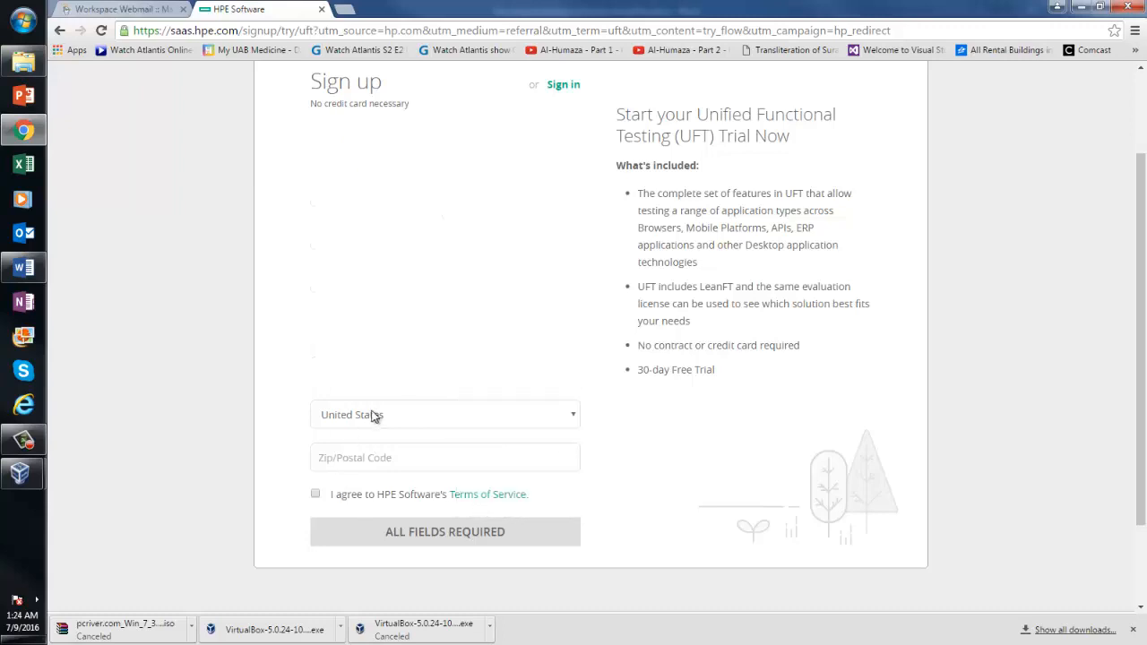
click(371, 415)
click(381, 460)
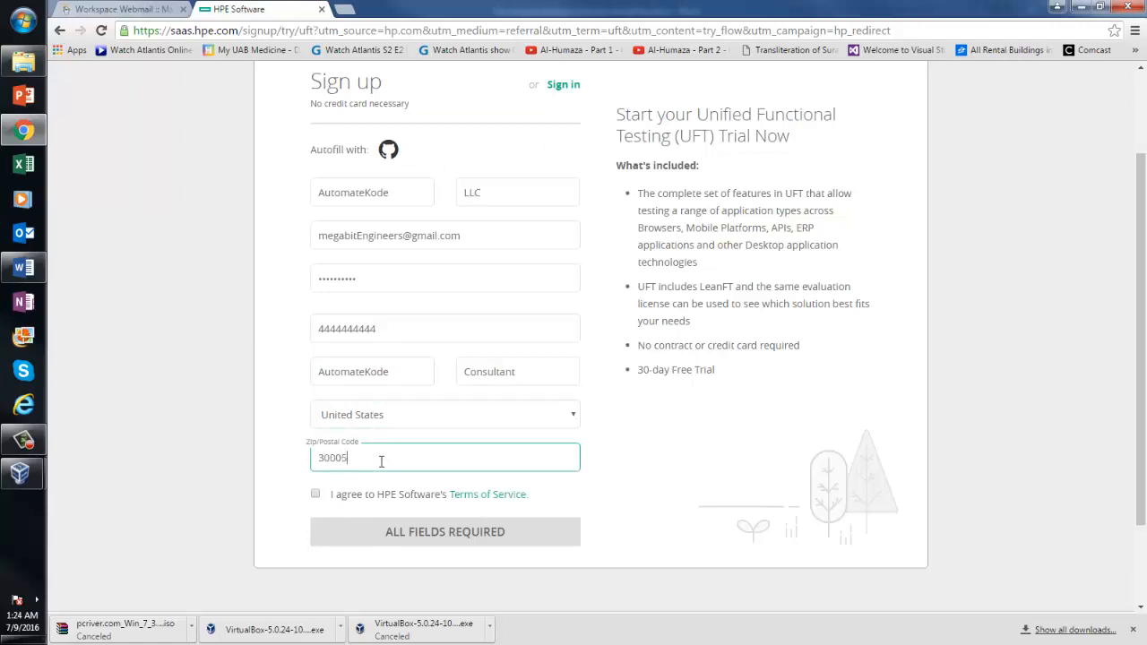
click(316, 495)
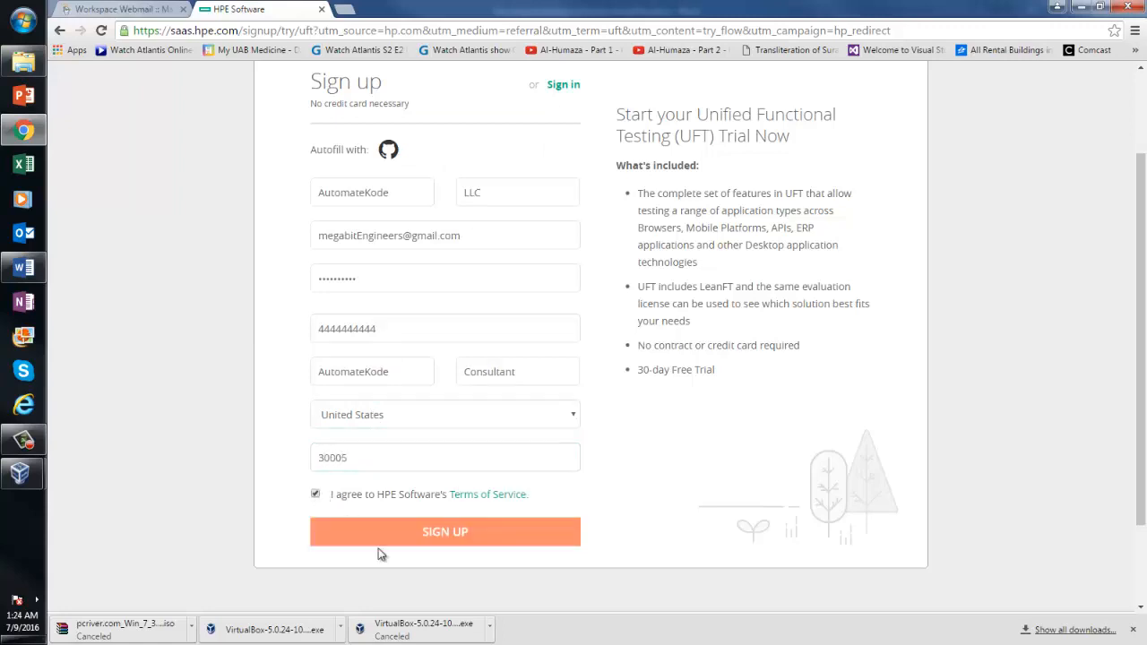
click(443, 533)
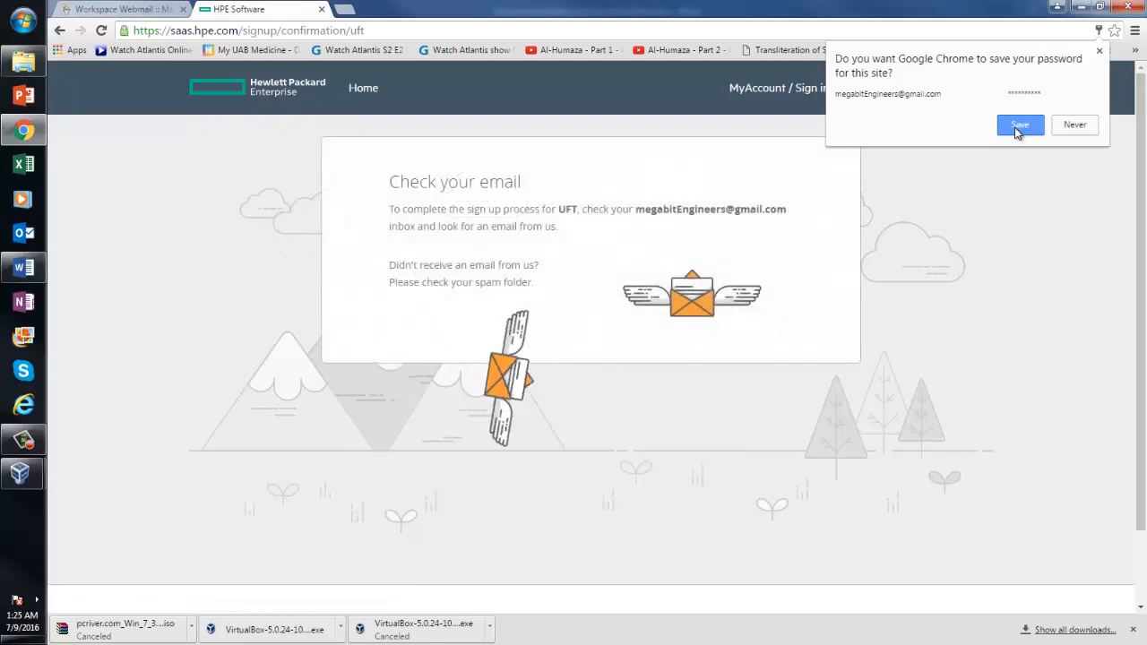
Decline Chrome's password save and open Gmail from a web search in a new tab
click(1074, 126)
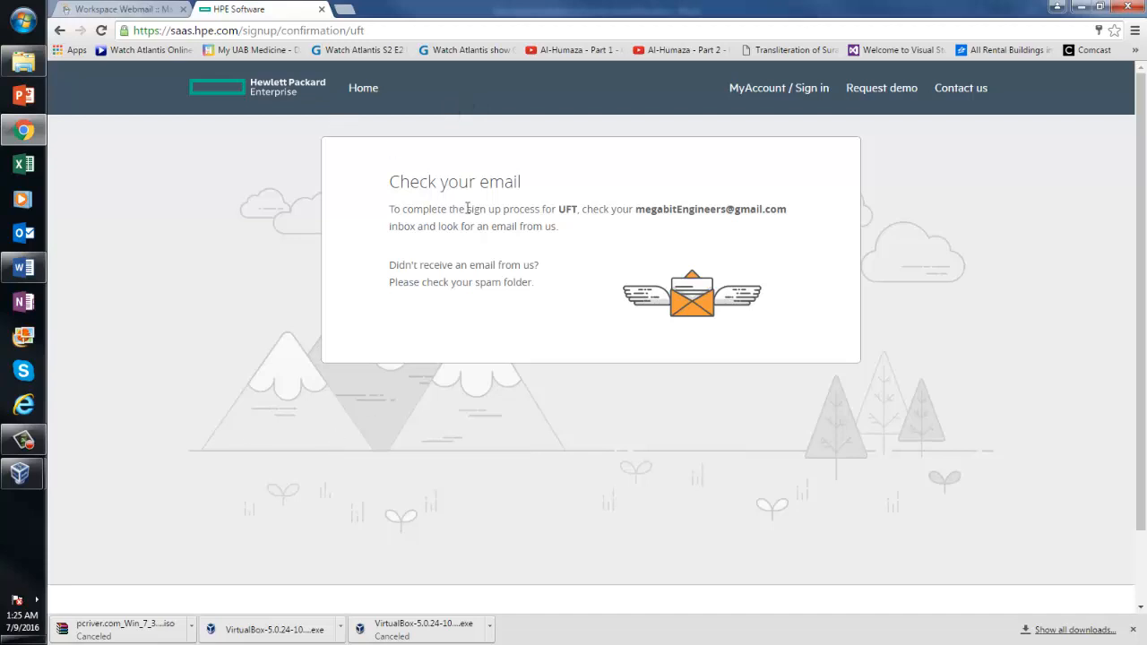
click(344, 9)
text(gmail)
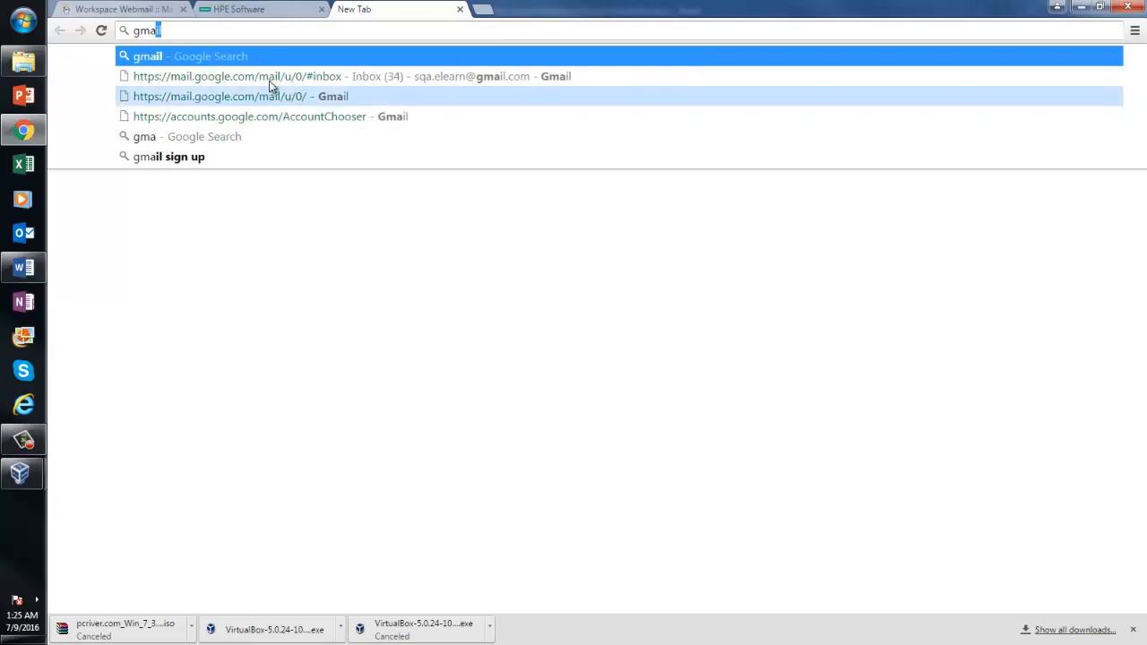
key(Return)
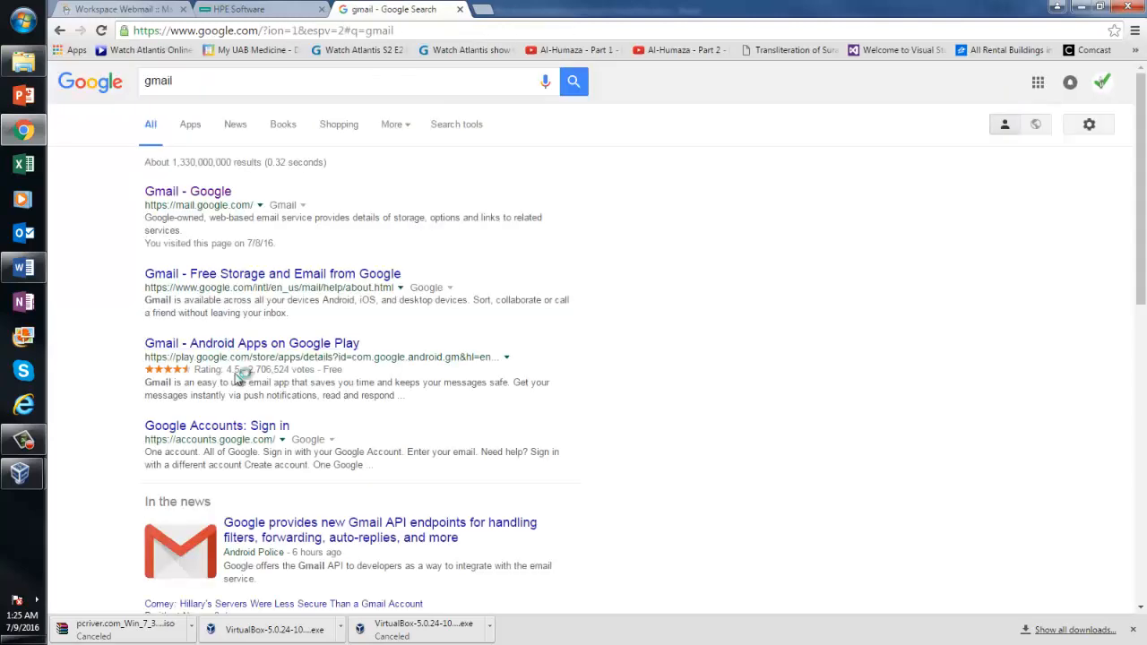
click(186, 191)
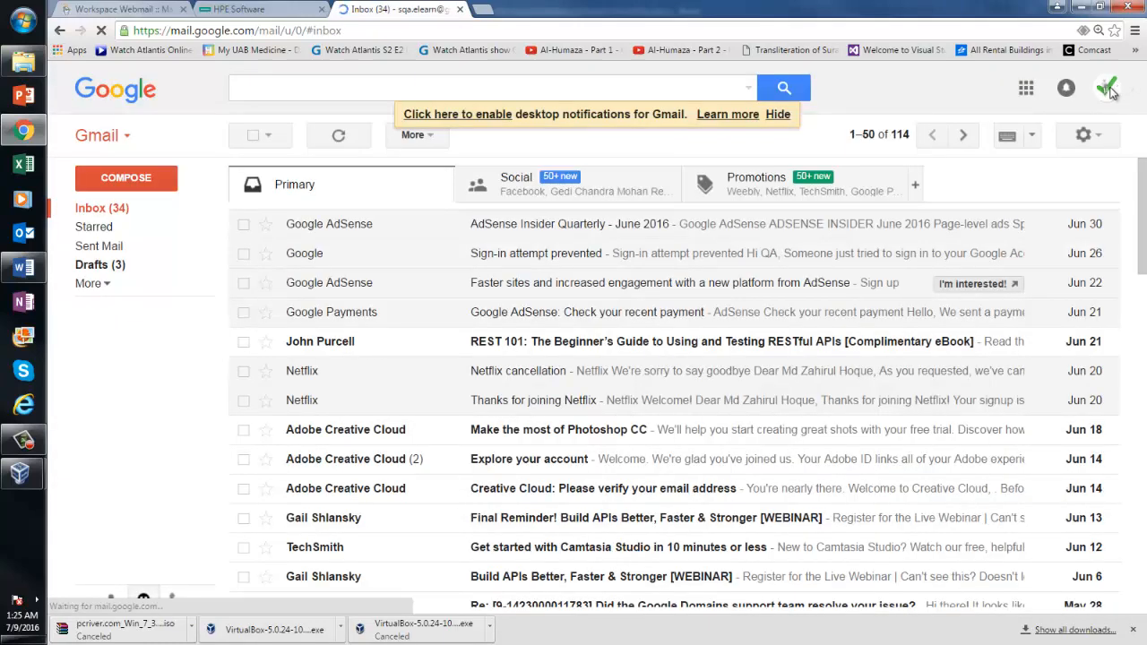
Sign out of the current Google account and sign in to the account used for the sign-up
click(1109, 88)
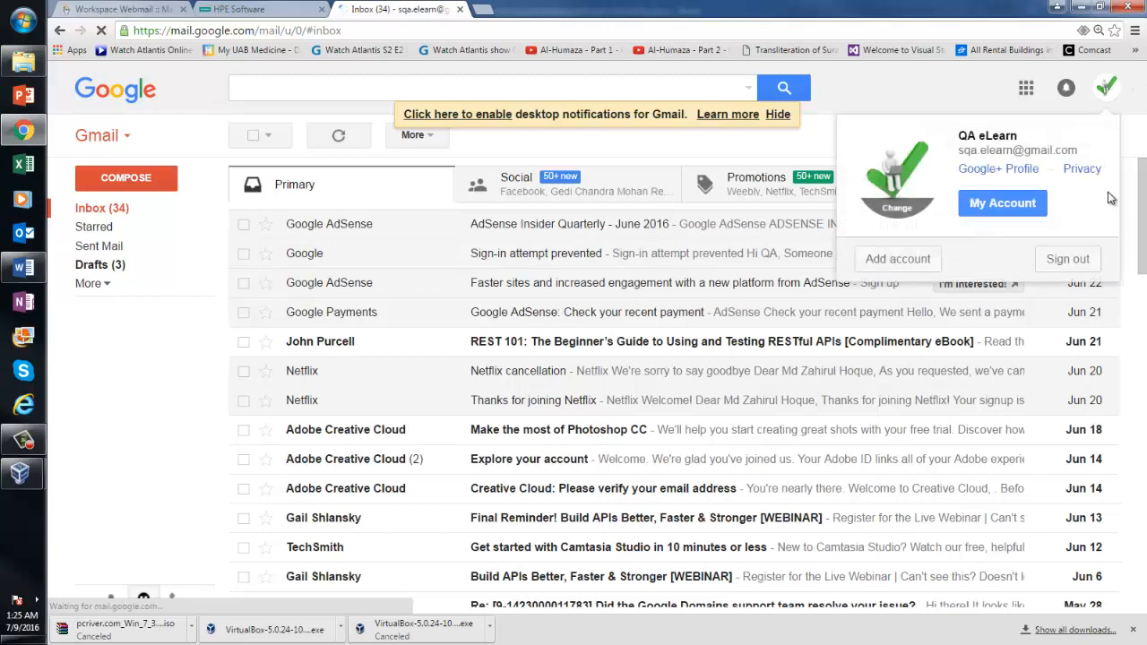
click(1076, 263)
click(643, 258)
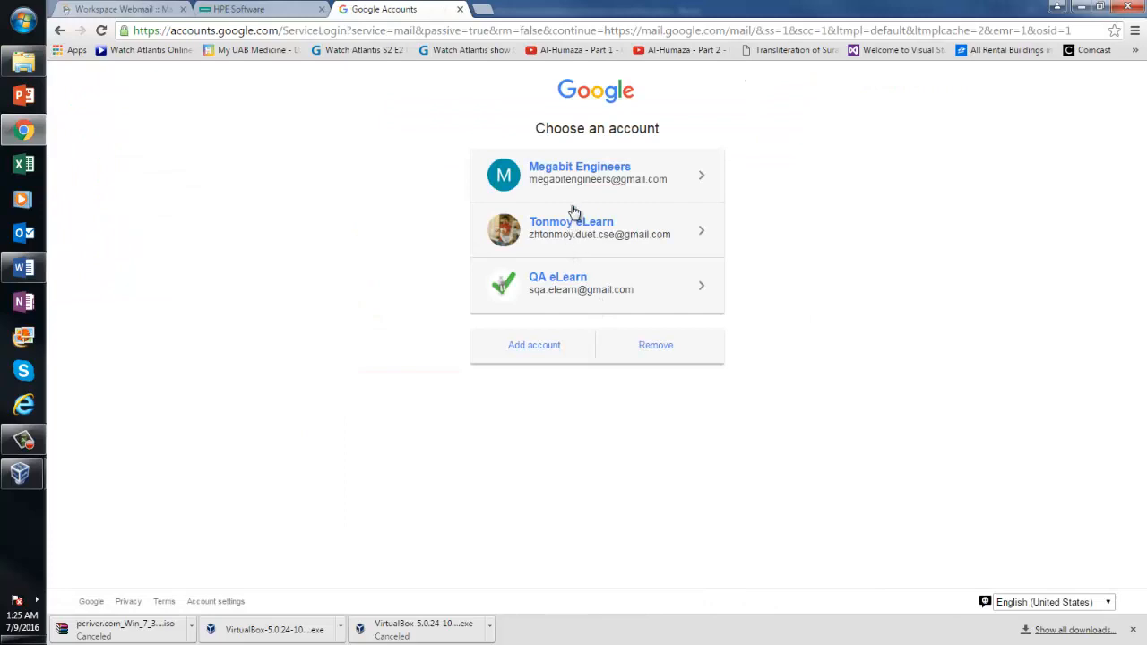
click(574, 193)
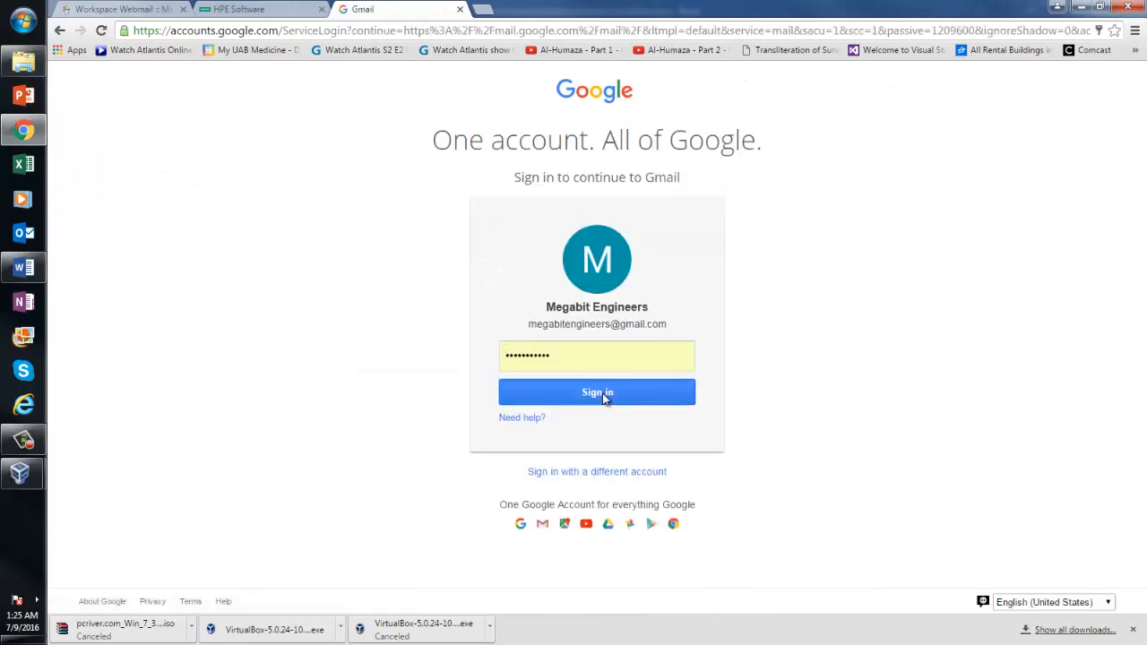
click(551, 394)
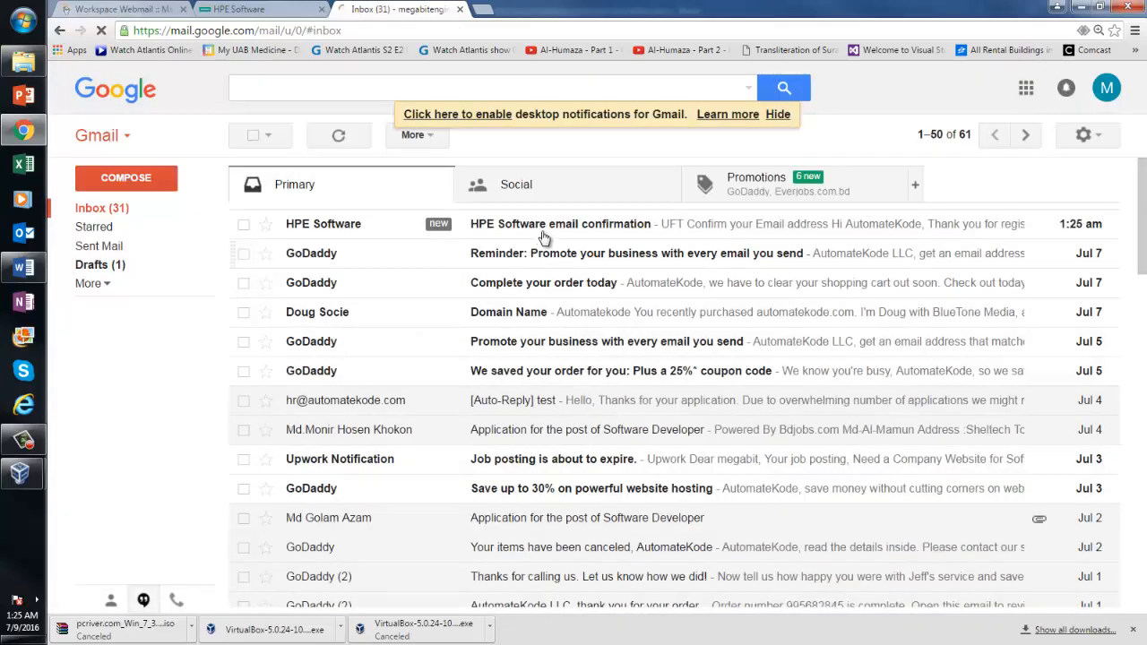
Open the HPE Software confirmation email and confirm the email address
click(543, 235)
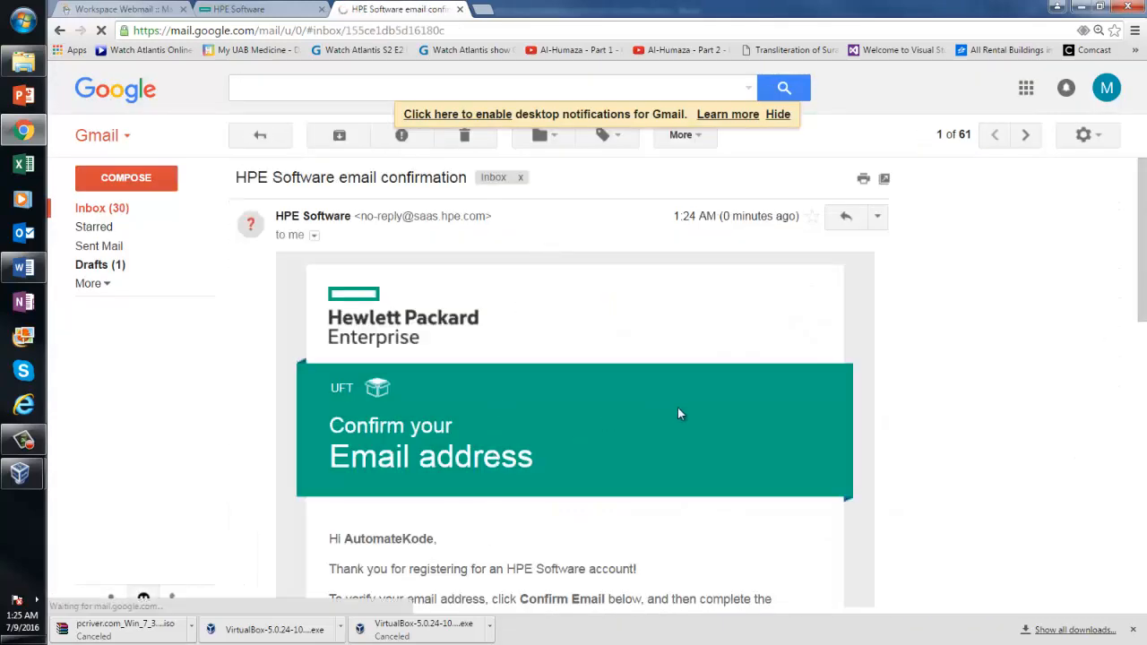
scroll(1142, 330, down, 2)
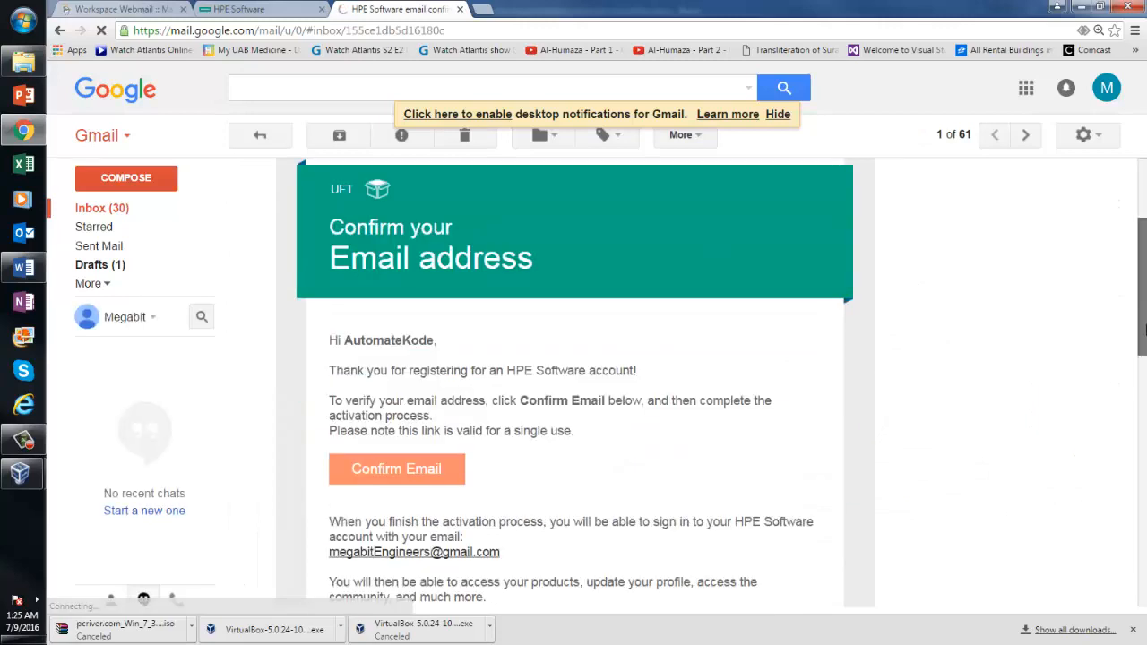
drag(1144, 330, 1144, 343)
click(416, 436)
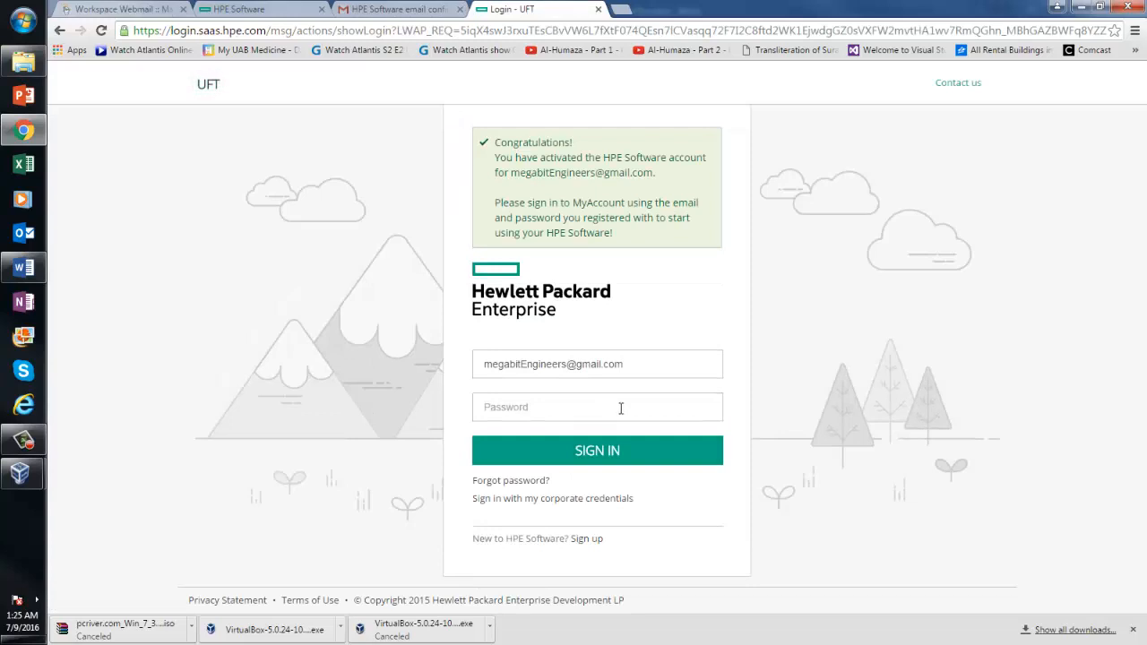
Sign in to the activated HPE account, decline the password save, and choose Download next to UFT
click(620, 408)
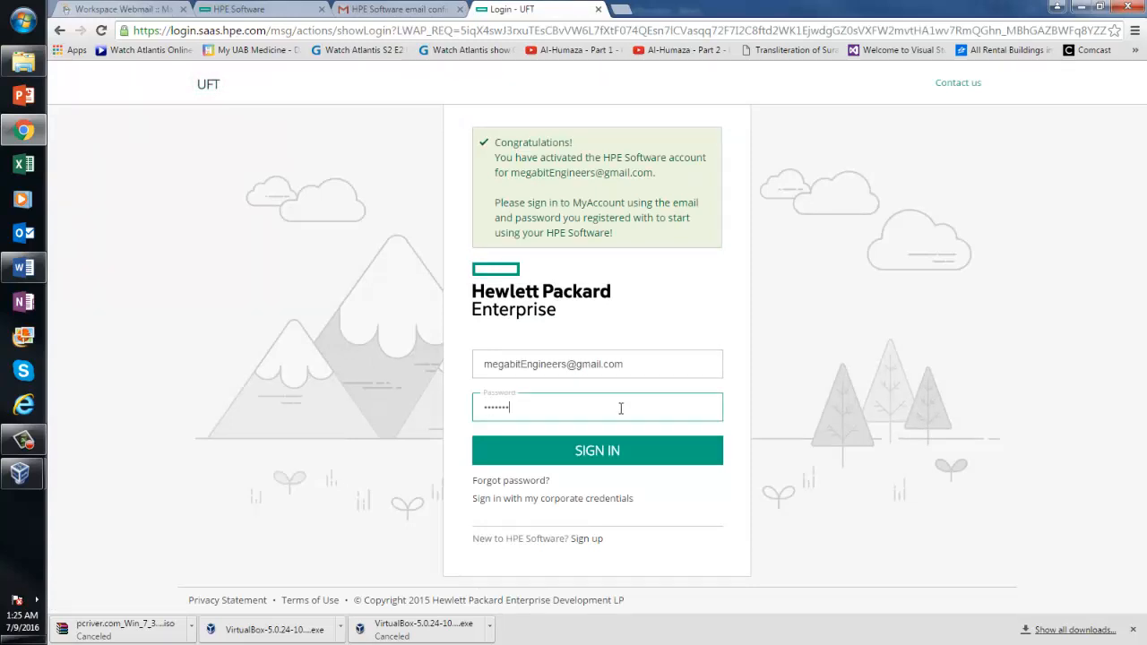
click(620, 450)
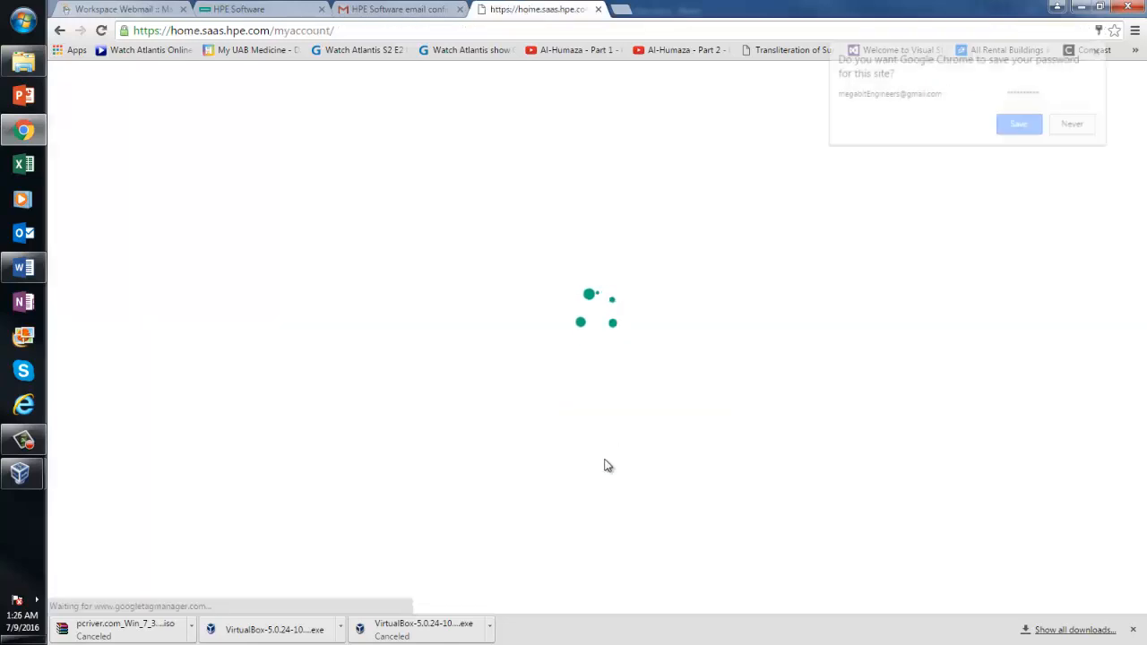
click(1075, 124)
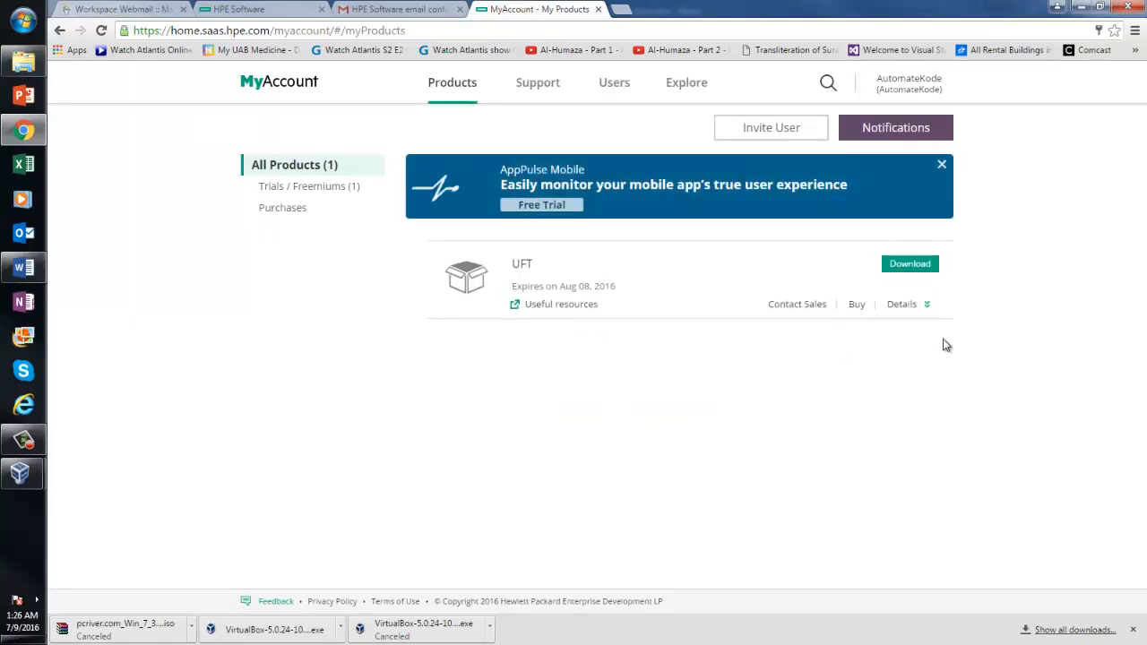
click(909, 265)
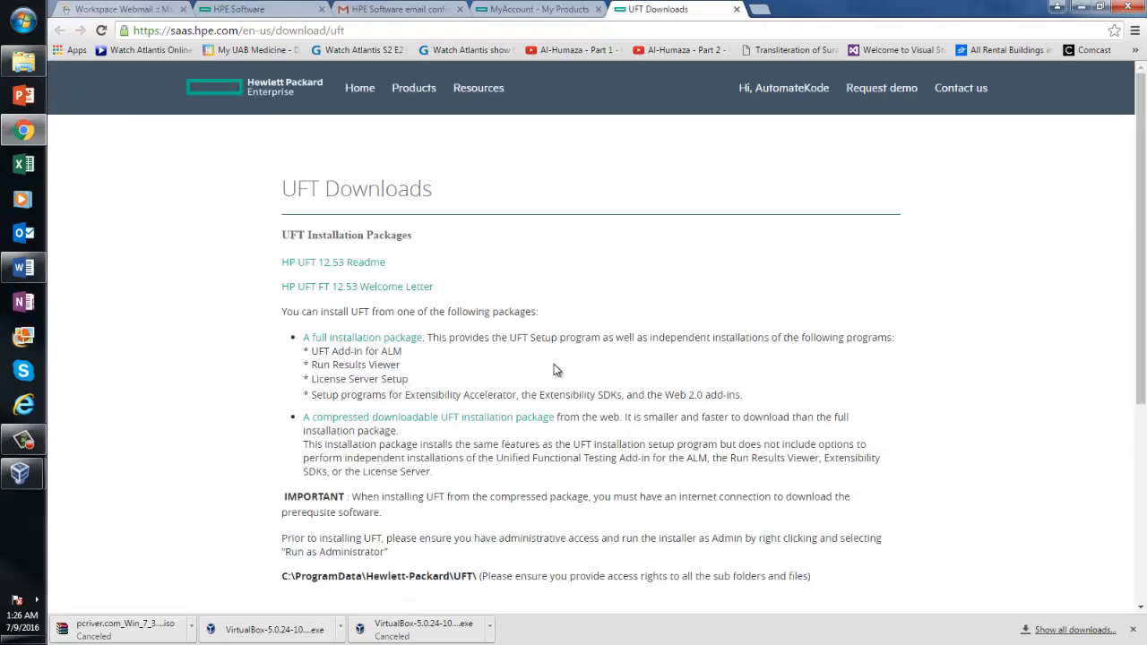
Download the compressed UFT 12.53 installation package and bring the Word installation guide back up
click(442, 425)
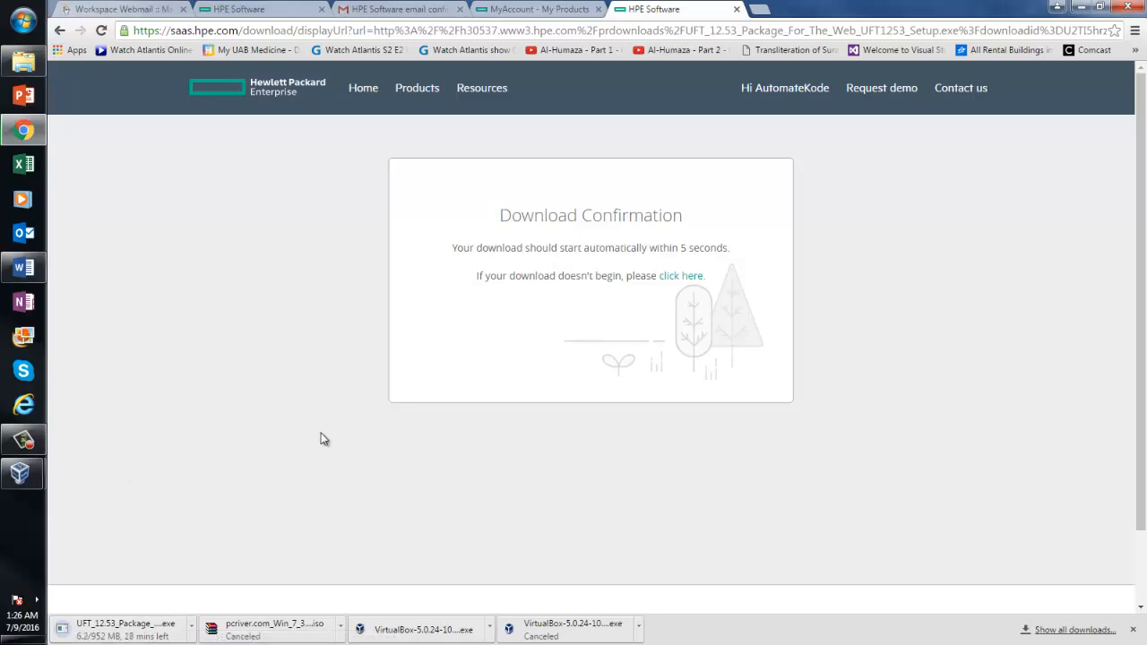
click(24, 267)
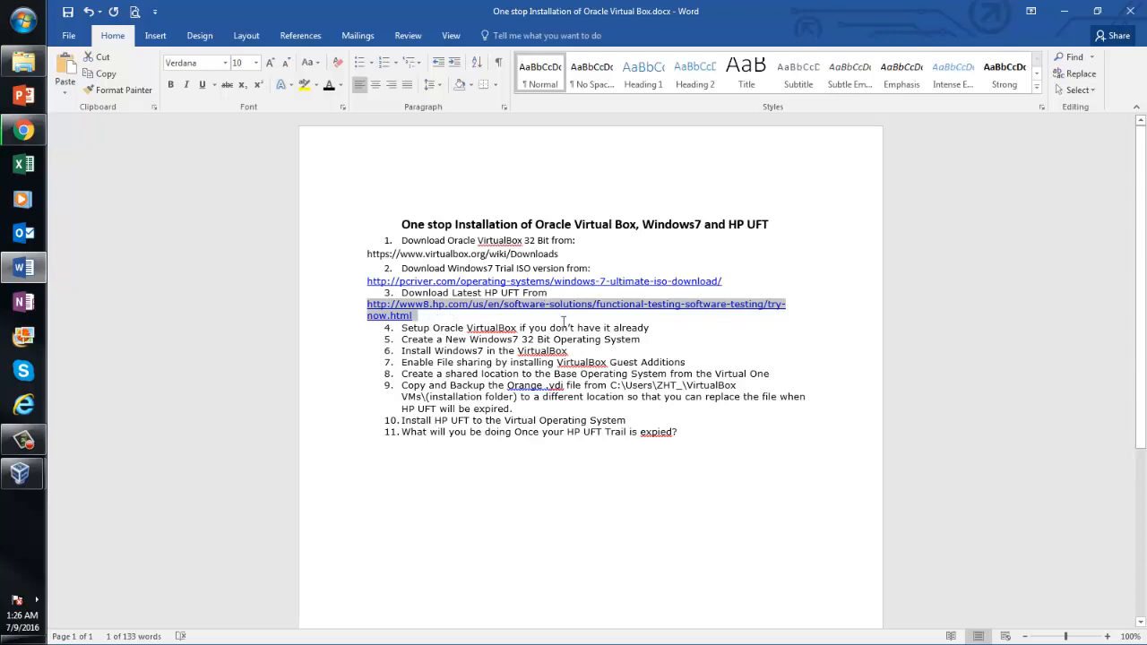
Select the opening words of step 4 in the installation guide
click(404, 329)
click(384, 259)
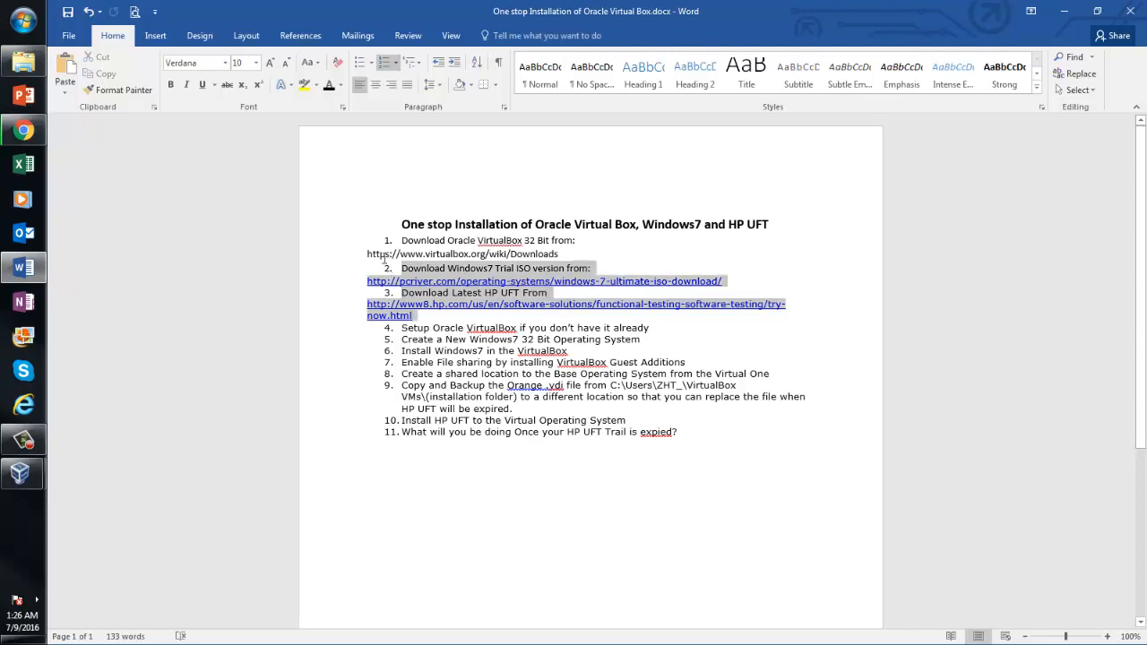
click(383, 243)
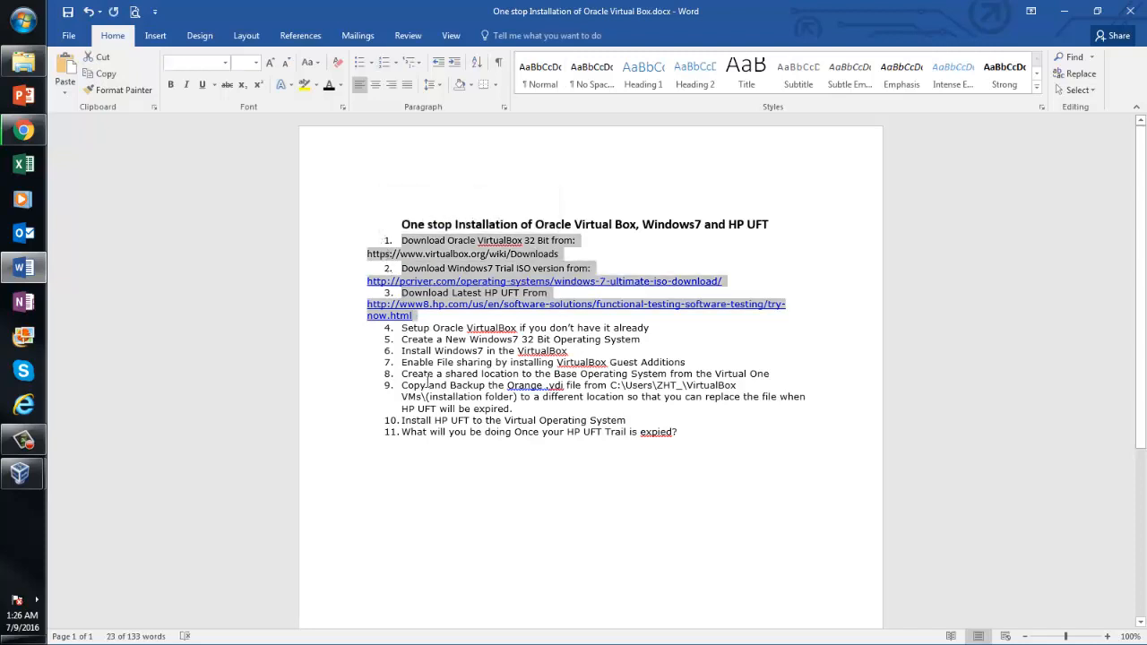
click(413, 329)
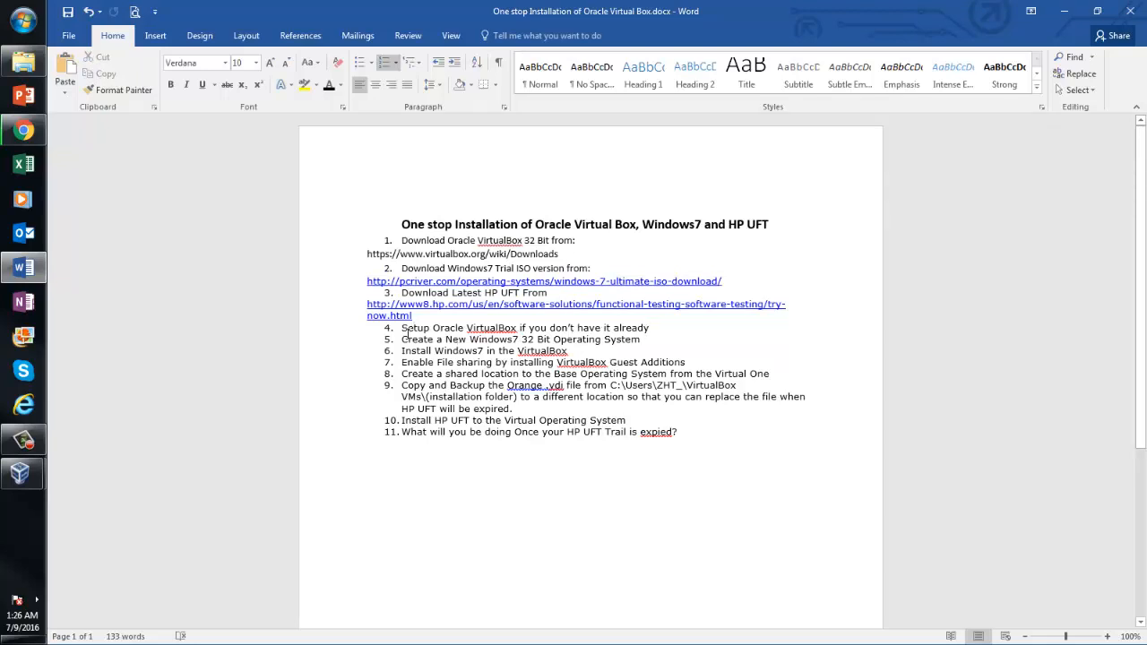
drag(403, 329, 548, 329)
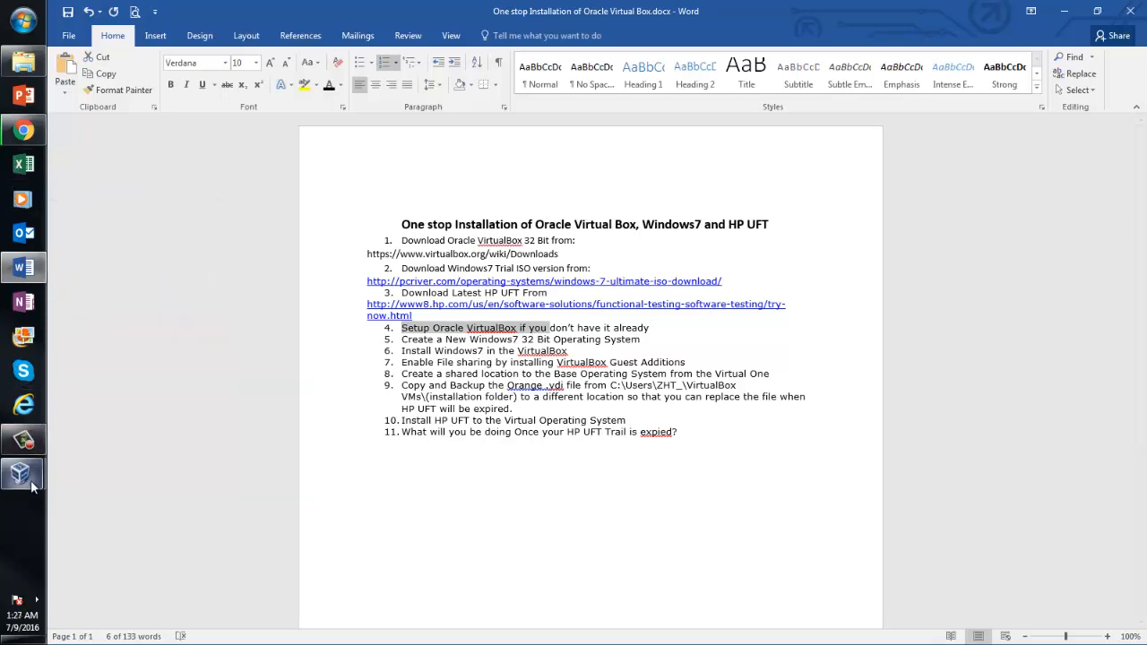
Check the Windows 7 VM and VirtualBox Manager windows, then minimise Word
click(162, 528)
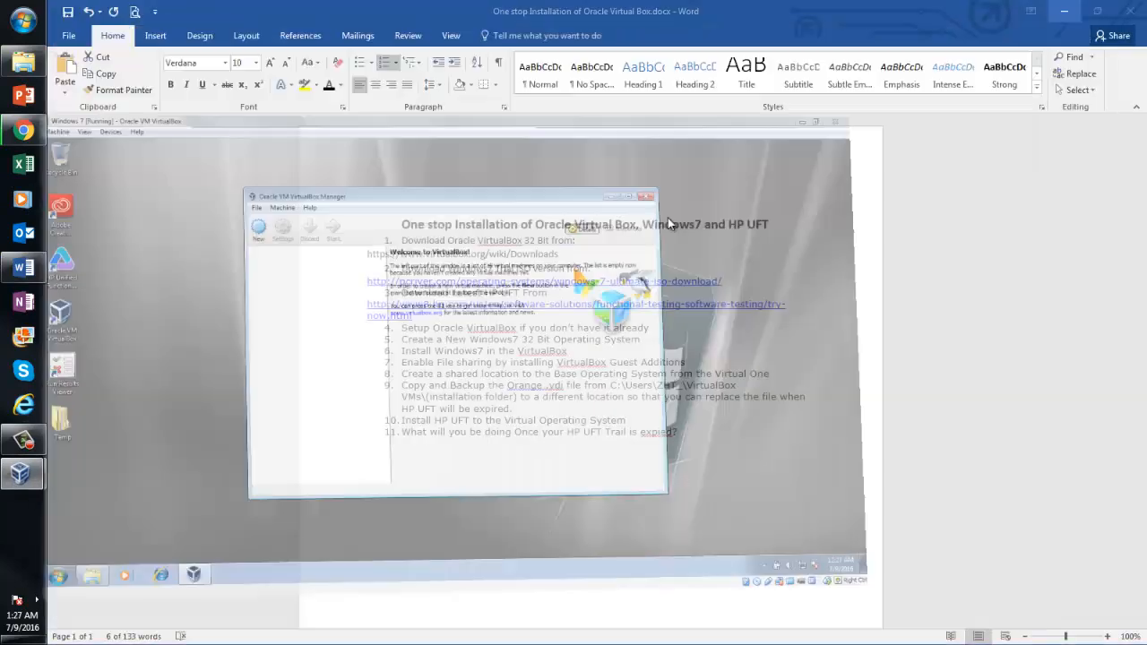
click(1079, 8)
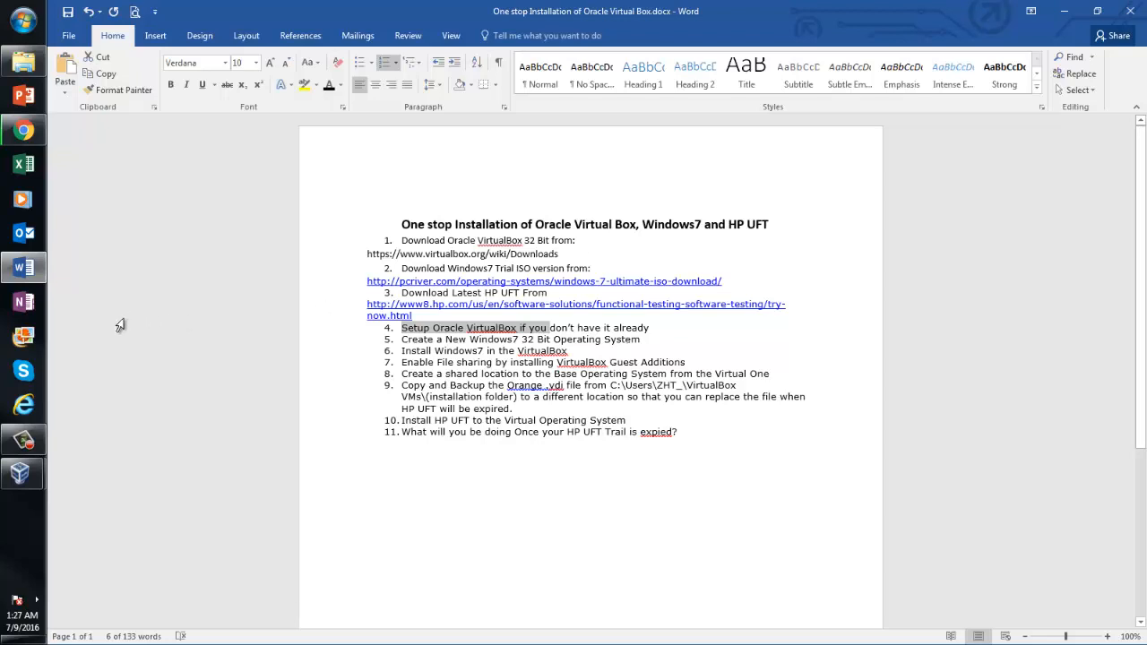
click(21, 473)
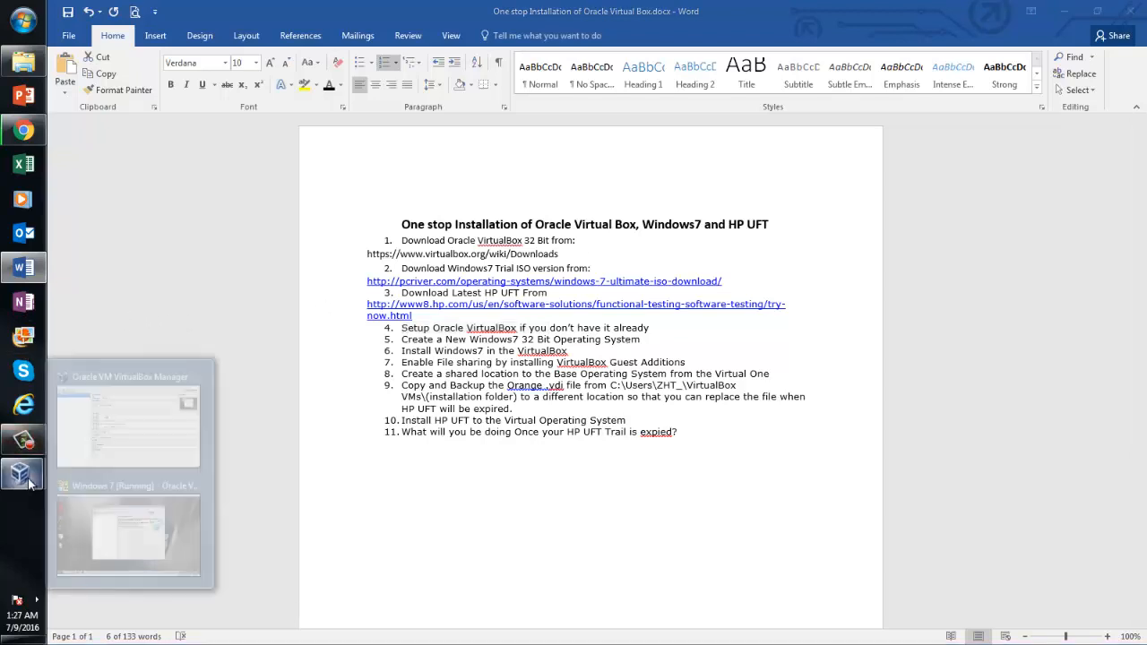
click(128, 418)
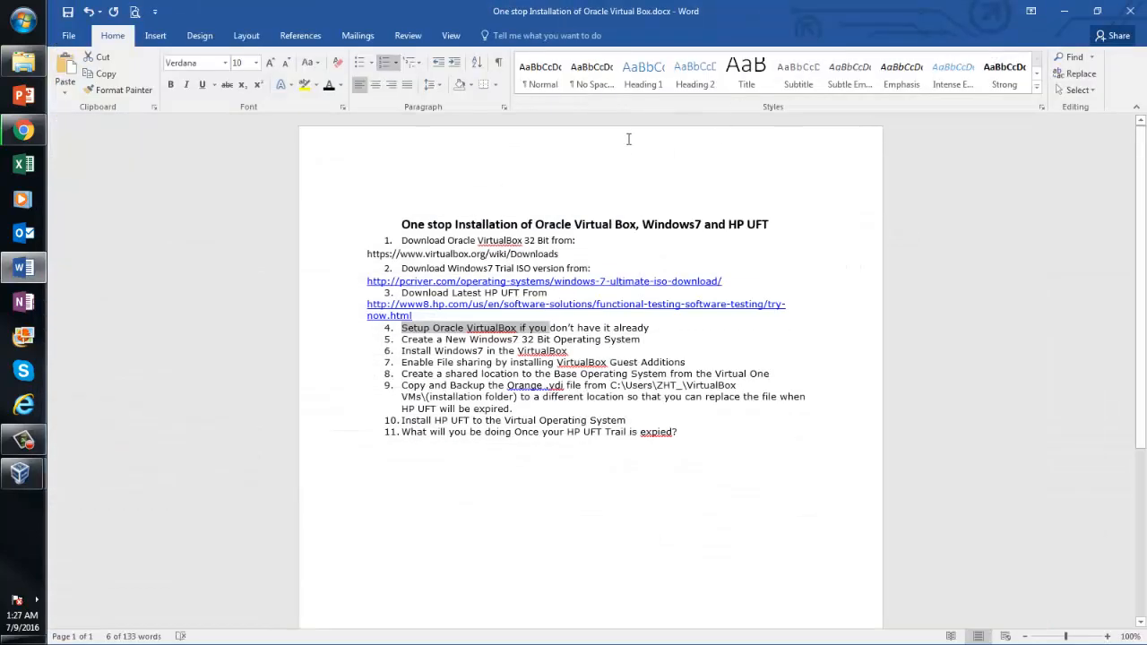
click(1070, 11)
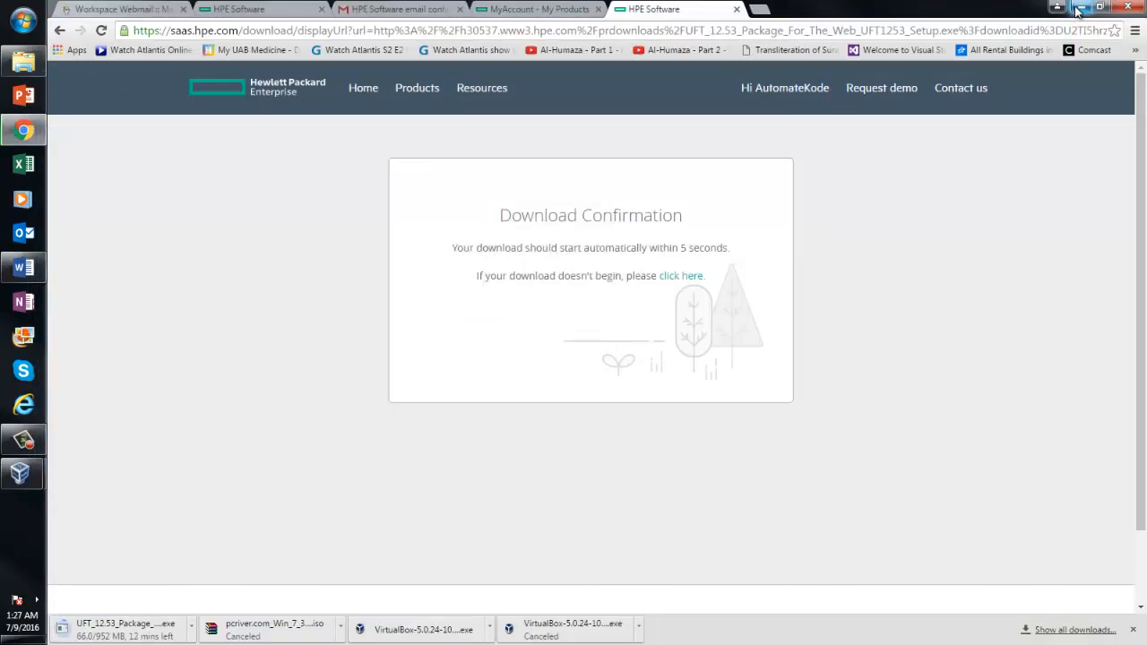
Minimise Chrome to reveal the Windows desktop
click(1081, 7)
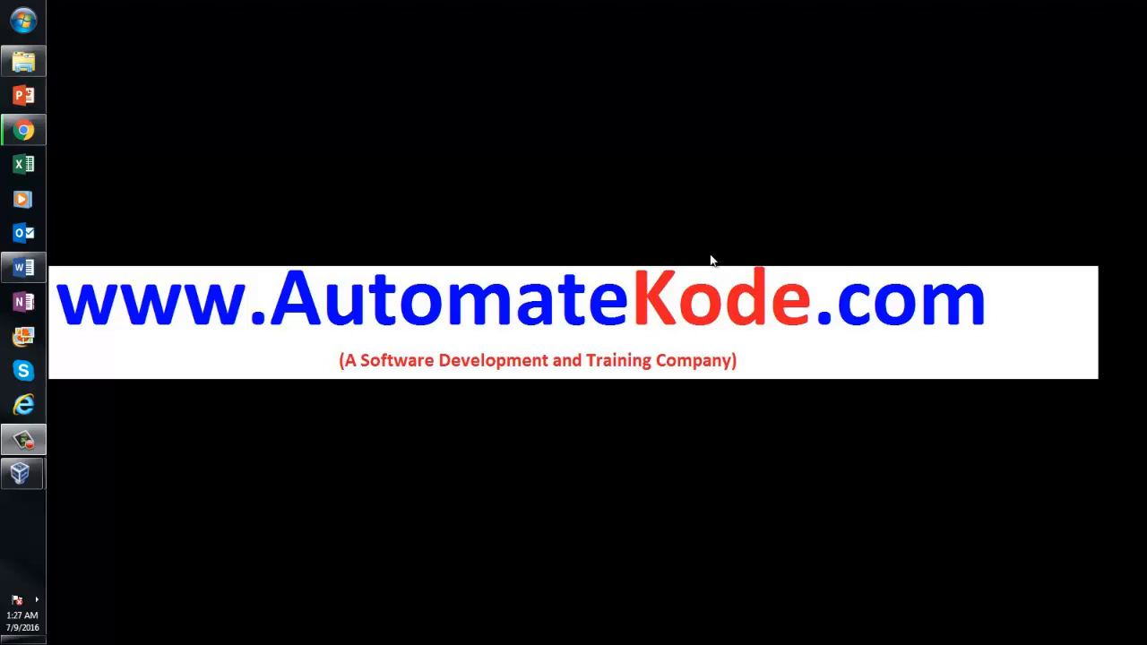
In the Windows 7 guest, close its VirtualBox window and shut down from the Start menu
mouse_move(36, 480)
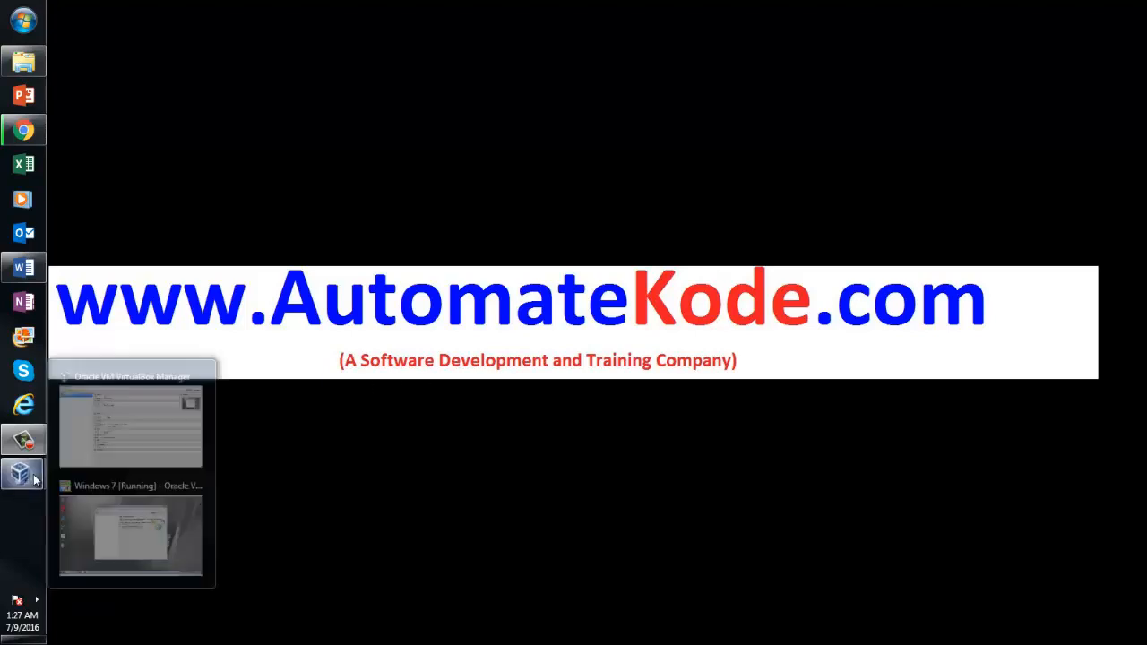
click(131, 439)
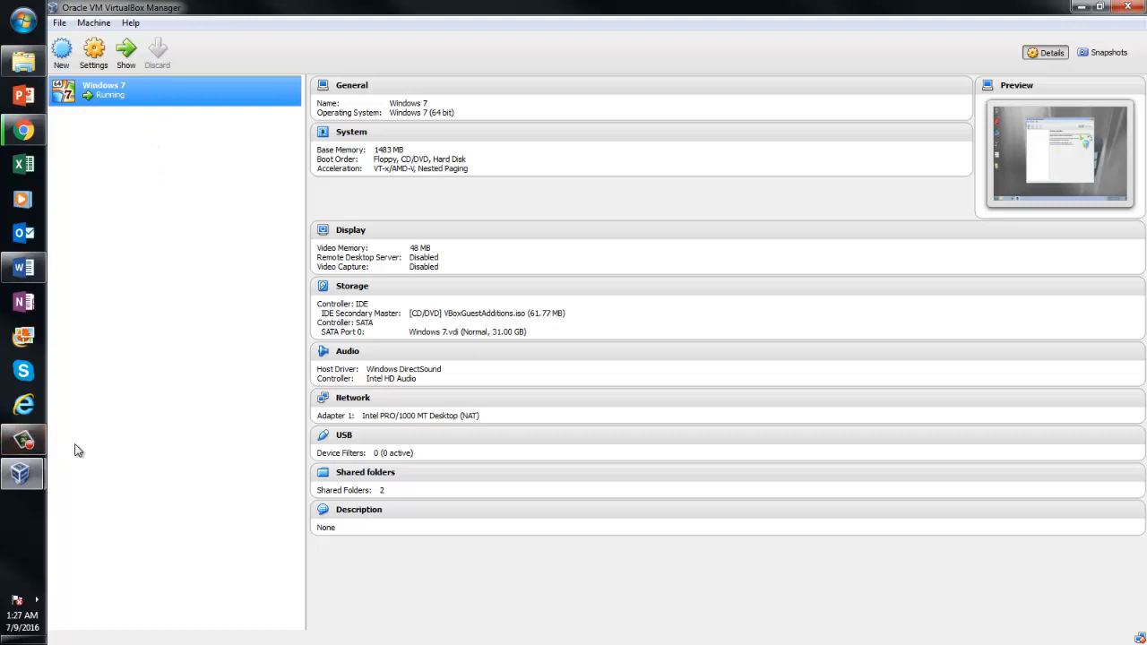
click(37, 476)
click(145, 540)
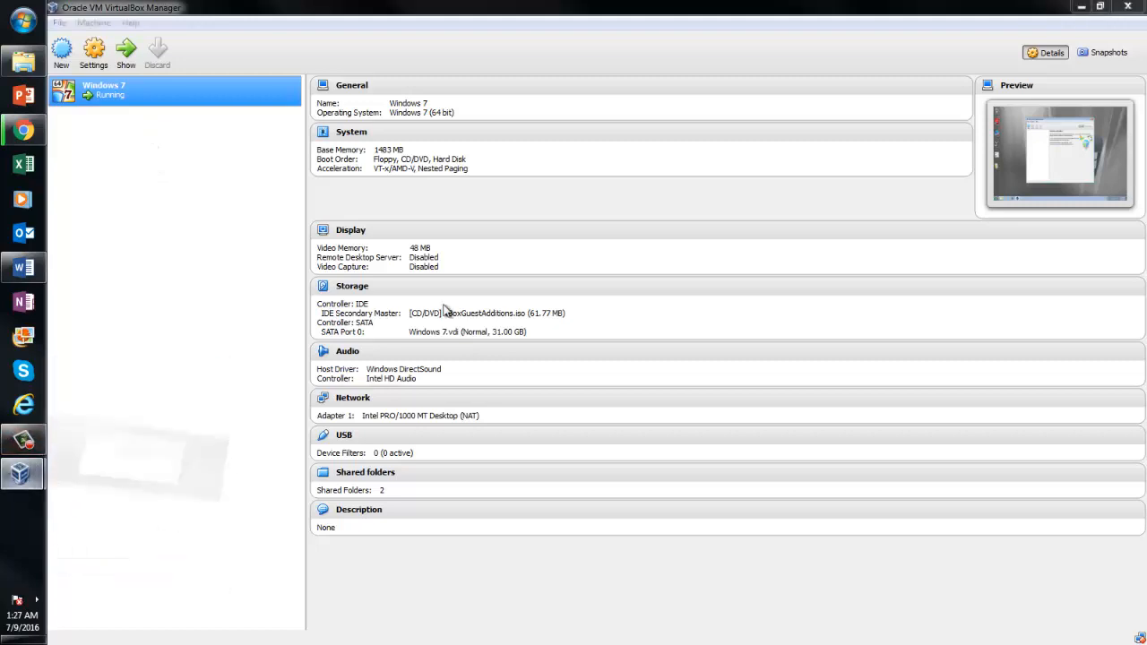
click(860, 111)
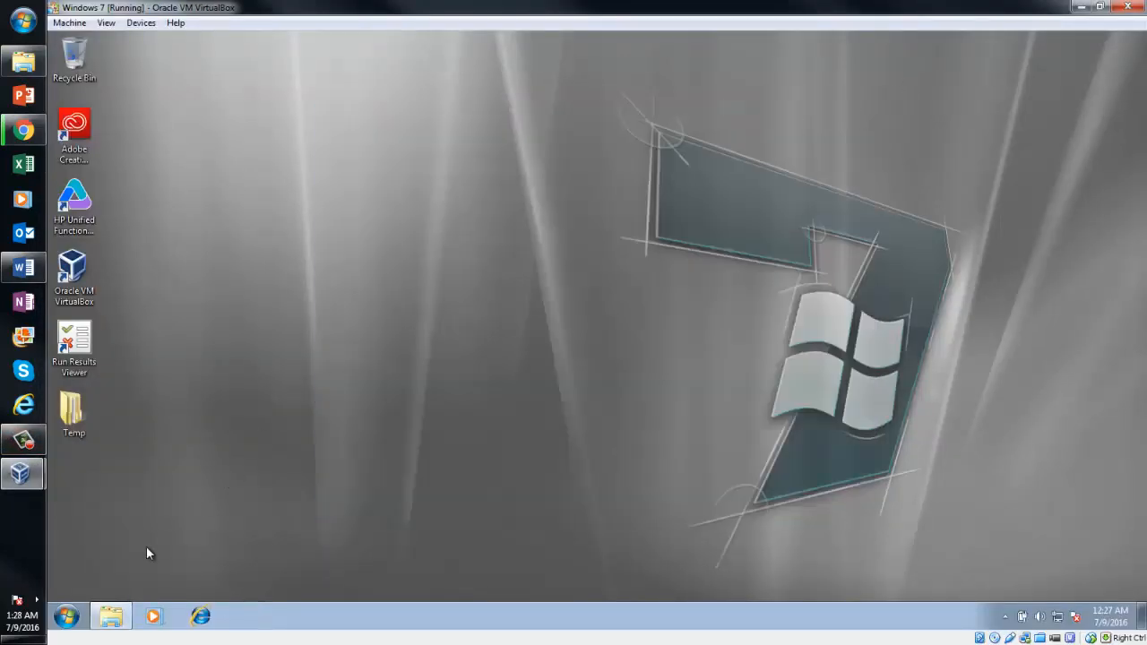
click(67, 616)
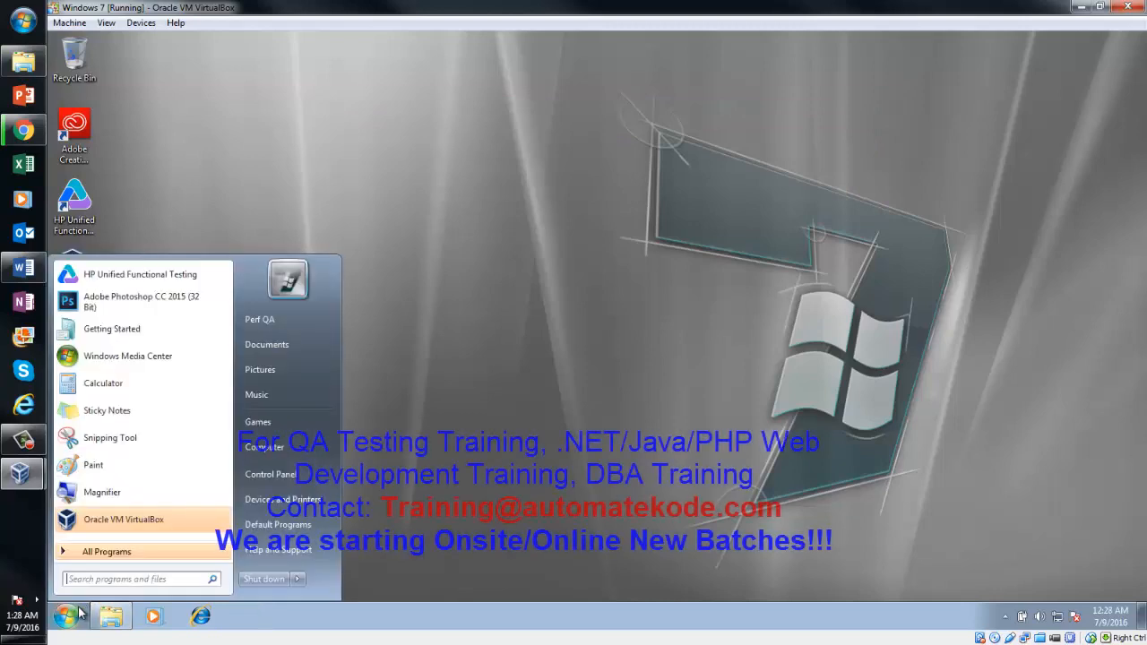
click(278, 582)
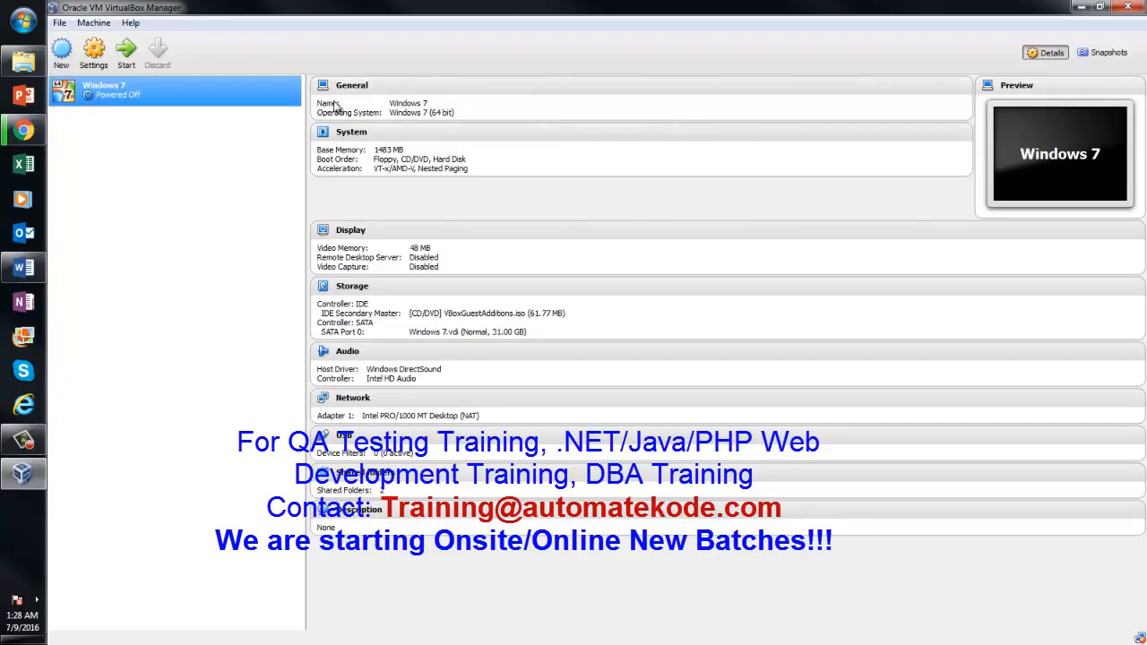
click(1128, 15)
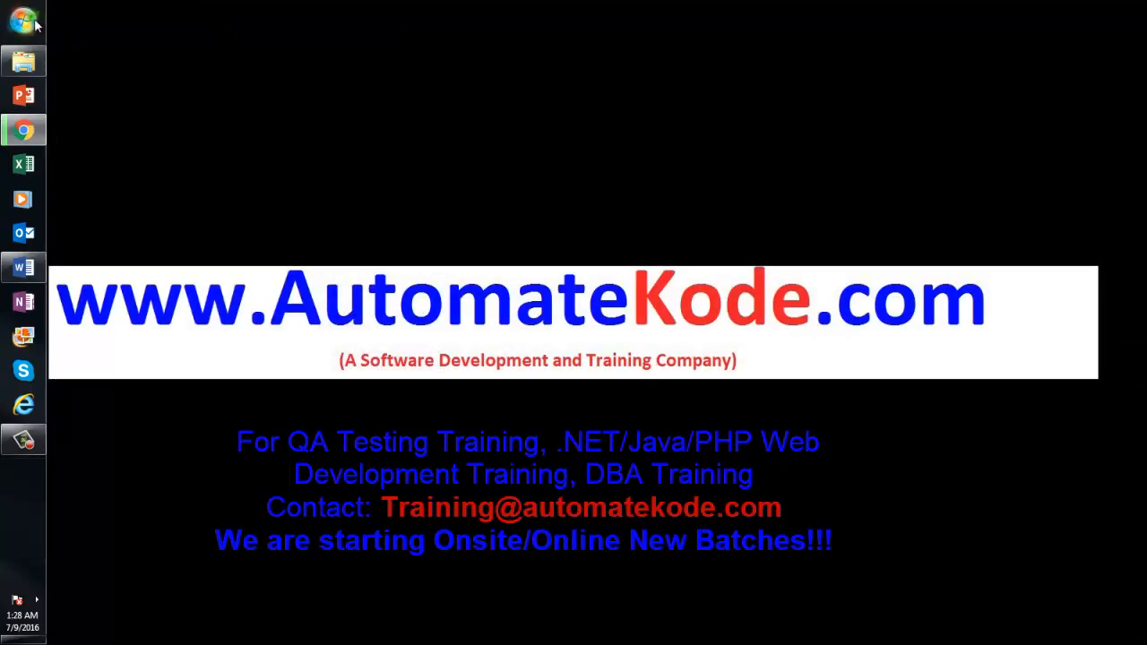
click(23, 20)
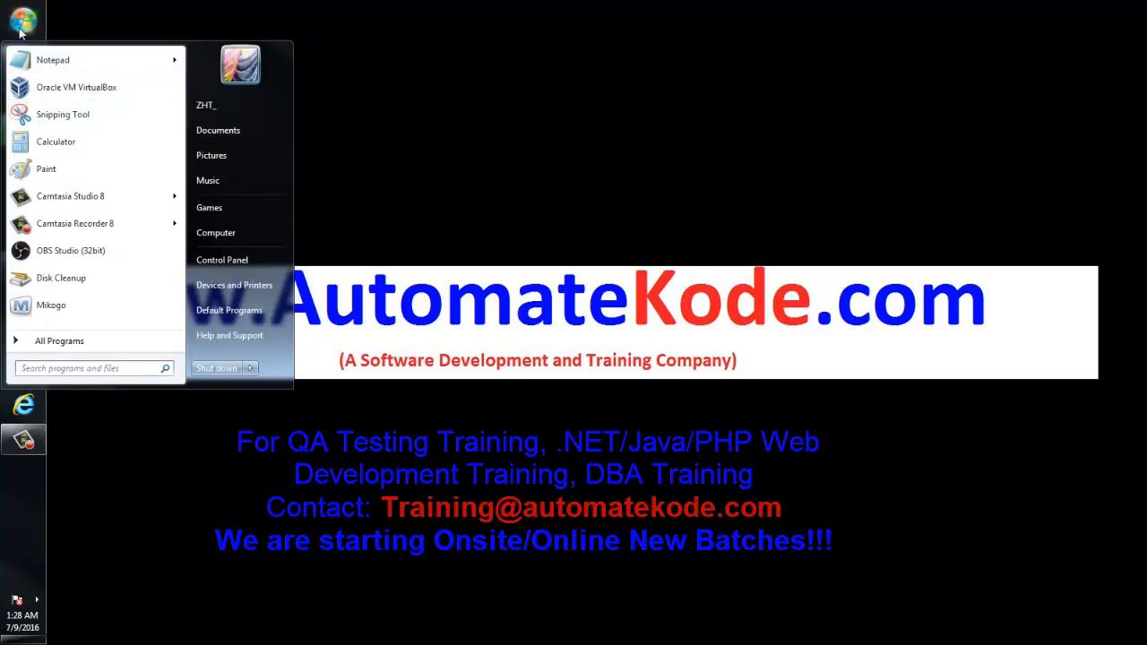
click(81, 93)
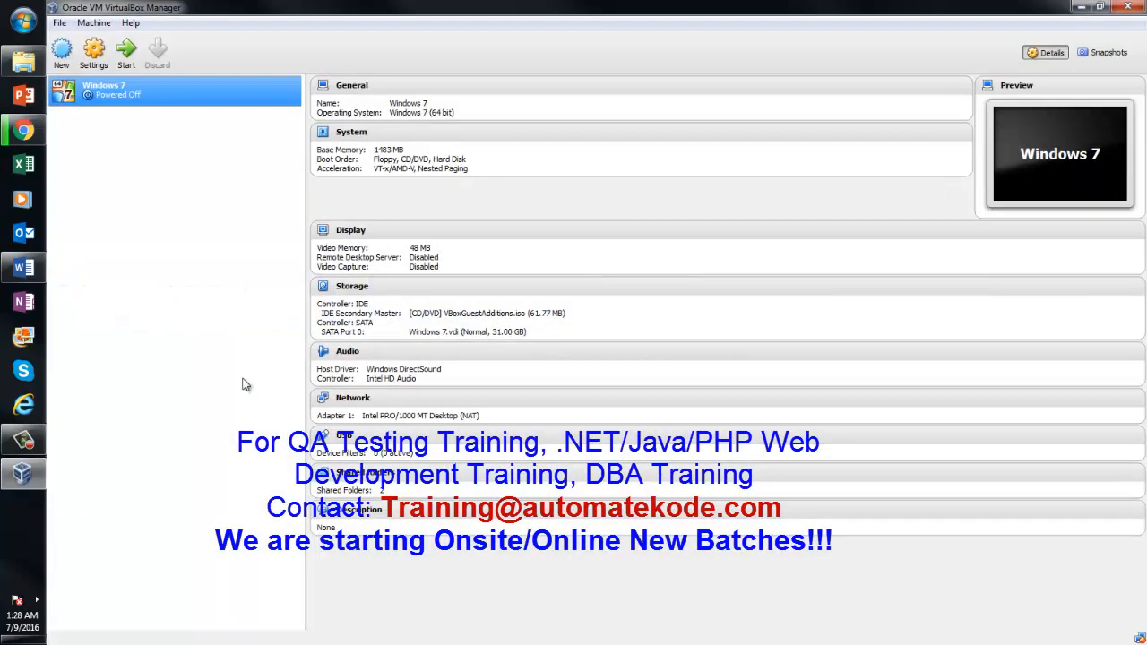
Create a new VM named 'Windows 7 07092016' with version Windows 7 (32 bit)
click(61, 57)
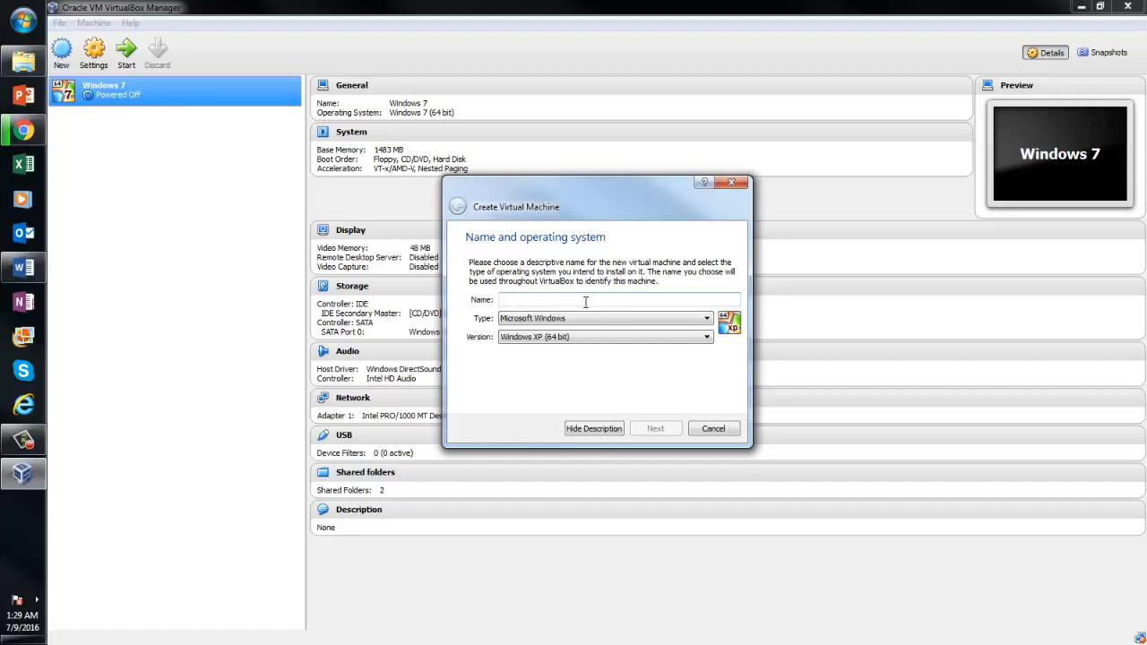
text(Wind)
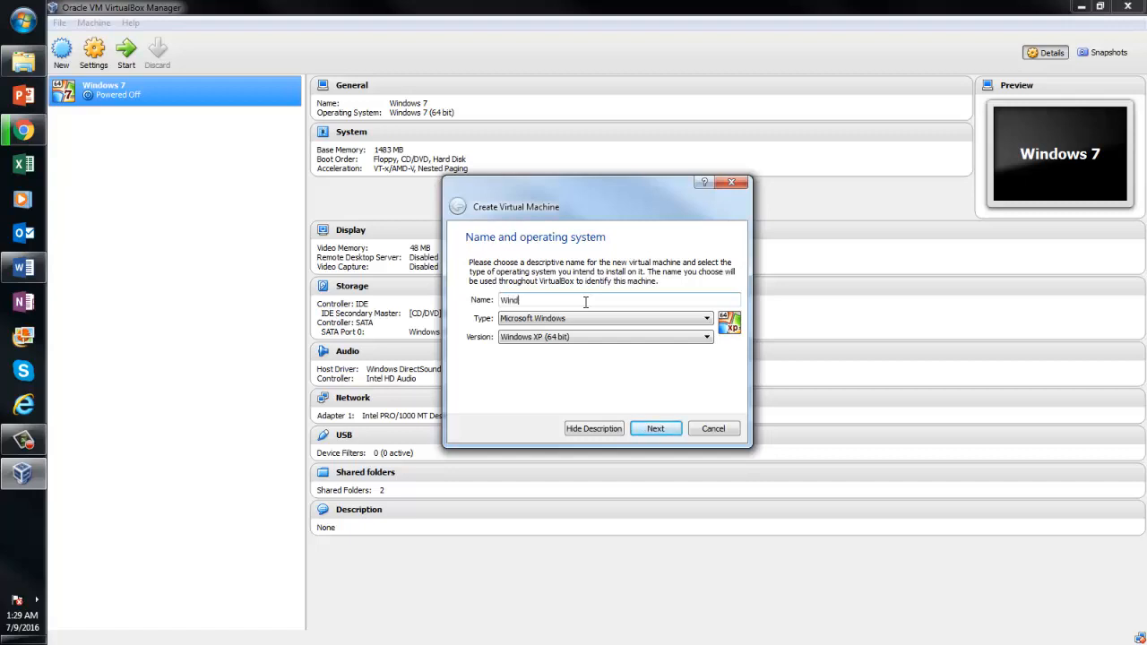
text(ows 7 07092016)
click(585, 337)
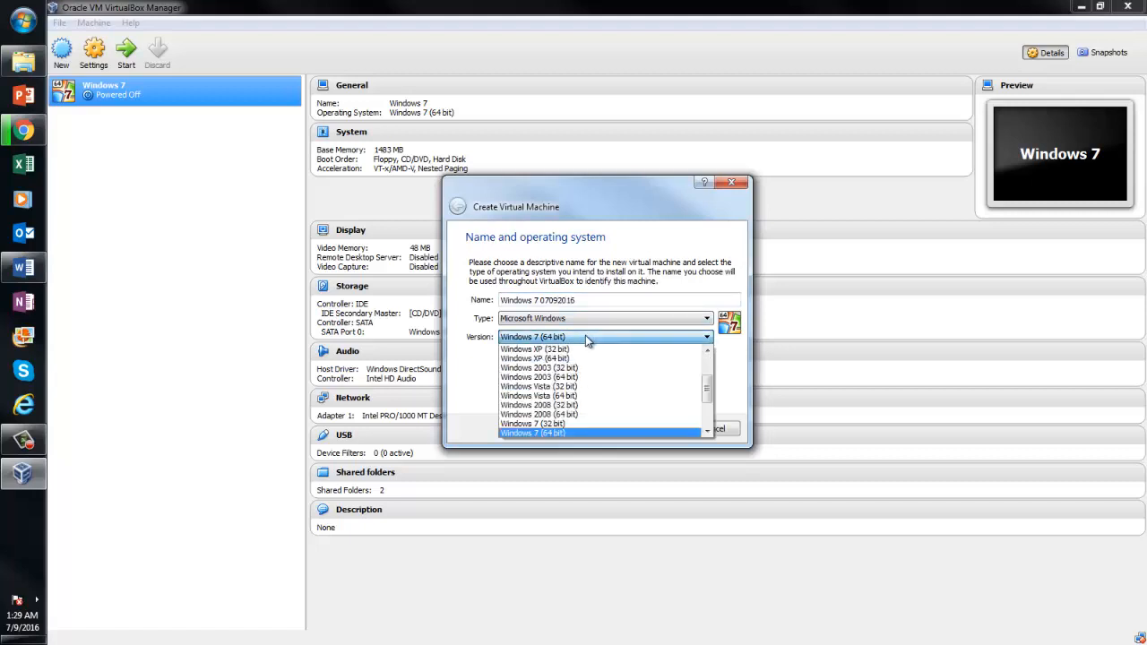
click(581, 424)
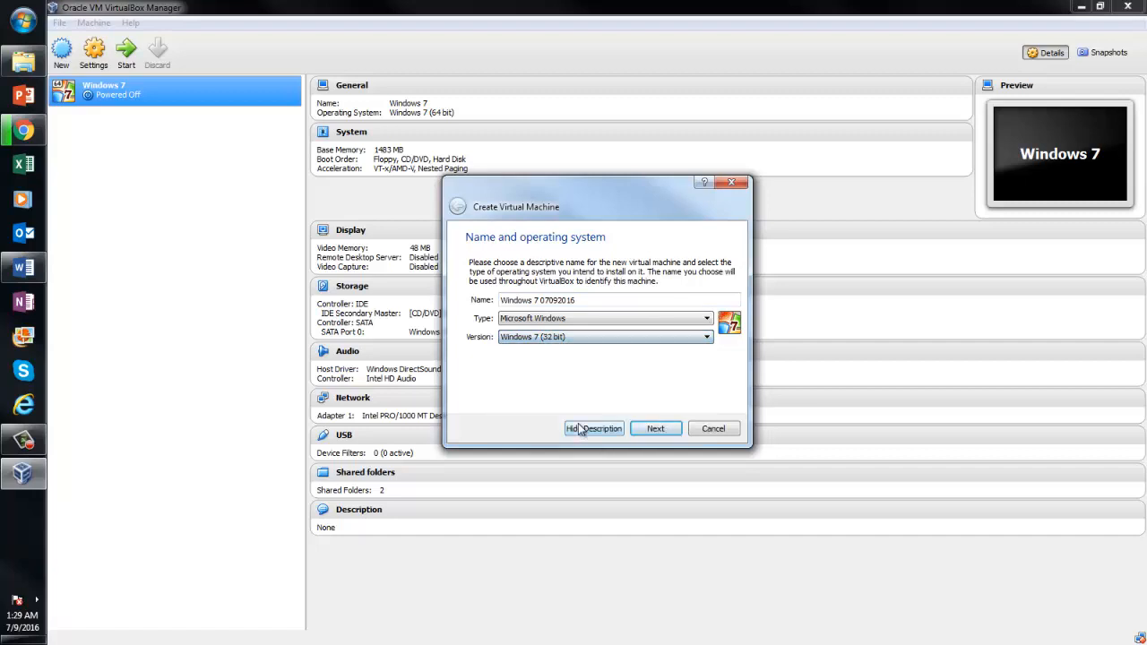
Set the new VM's memory to 1585 MB with the slider and continue to the hard drive page
click(657, 428)
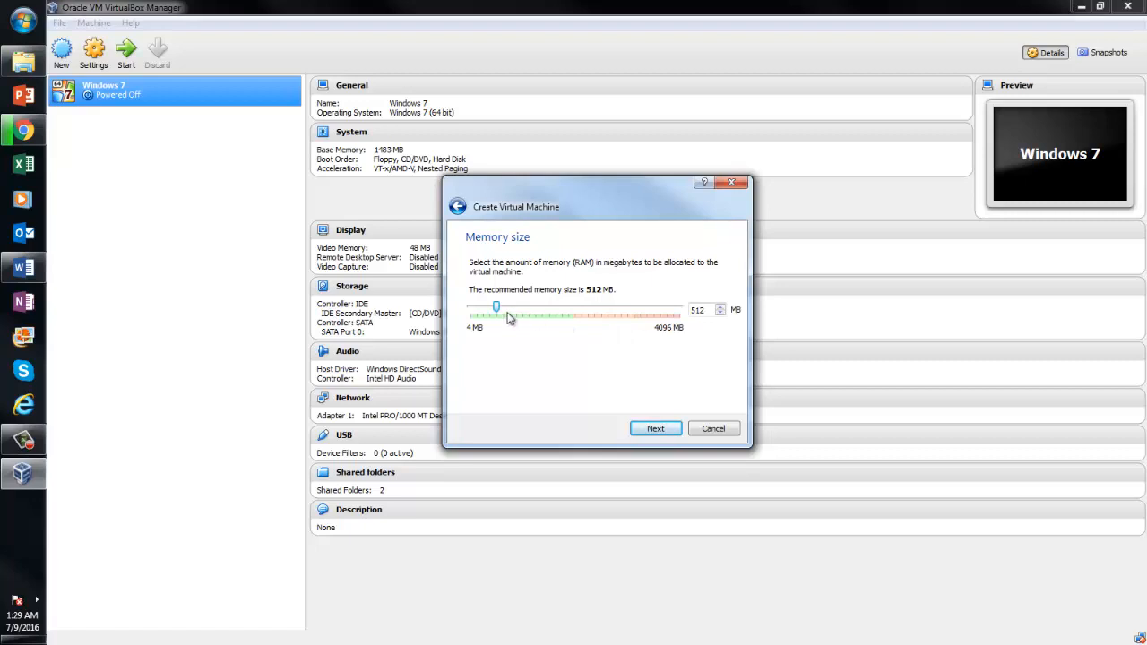
drag(498, 307, 573, 310)
drag(574, 310, 570, 310)
drag(570, 309, 550, 309)
click(660, 430)
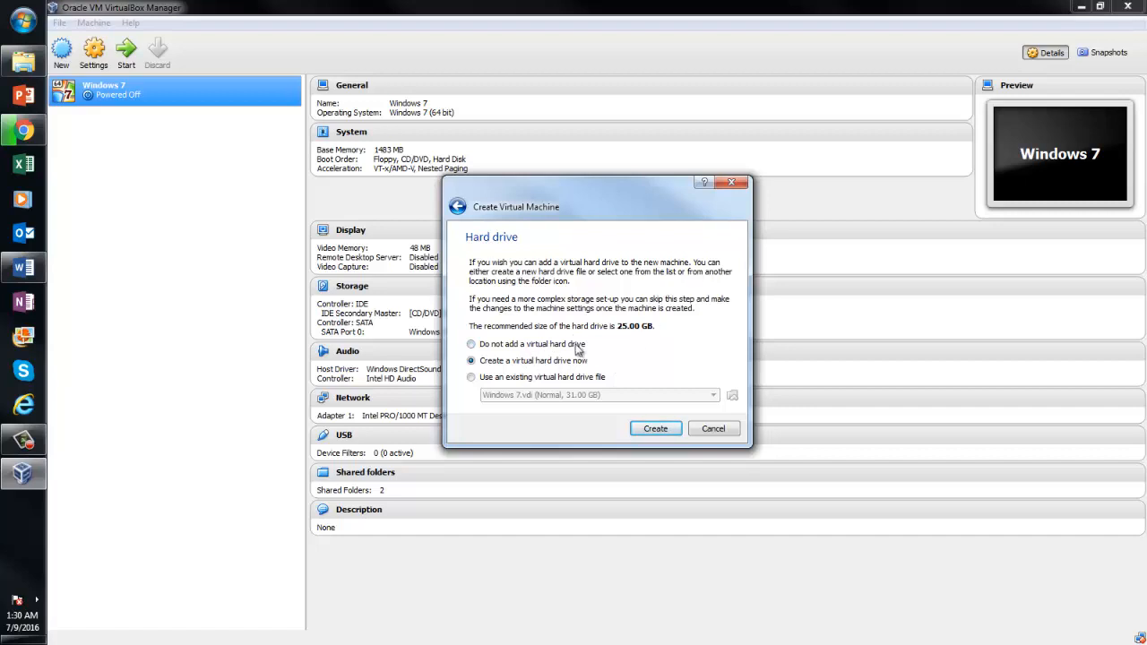
Create a new virtual hard disk as a dynamically allocated VDI
click(655, 429)
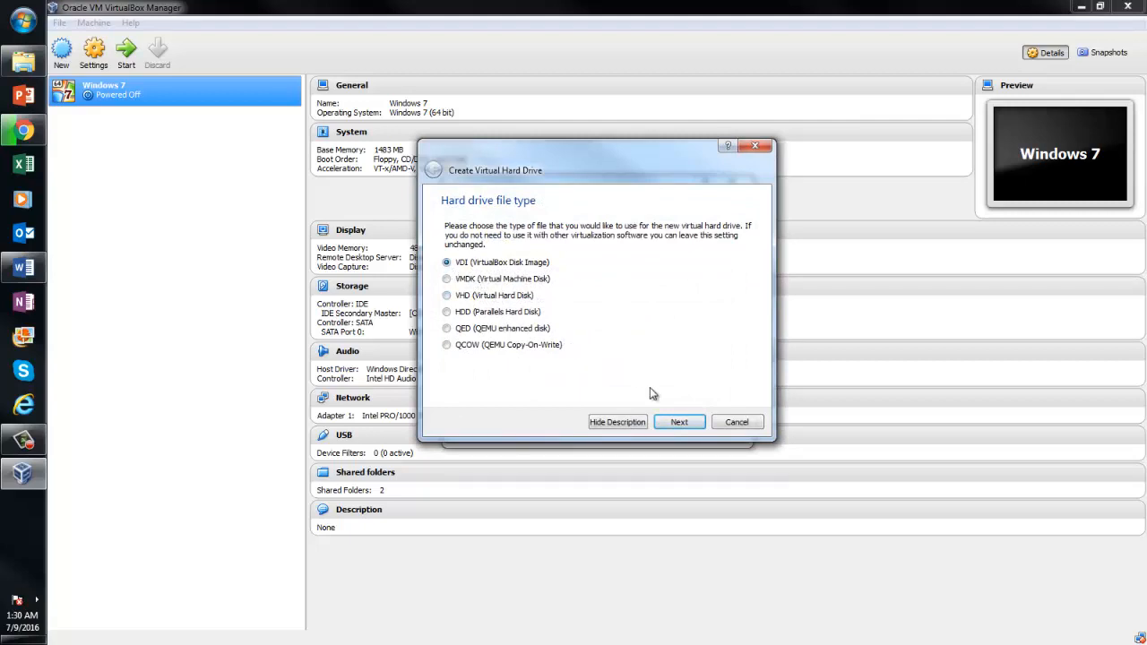
click(679, 422)
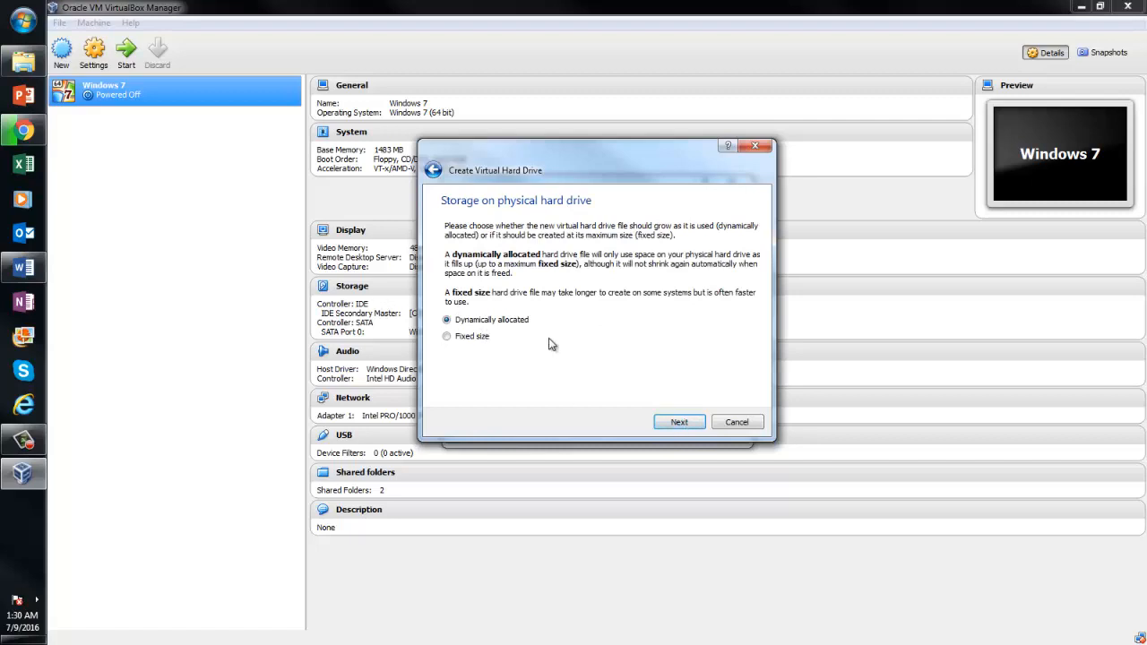
click(683, 427)
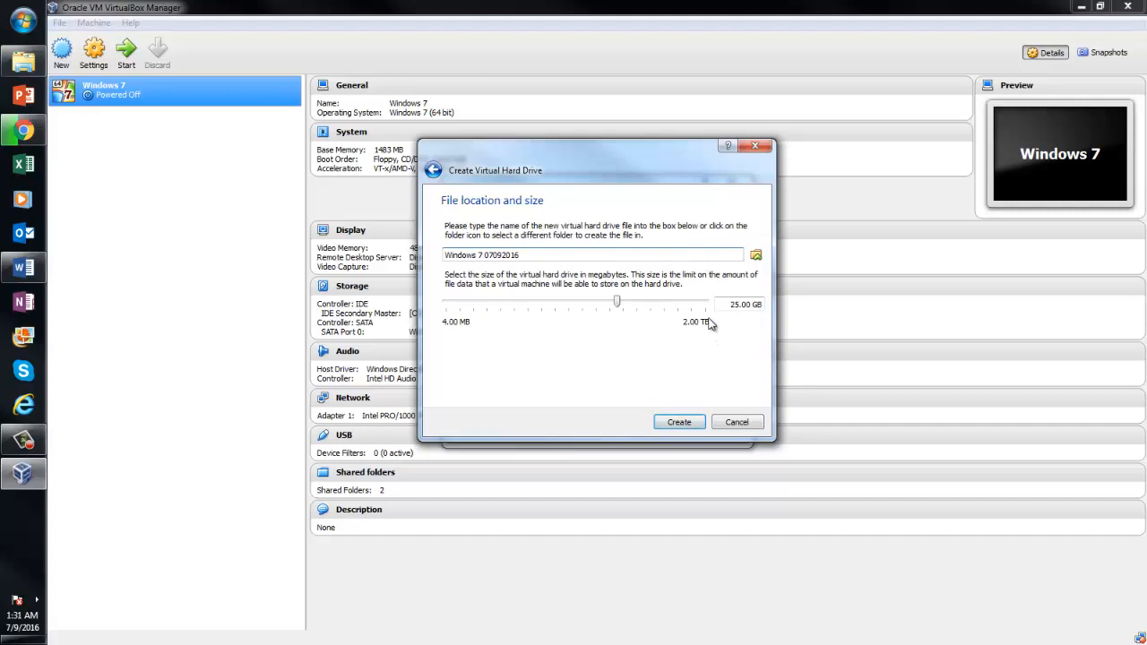
Set the disk size to 25 GB, finish creating the VM, and view the original VM's details
click(735, 308)
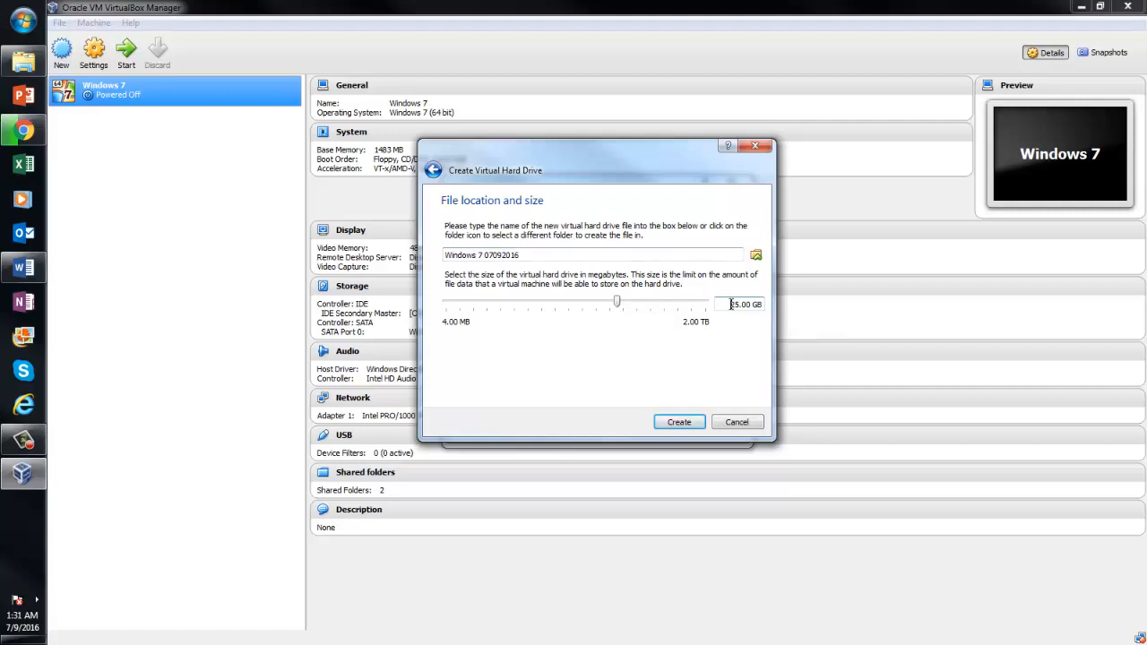
drag(731, 304, 735, 305)
text(30)
key(shift+Left)
key(shift+Left)
text(25)
click(679, 422)
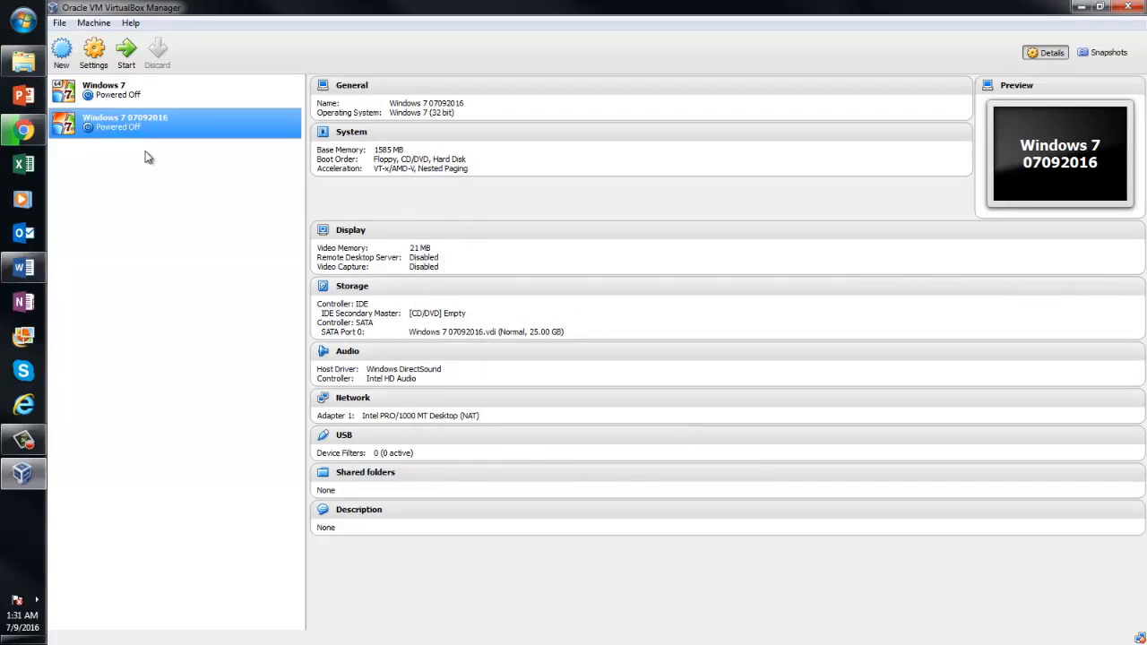
click(149, 99)
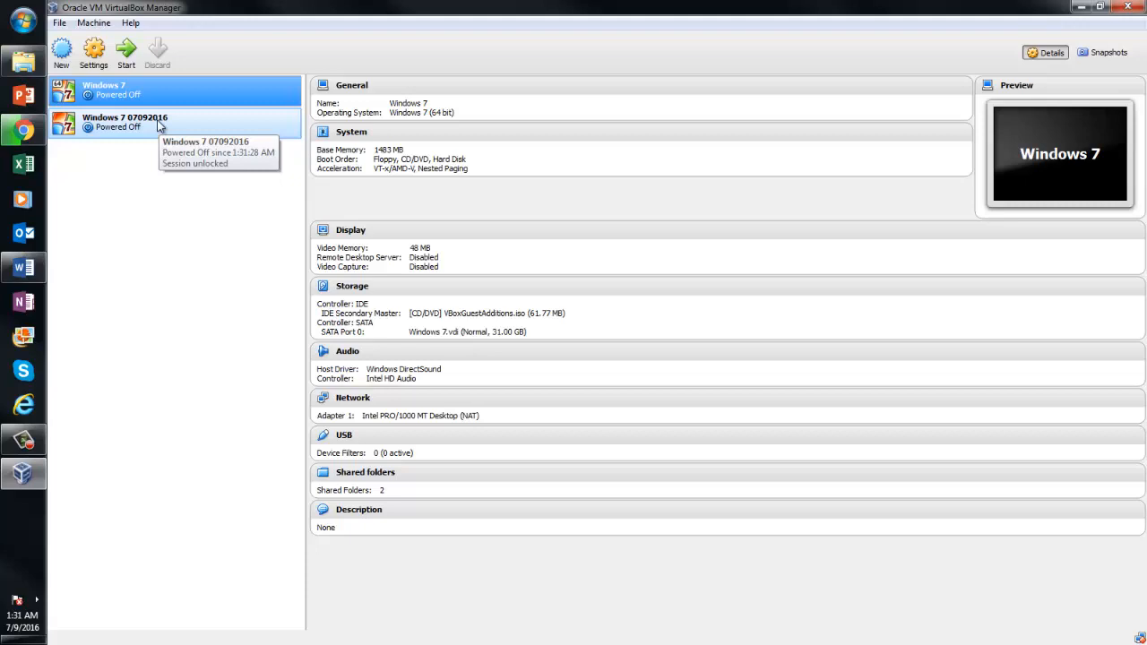
click(94, 54)
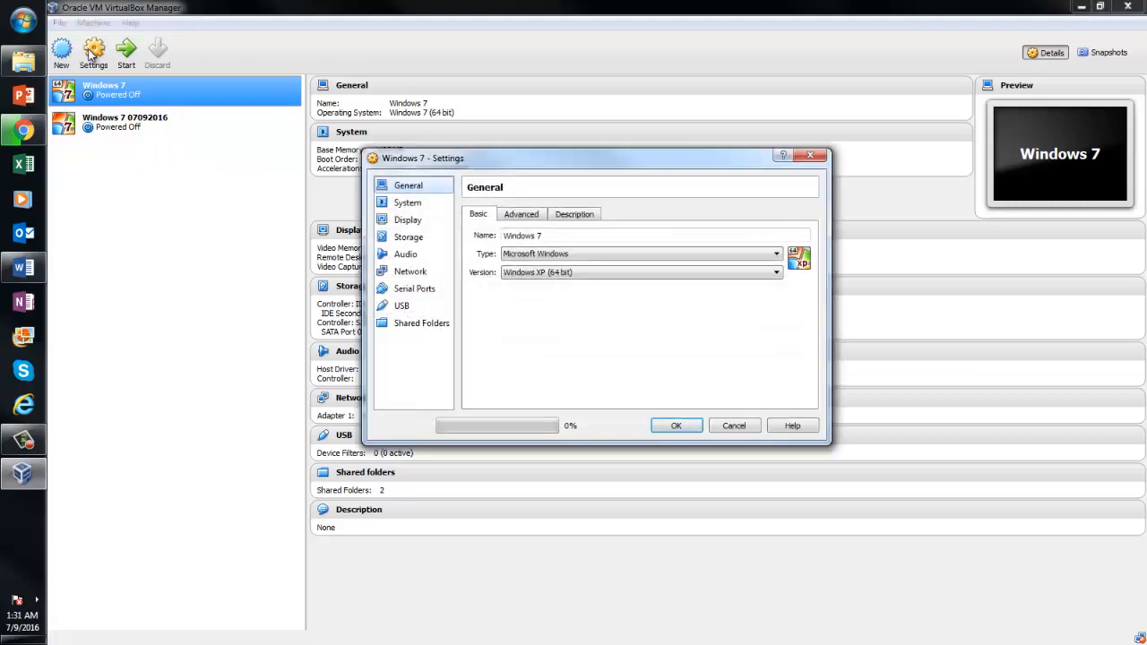
click(407, 205)
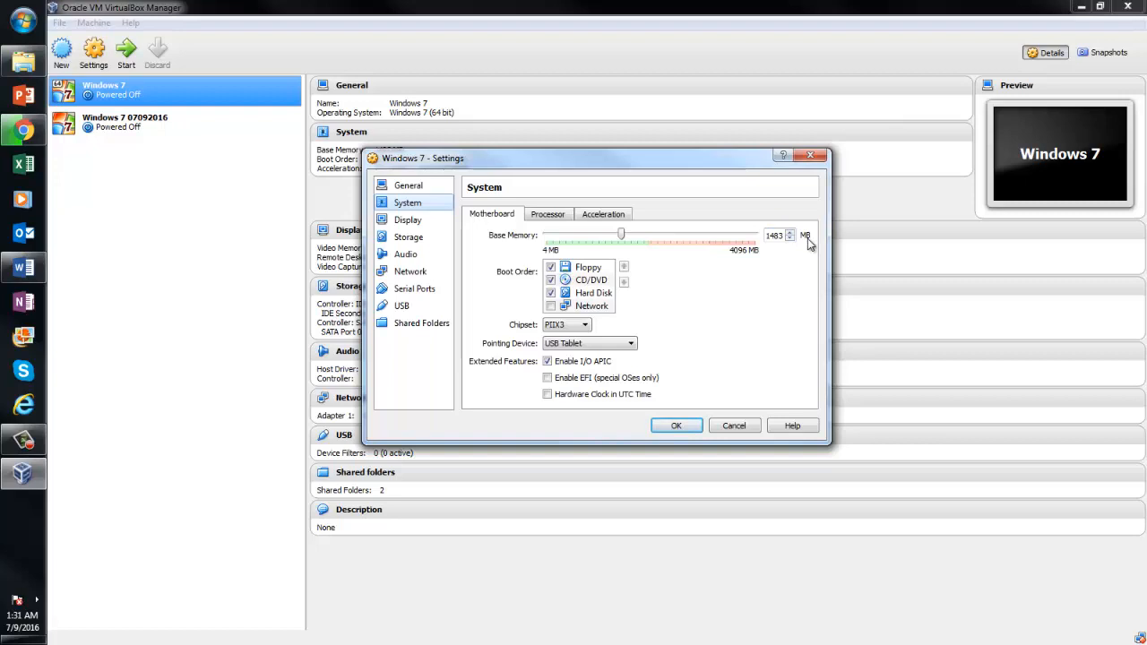
click(407, 219)
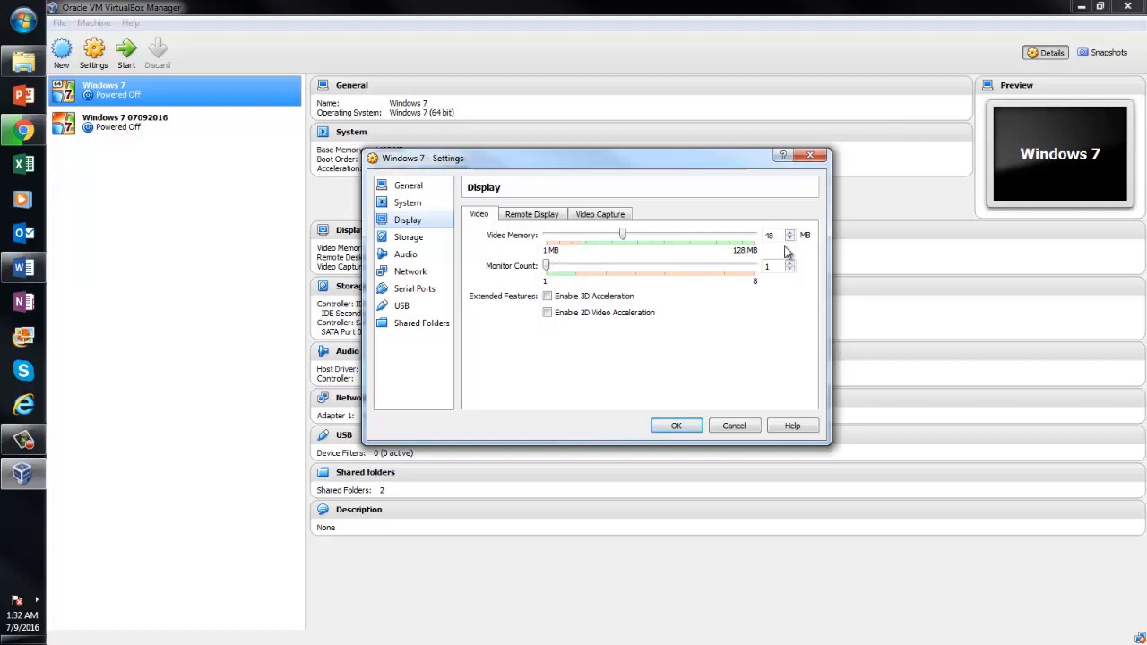
click(810, 155)
Raise the Windows 7 07092016 VM's video memory to 45 MB and save the settings
click(143, 124)
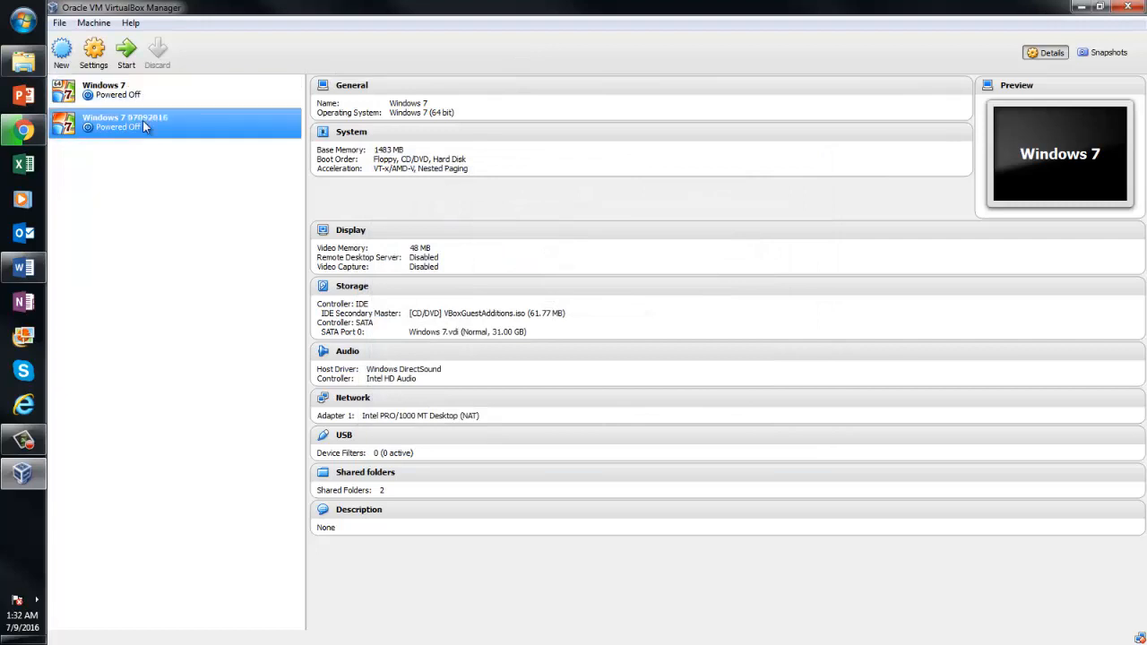
click(93, 50)
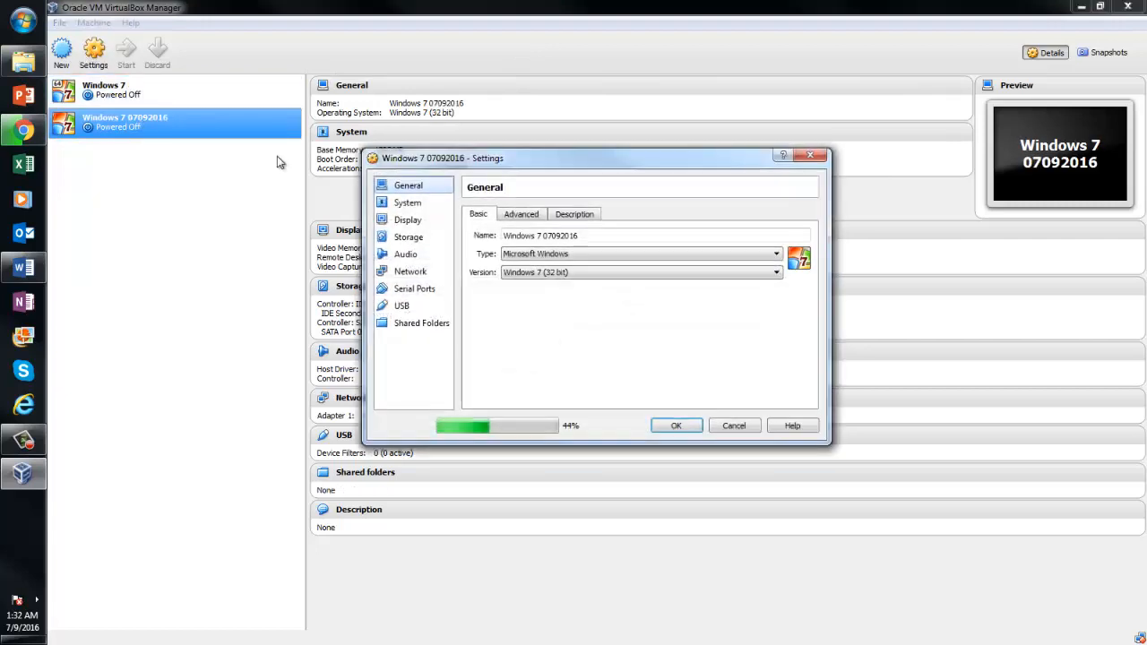
click(421, 204)
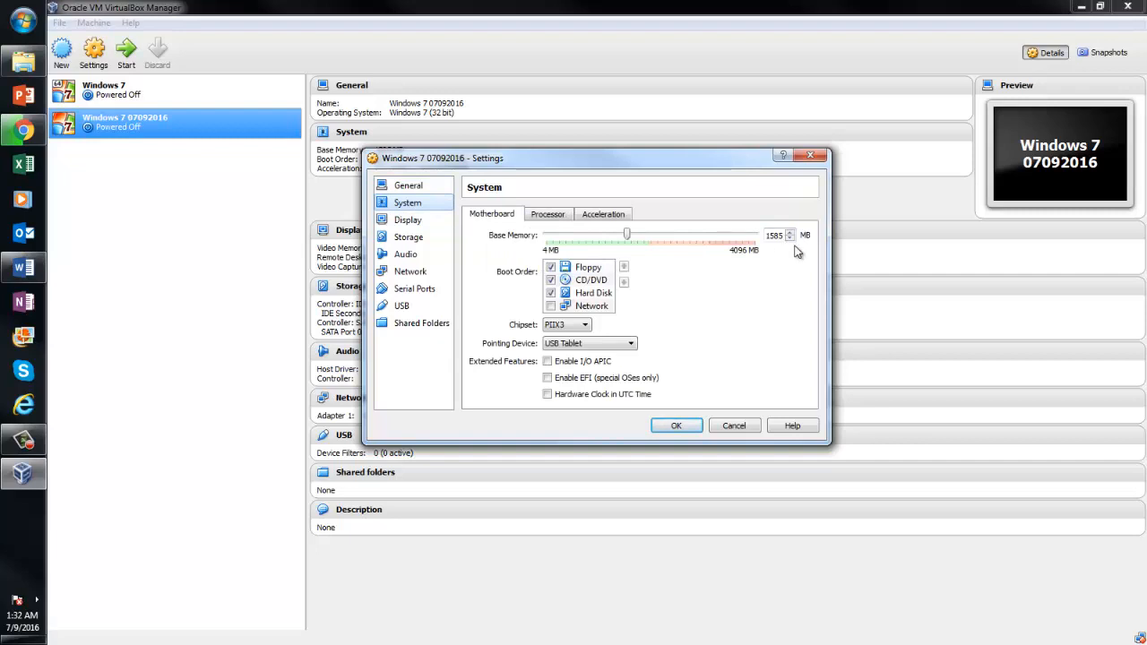
click(446, 223)
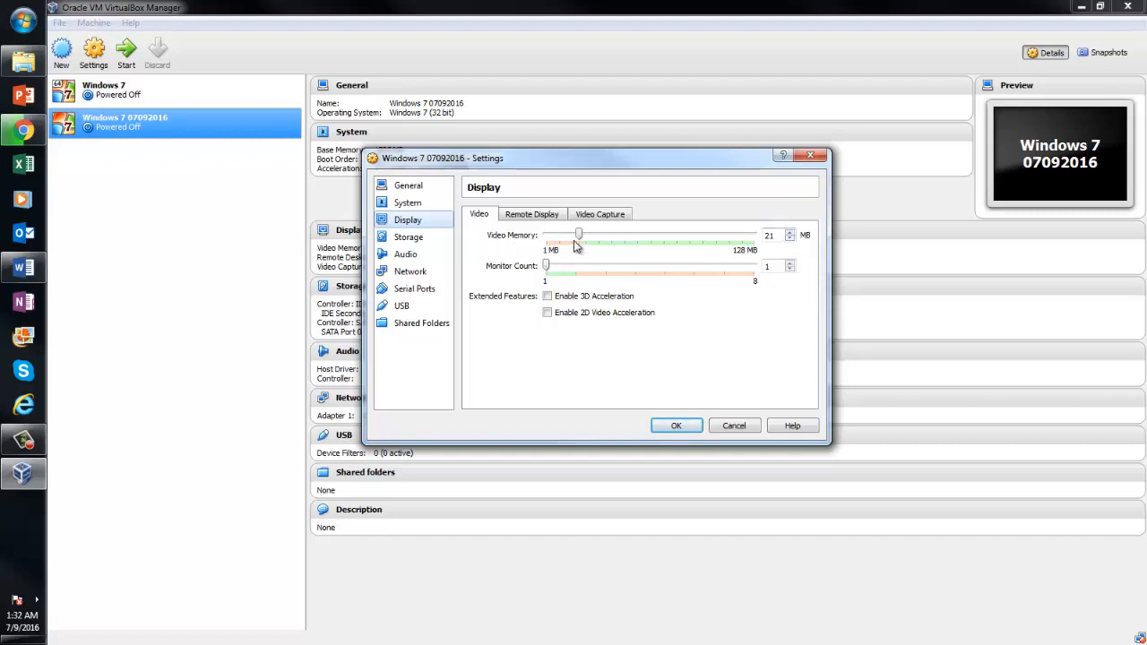
drag(579, 241, 637, 248)
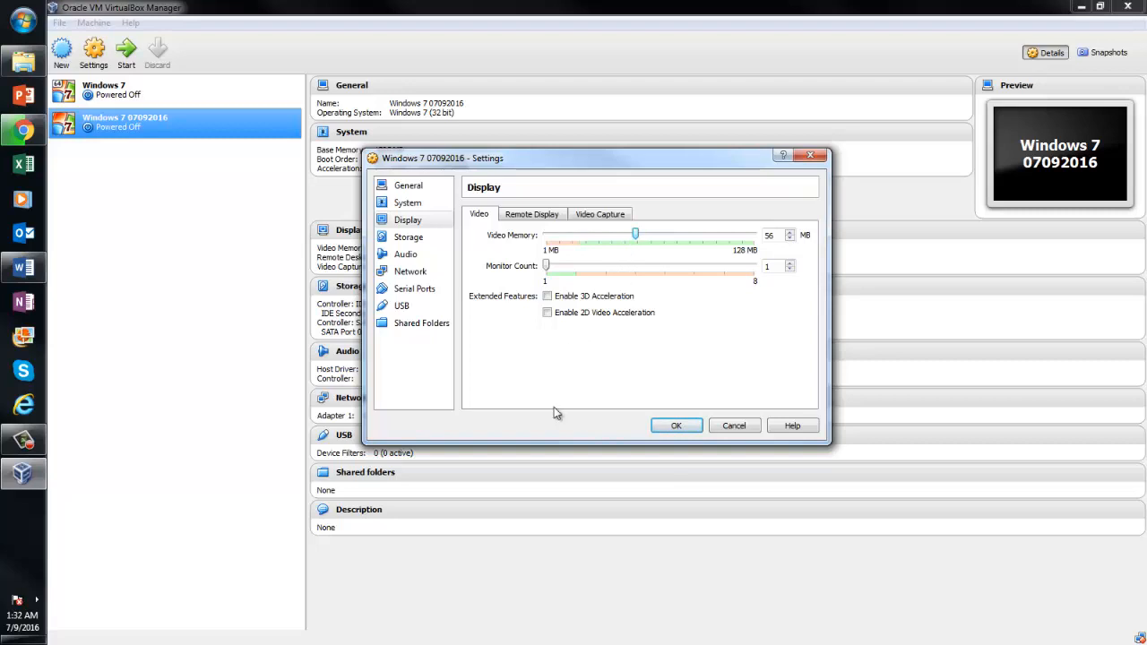
click(676, 425)
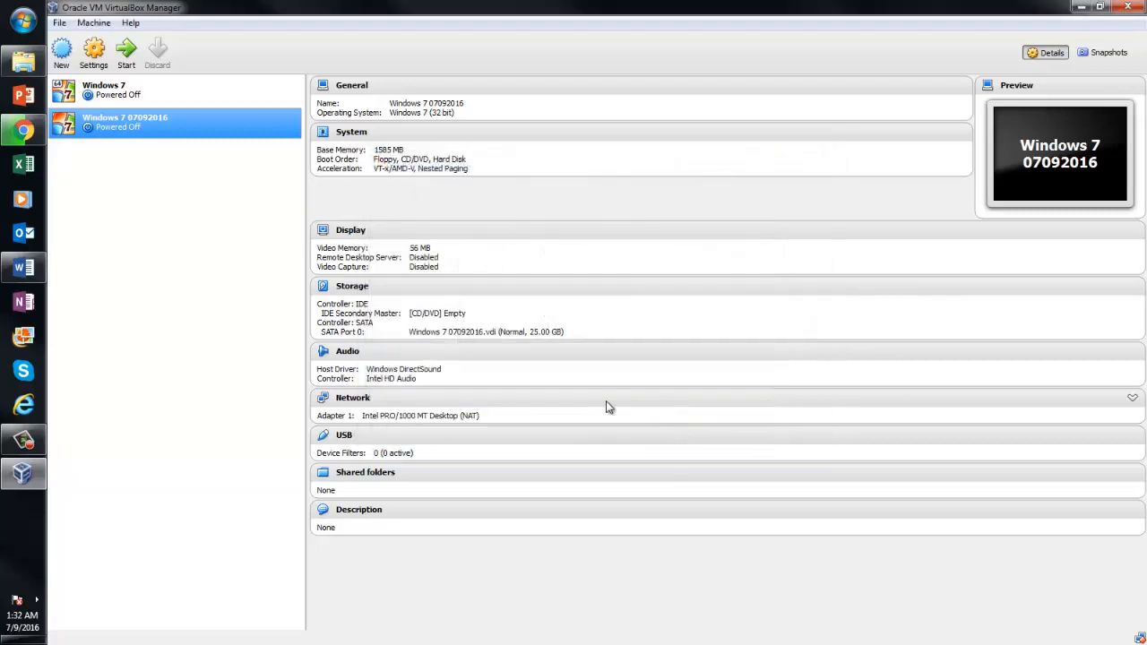
Reopen the VM settings and review storage, audio, network, serial, USB and shared folders unchanged
click(98, 57)
click(410, 239)
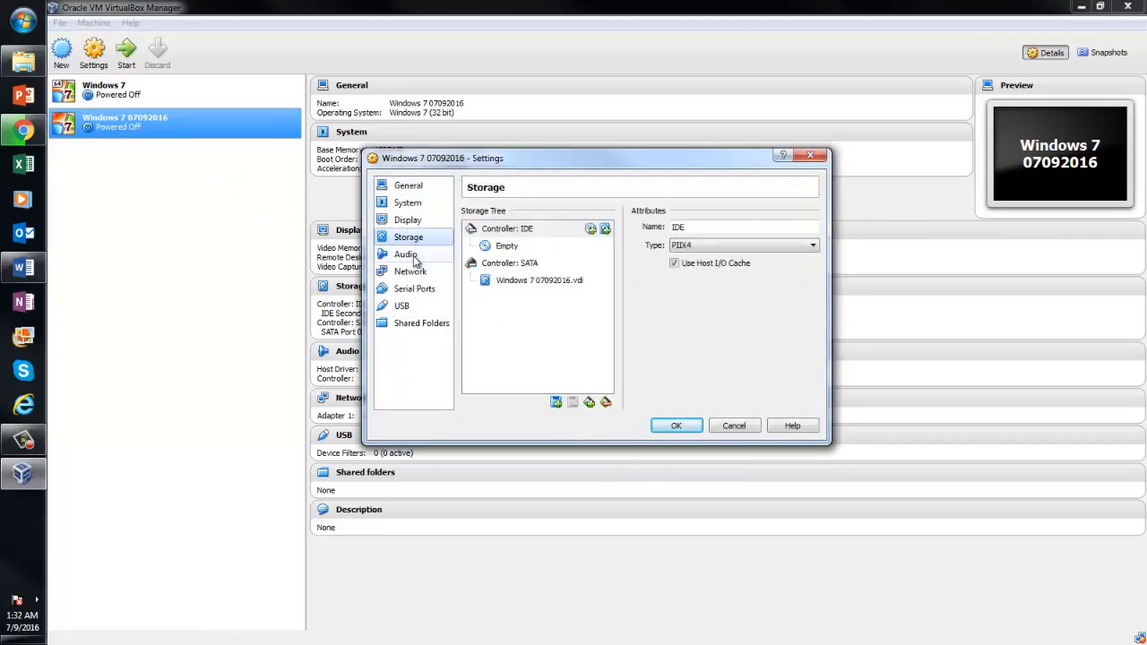
click(412, 255)
click(414, 273)
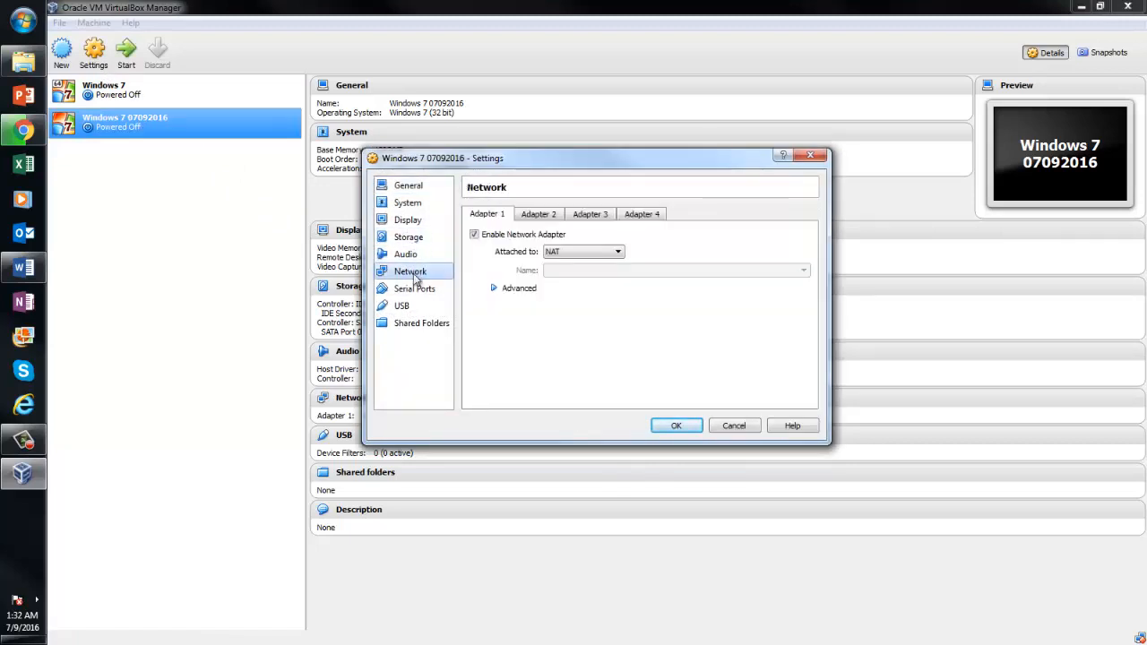
click(417, 289)
click(417, 308)
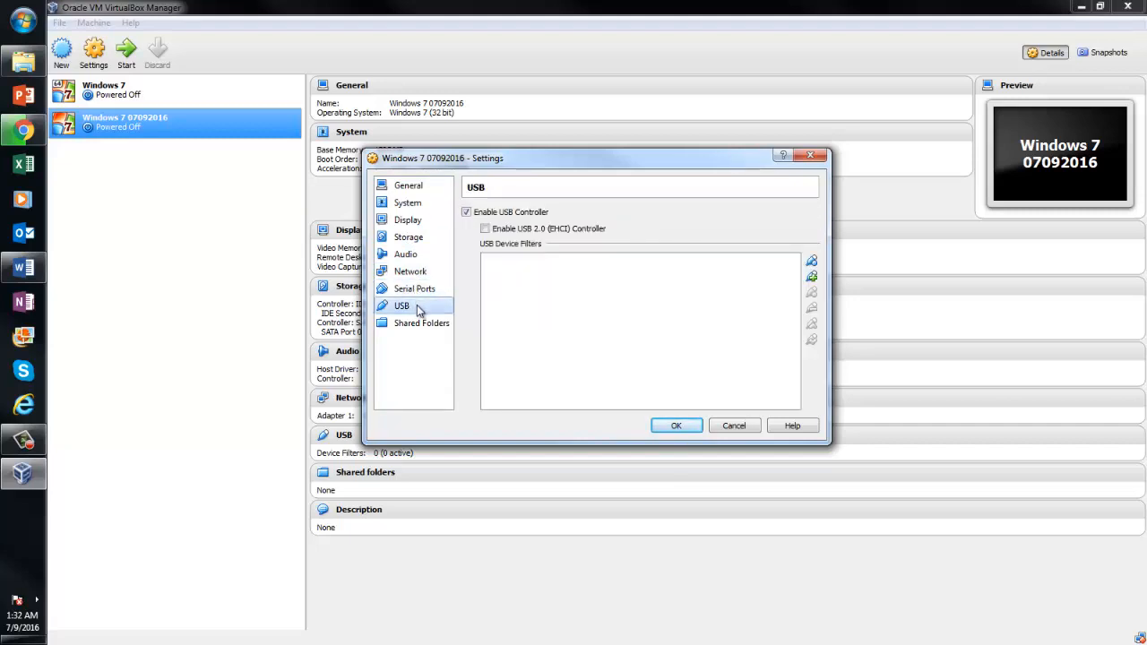
click(419, 324)
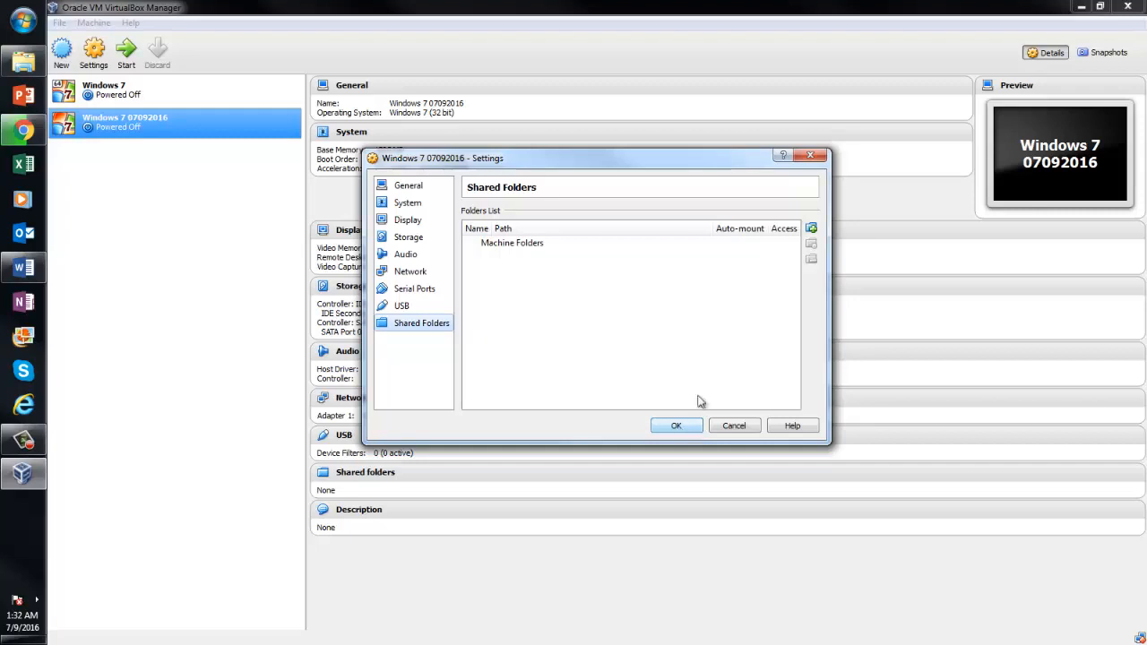
click(807, 156)
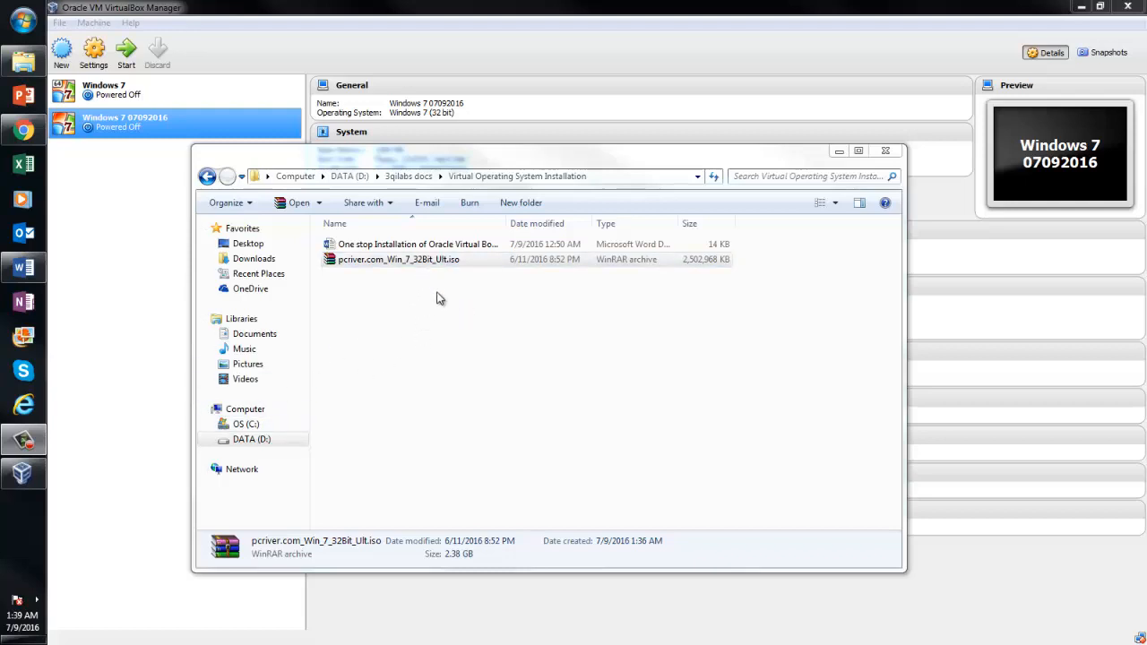
Minimise the Virtual Operating System Installation folder window
click(838, 151)
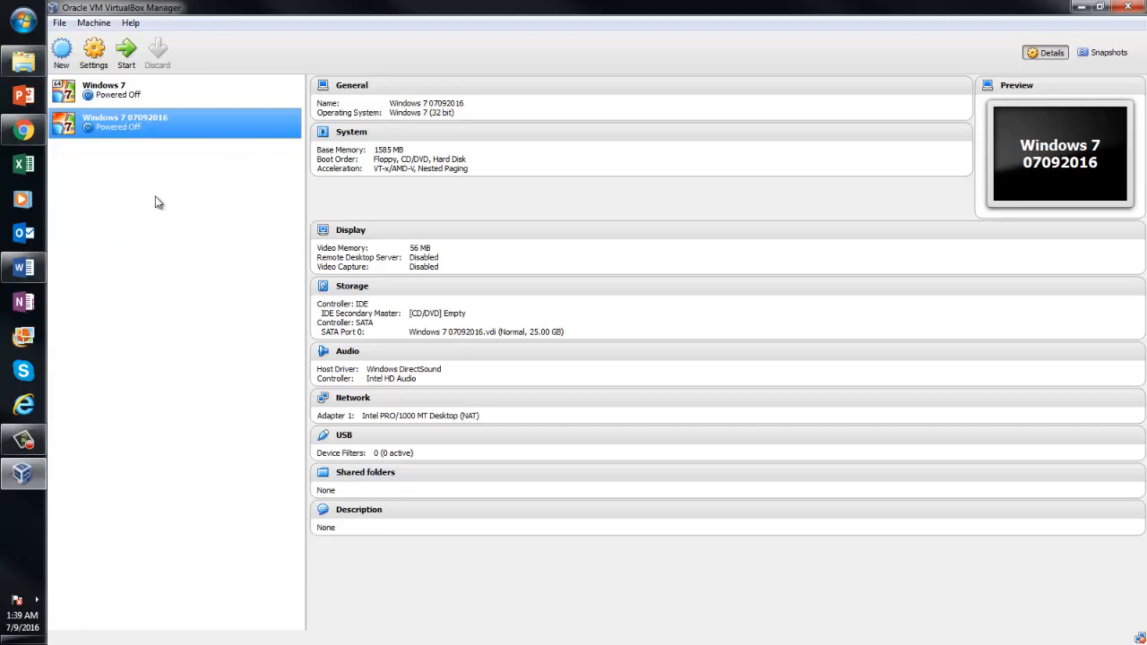
Highlight guide steps 5 and 6 in Word, then return to VirtualBox Manager
click(23, 267)
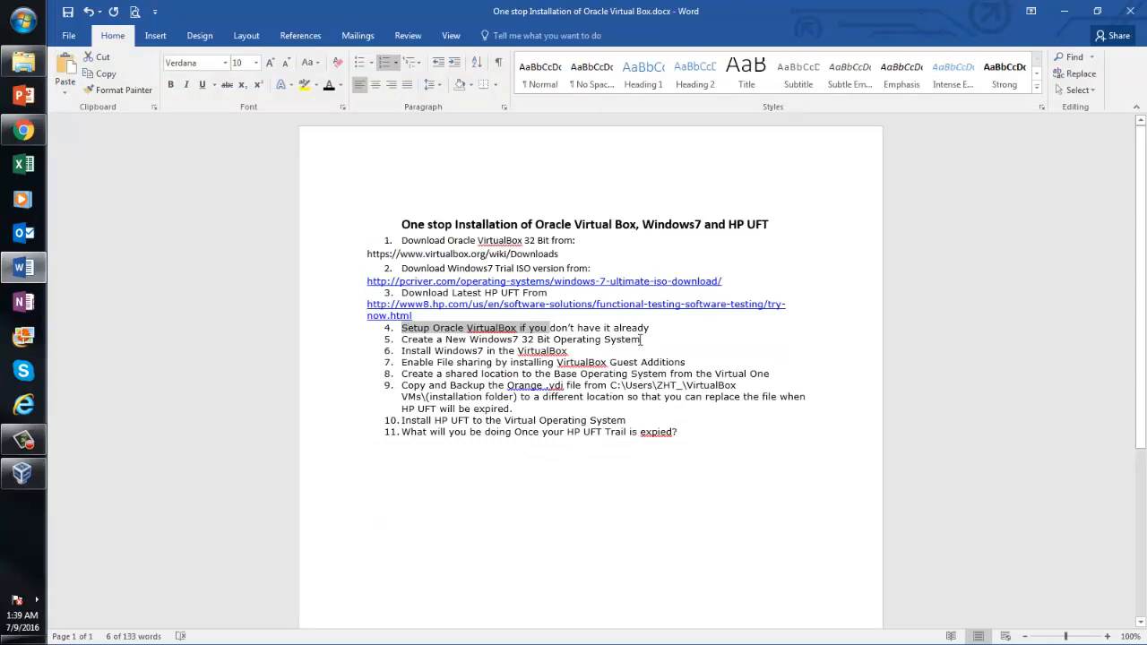
drag(639, 338, 413, 345)
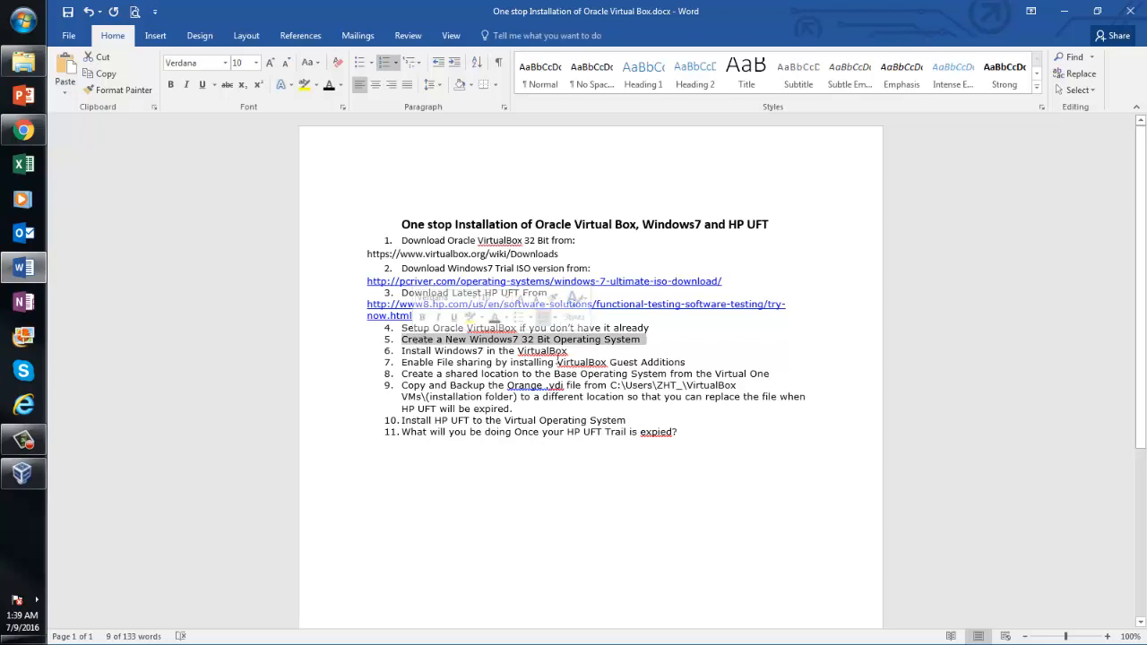
click(460, 351)
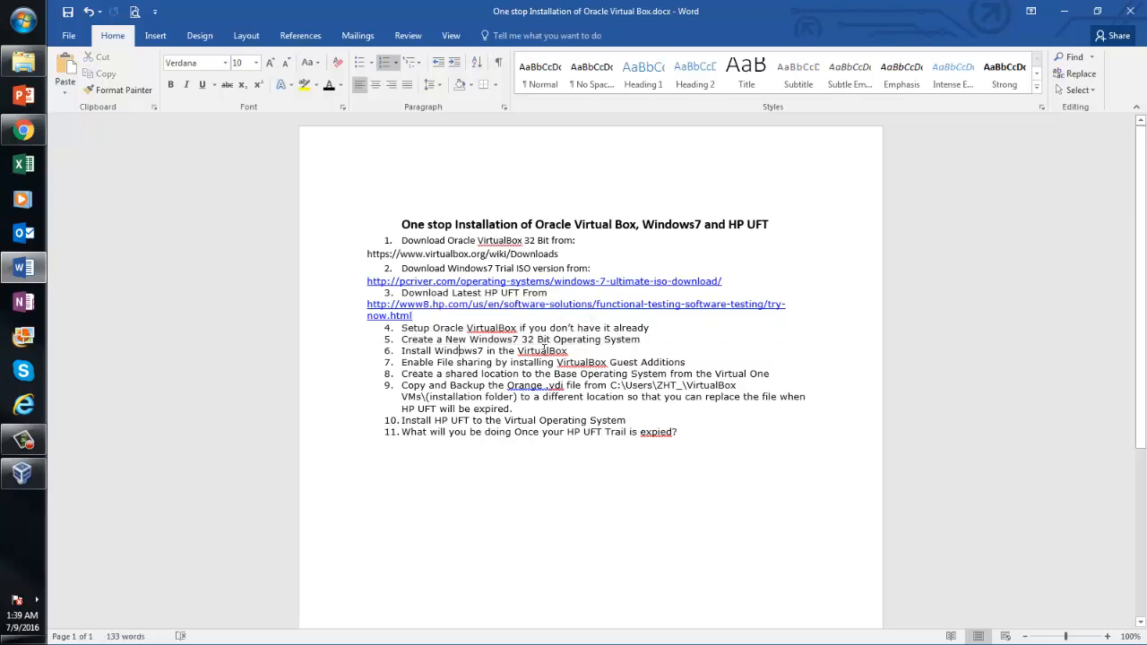
drag(568, 350, 424, 353)
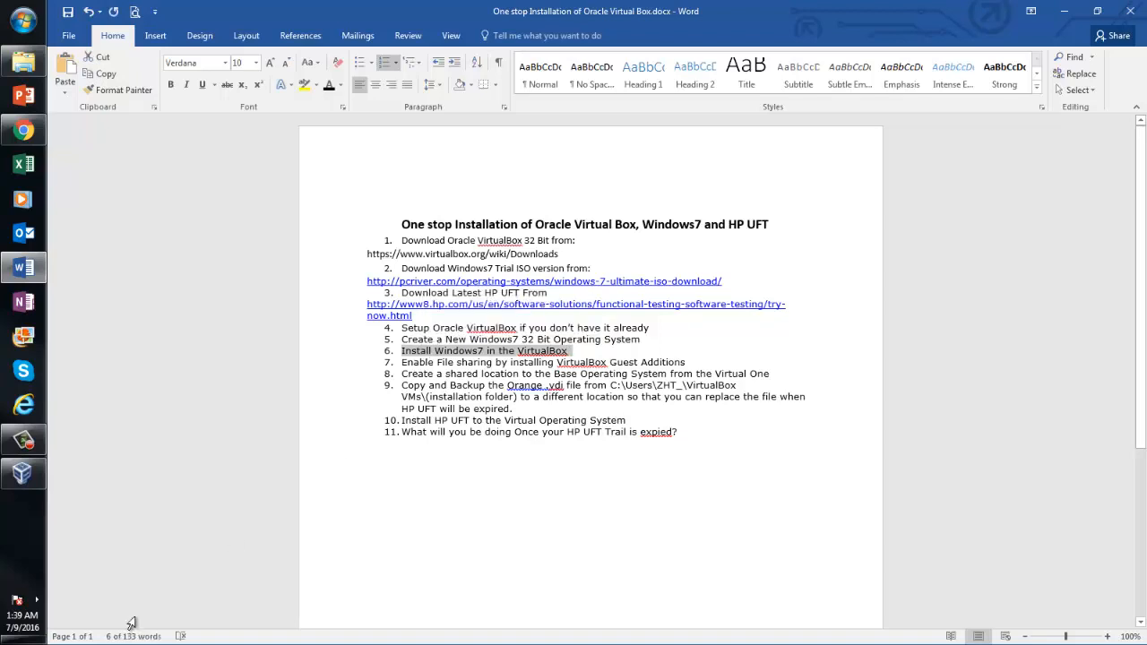
click(22, 473)
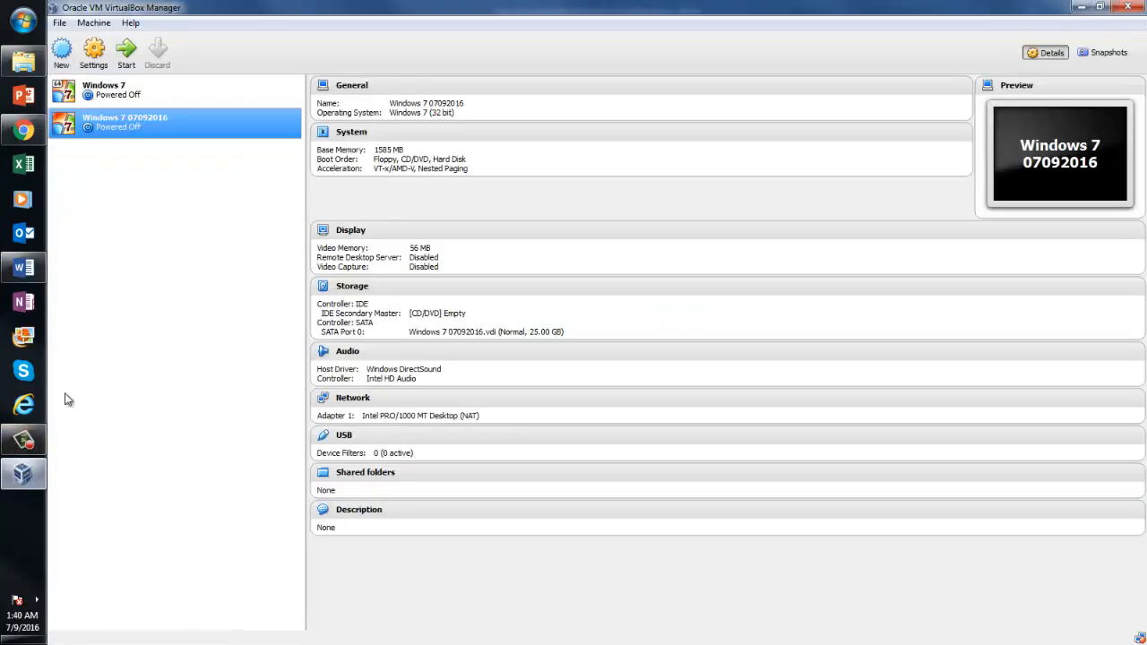
Start the Windows 7 07092016 VM and browse DATA (D:) for a disk image, checking the Restricted folder
double_click(140, 131)
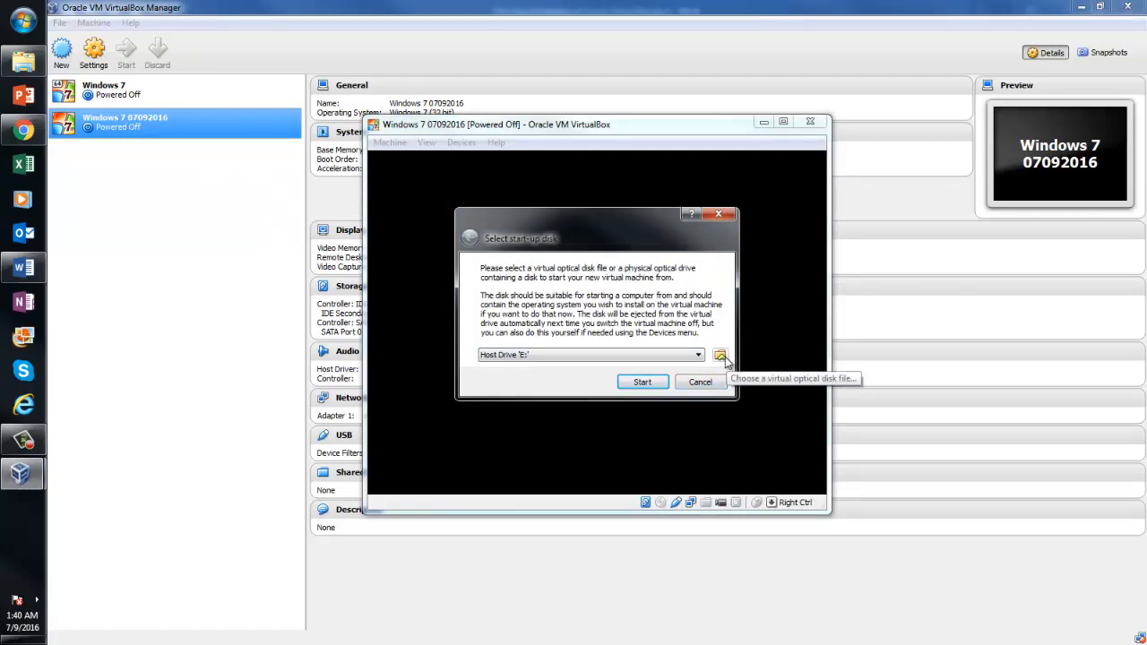
click(720, 356)
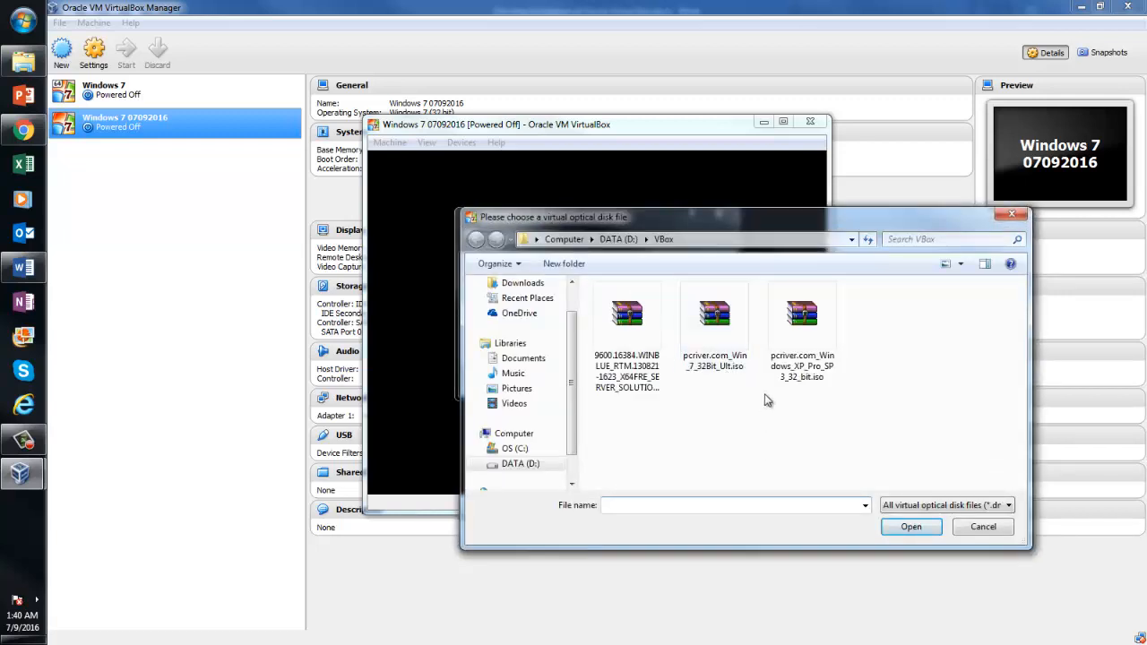
click(527, 466)
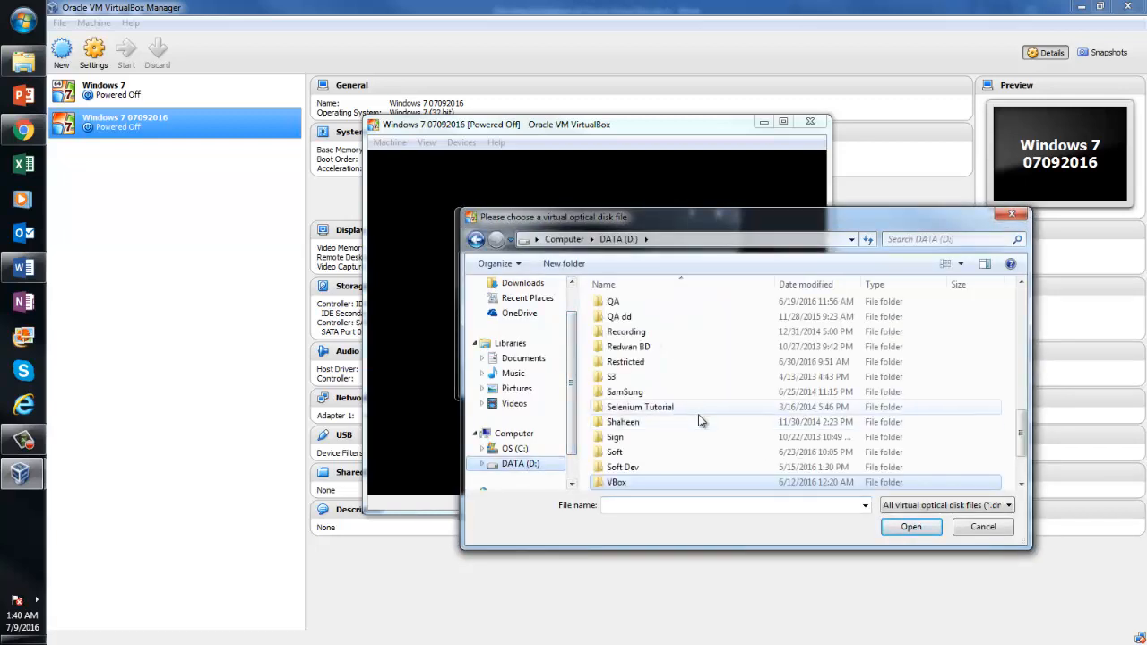
click(631, 347)
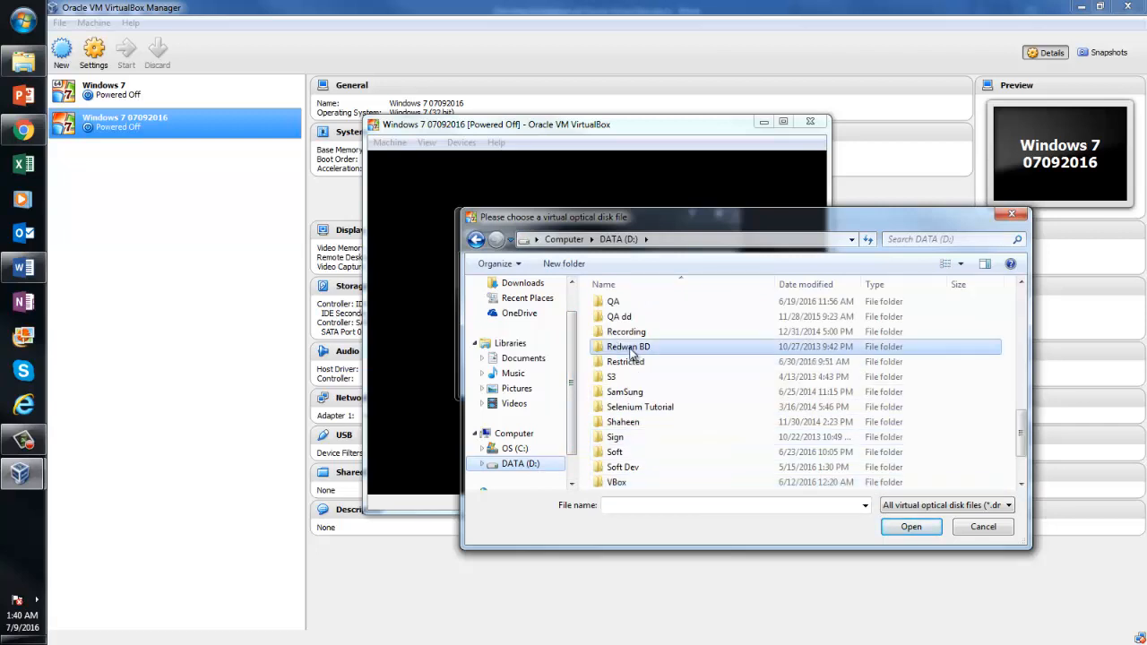
double_click(631, 363)
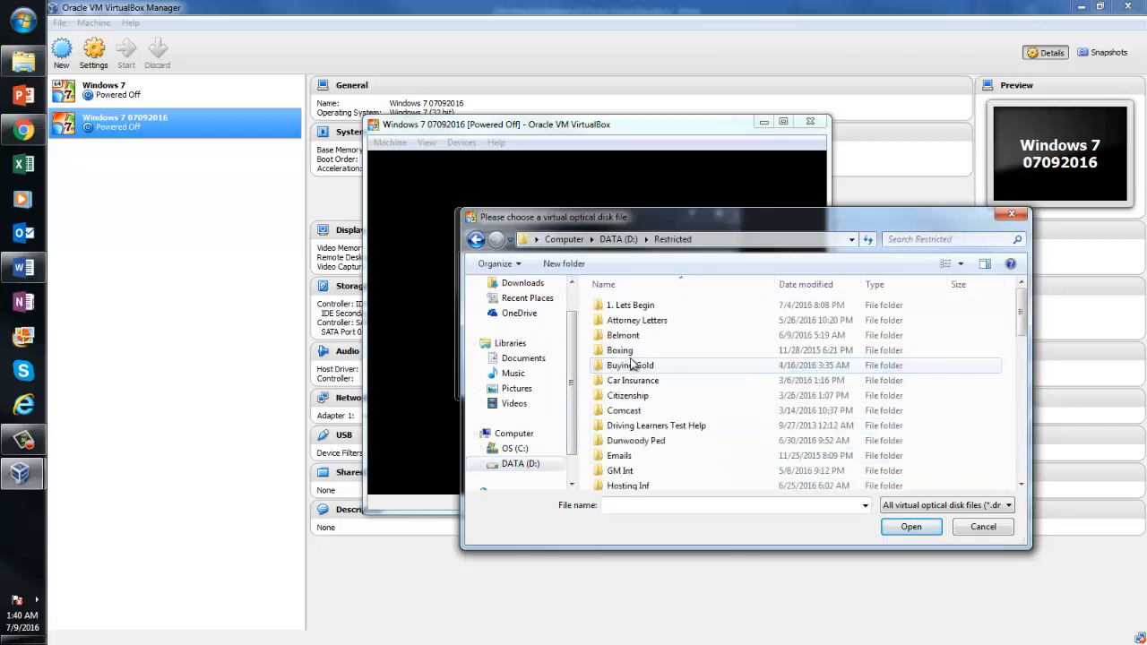
click(640, 414)
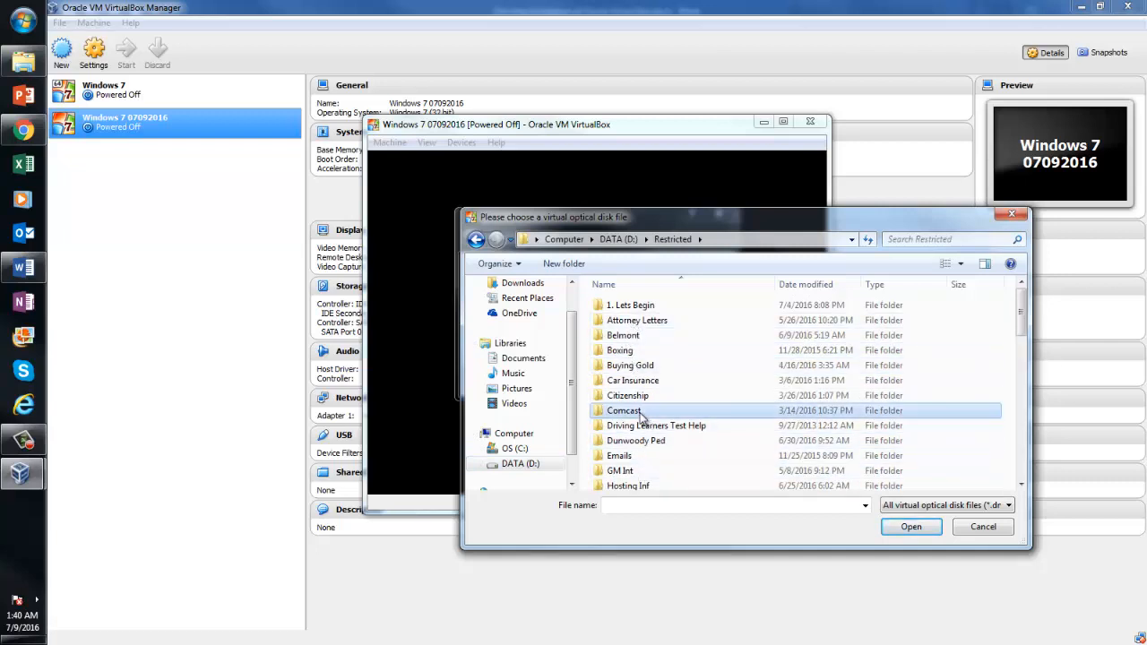
click(647, 428)
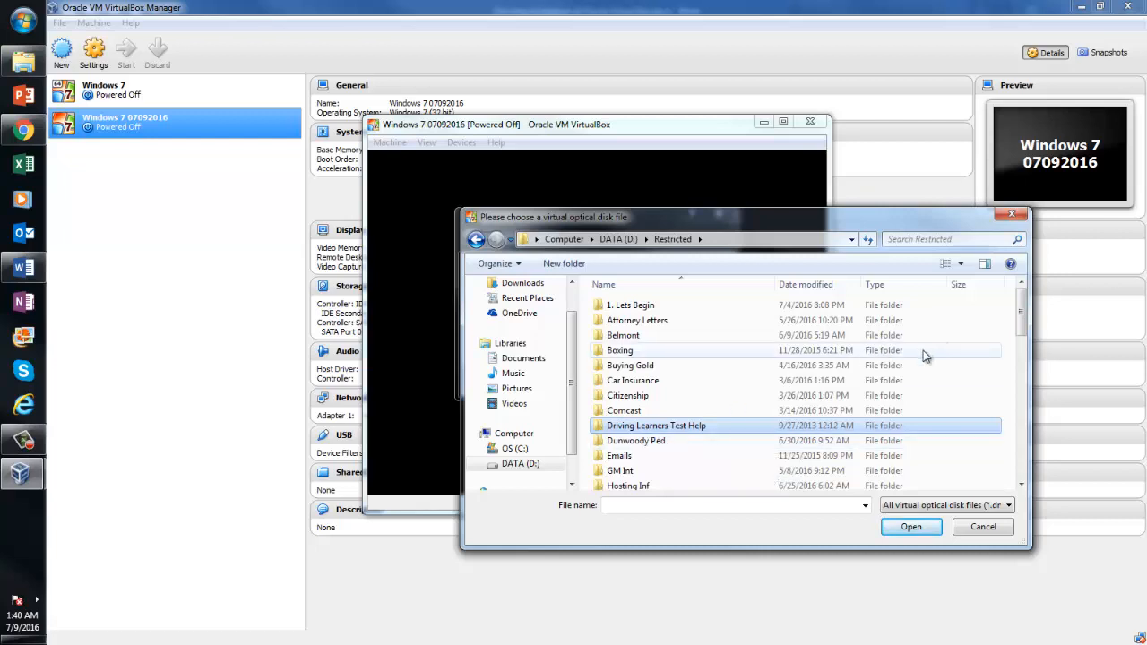
Navigate to D:\3qilabs docs\Virtual Operating System Installation and select the Windows 7 ISO
click(476, 240)
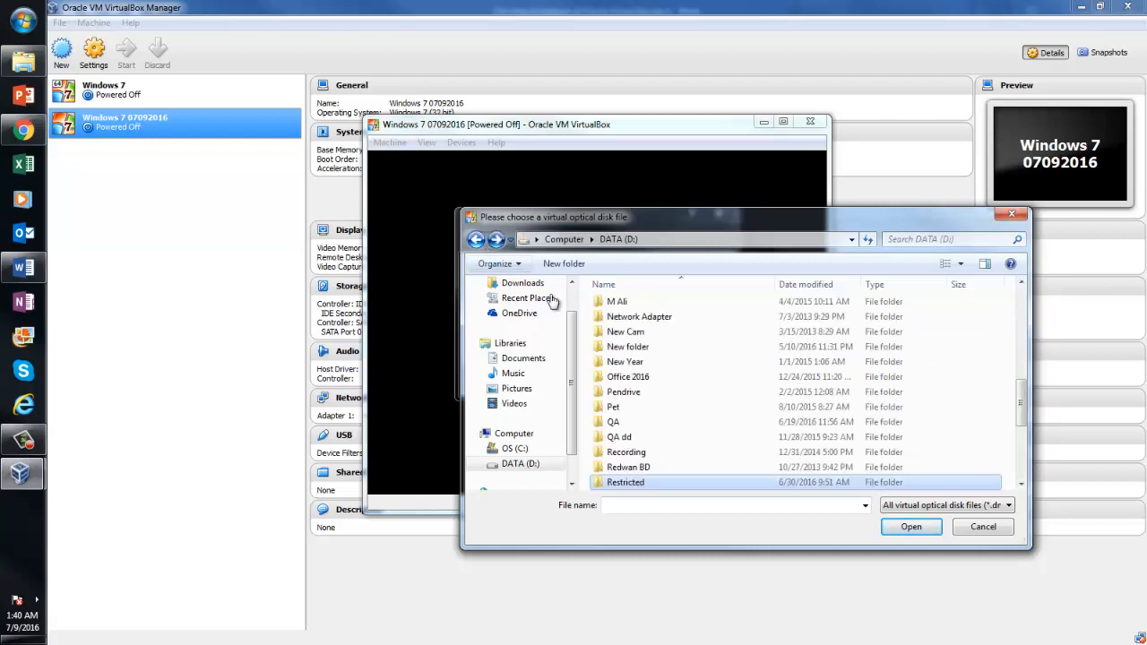
click(637, 333)
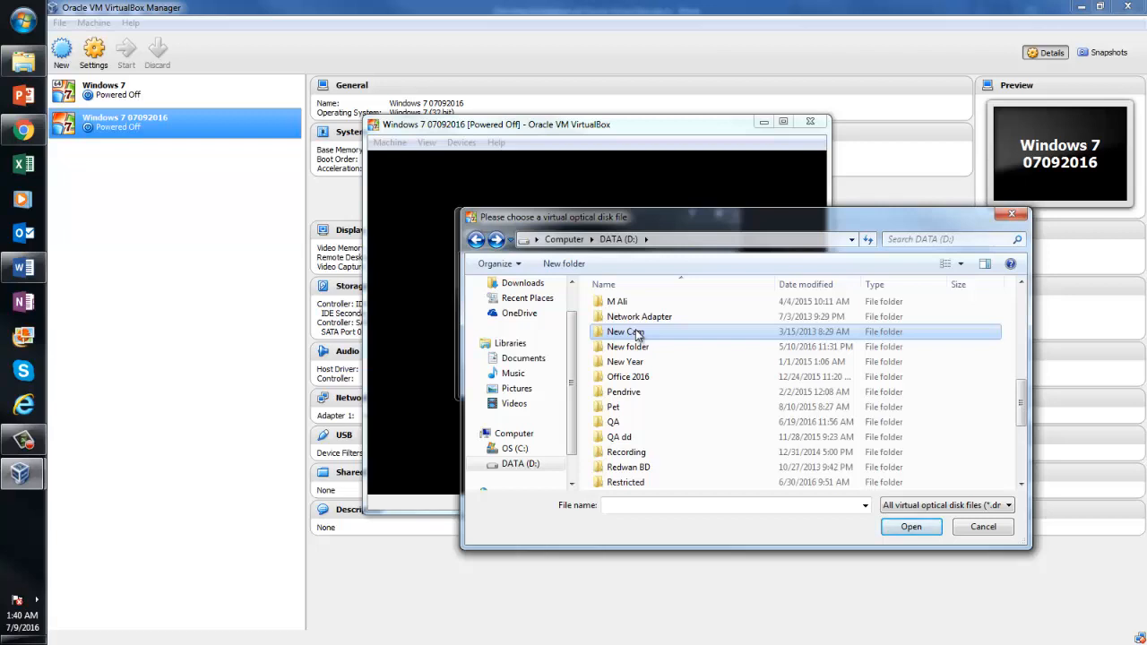
key(Home)
double_click(637, 301)
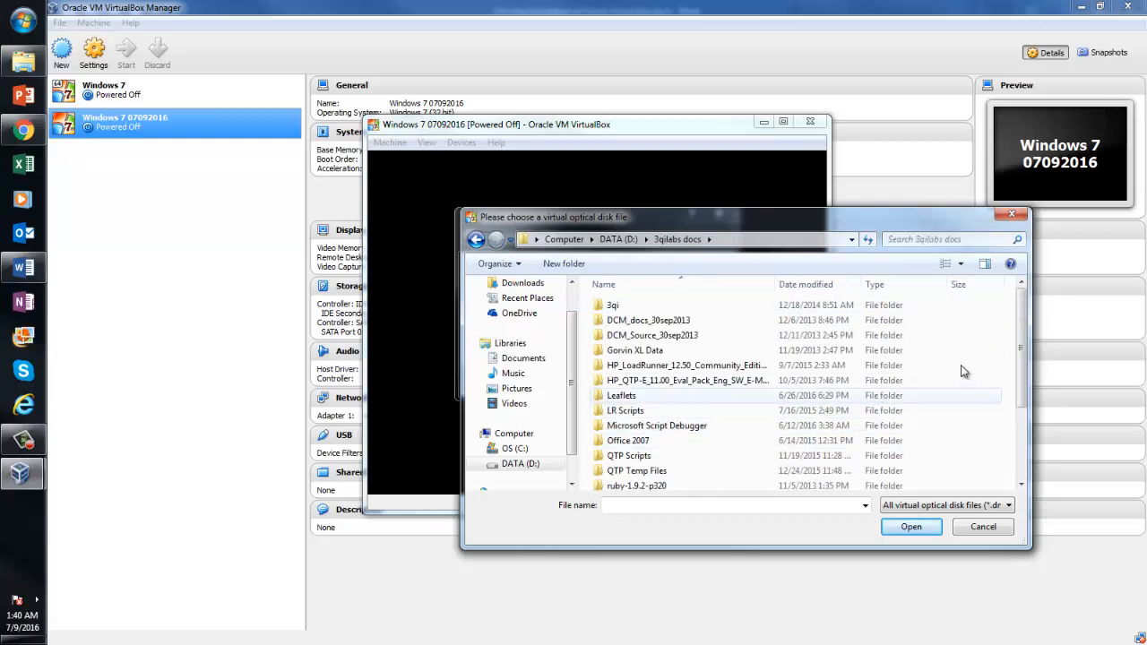
scroll(1018, 405, down, 1)
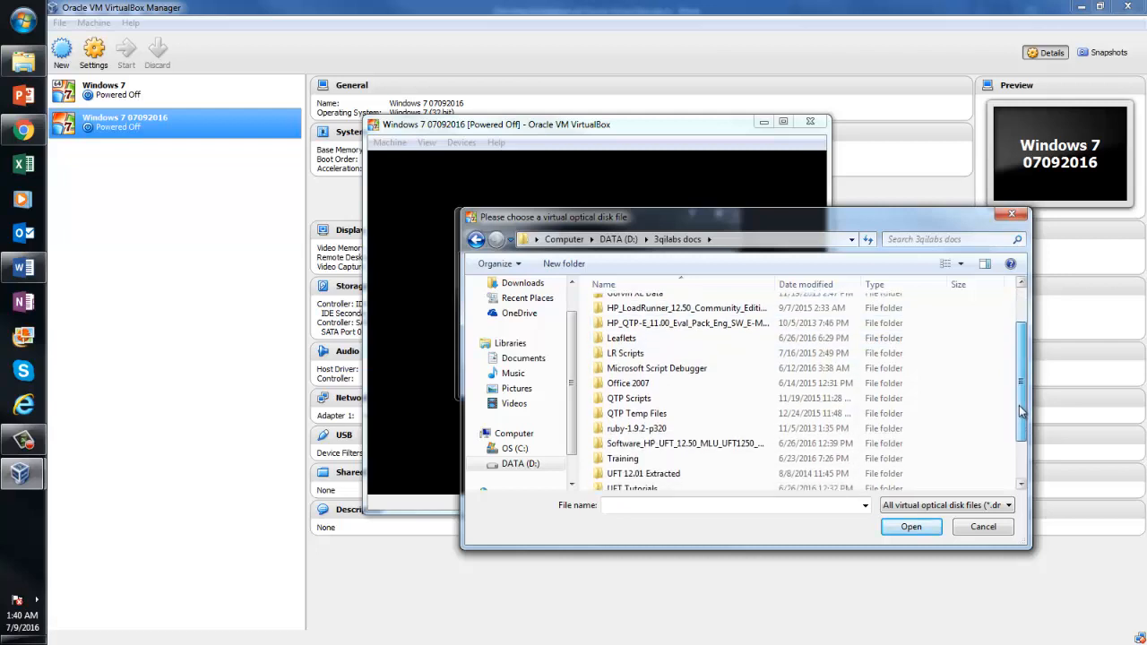
scroll(1019, 405, down, 1)
double_click(717, 467)
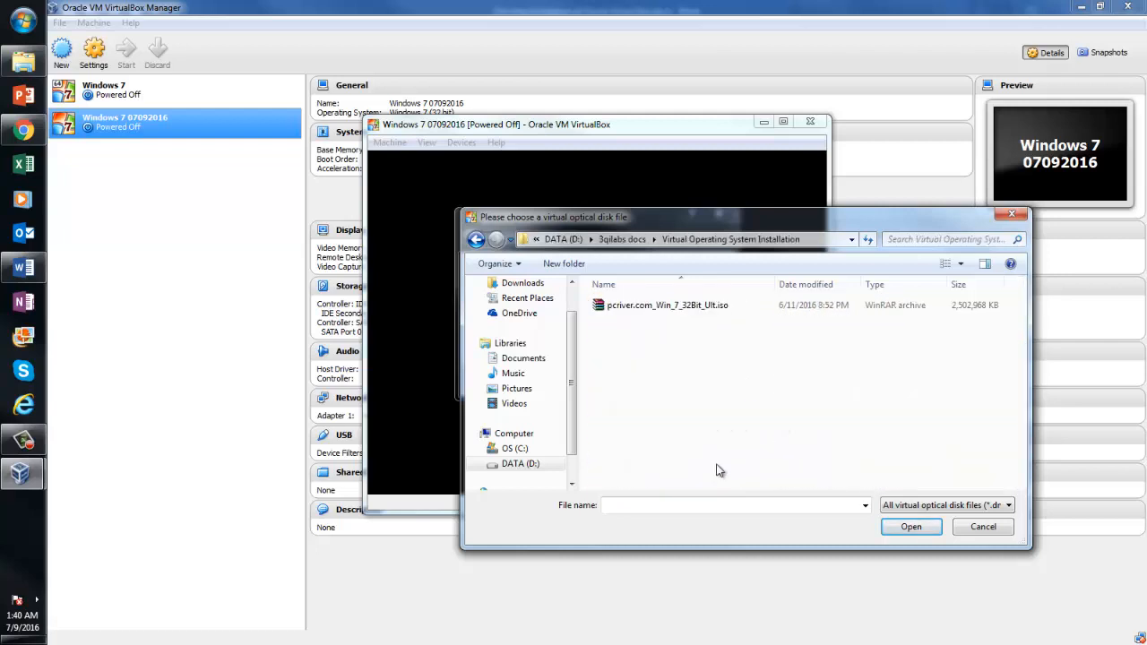
click(665, 305)
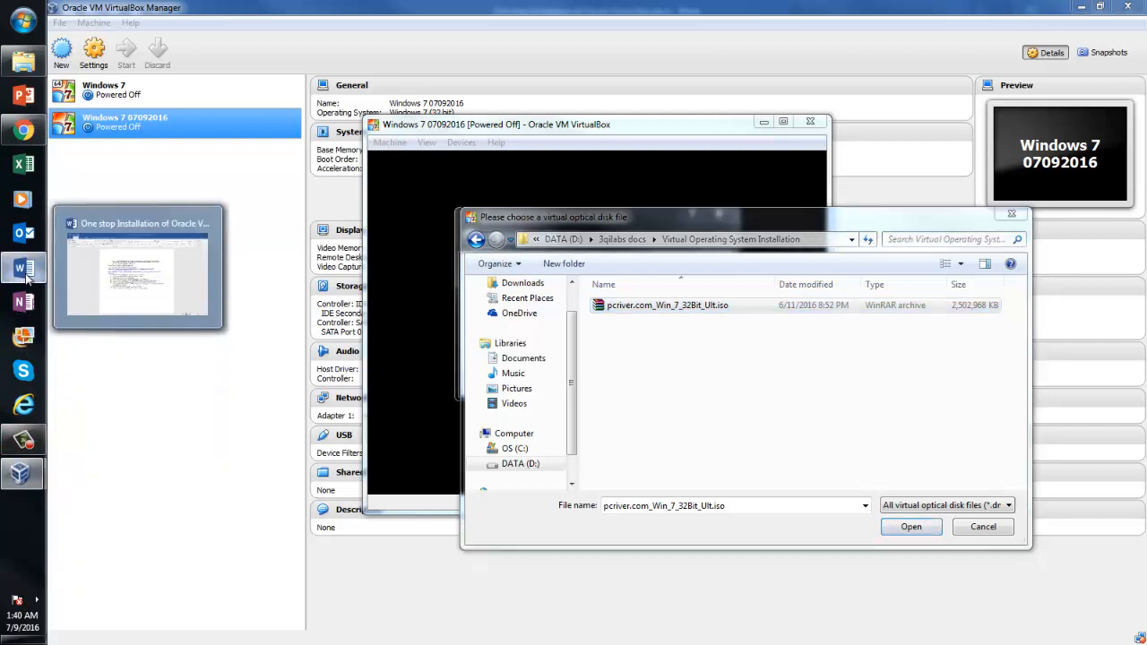
Check the guide's pcriver.com URL, then boot the VM from pcriver.com_Win_7_32Bit_Ult.iso
click(24, 267)
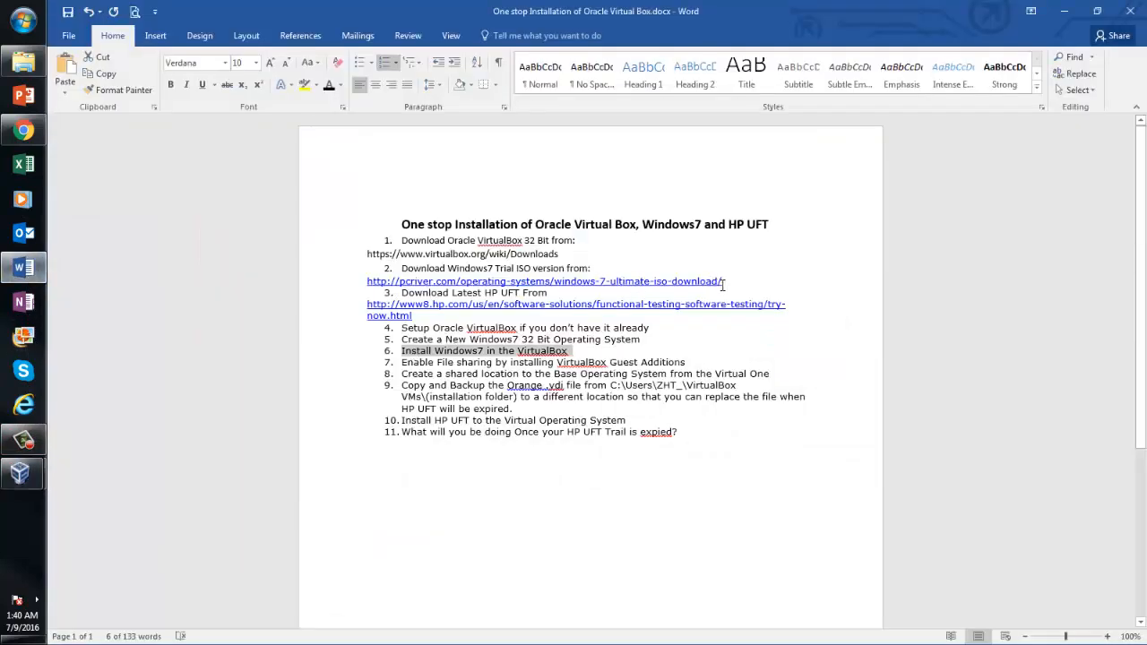
drag(725, 285, 368, 280)
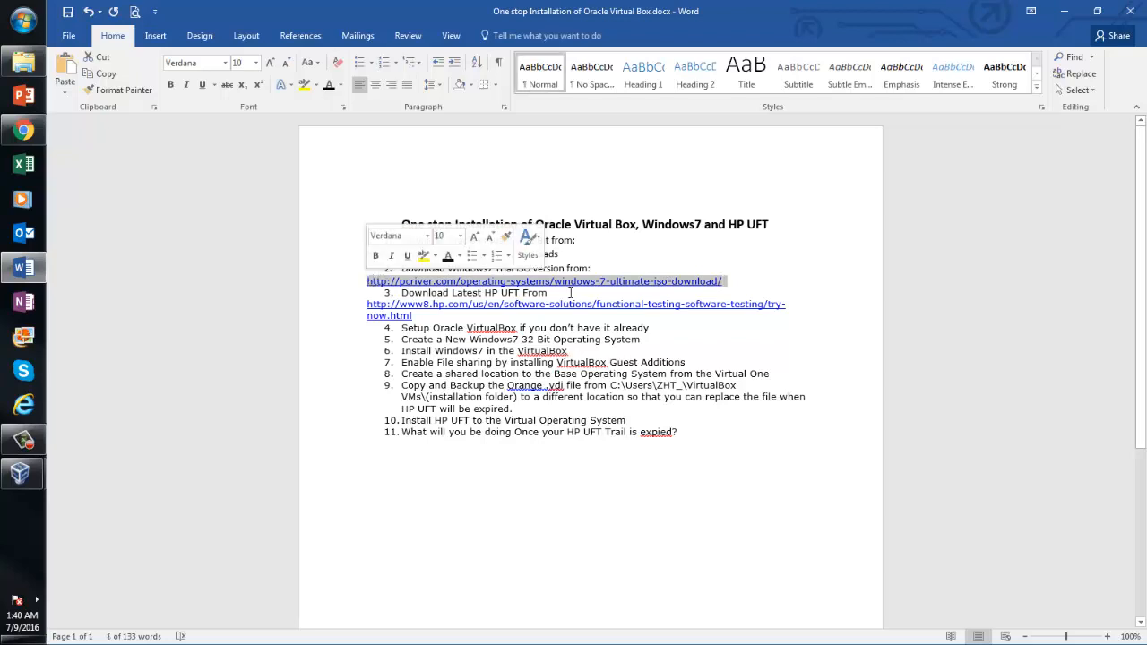
click(23, 473)
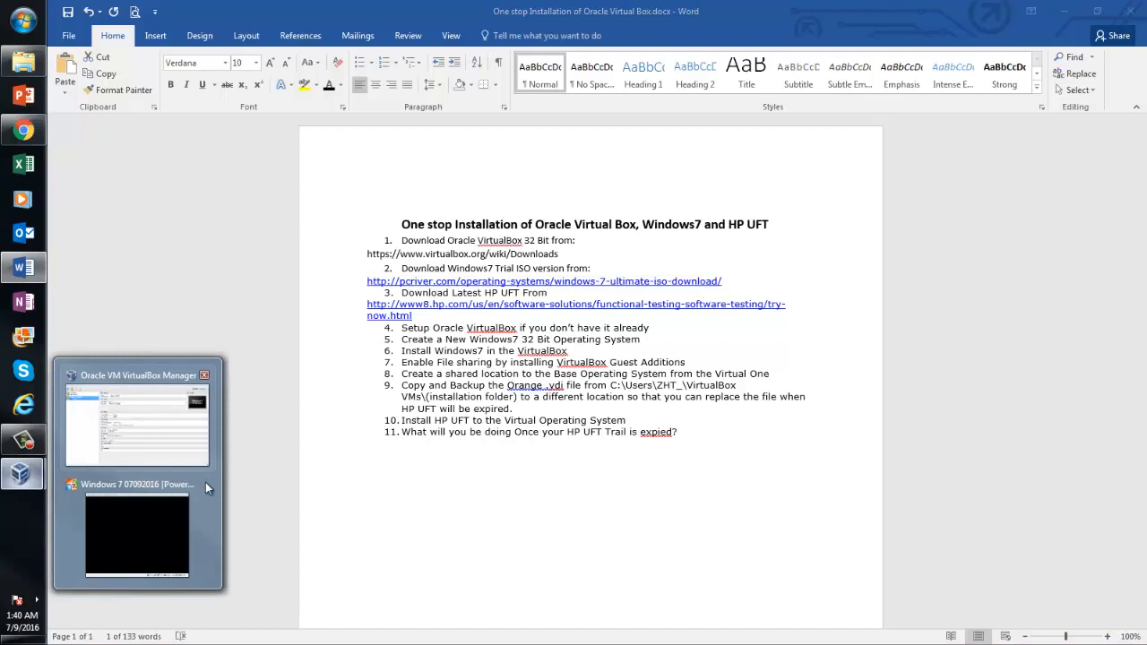
click(145, 540)
double_click(694, 308)
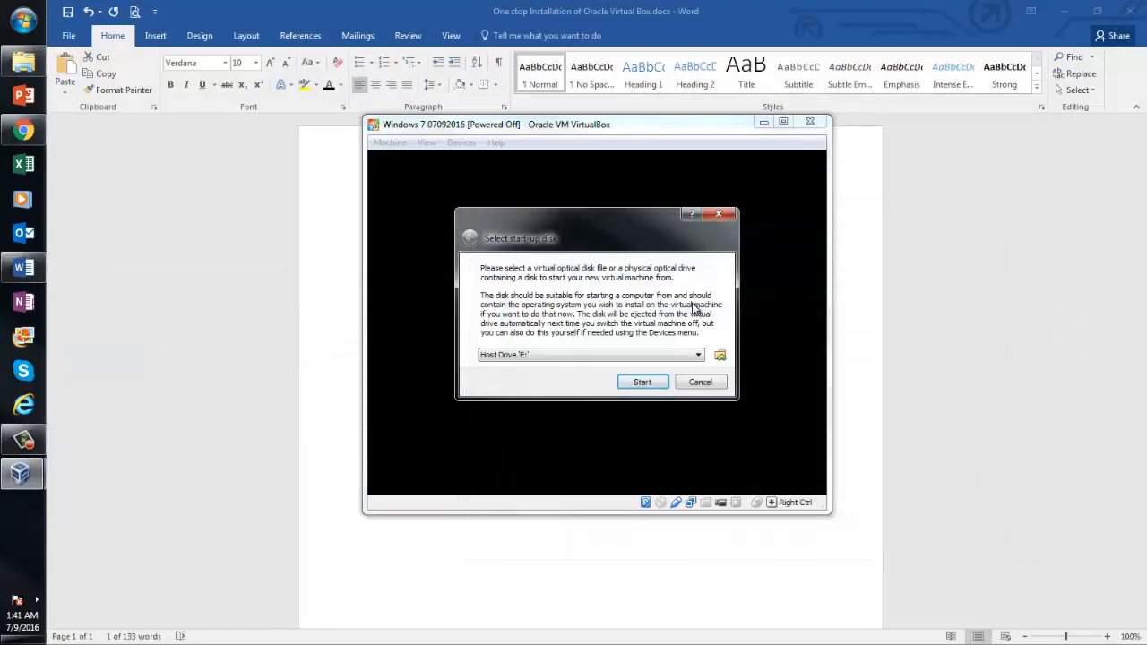
click(641, 382)
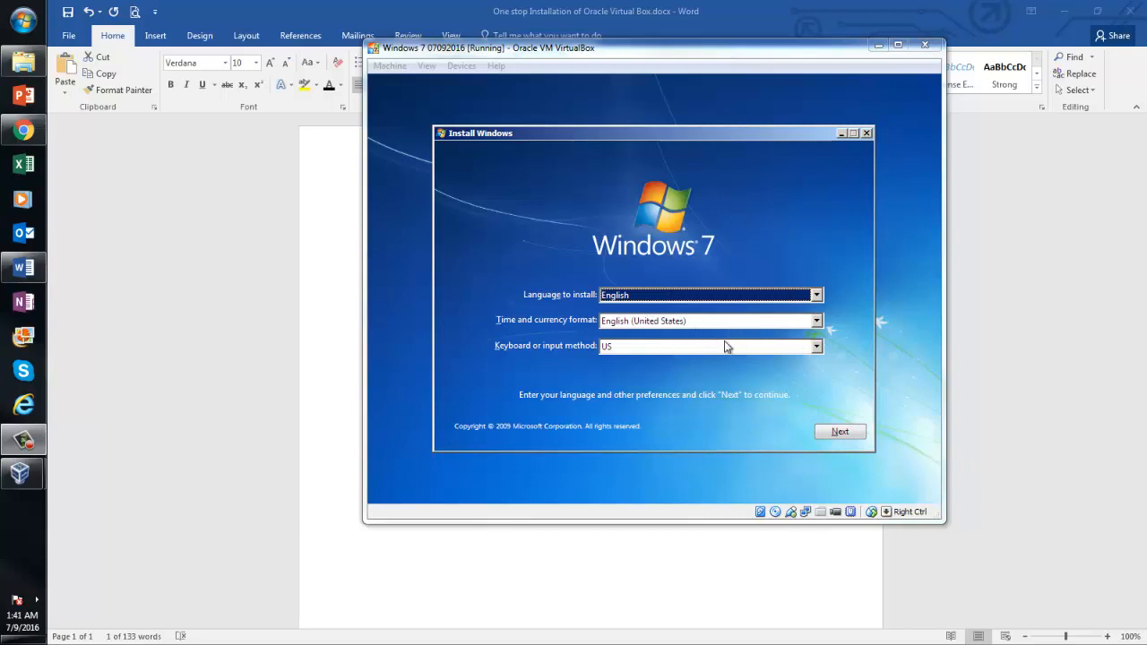
Begin a custom Windows 7 install on Disk 0 with default language and accepted license, then switch to Chrome
click(851, 432)
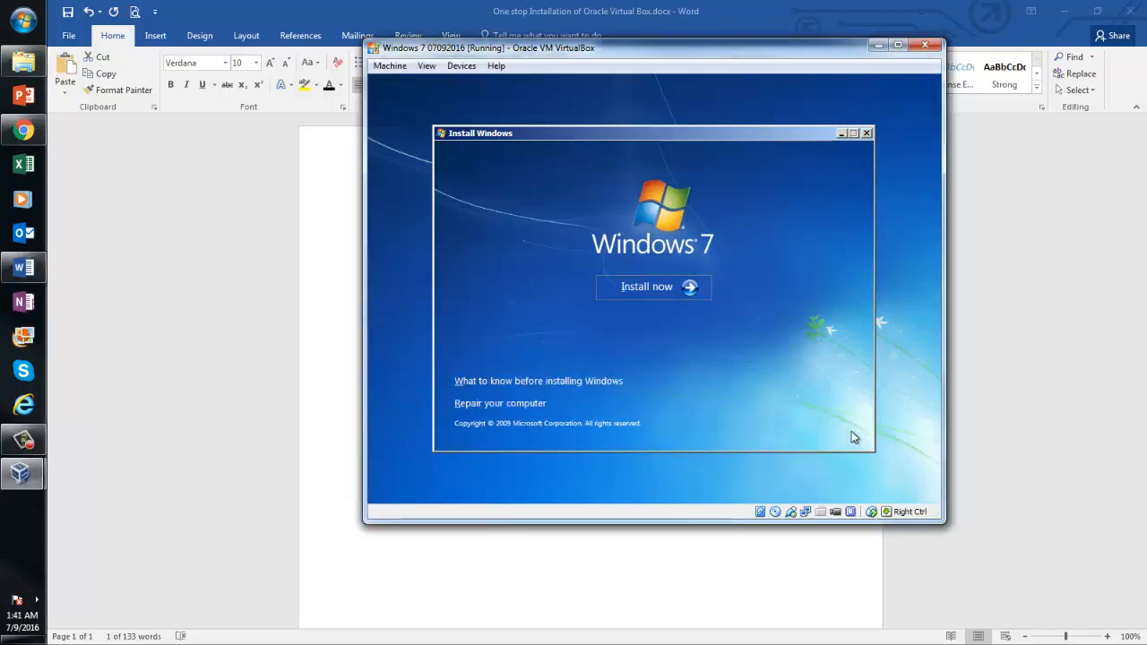
click(646, 281)
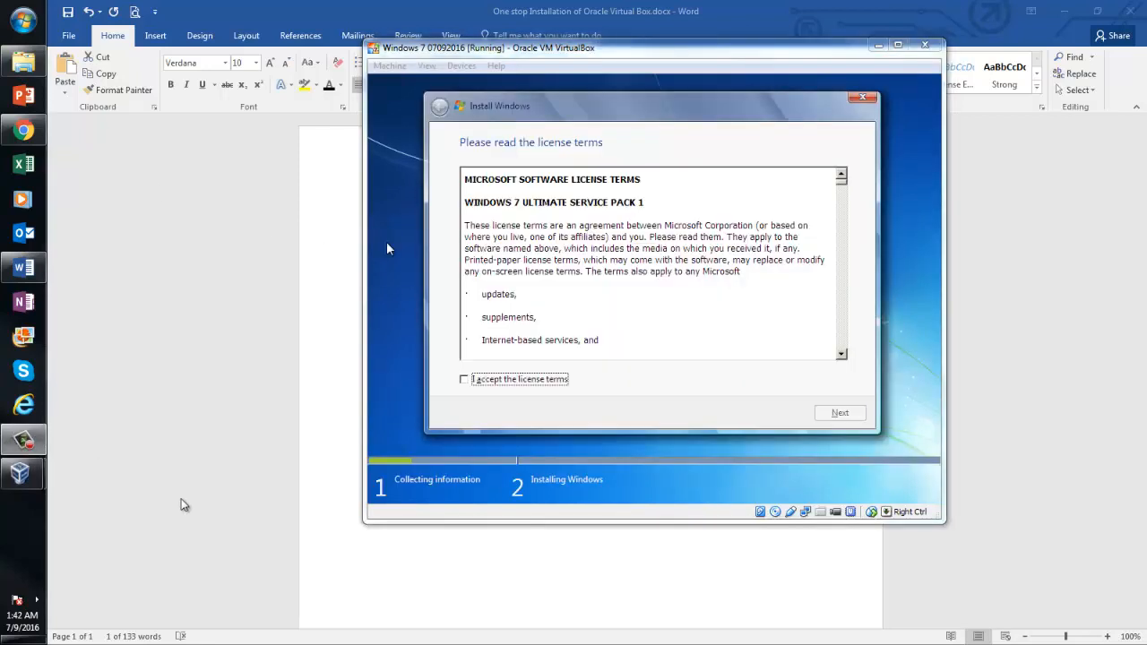
click(465, 379)
click(843, 412)
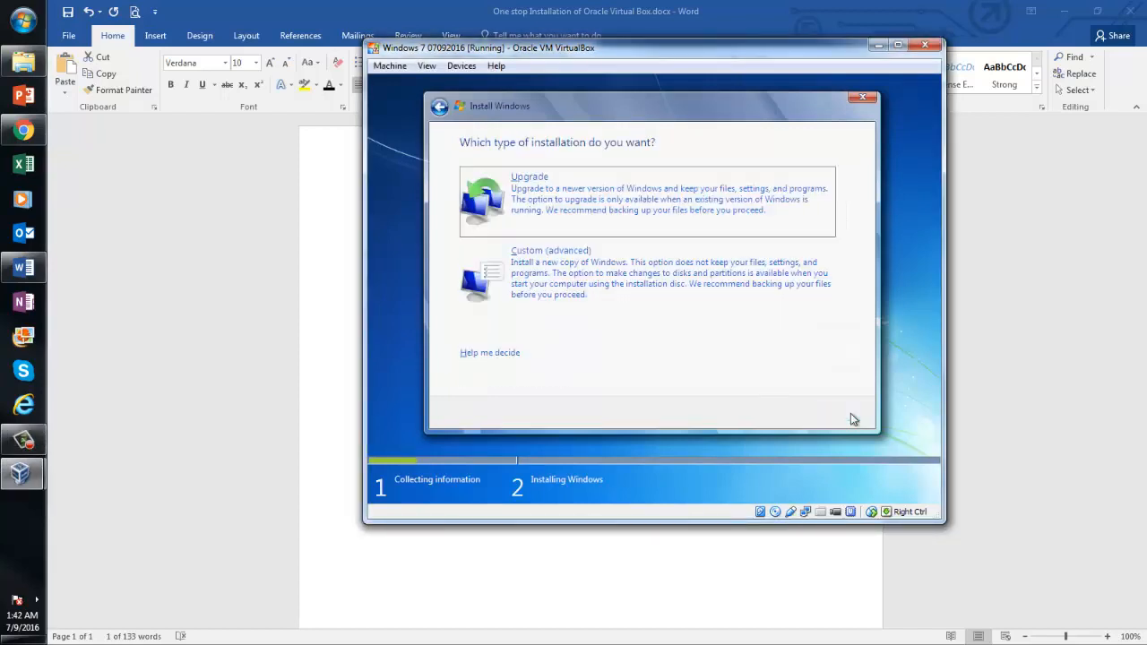
click(580, 276)
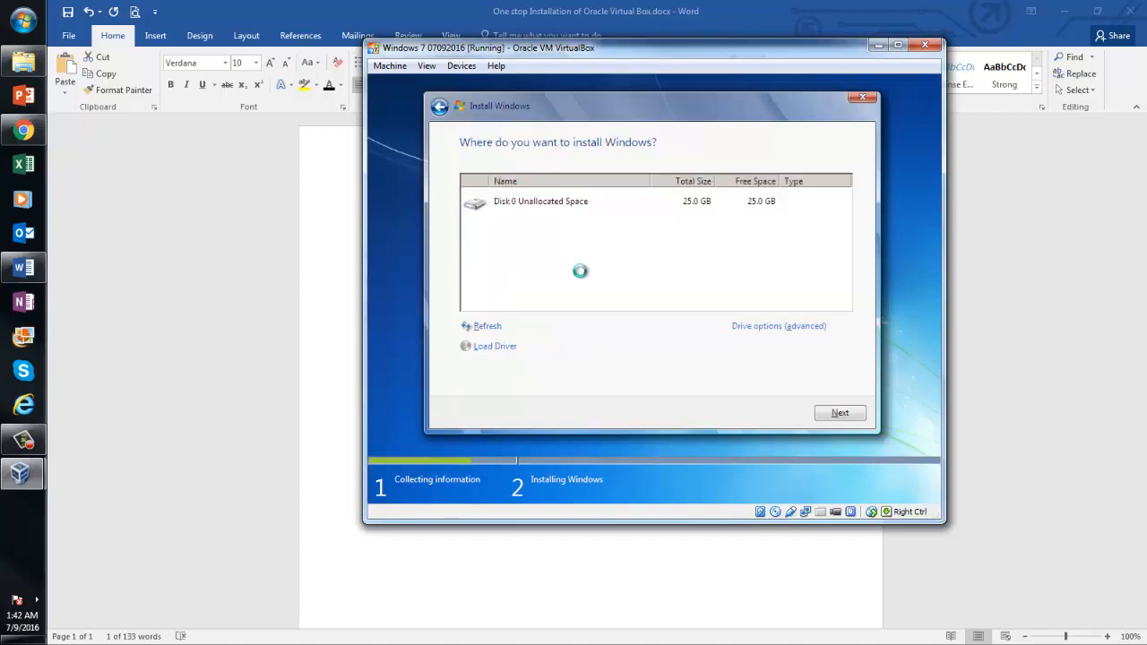
click(846, 415)
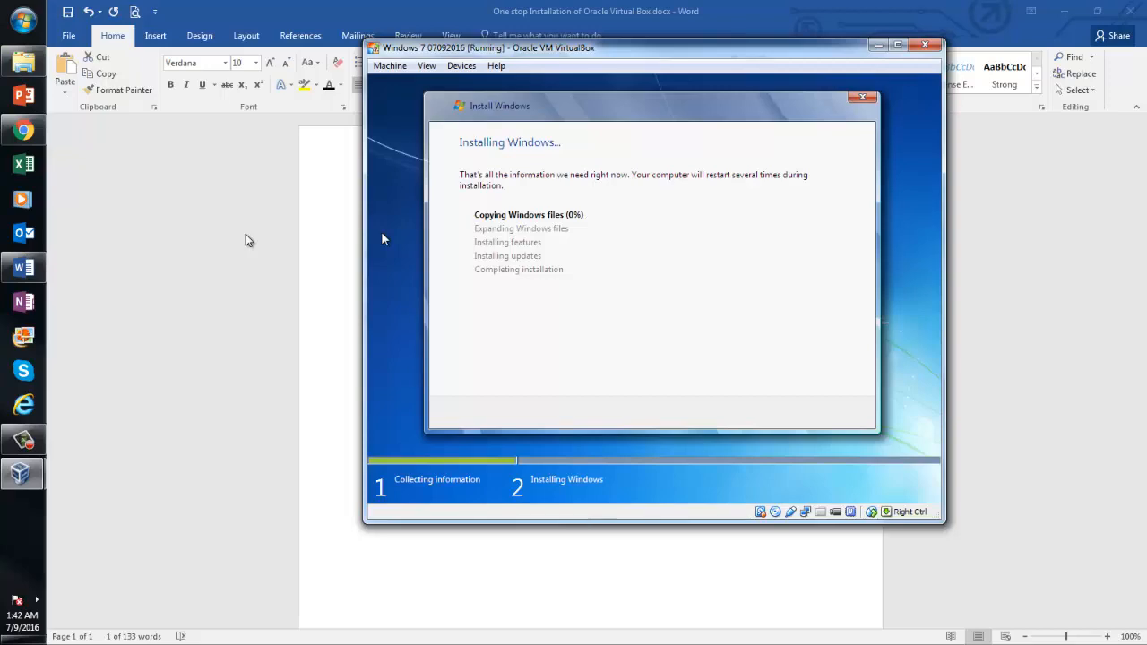
click(34, 135)
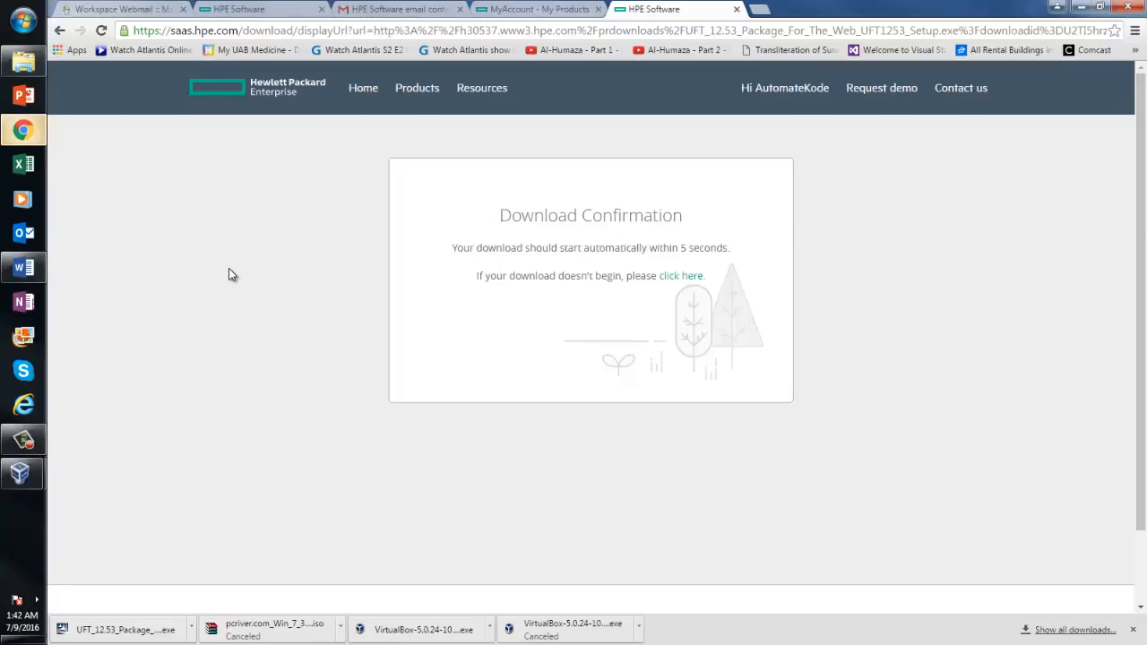
Show the downloaded UFT 12.53 setup file in its Downloads folder from Chrome's download bar
click(192, 630)
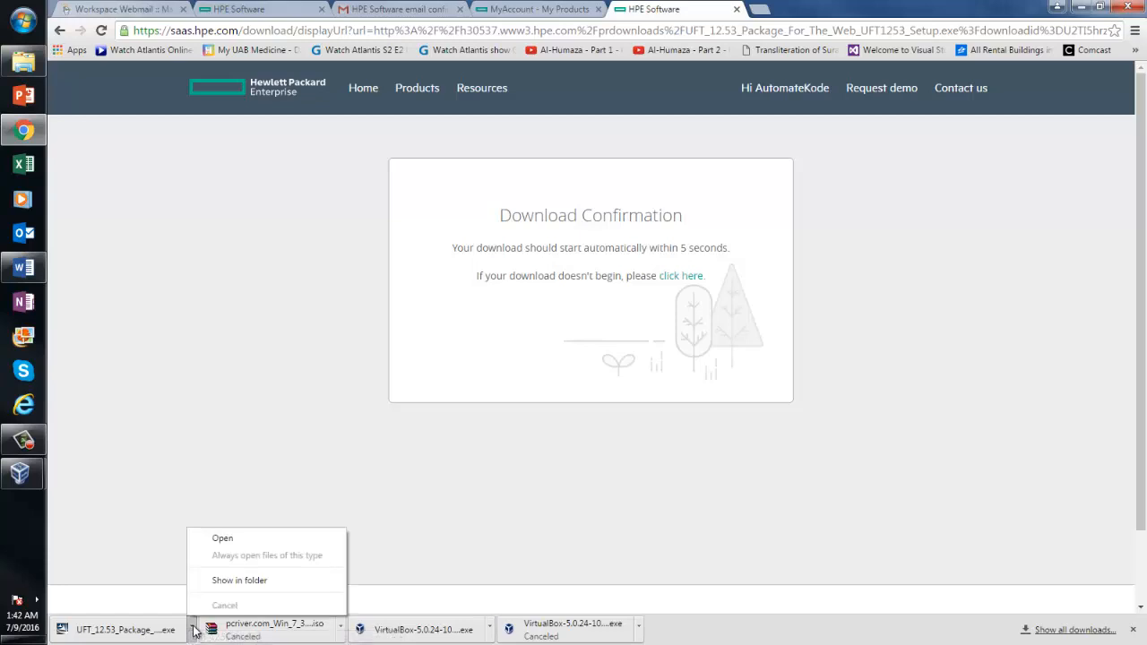
click(224, 583)
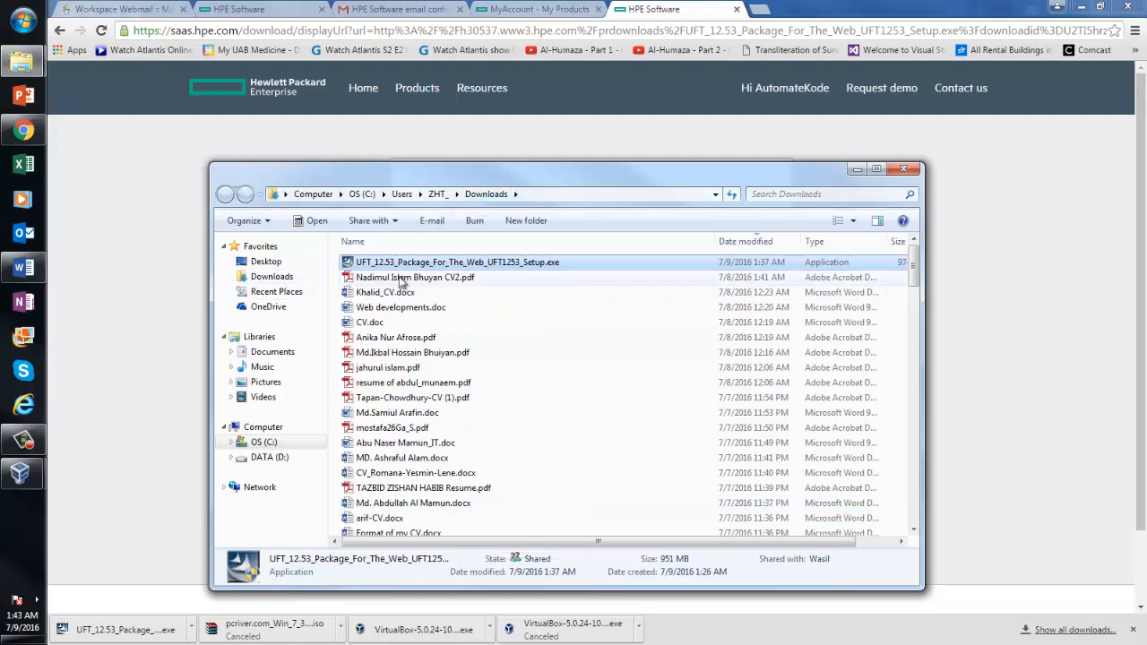
Select the UFT setup file and navigate to D:\3qilabs docs
click(500, 263)
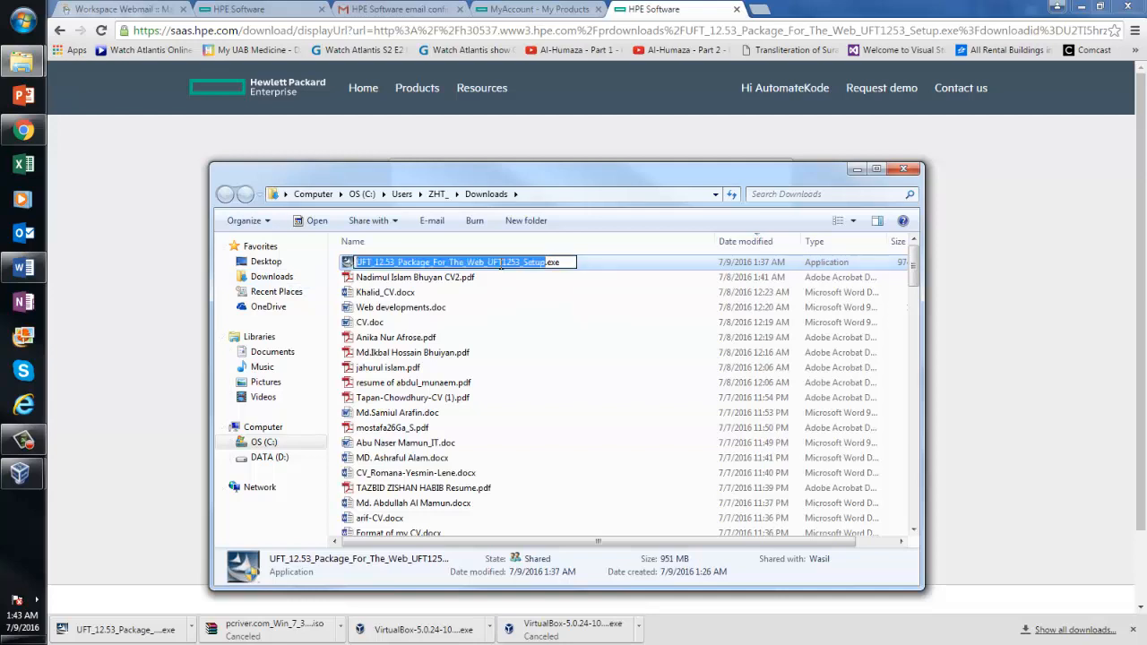
click(545, 293)
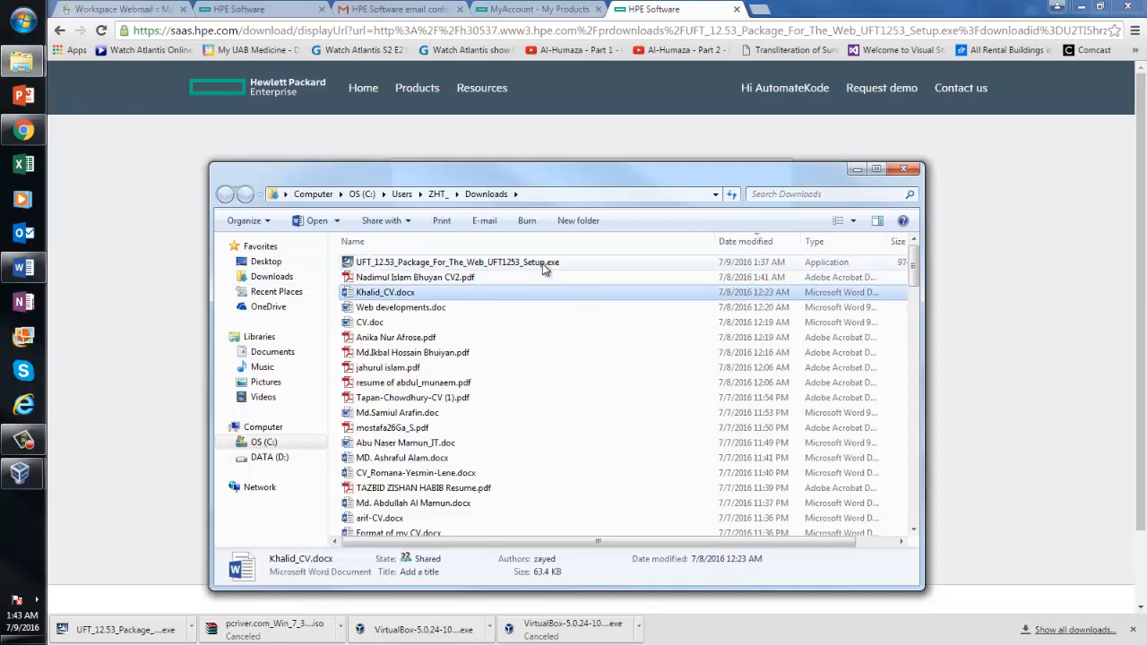
click(542, 264)
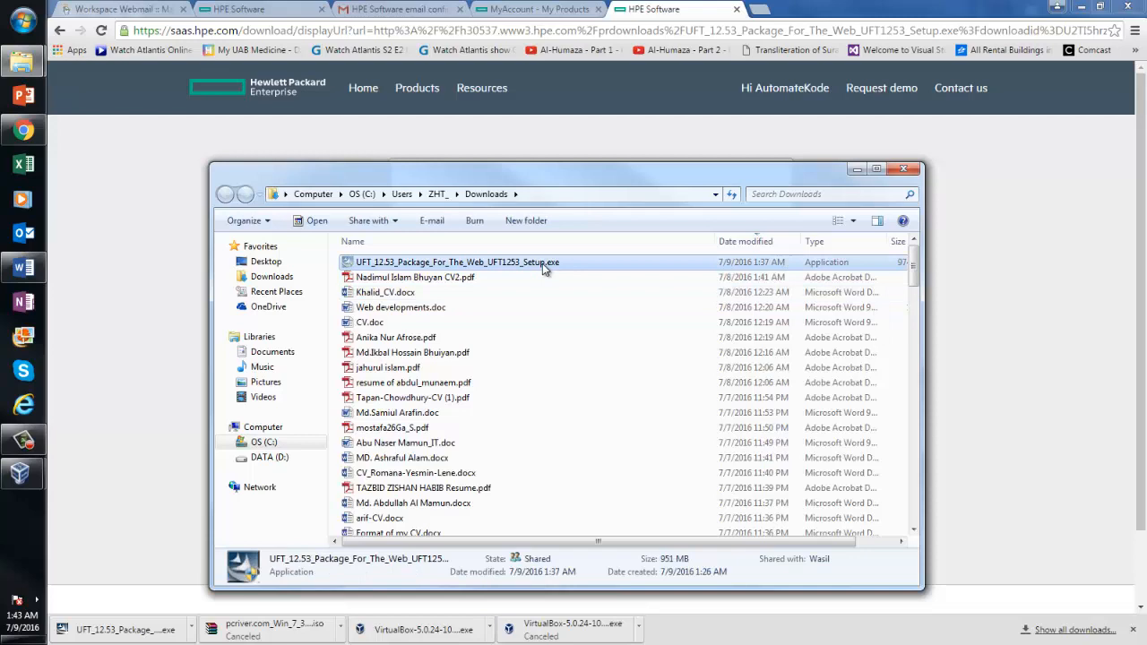
click(279, 458)
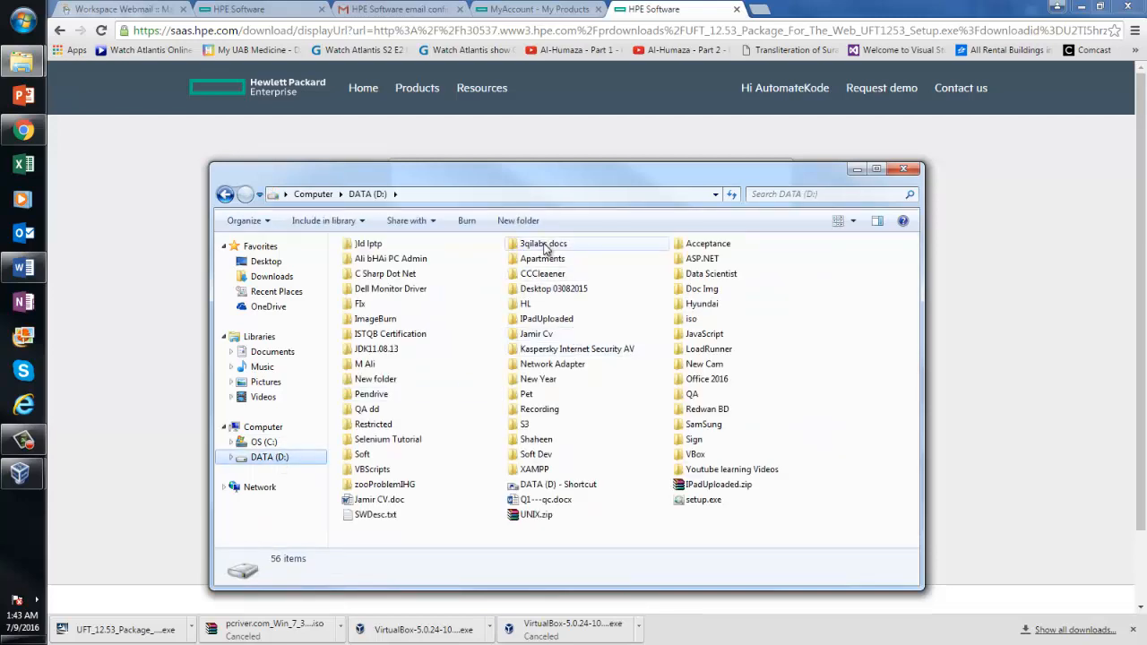
double_click(544, 244)
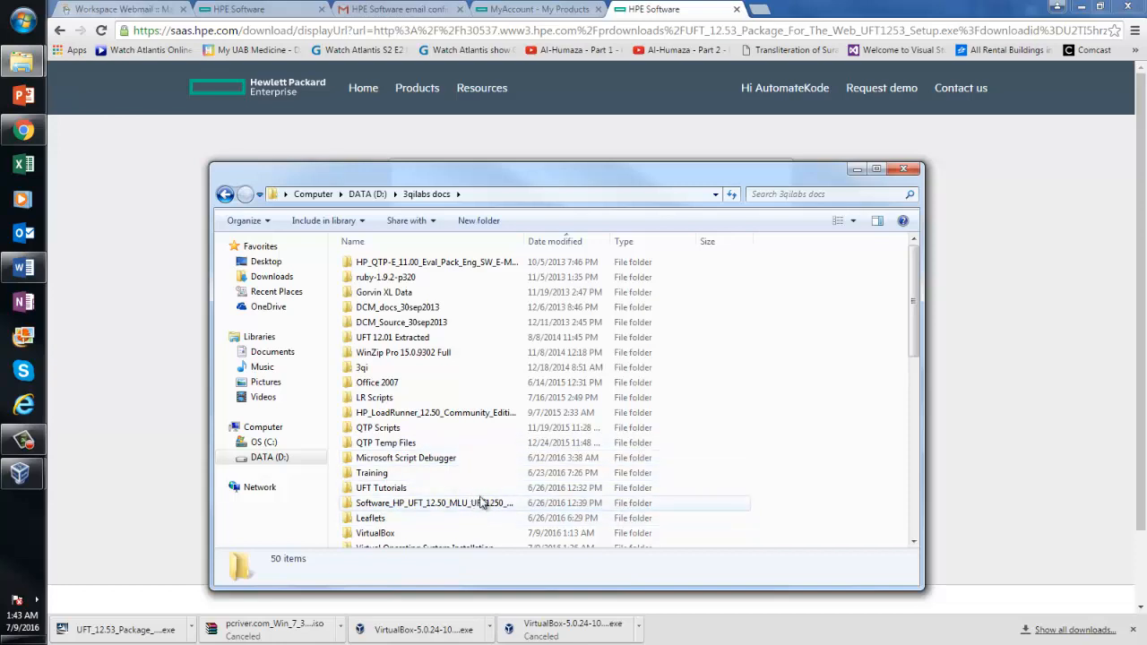
Create a new folder named 'Latest UFT 12.53' in 3qilabs docs and open it
click(473, 223)
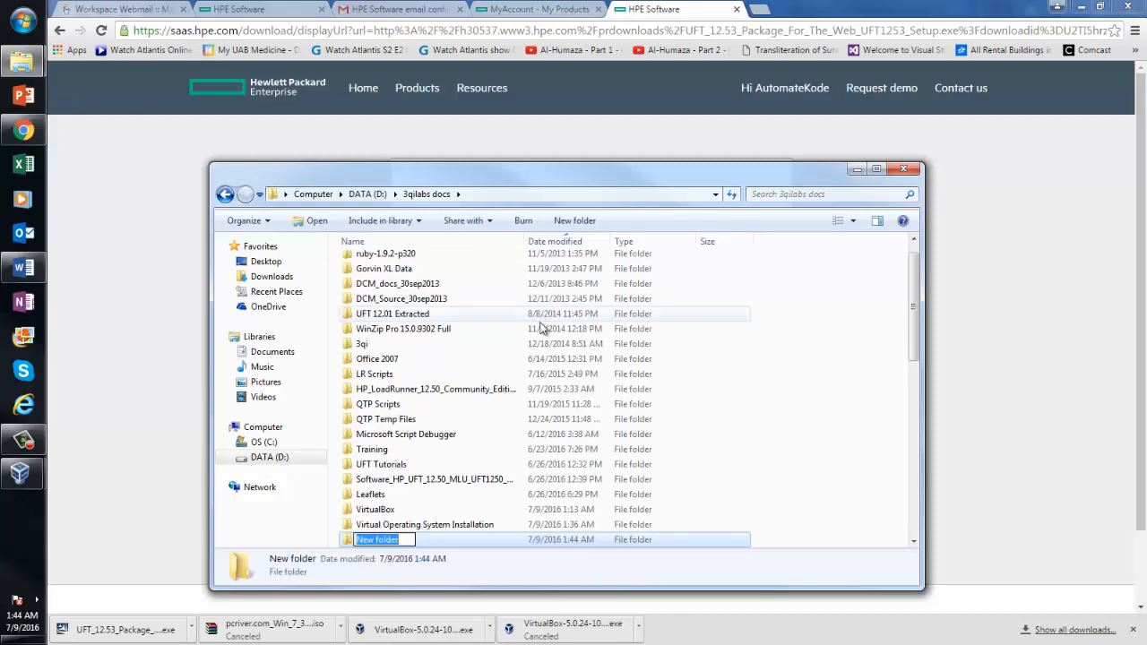
text(Latest)
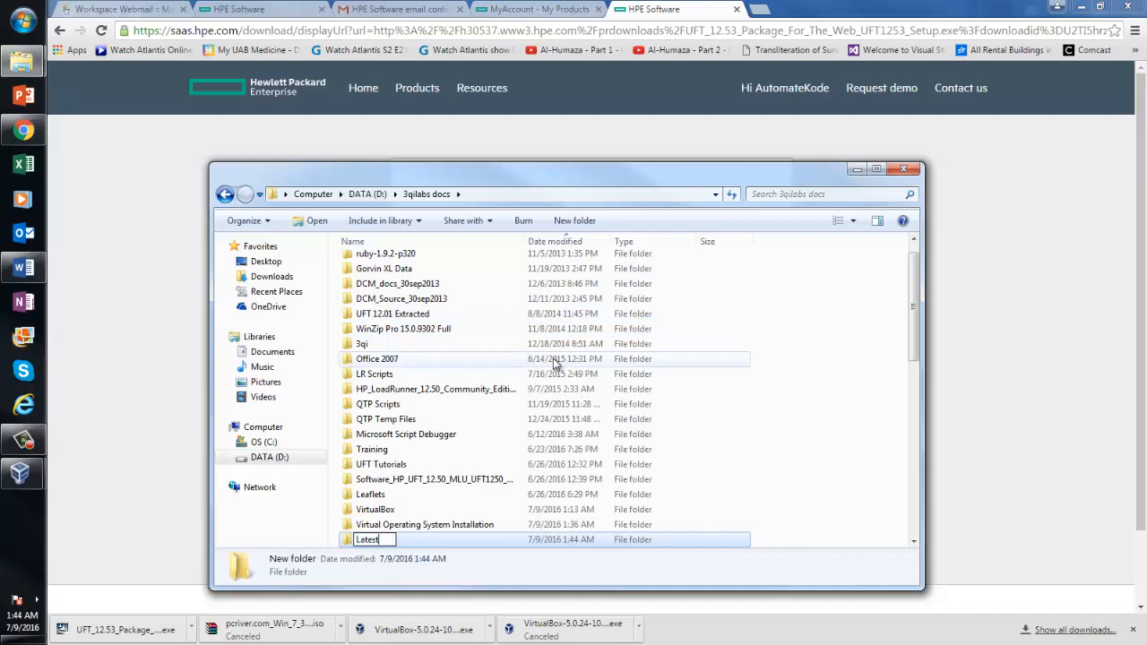
text( UFT 12.5)
key(Return)
key(Return)
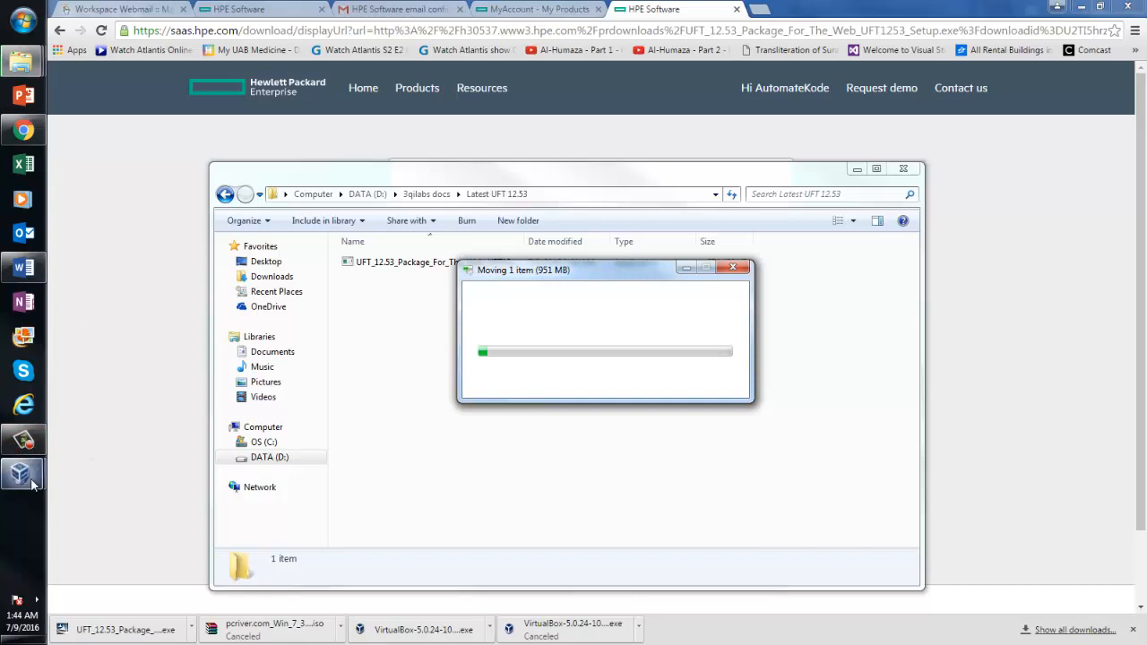
In the Windows 7 VM, enter 'Learn UFT' as the user name and continue
mouse_move(32, 483)
click(107, 520)
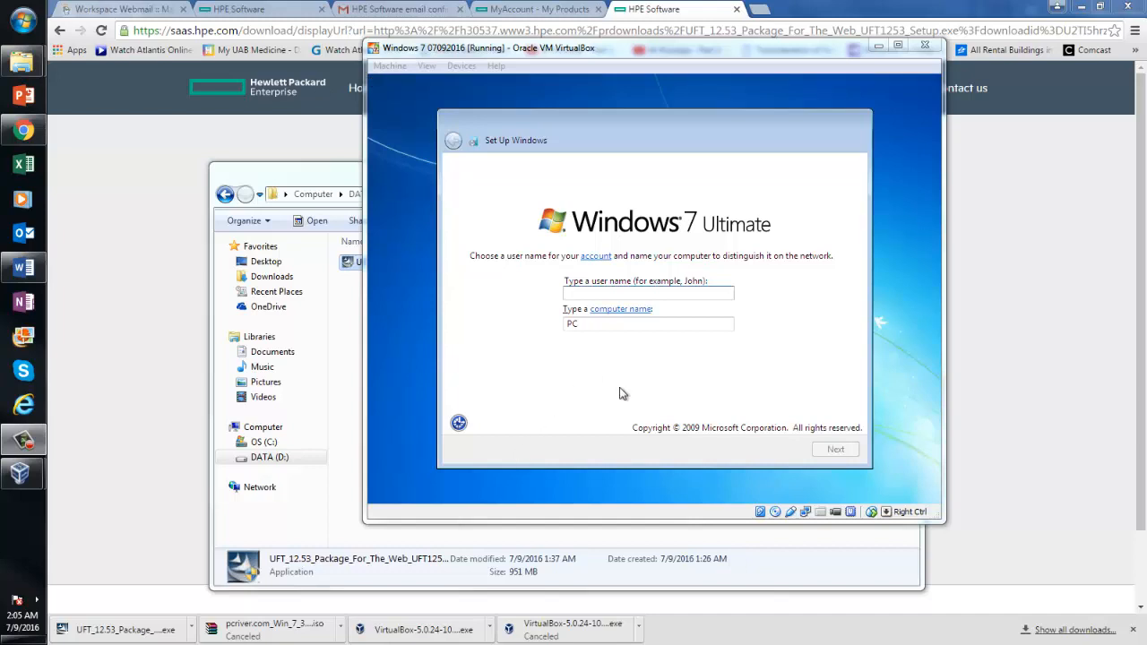
click(604, 293)
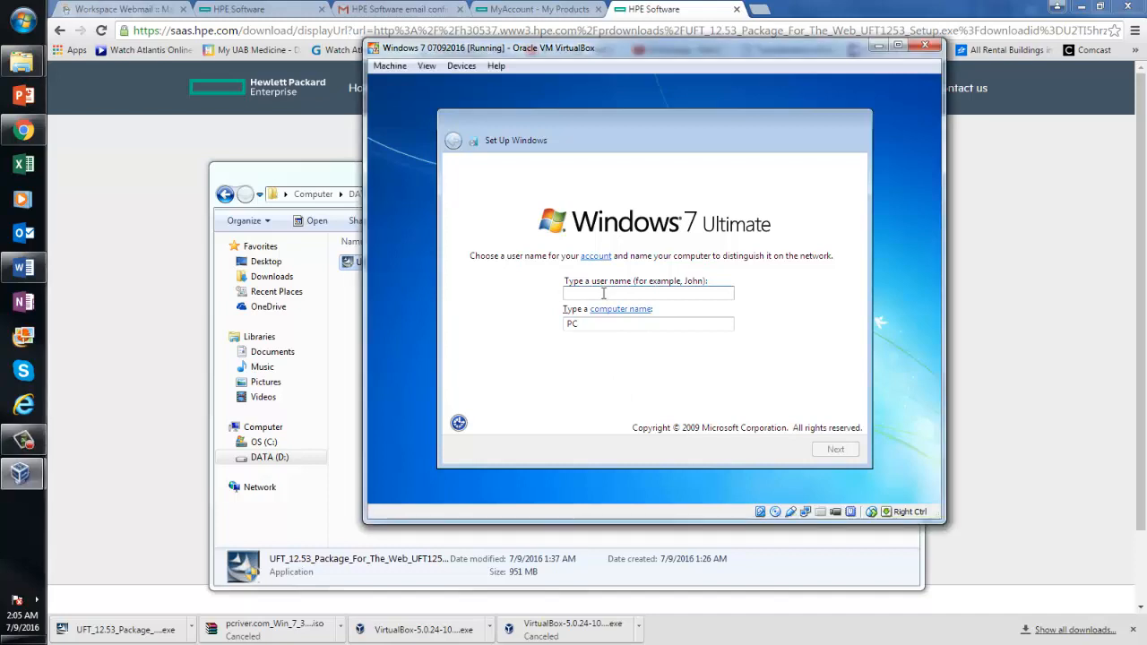
text(Learn)
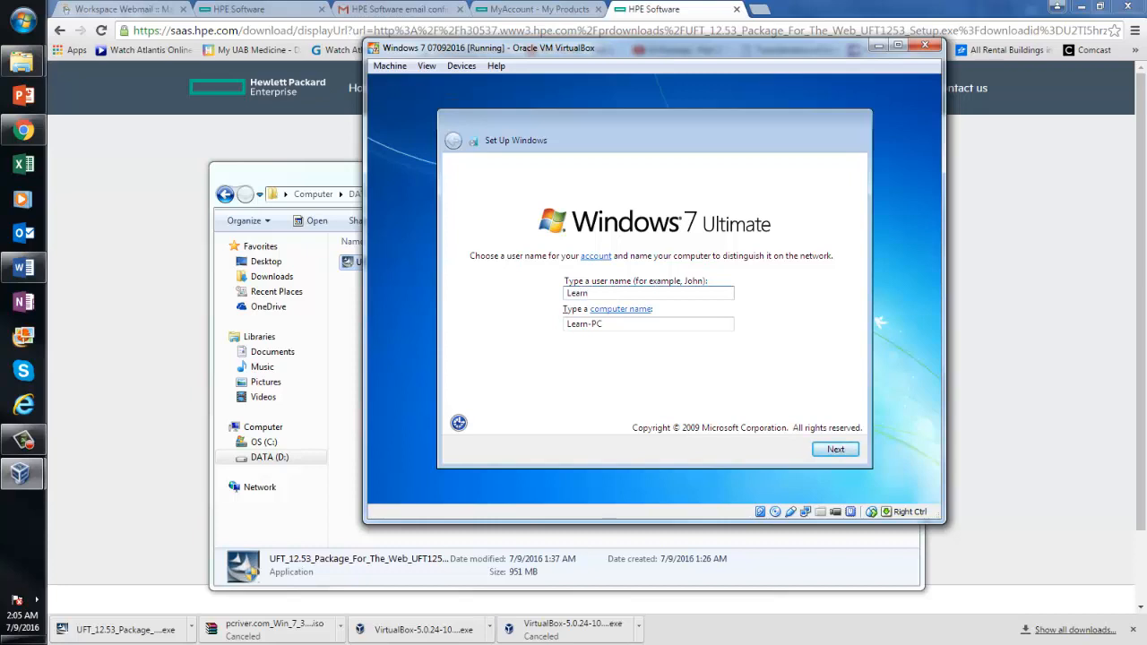
text( UFT)
click(836, 451)
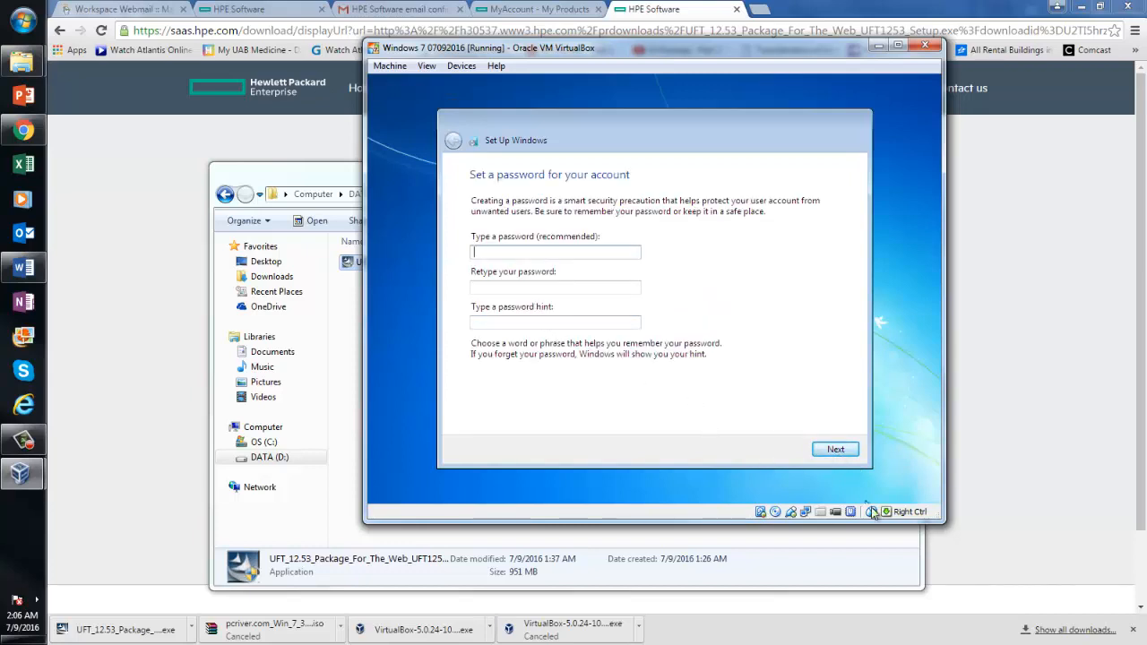
Skip the password and product key with auto-activation off, and choose Ask me later for updates
click(831, 449)
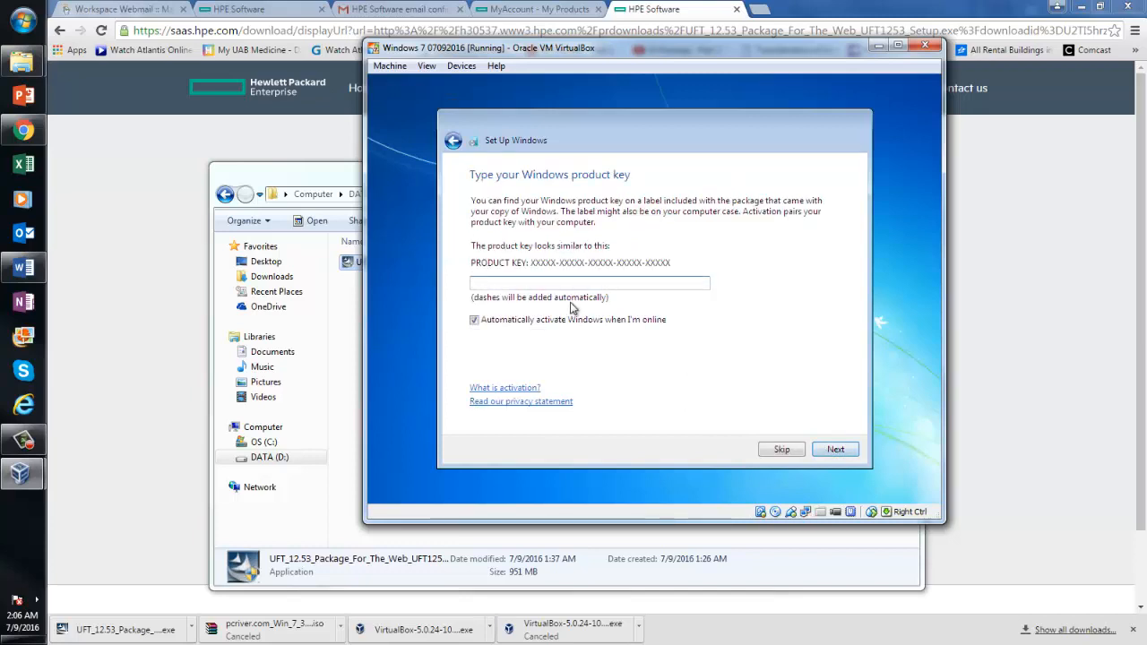
click(474, 321)
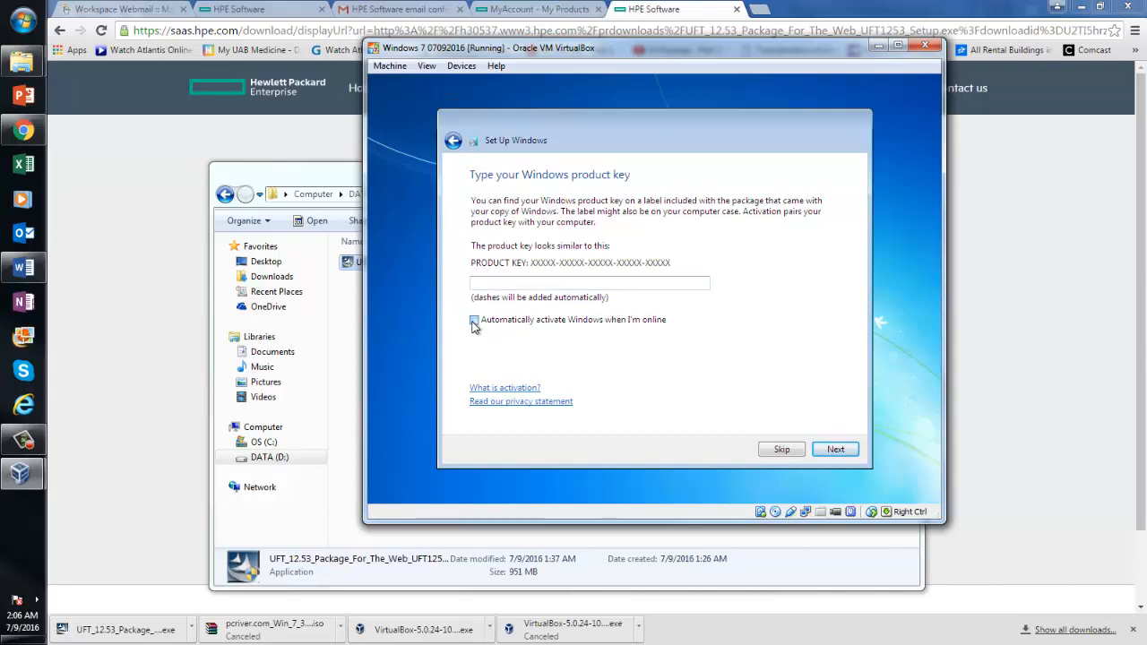
click(782, 450)
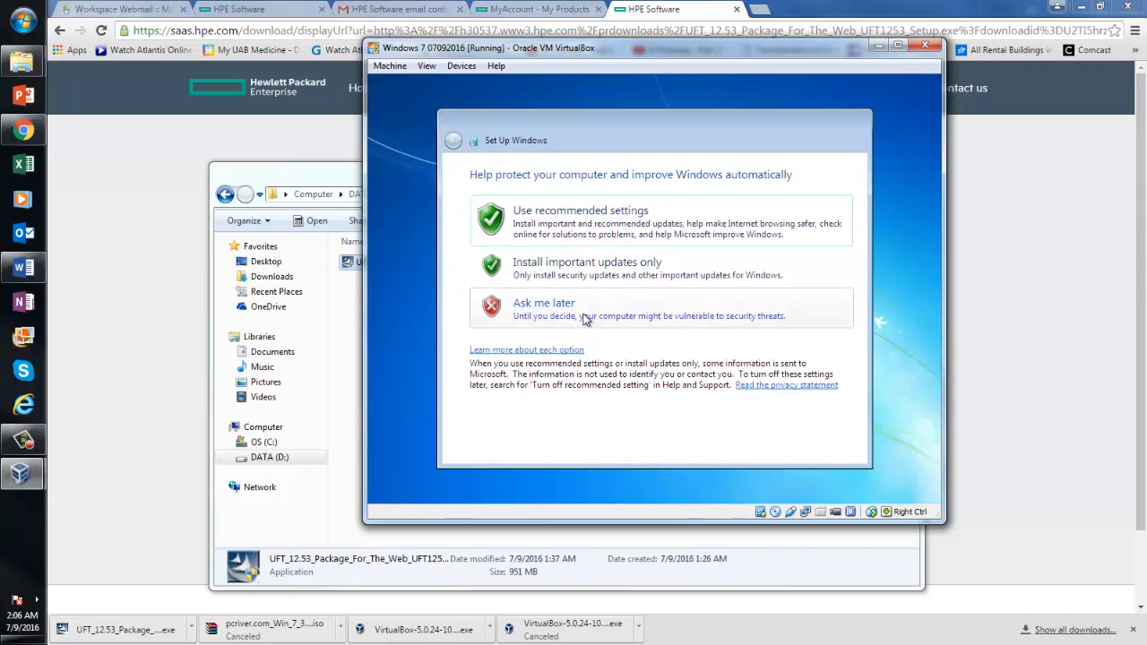
click(583, 318)
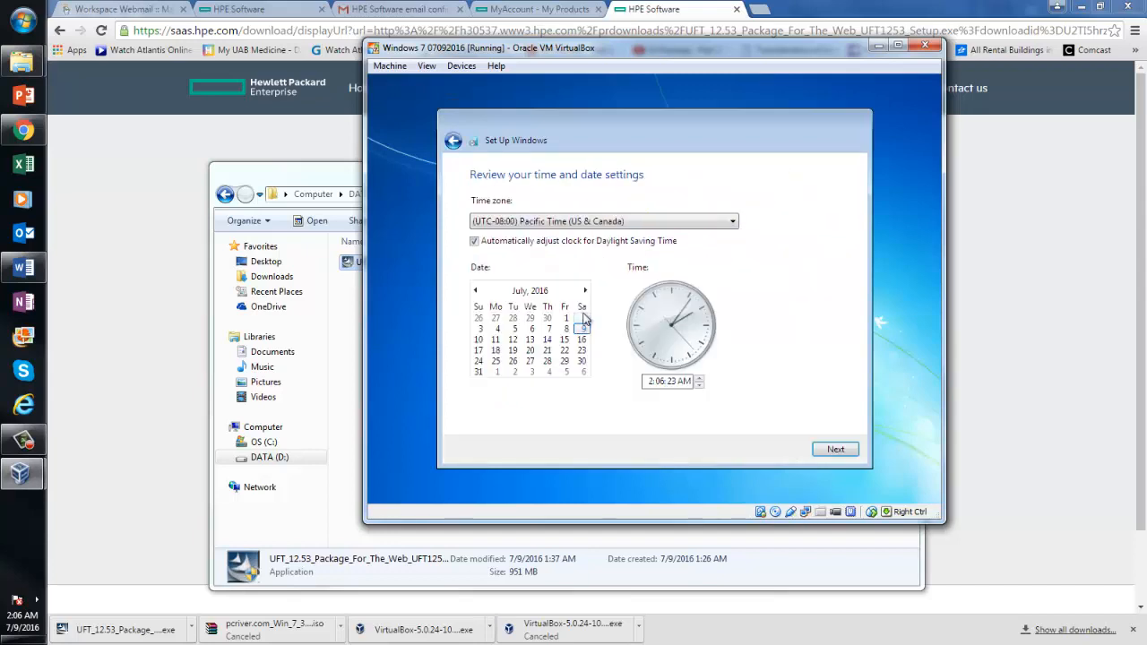
Set the time zone to Eastern Time (US & Canada) and accept the date and time
click(681, 225)
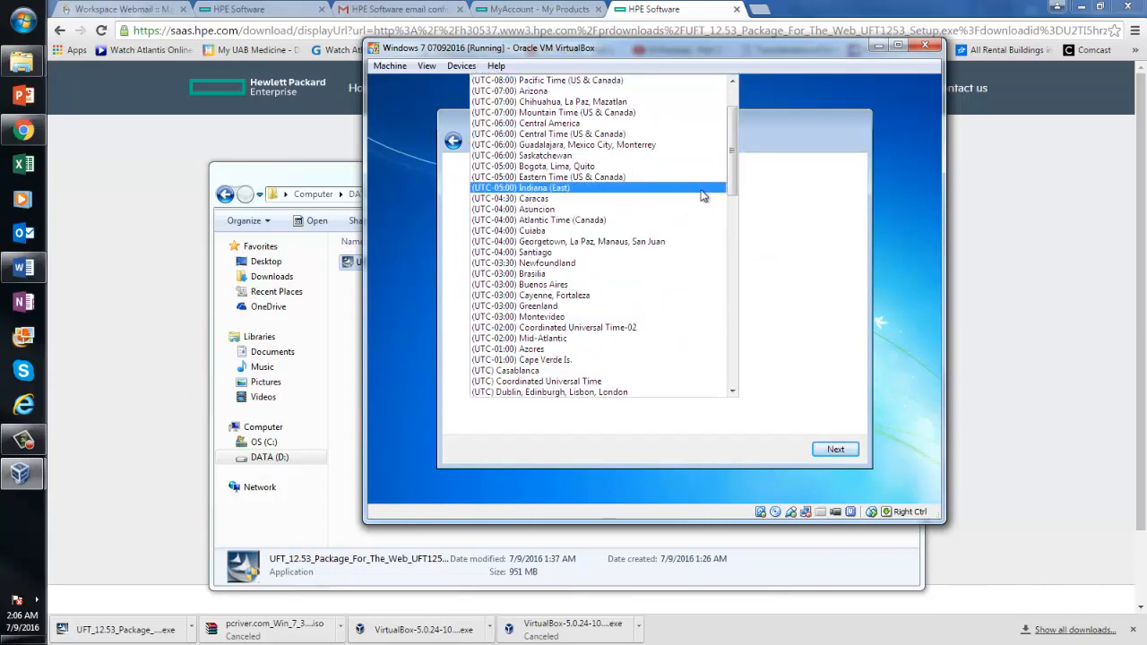
mouse_move(728, 184)
mouse_down()
mouse_move(730, 151)
mouse_move(730, 171)
mouse_up()
click(581, 222)
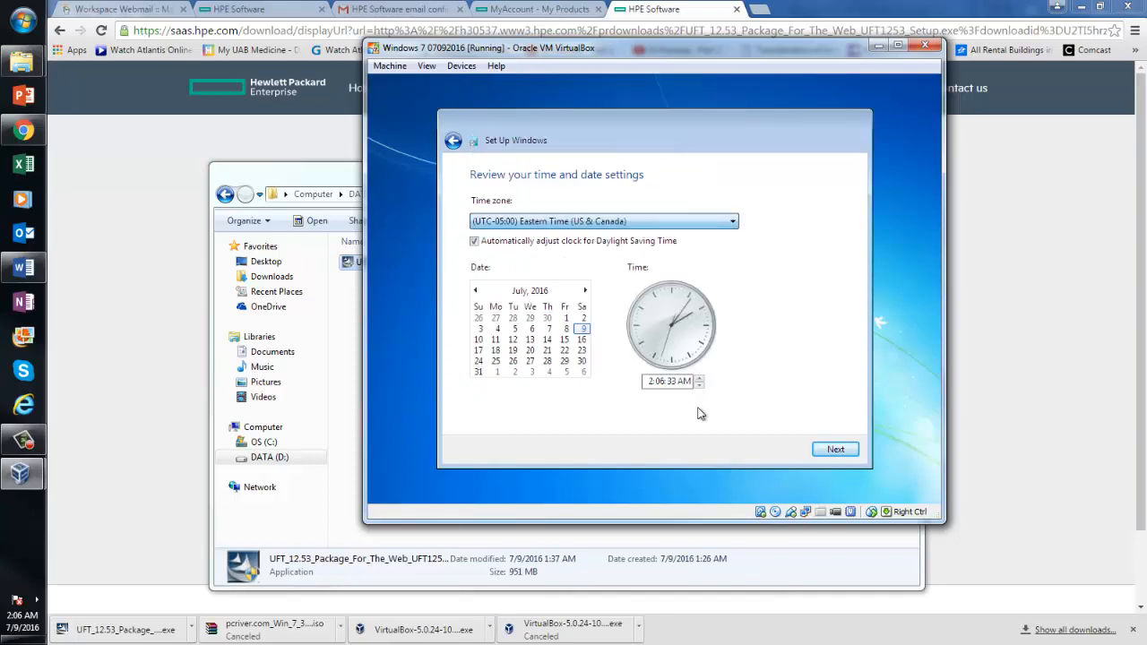
click(834, 450)
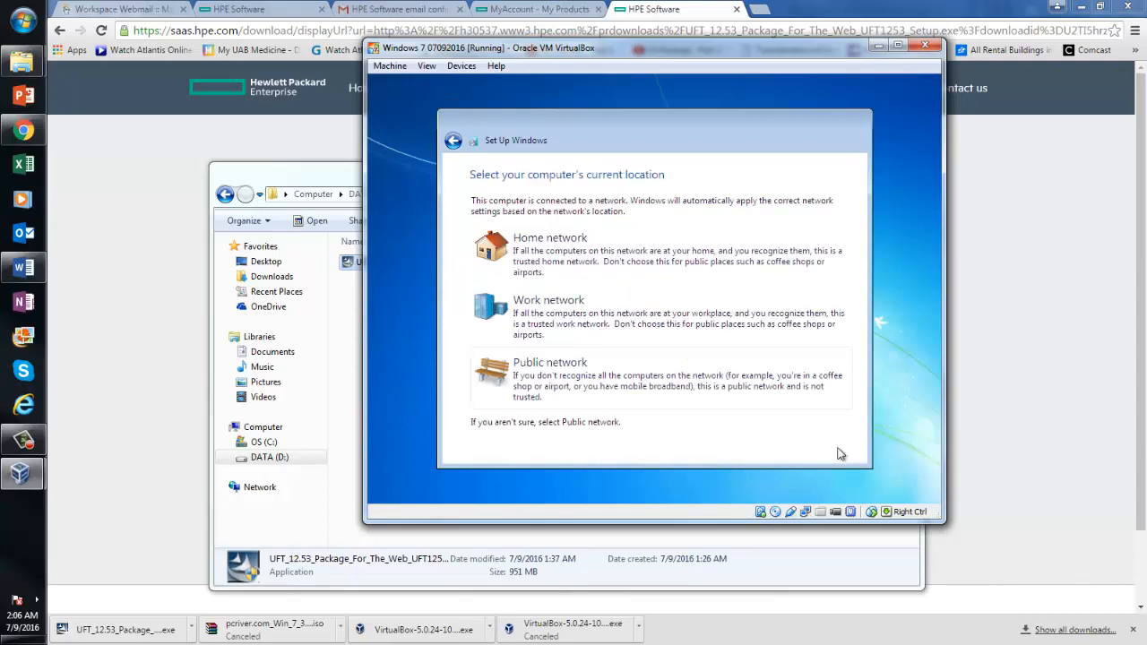
Choose Home network, then bring the Word guide forward once the Windows 7 desktop loads
click(585, 259)
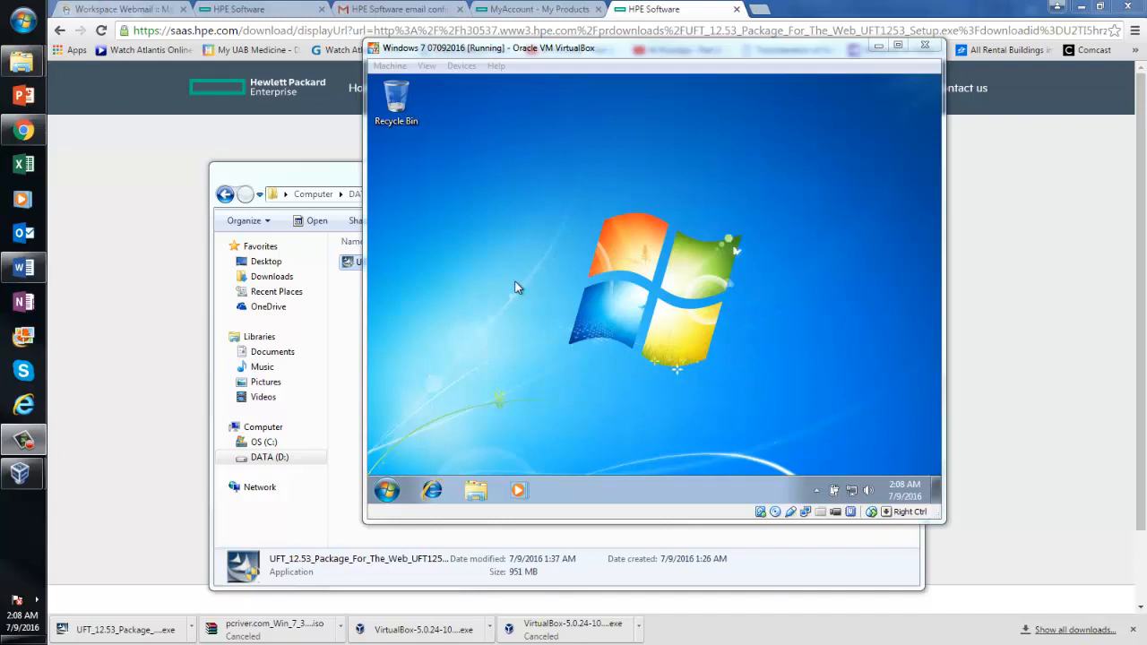
click(27, 273)
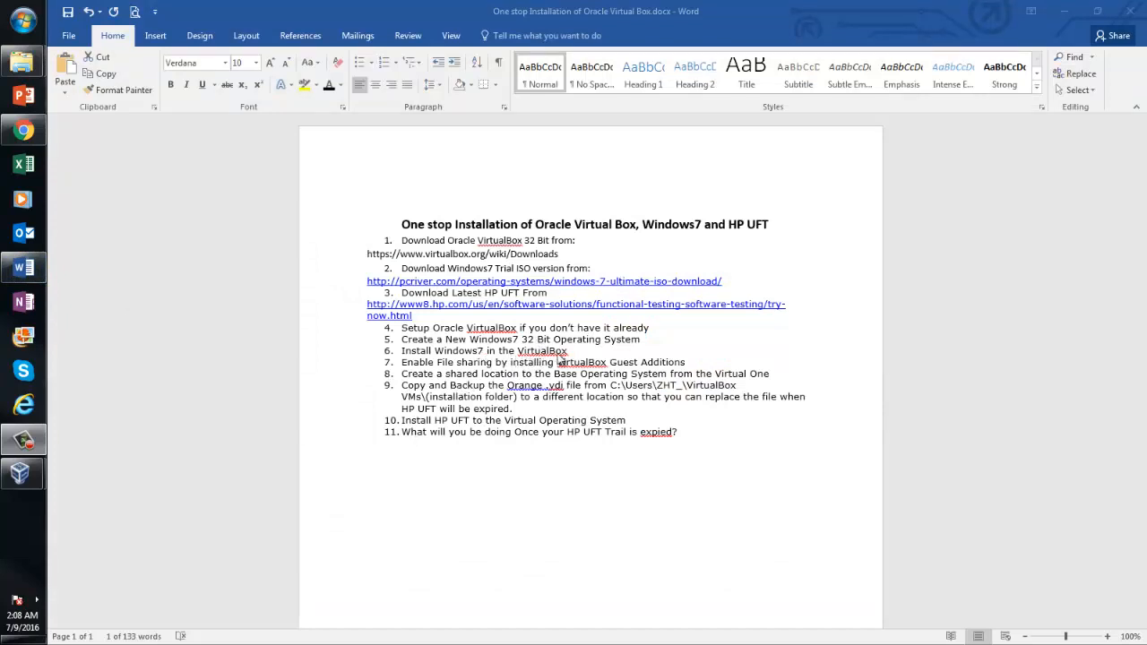
Highlight line 7, 'Enable File sharing by installing VirtualBox Guest Additions', in the Word guide
click(481, 352)
click(411, 355)
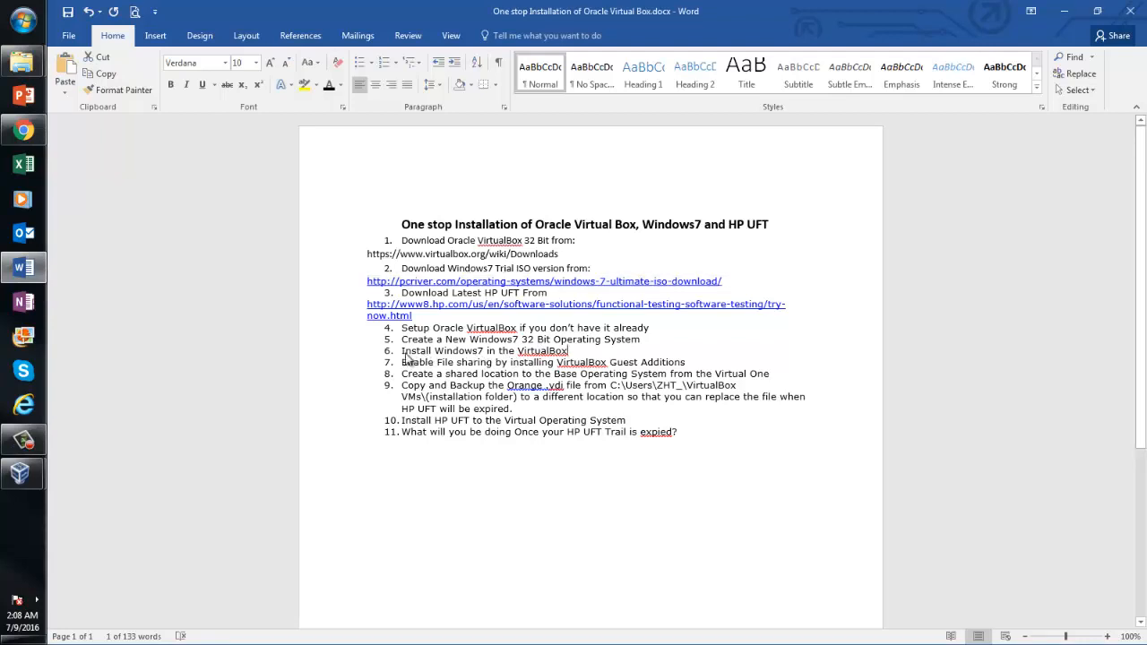
click(405, 362)
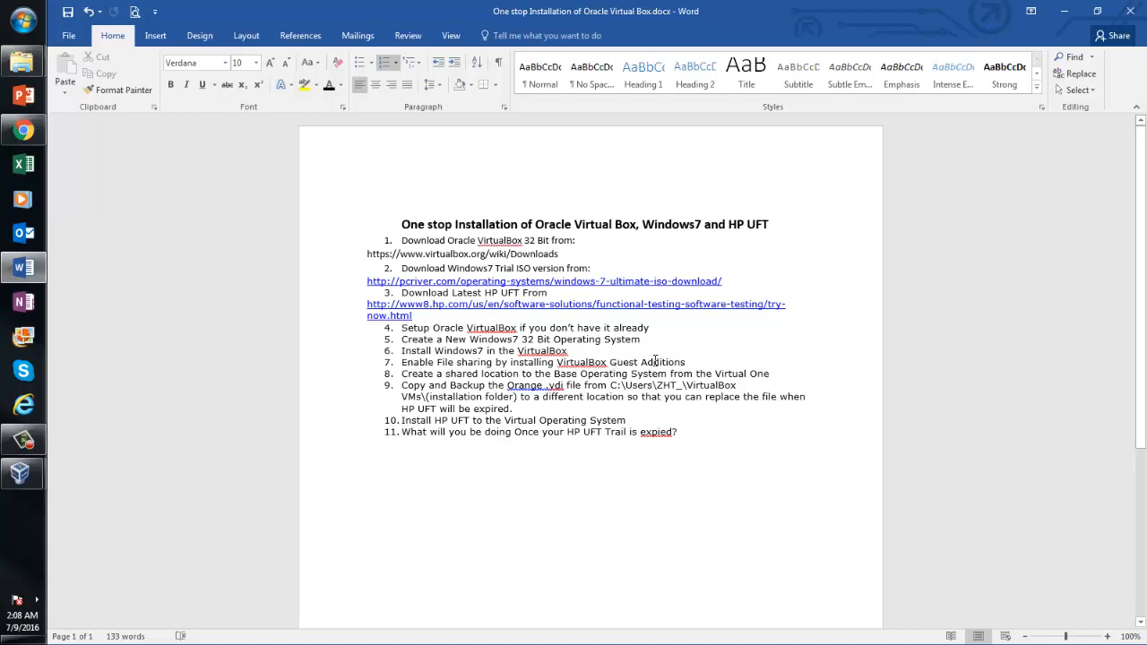
drag(688, 362, 405, 362)
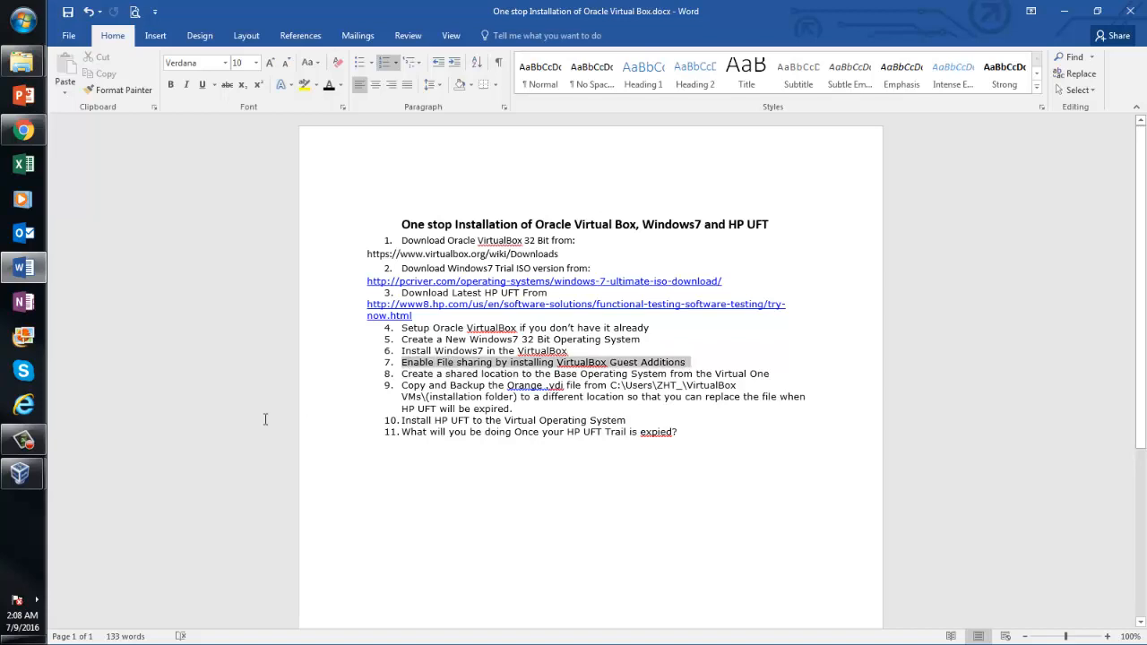
Bring the Windows 7 VM forward and open Computer from its Start menu
mouse_move(21, 472)
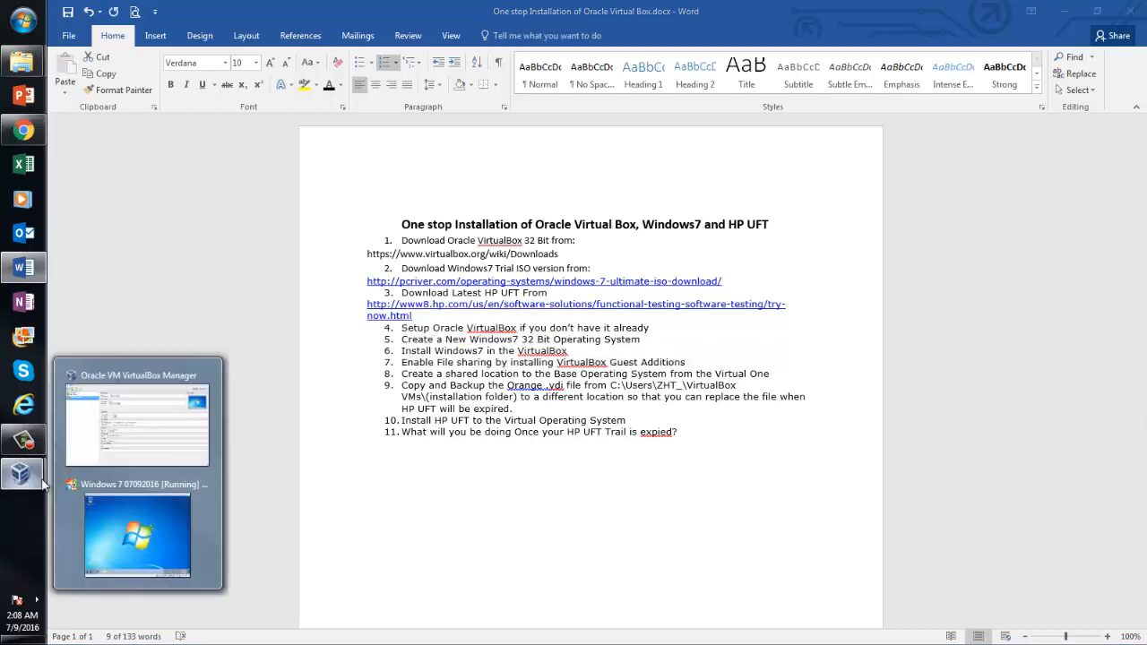
click(151, 515)
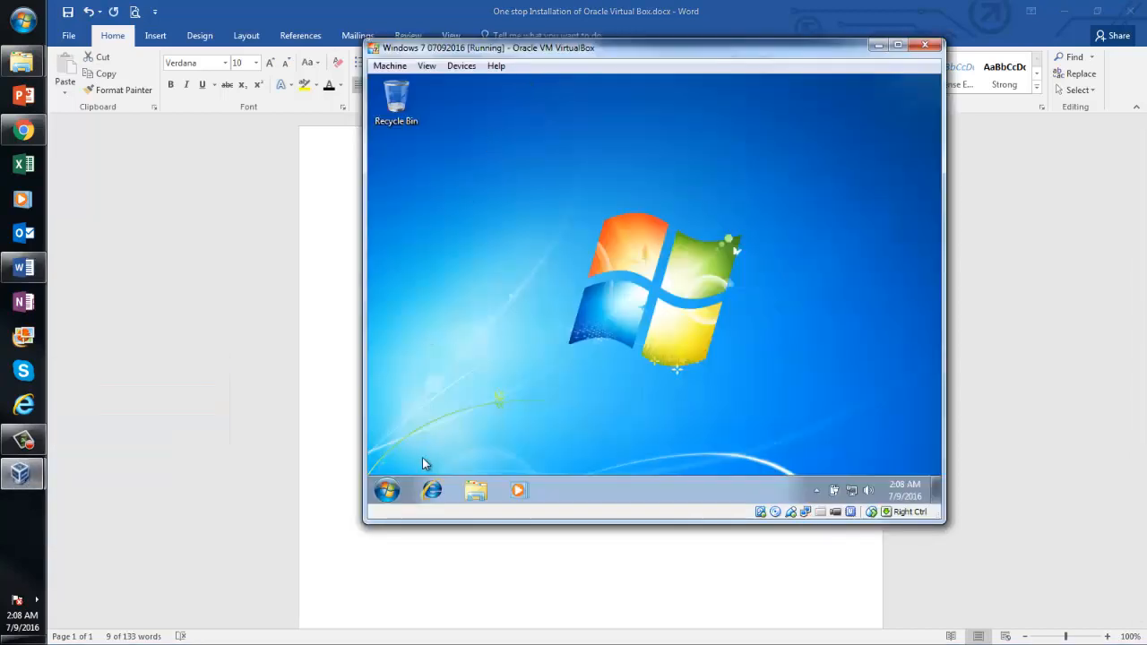
click(386, 490)
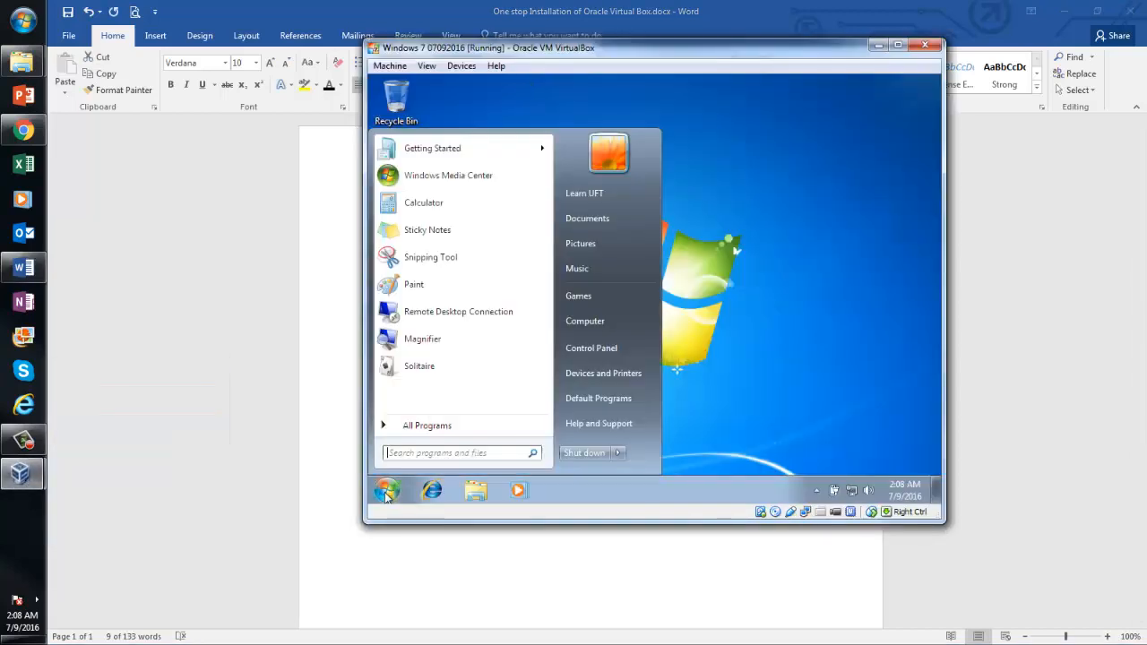
click(588, 323)
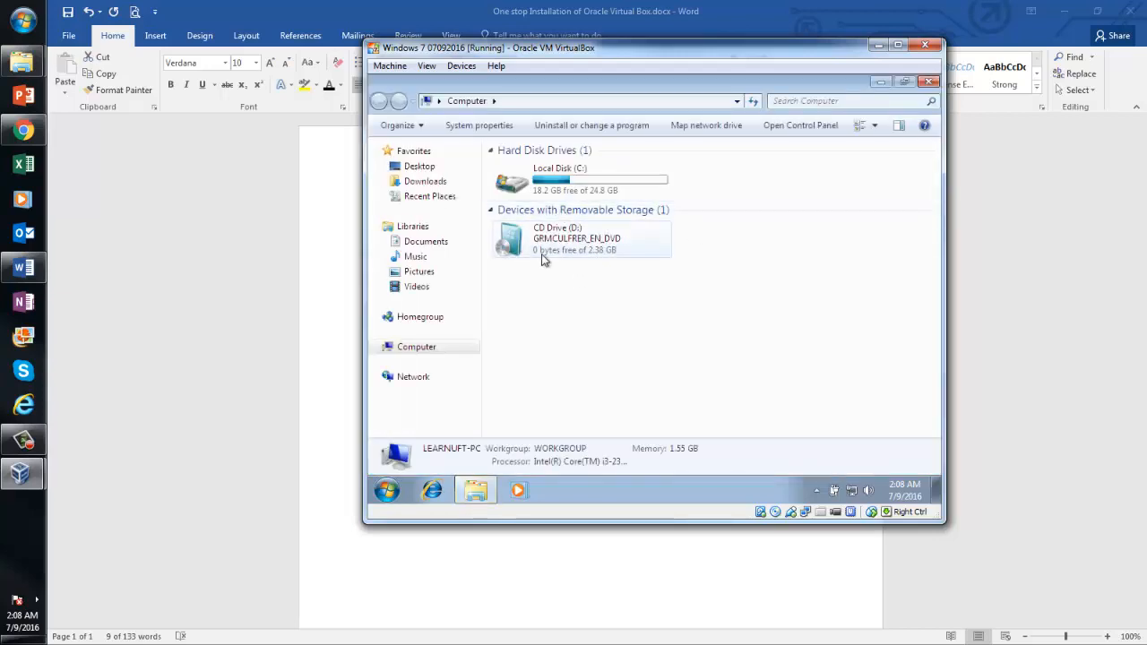
Insert the Guest Additions CD image and reopen Computer so the CD drive shows it
click(460, 68)
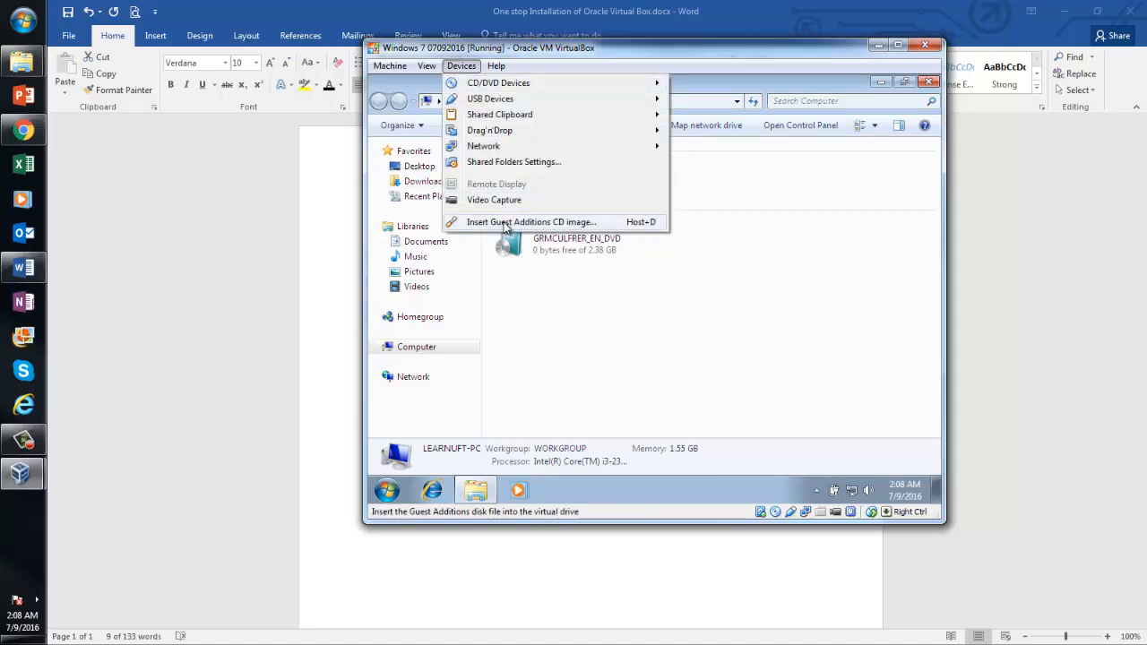
click(505, 223)
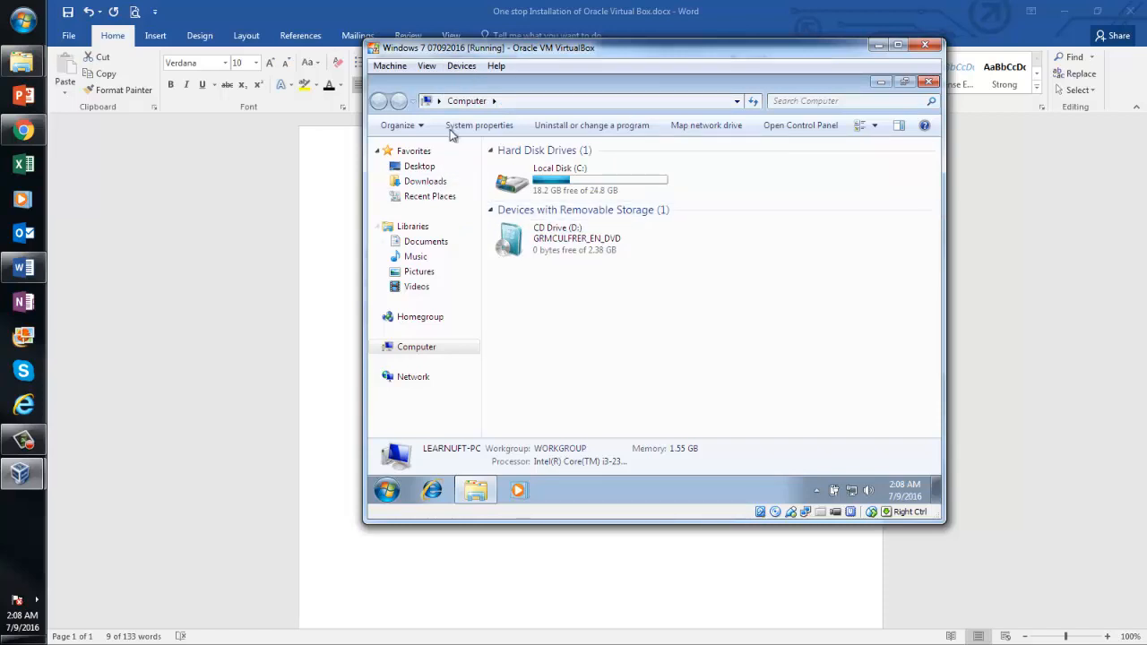
click(452, 68)
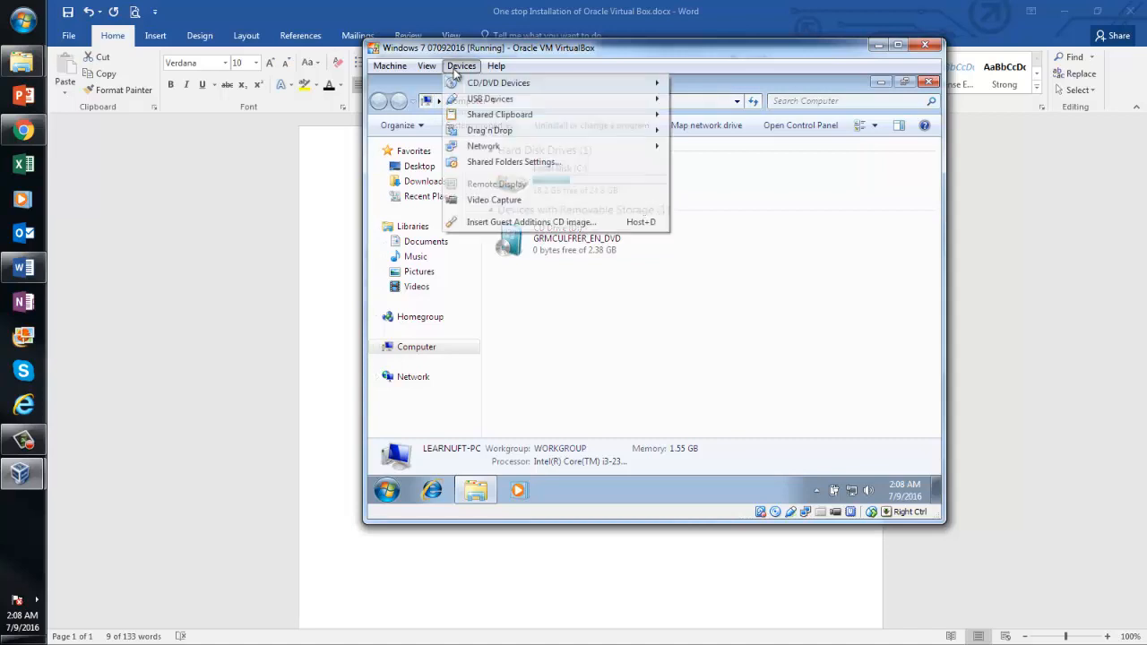
click(498, 224)
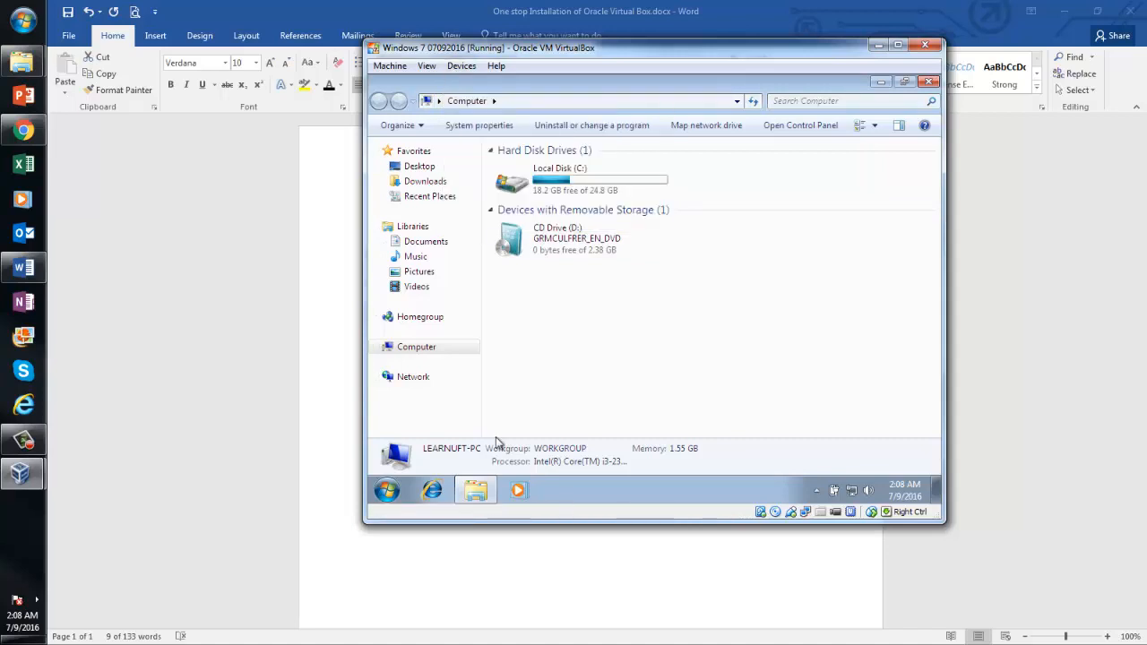
click(430, 348)
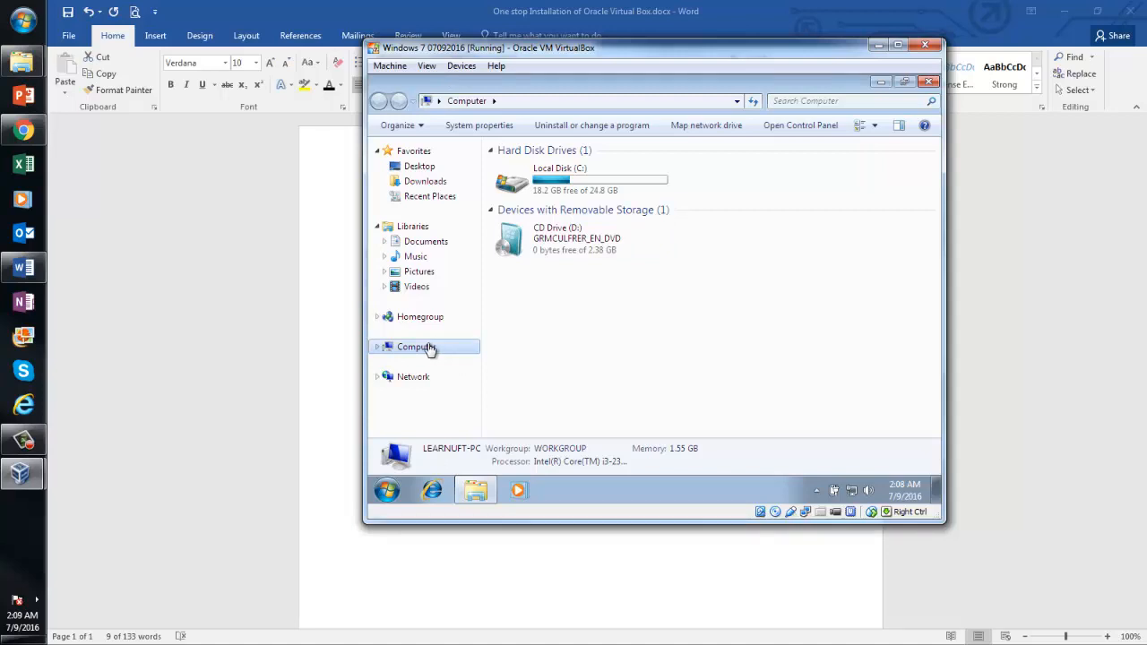
click(930, 83)
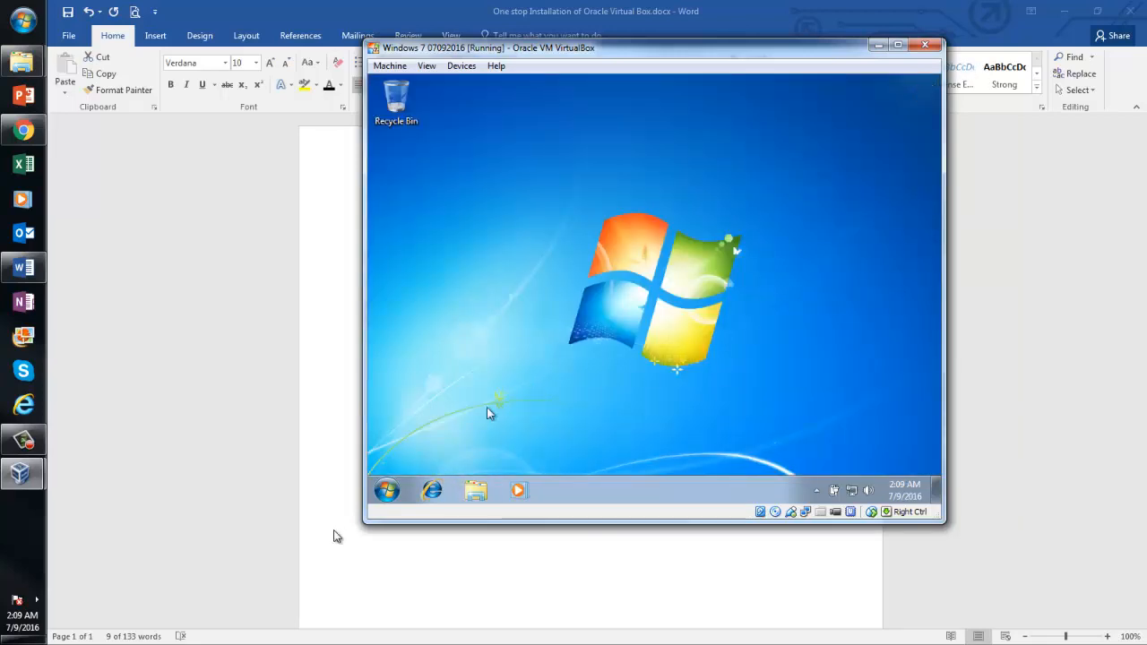
click(473, 494)
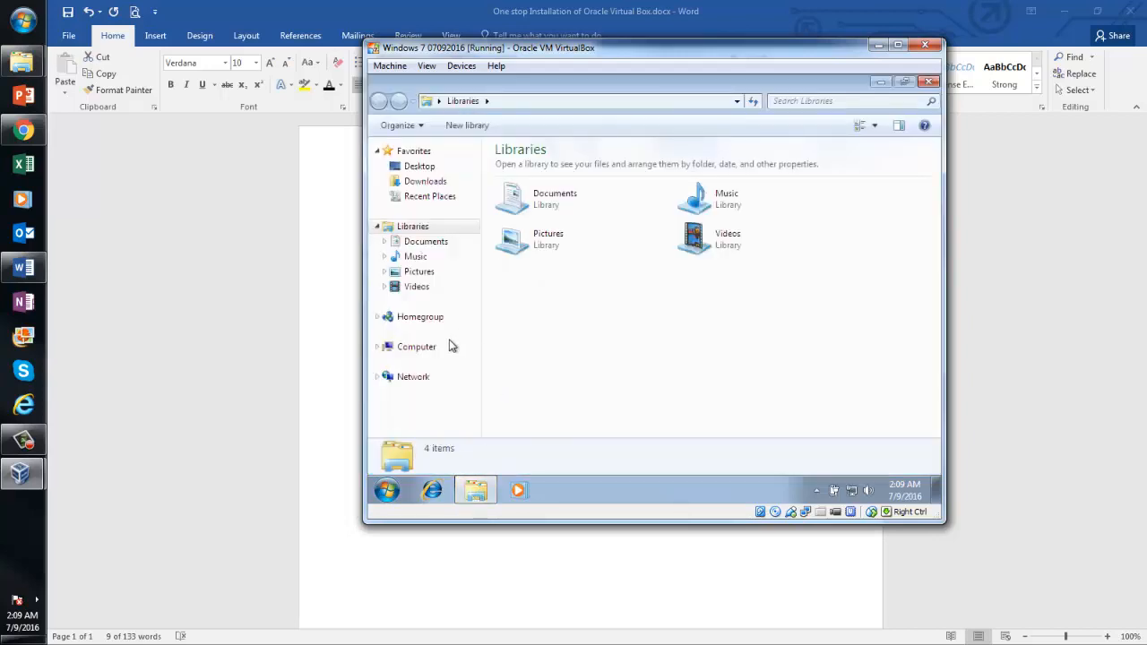
click(421, 350)
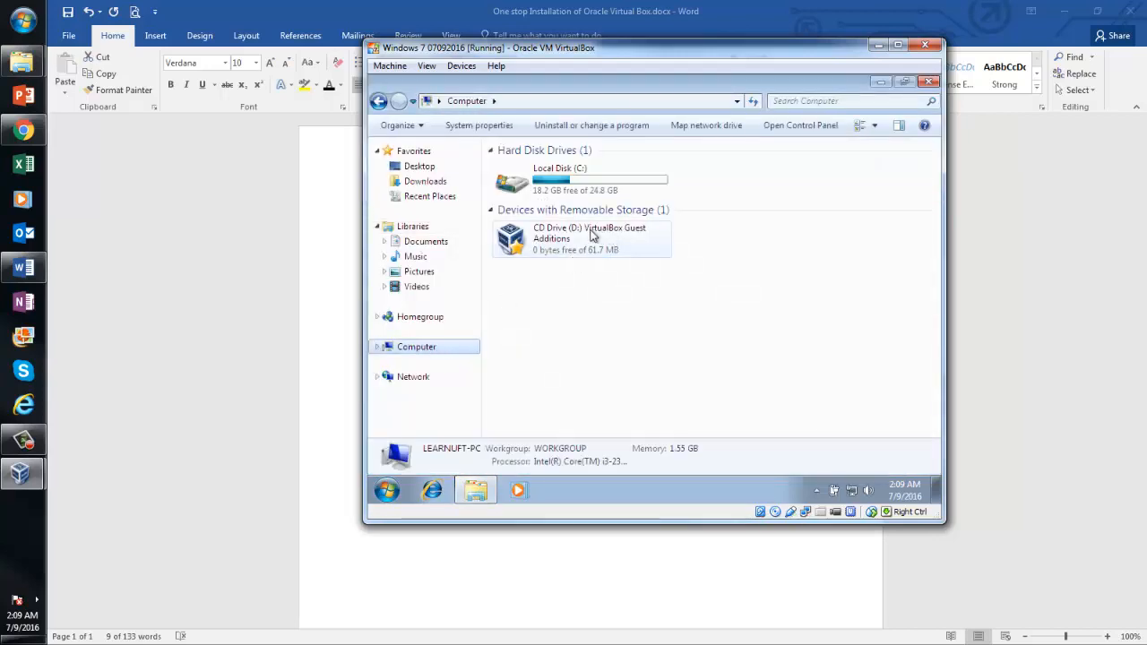
click(461, 66)
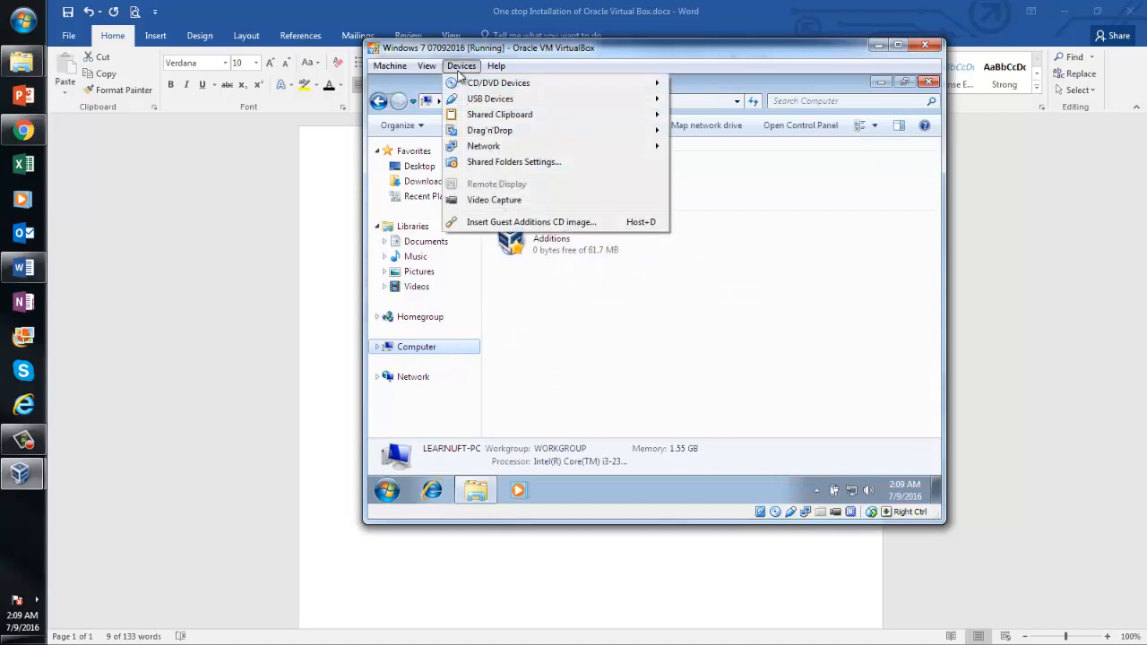
click(531, 221)
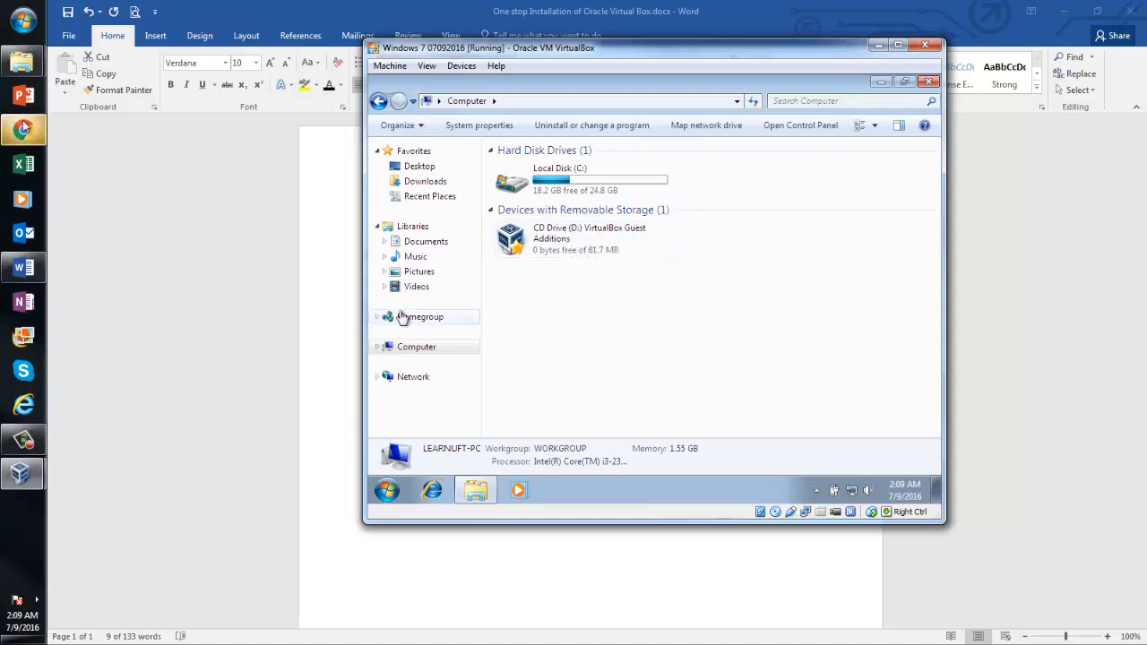
click(24, 77)
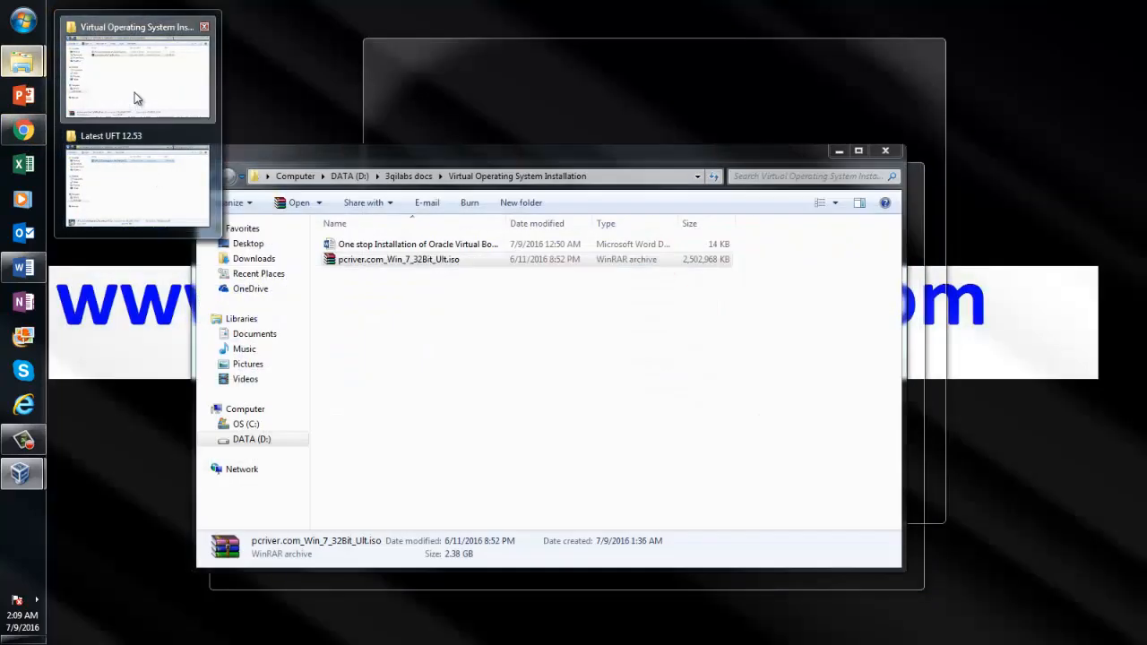
In the host Explorer, return to 3qilabs docs and open the Latest UFT 12.53 folder
click(136, 99)
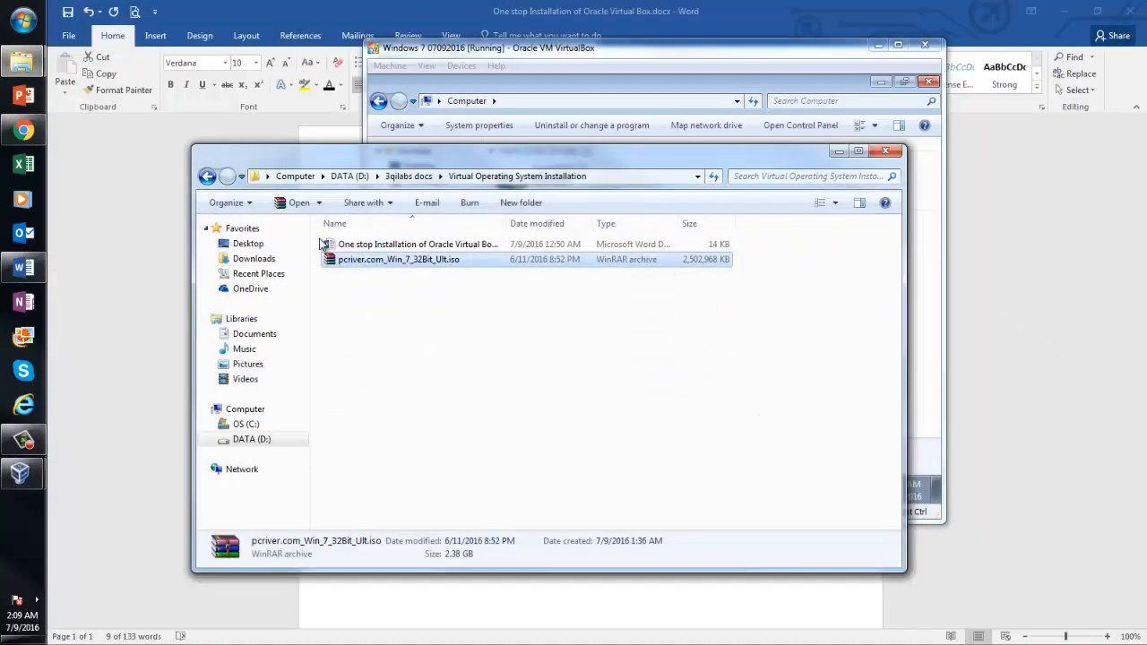
click(207, 176)
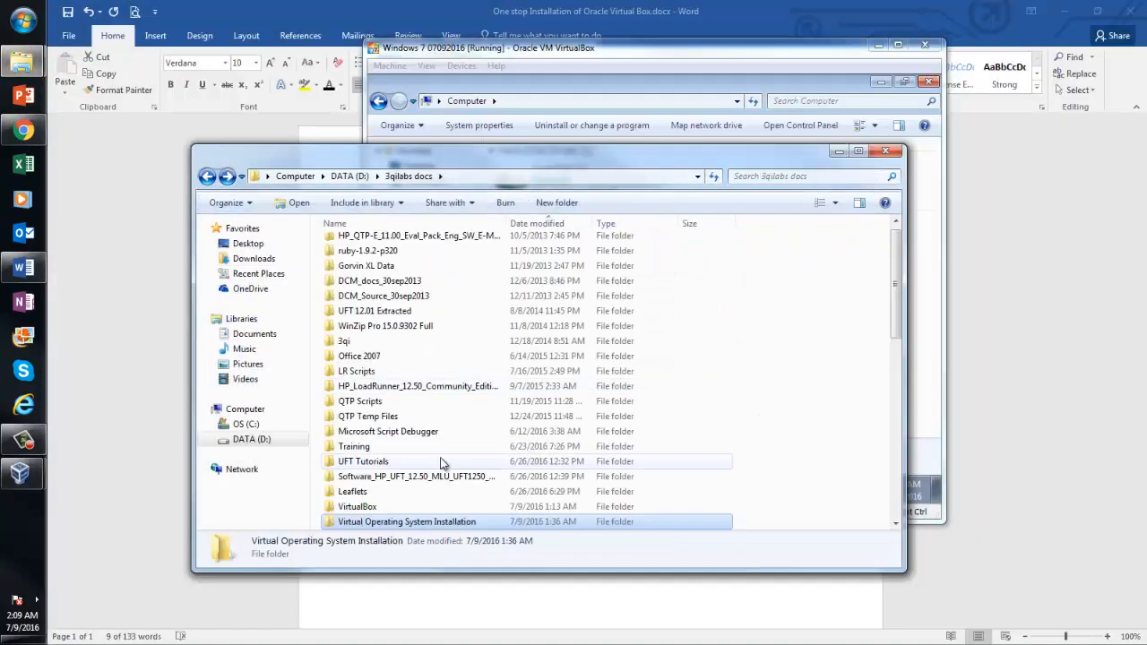
click(392, 310)
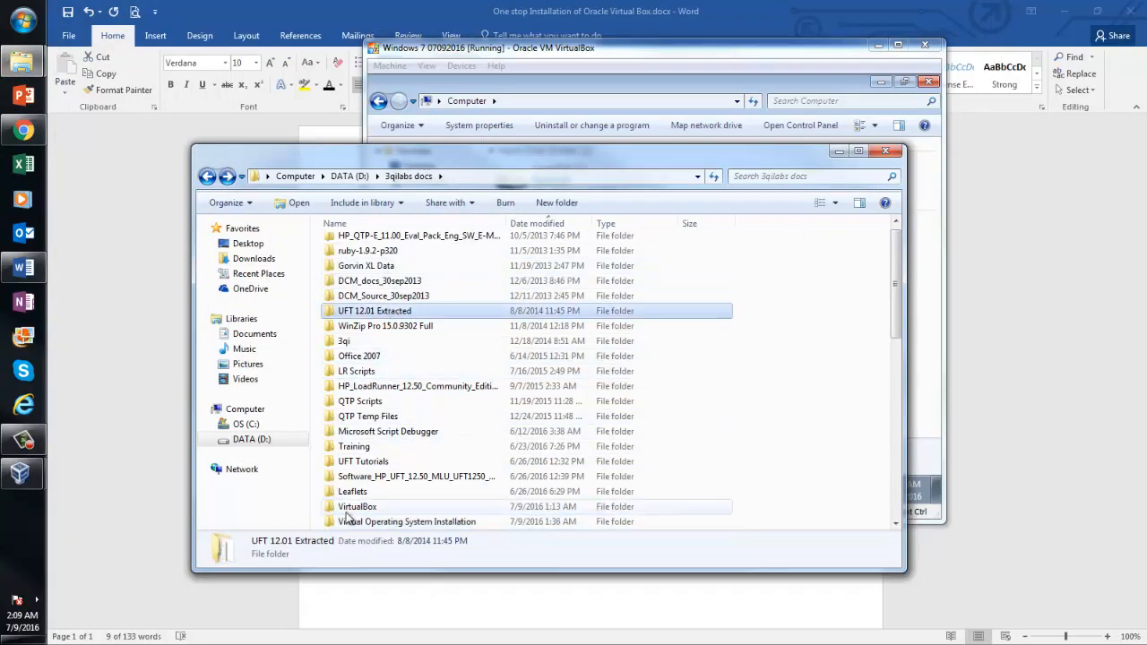
click(367, 421)
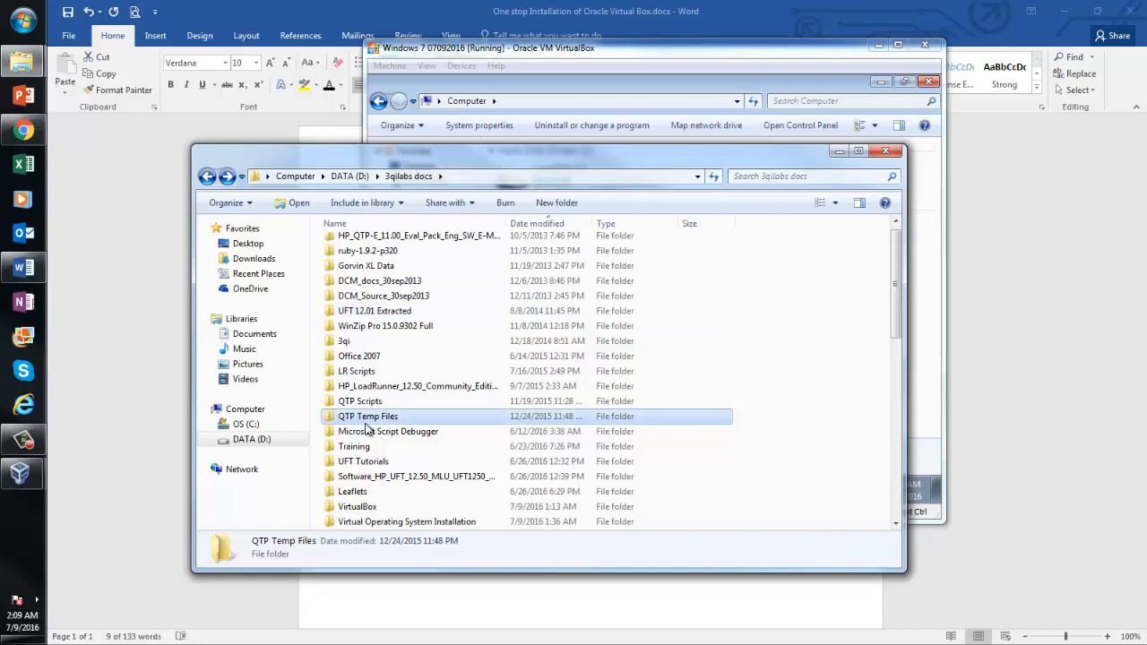
key(l)
key(a)
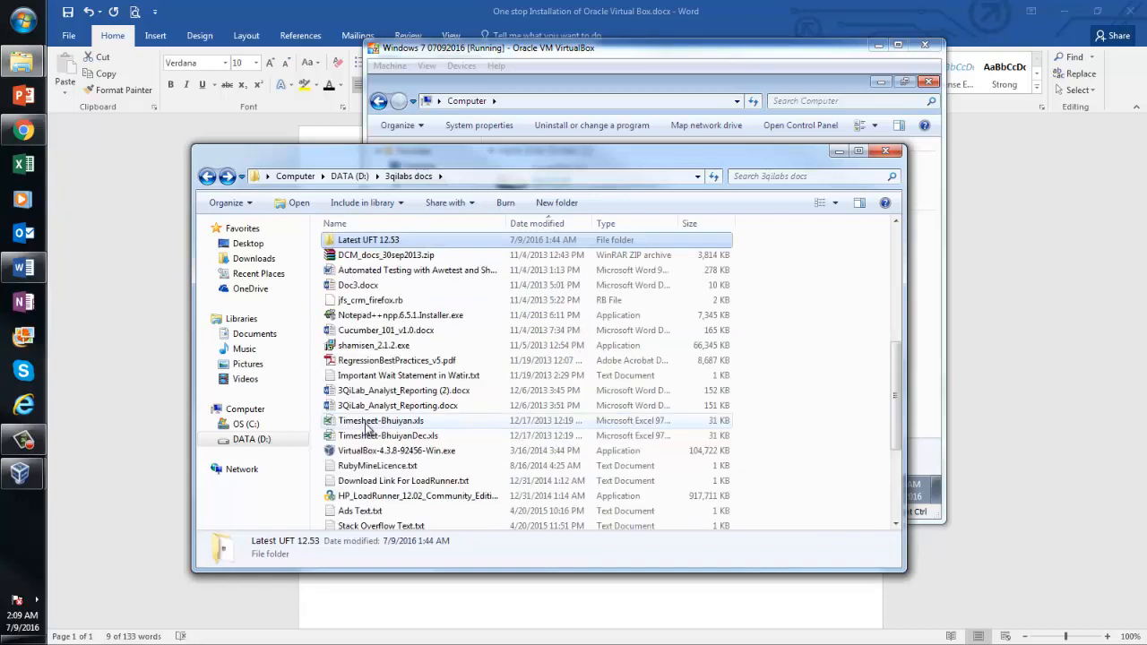
double_click(368, 242)
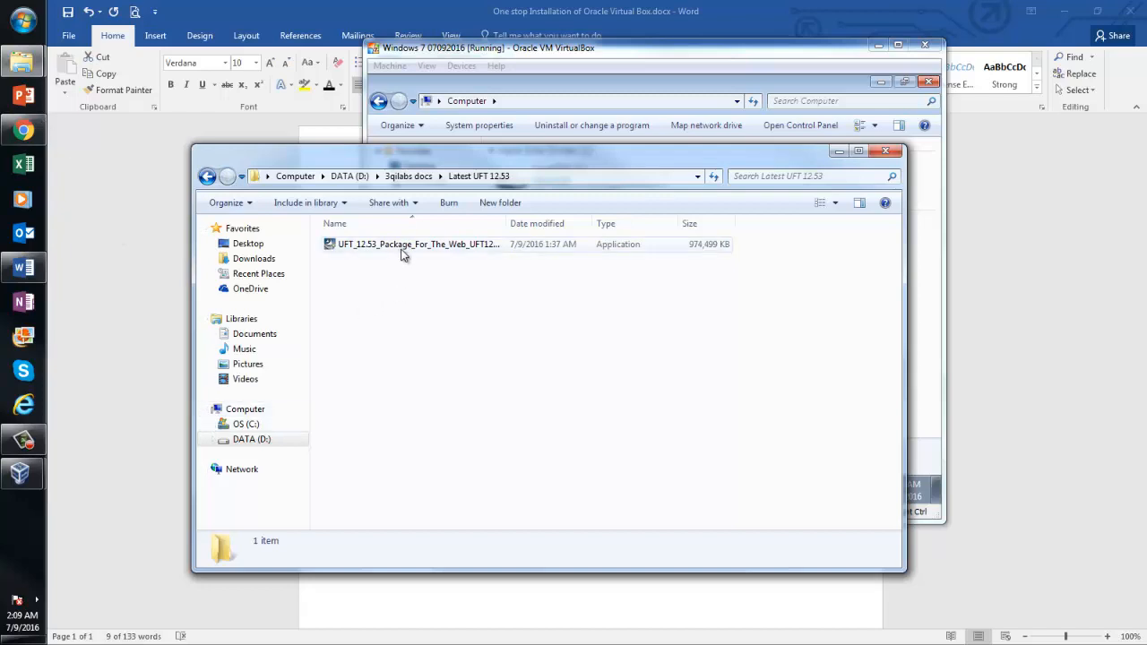
Navigate the host Explorer up to the DATA (D:) drive root, then bring the VM back
click(24, 473)
click(146, 534)
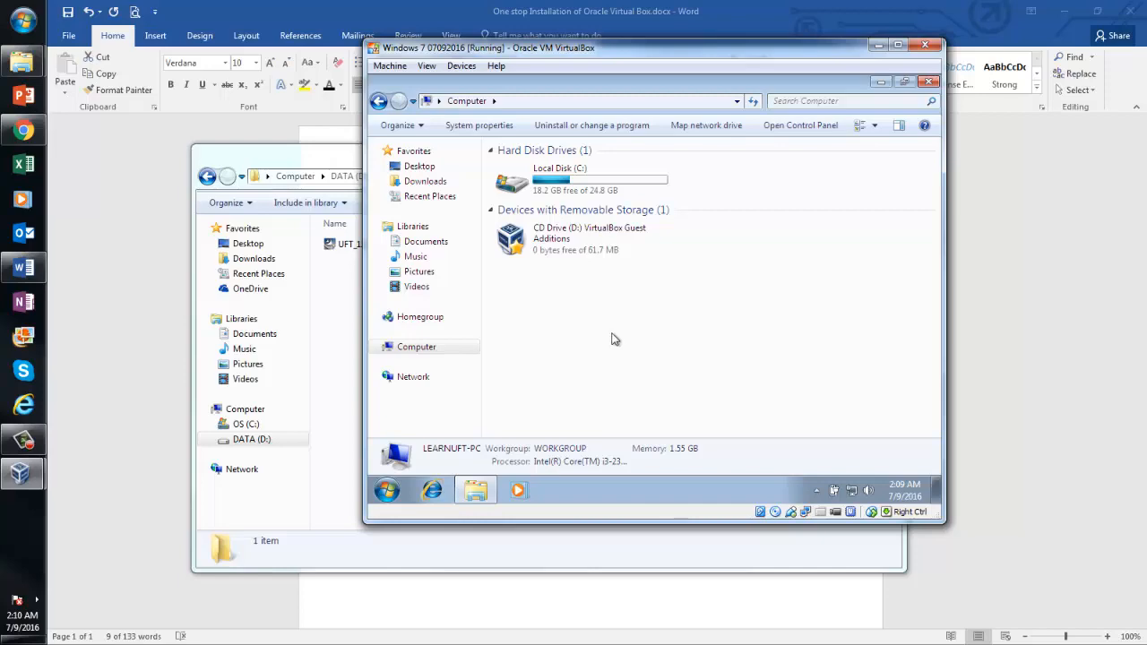
mouse_move(22, 61)
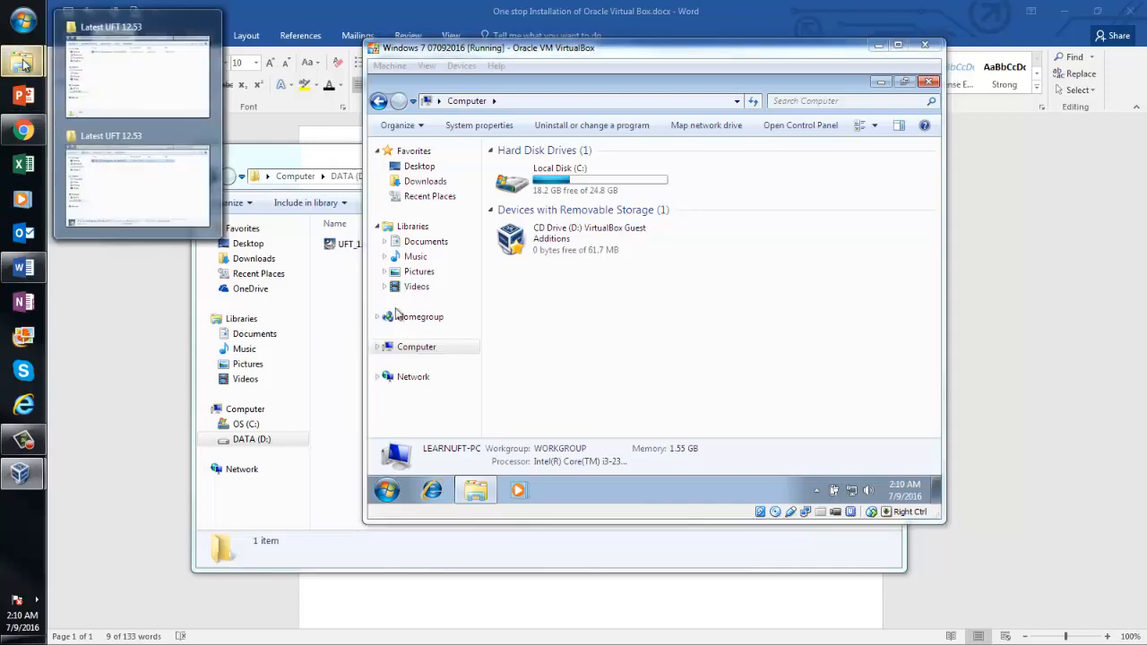
mouse_move(128, 137)
click(123, 92)
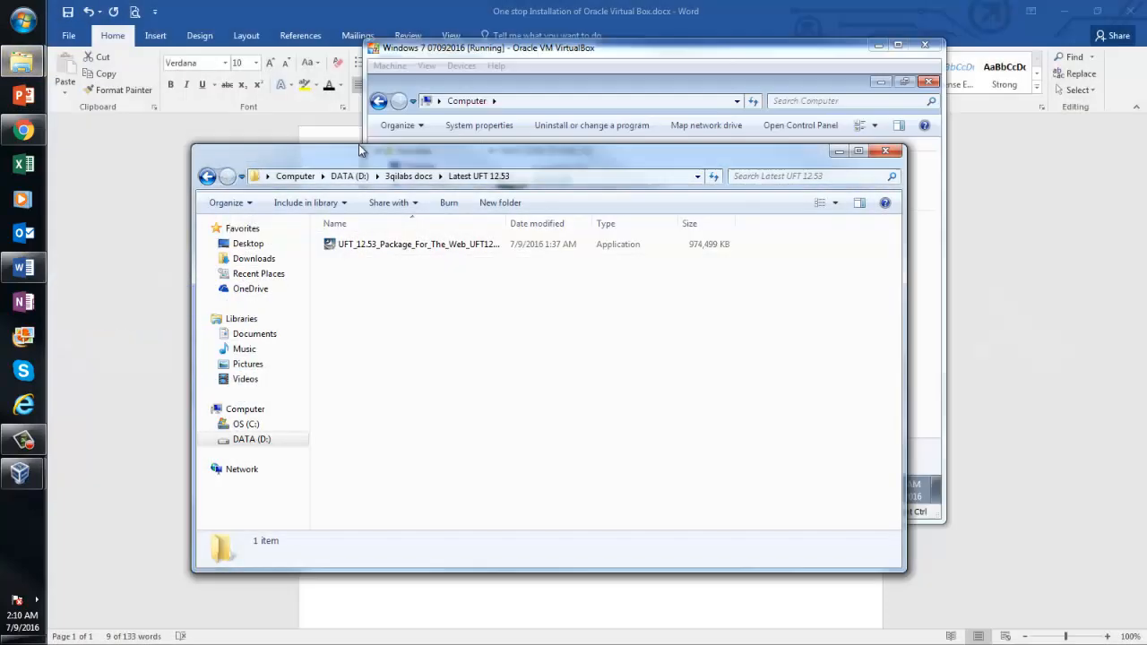
click(407, 177)
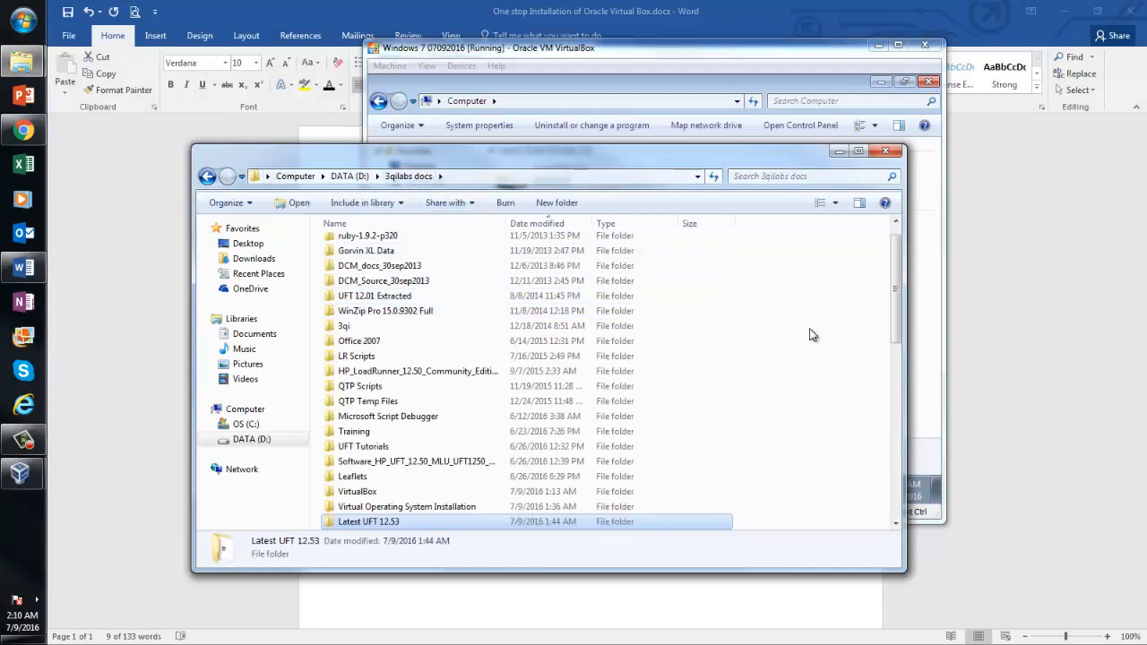
click(206, 177)
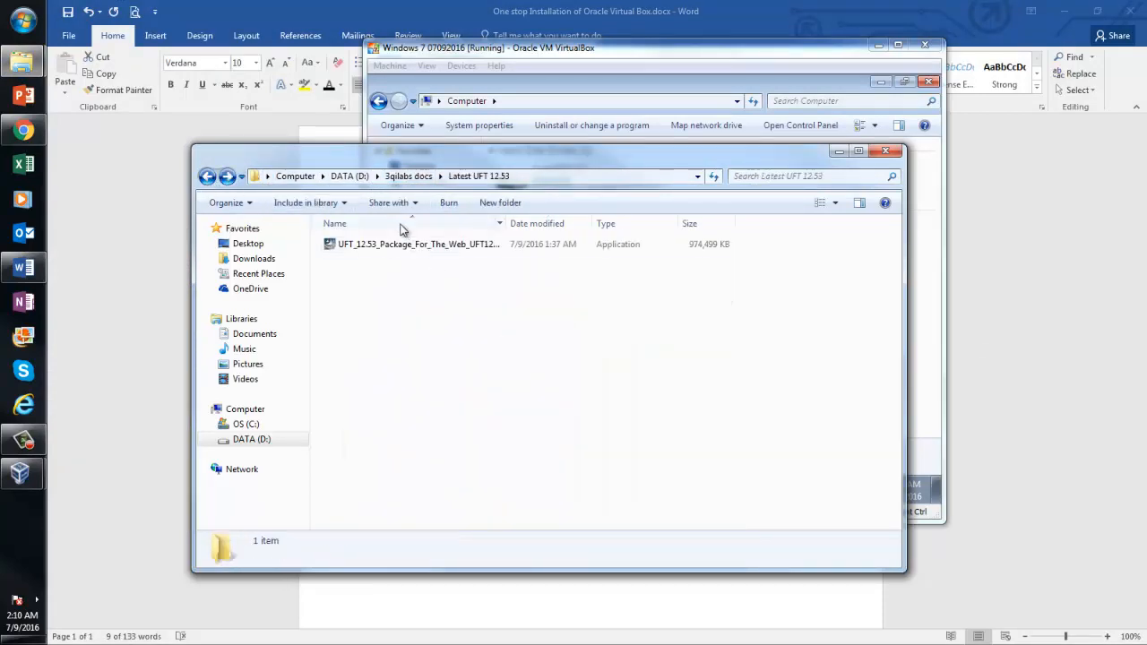
click(349, 177)
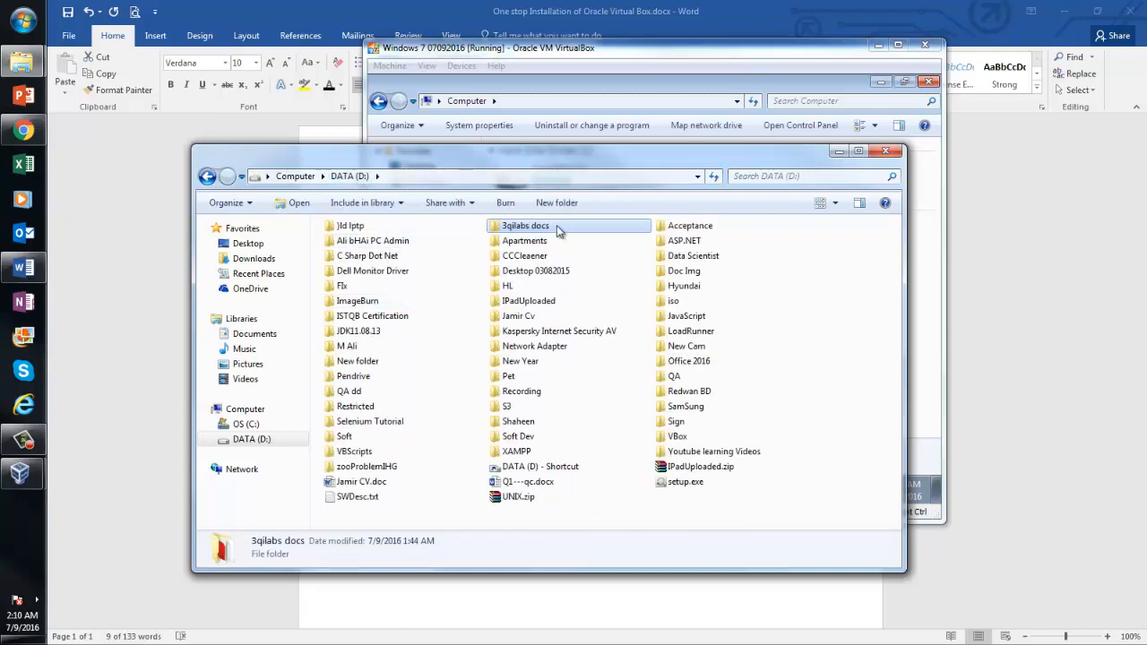
click(923, 291)
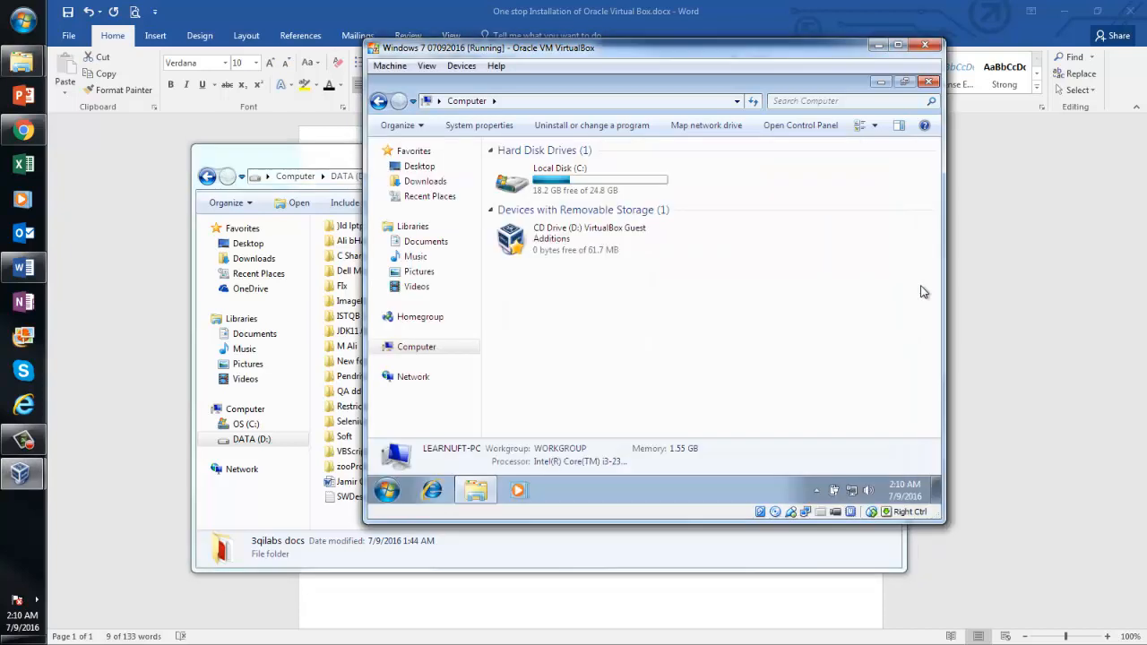
Open the guest's CD Drive (D:) and launch VBoxWindowsAdditions-x86
double_click(562, 240)
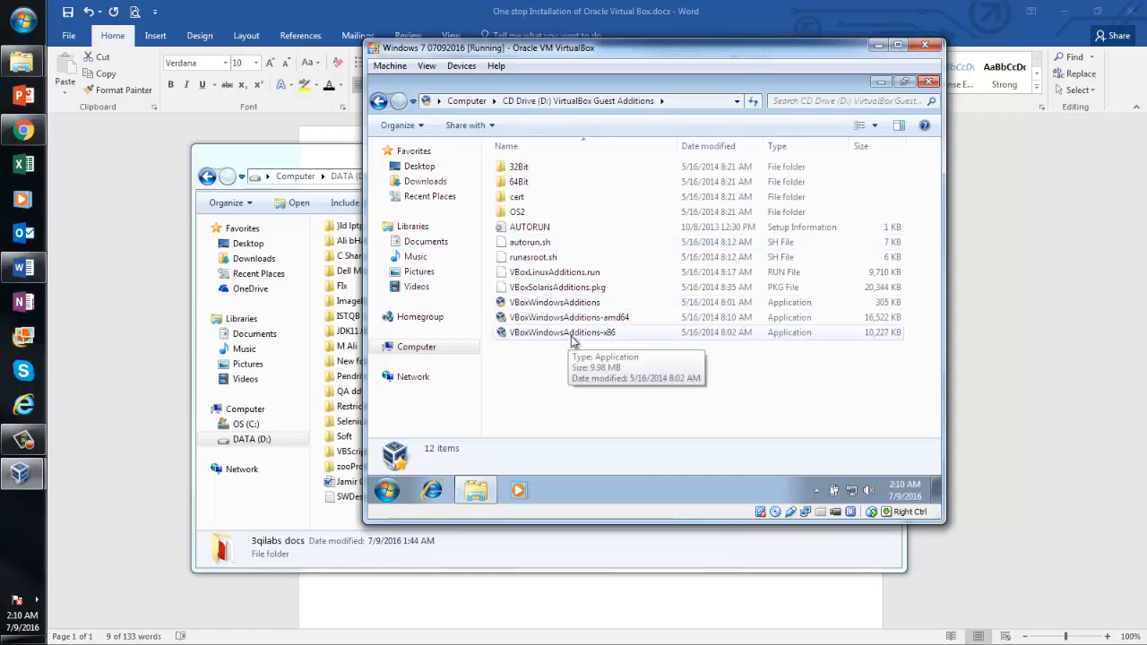
click(571, 337)
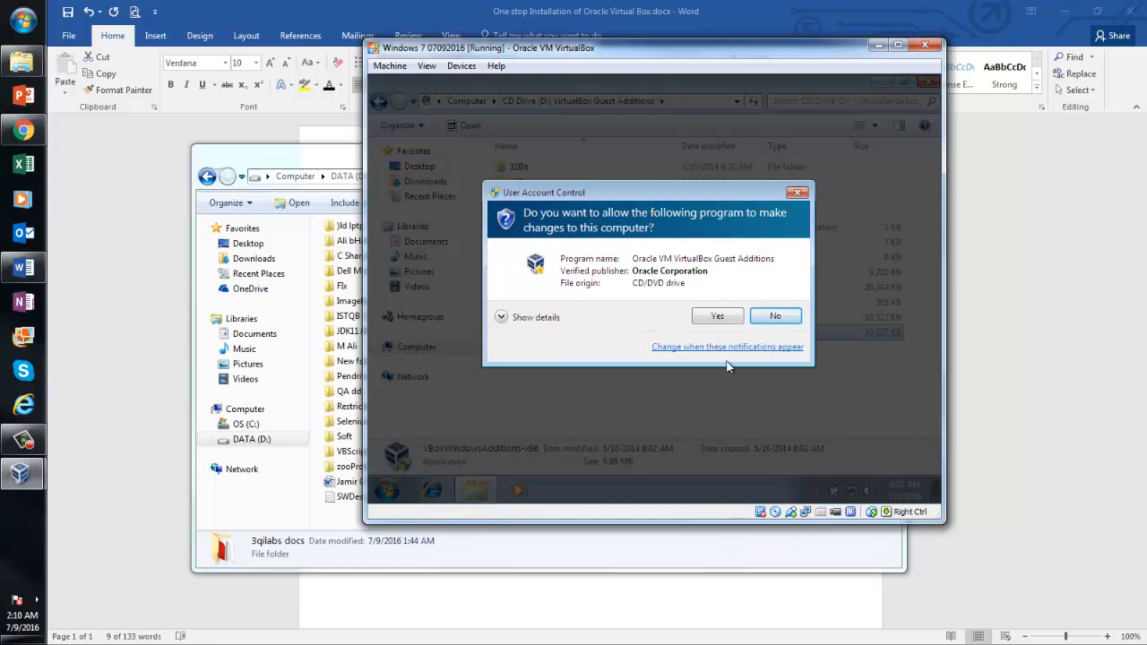
Install Guest Additions 4.3.12 with default options, trusting Oracle's driver, and defer the reboot
click(718, 319)
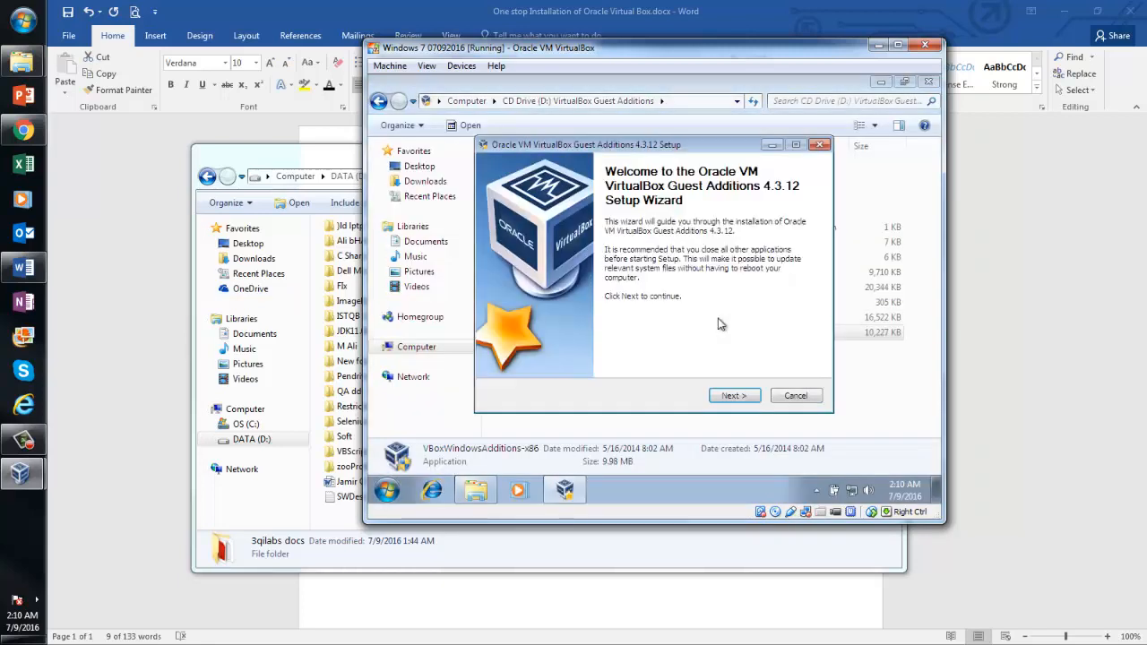
click(733, 396)
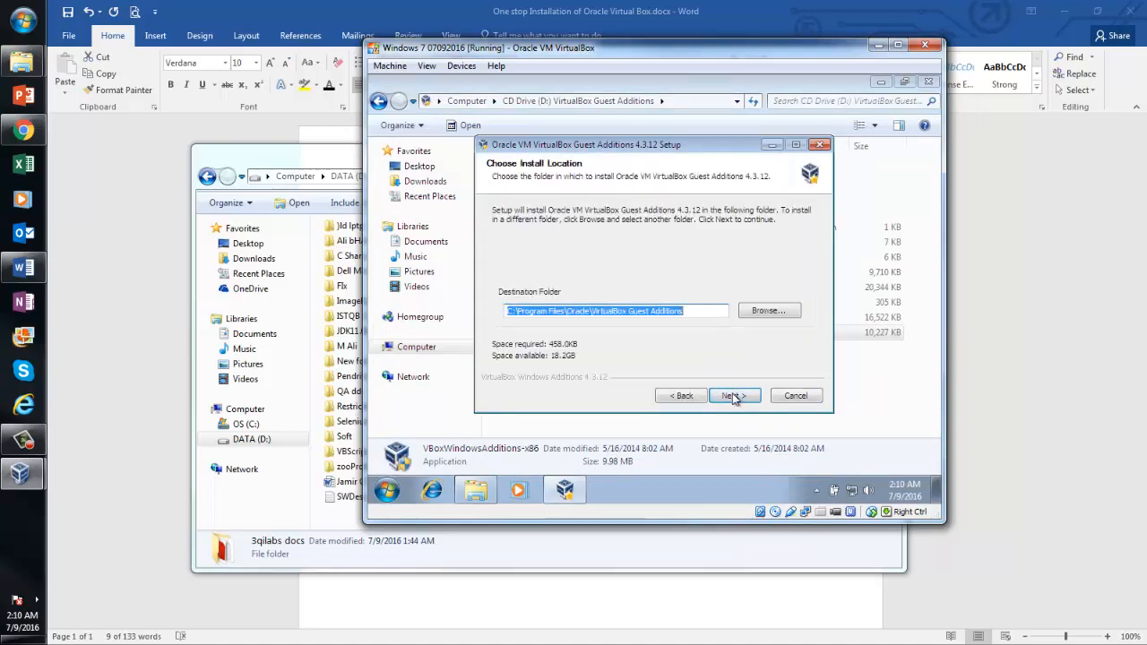
click(732, 395)
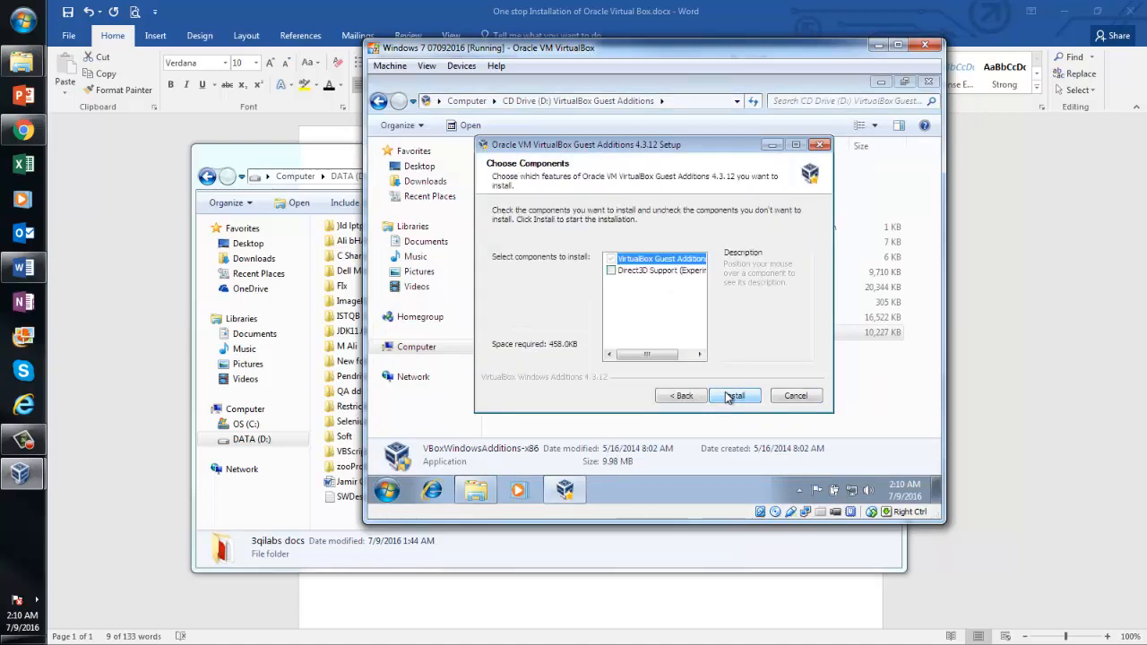
click(729, 396)
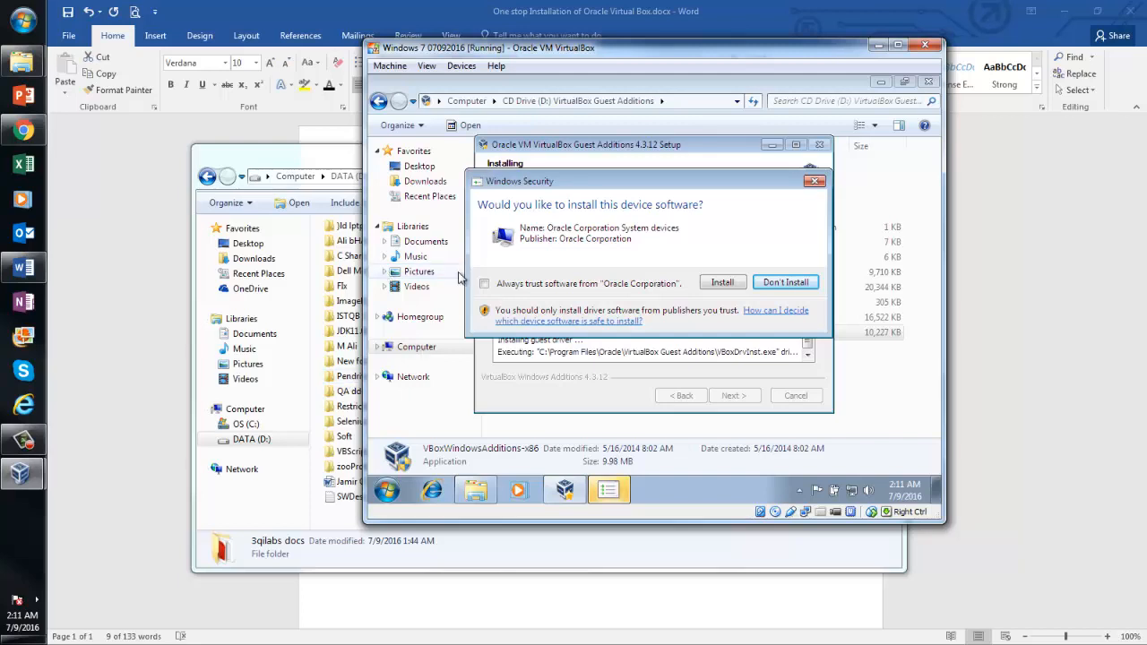
click(485, 284)
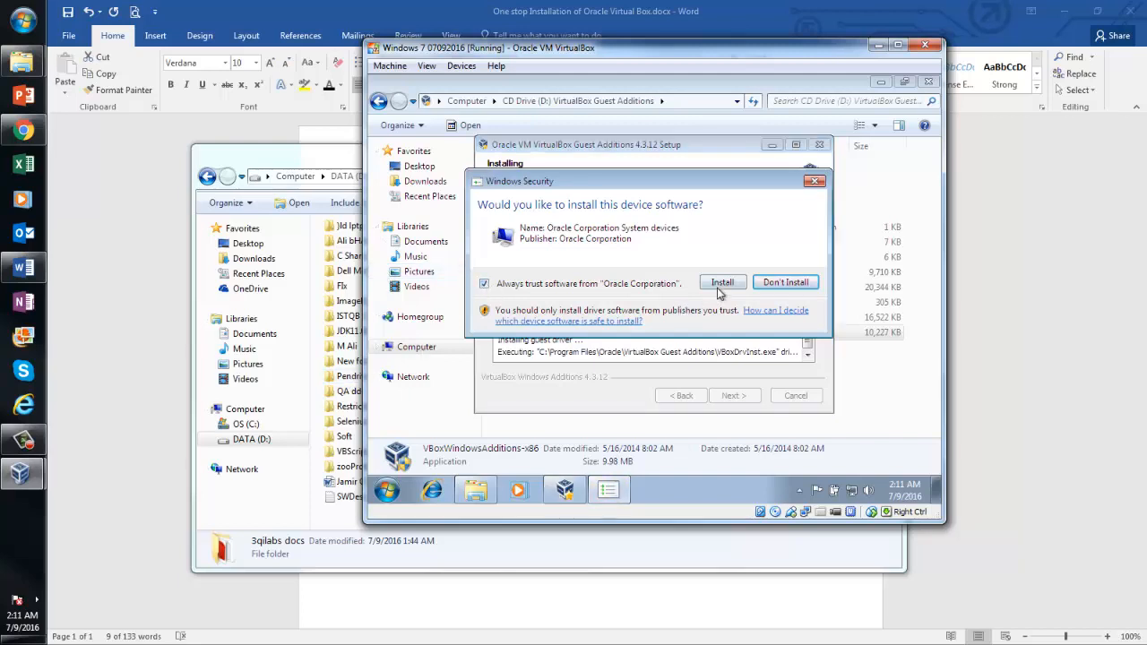
click(721, 283)
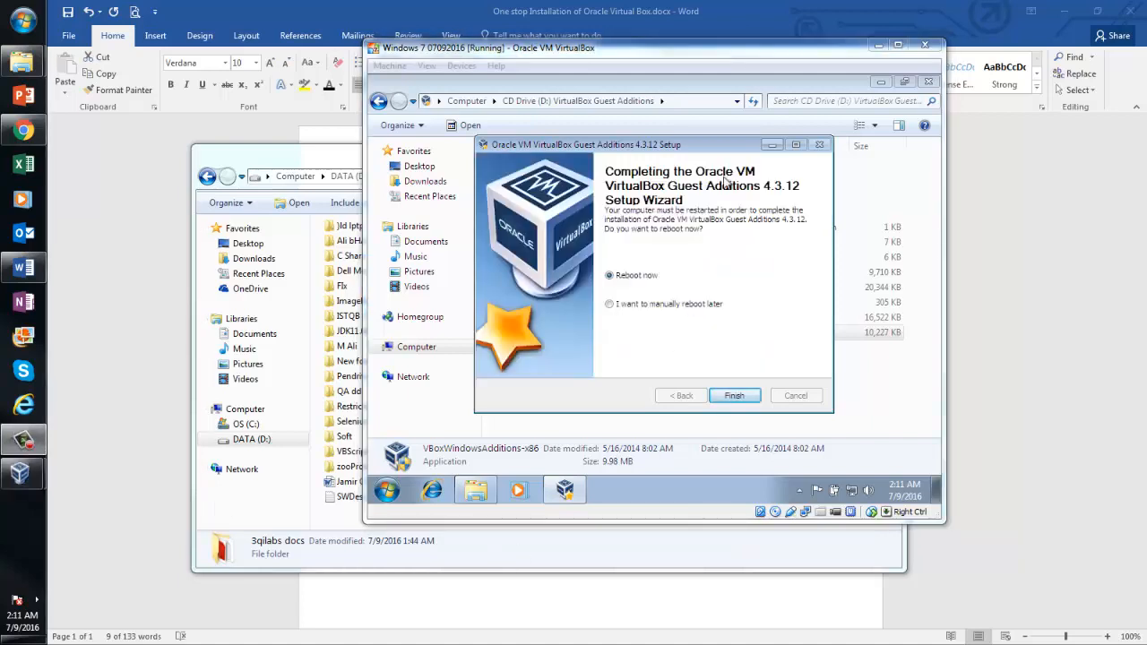
click(610, 305)
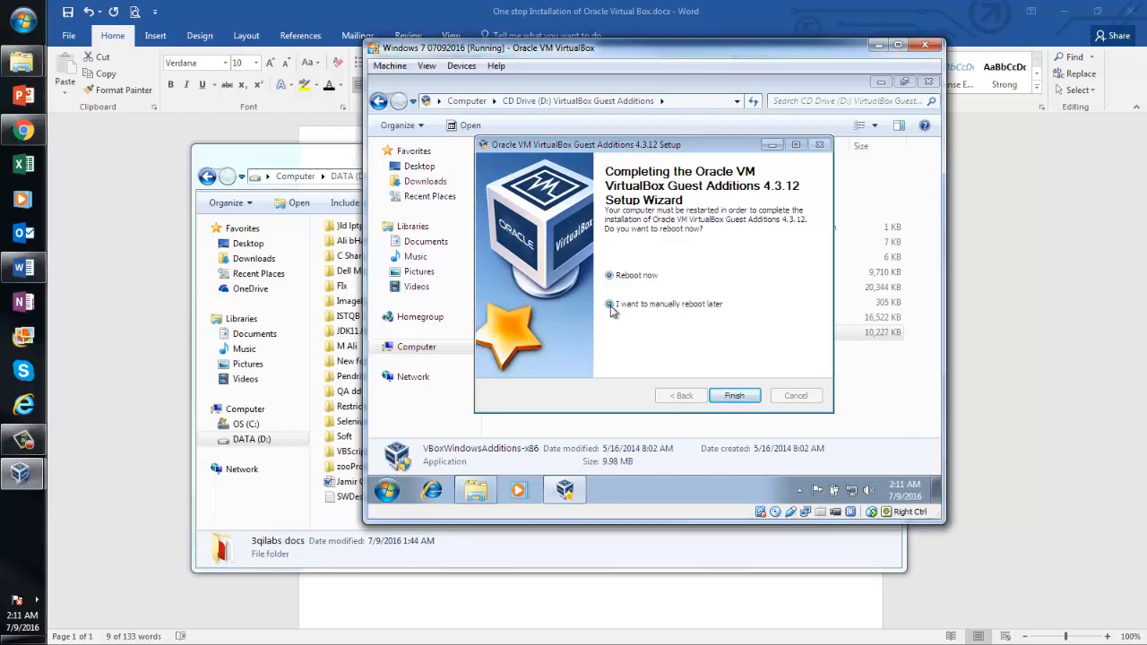
click(727, 396)
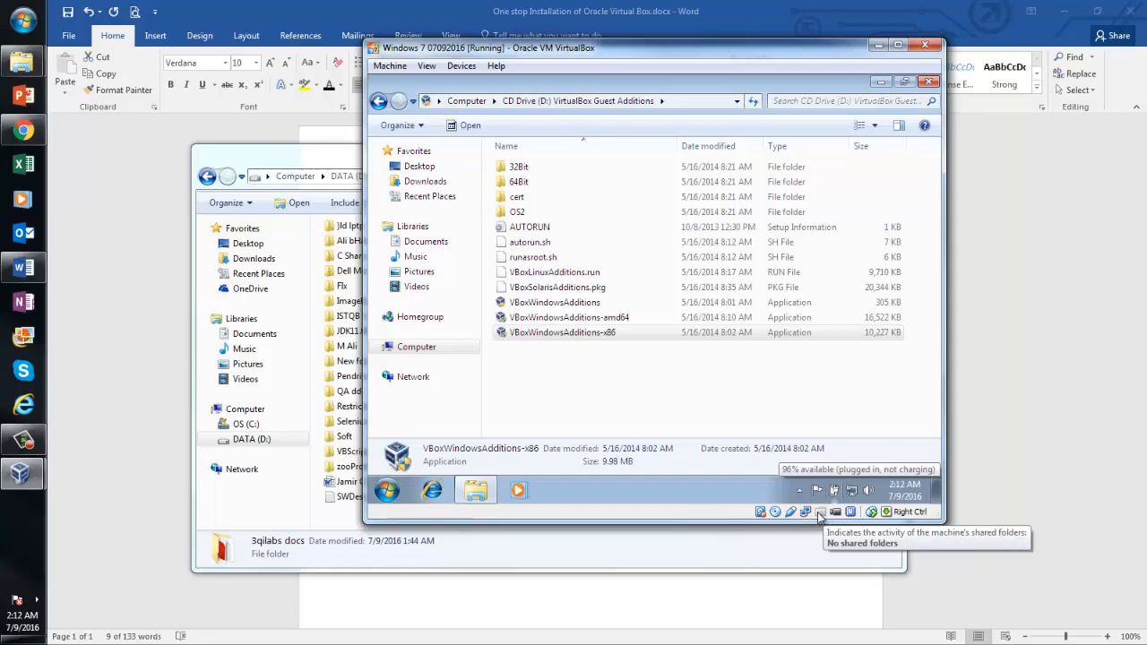
Start adding a shared folder and browse the host to DATA (D:) > 3qilabs docs
right_click(821, 517)
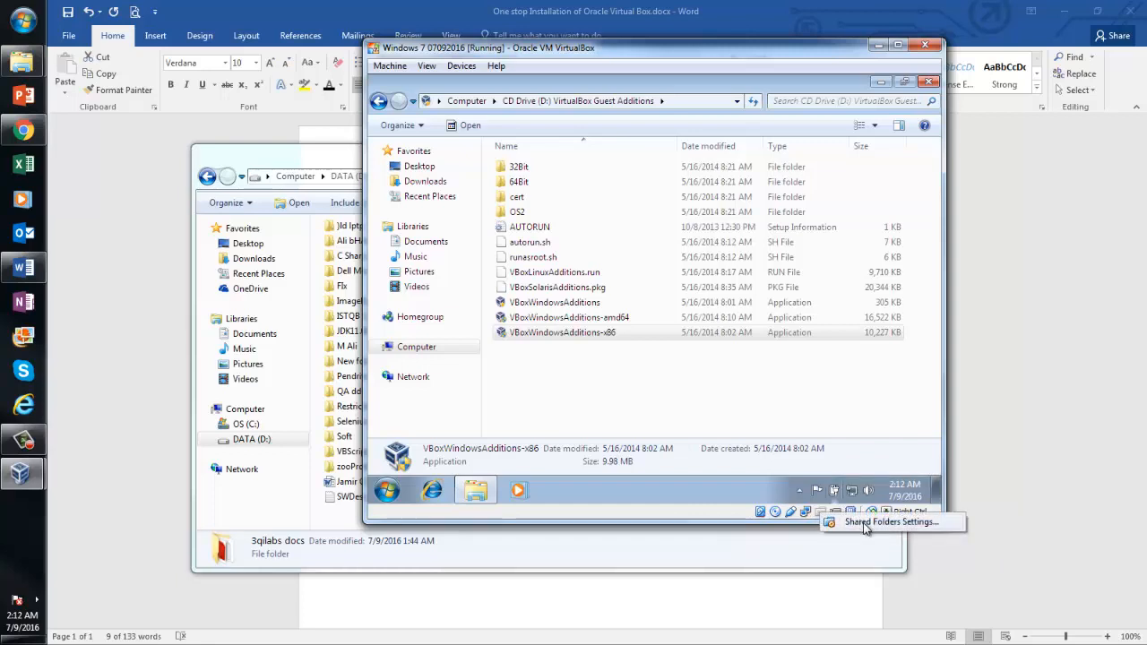
click(864, 527)
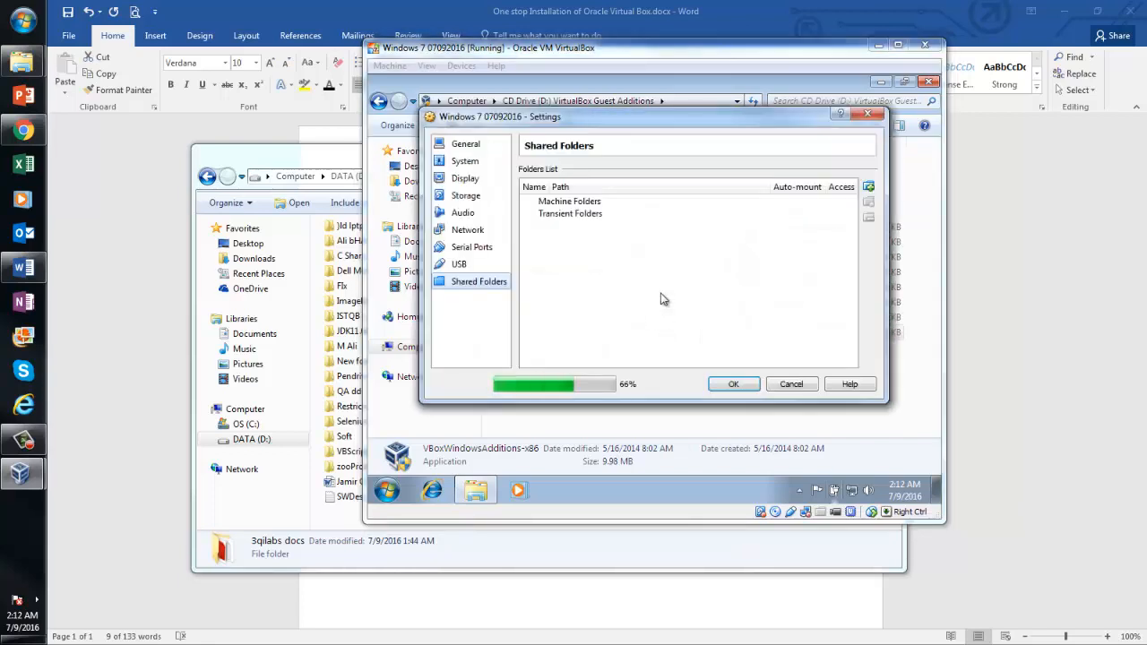
click(870, 187)
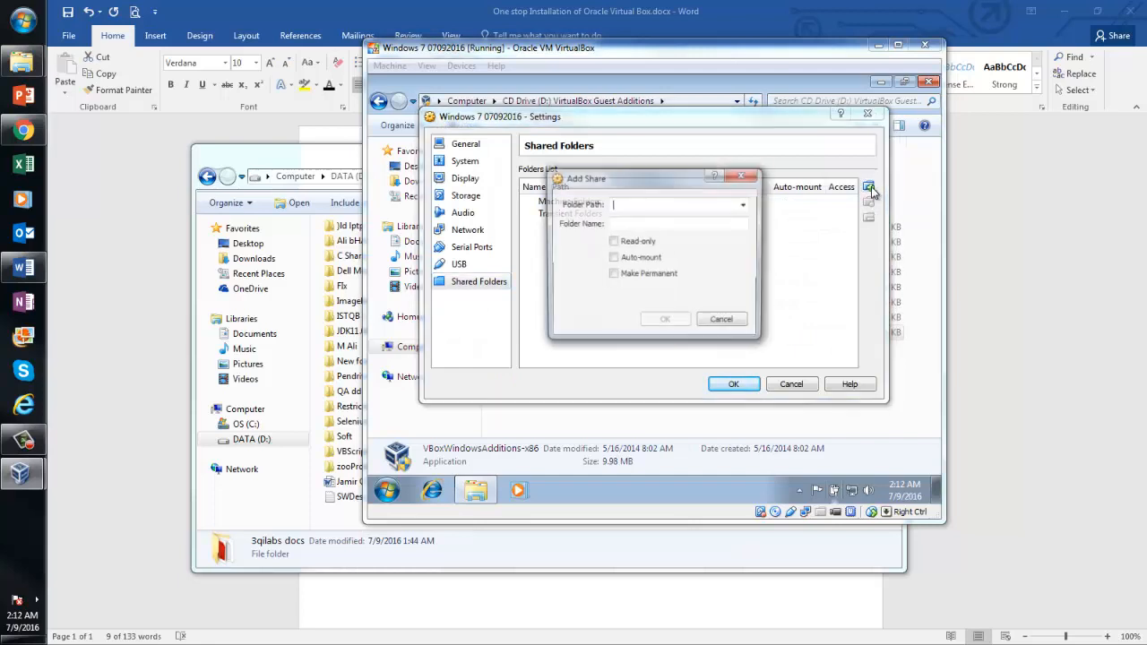
click(744, 207)
click(673, 232)
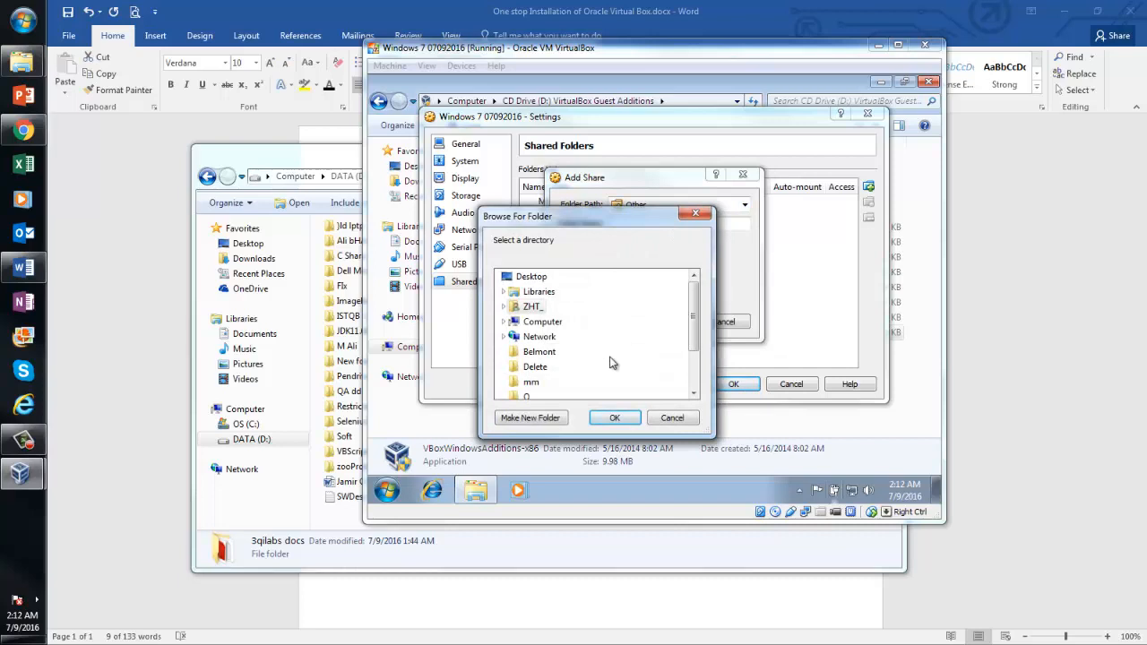
click(504, 320)
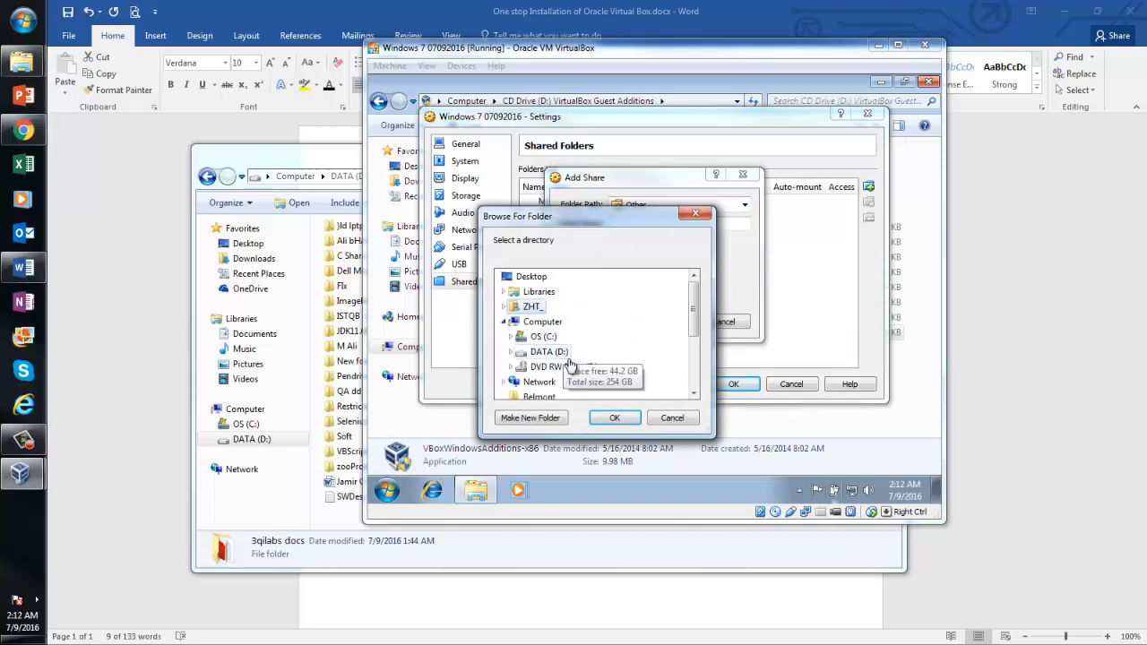
click(511, 353)
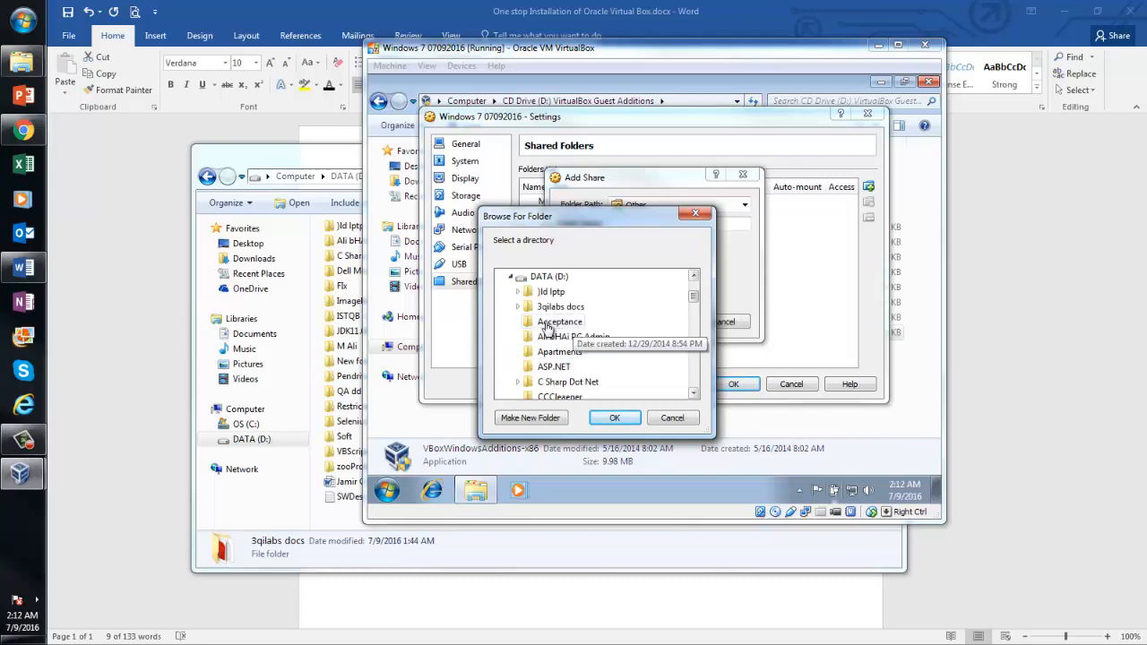
click(540, 310)
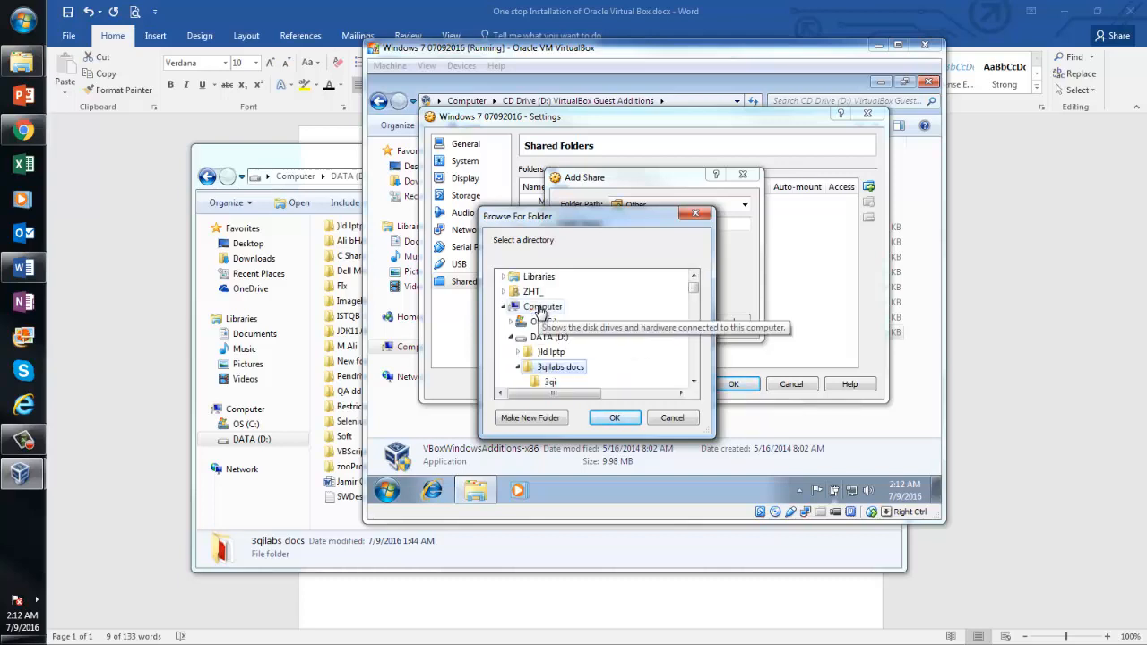
Choose 3qilabs docs in the folder browser, setting the share path to D:\3qilabs docs
click(693, 383)
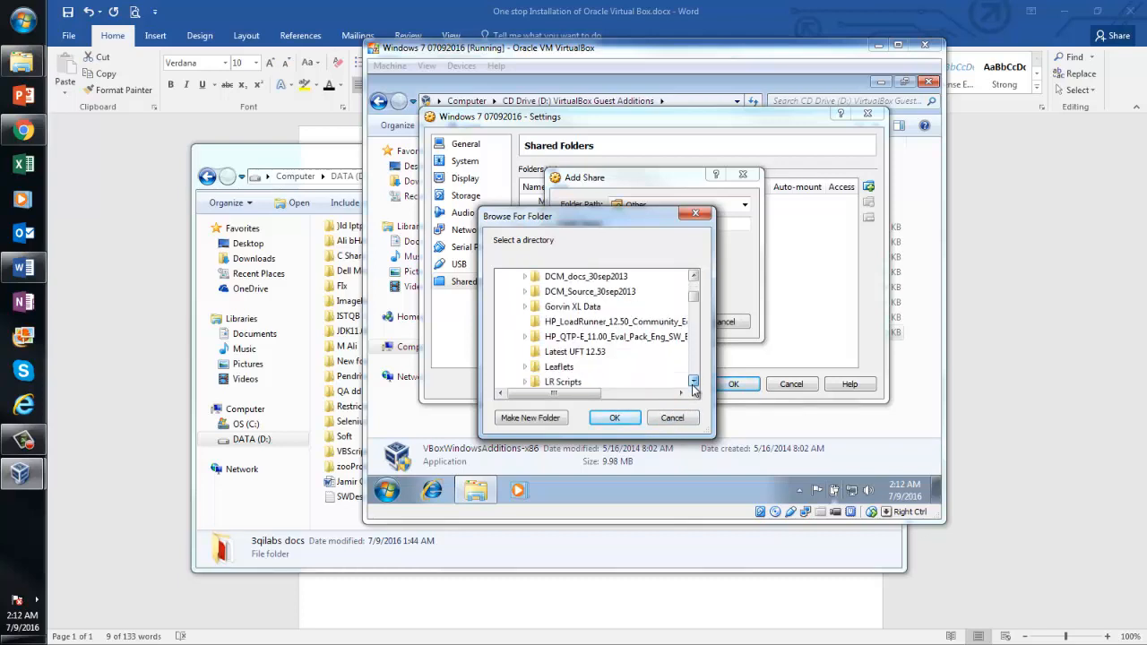
click(693, 383)
click(693, 382)
click(693, 382)
click(693, 382)
click(693, 383)
click(694, 382)
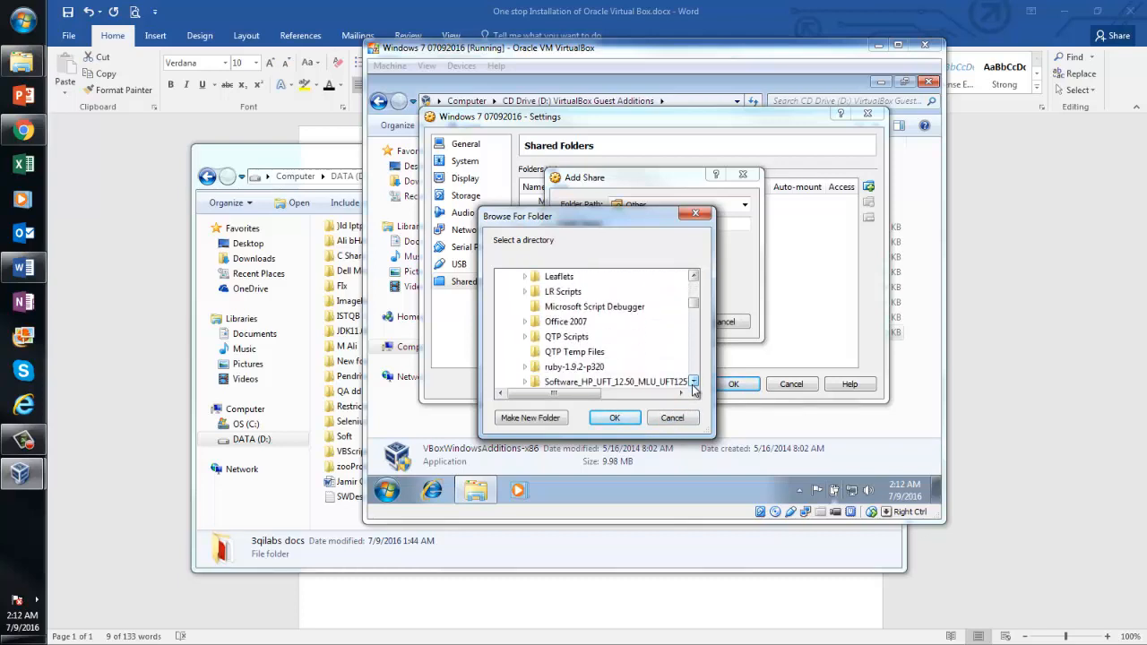
click(693, 382)
click(694, 383)
click(694, 383)
click(694, 383)
click(694, 382)
click(693, 382)
click(693, 383)
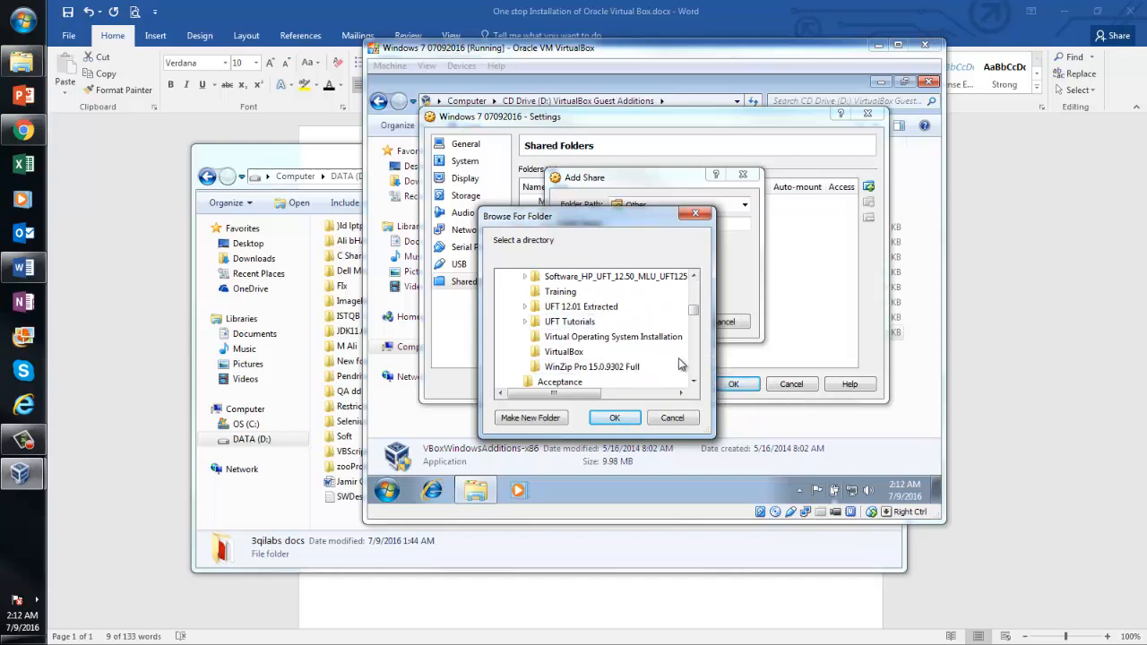
click(694, 276)
click(693, 276)
click(694, 276)
click(693, 276)
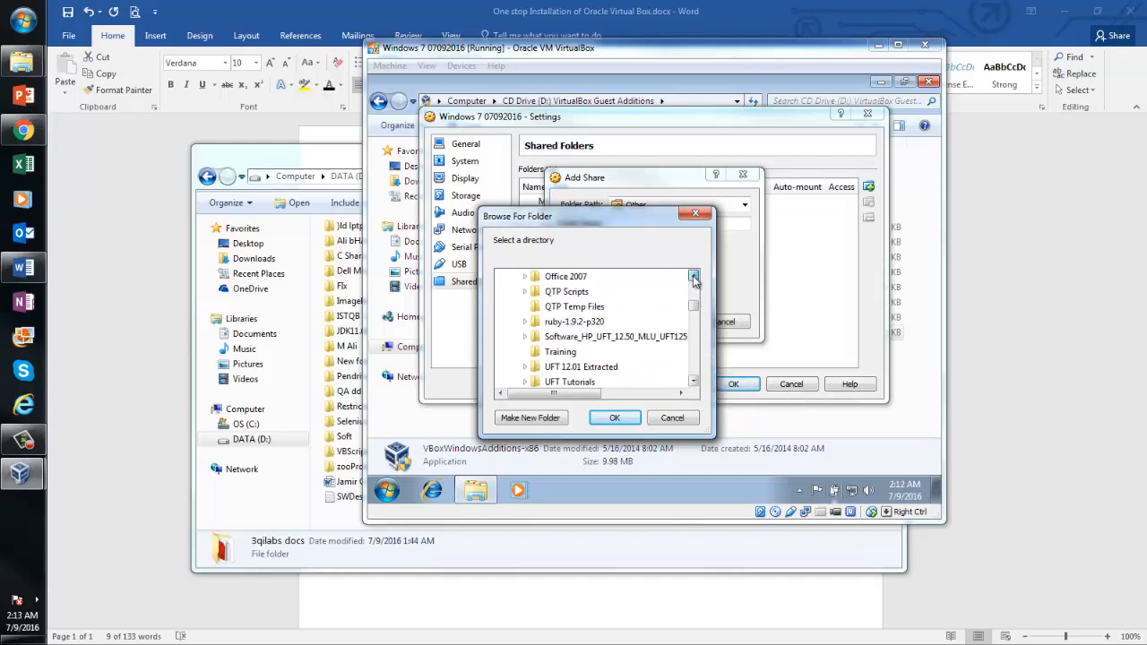
click(693, 276)
click(694, 276)
click(693, 276)
click(694, 276)
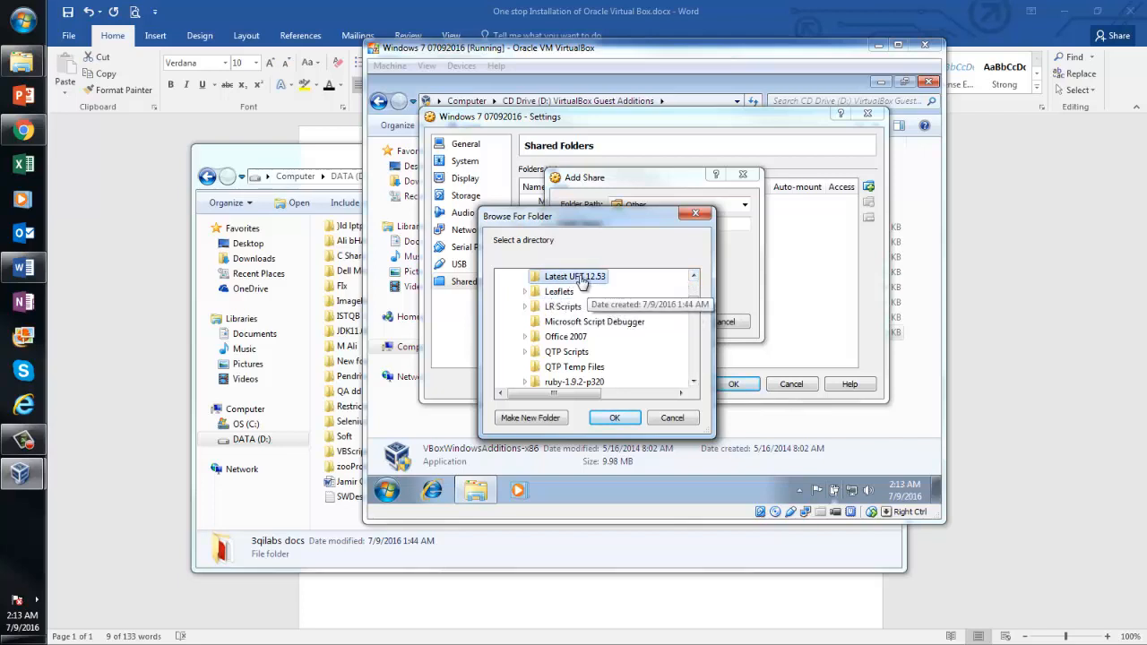
click(694, 277)
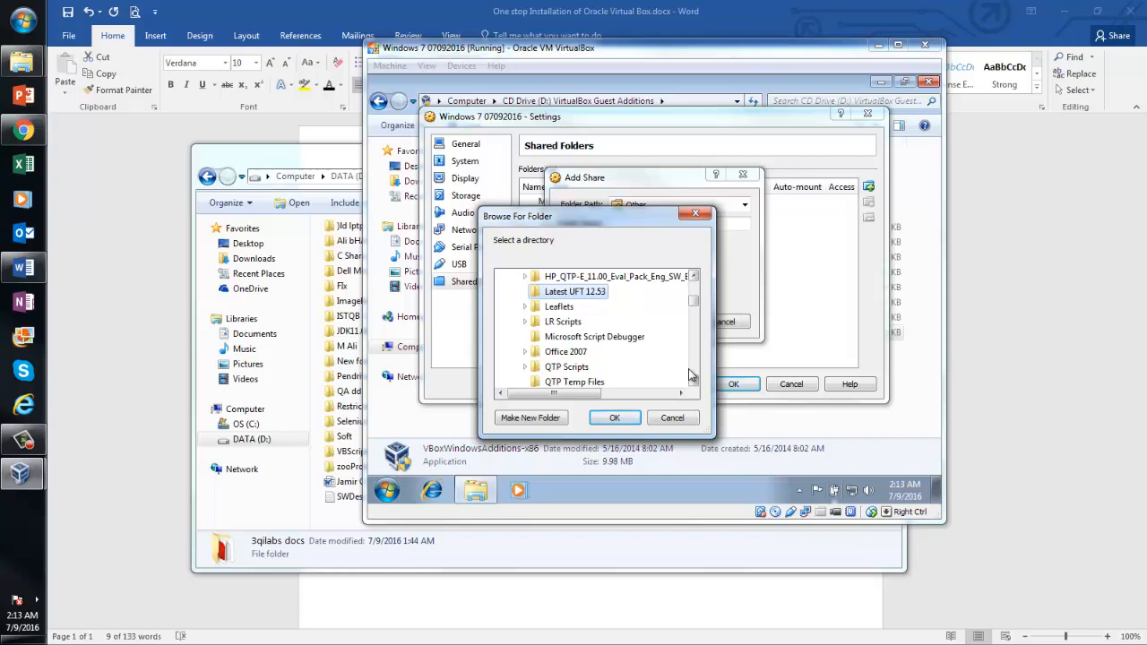
click(695, 278)
click(694, 278)
click(694, 278)
click(694, 278)
click(695, 277)
click(694, 277)
click(694, 278)
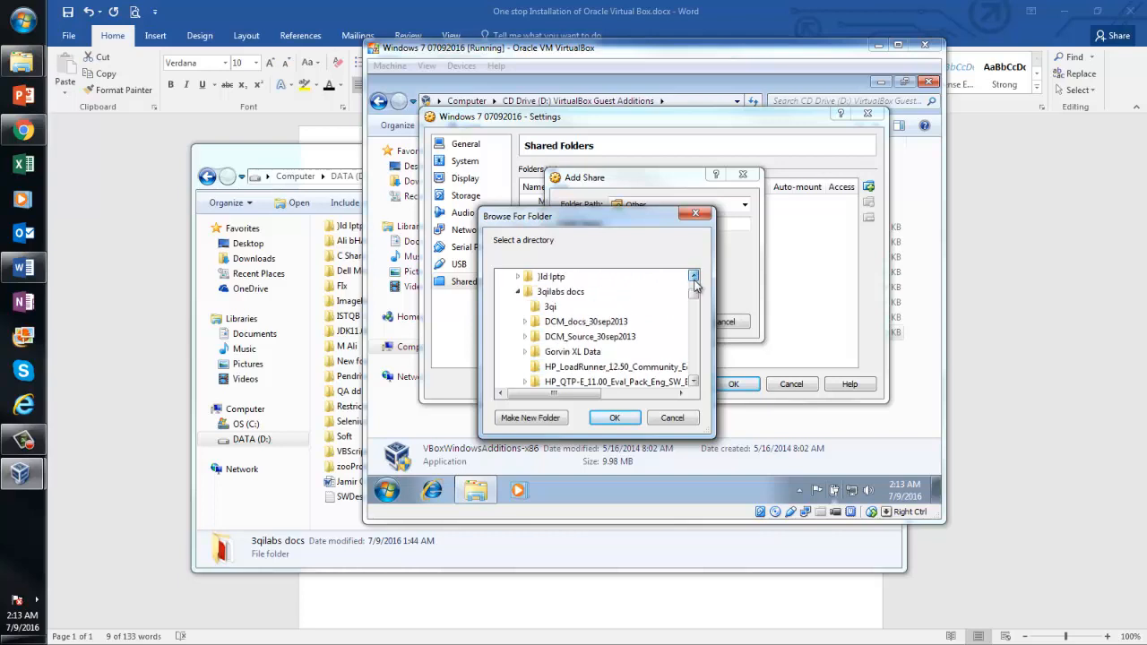
click(694, 278)
click(560, 306)
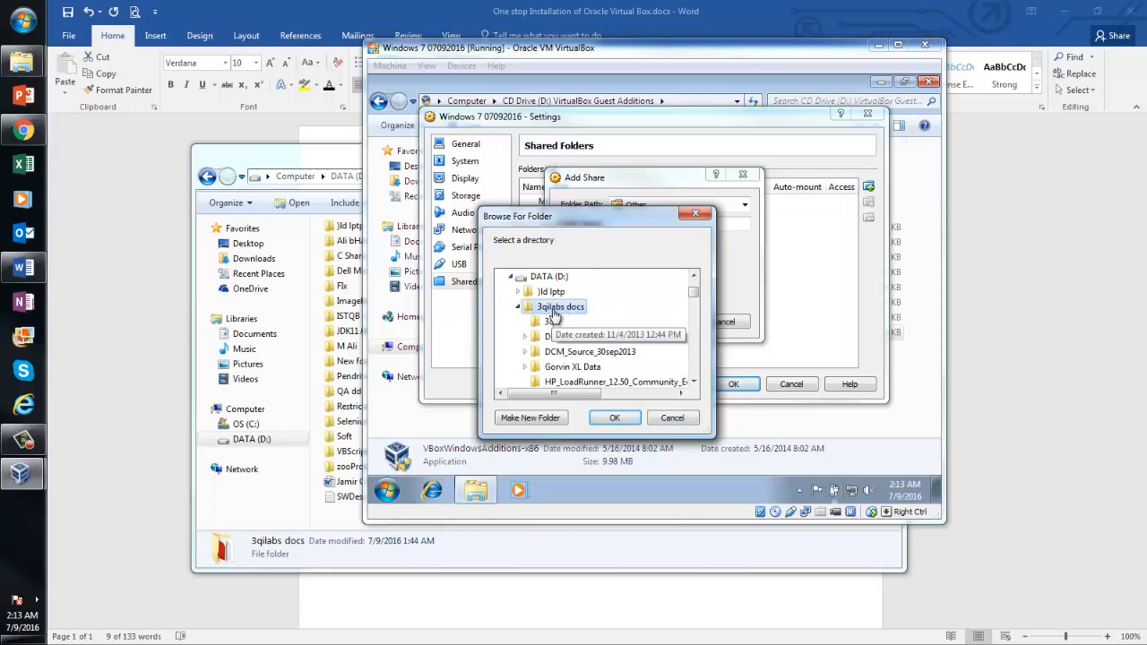
click(615, 418)
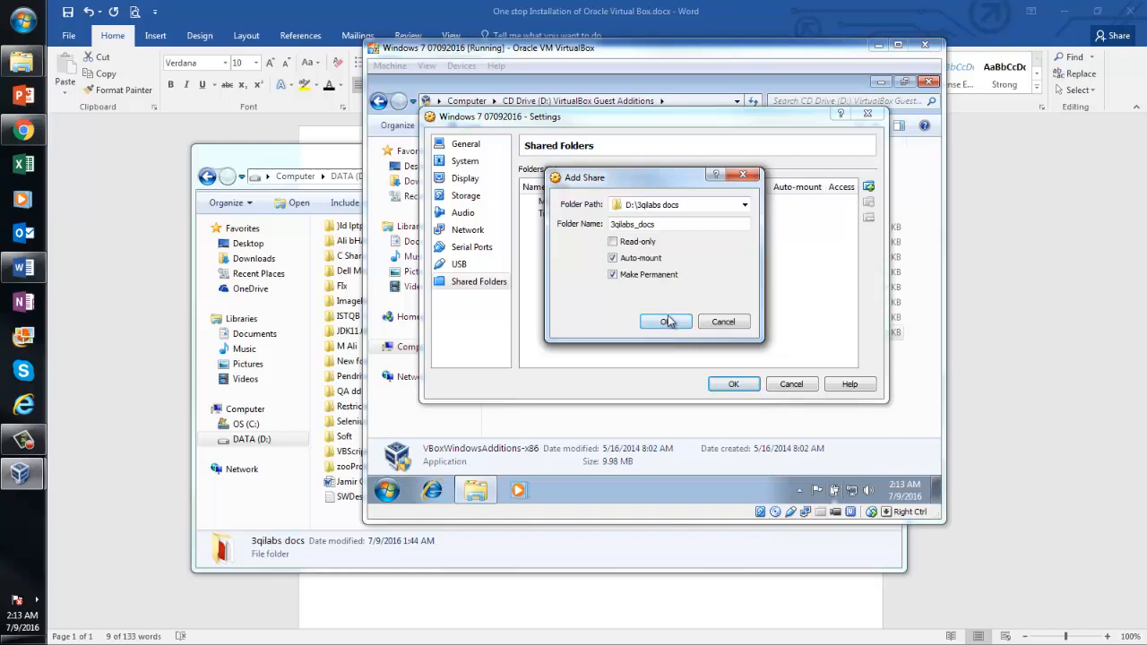
Confirm the 3qilabs_docs share, save the VM settings, and show Computer in the guest
click(665, 323)
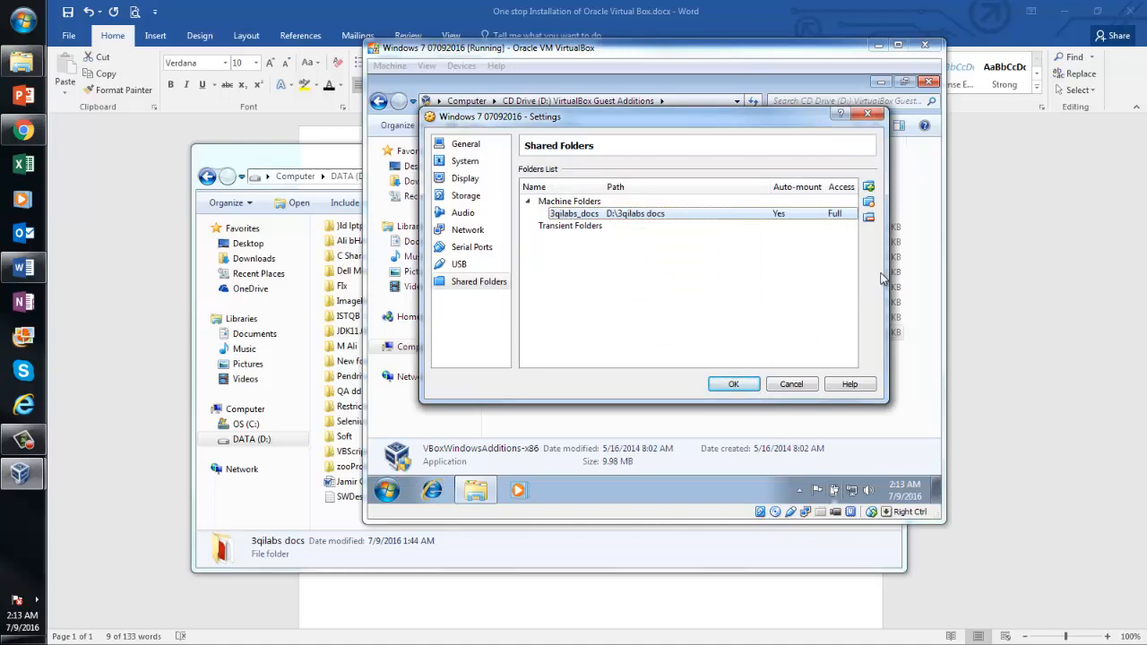
click(733, 384)
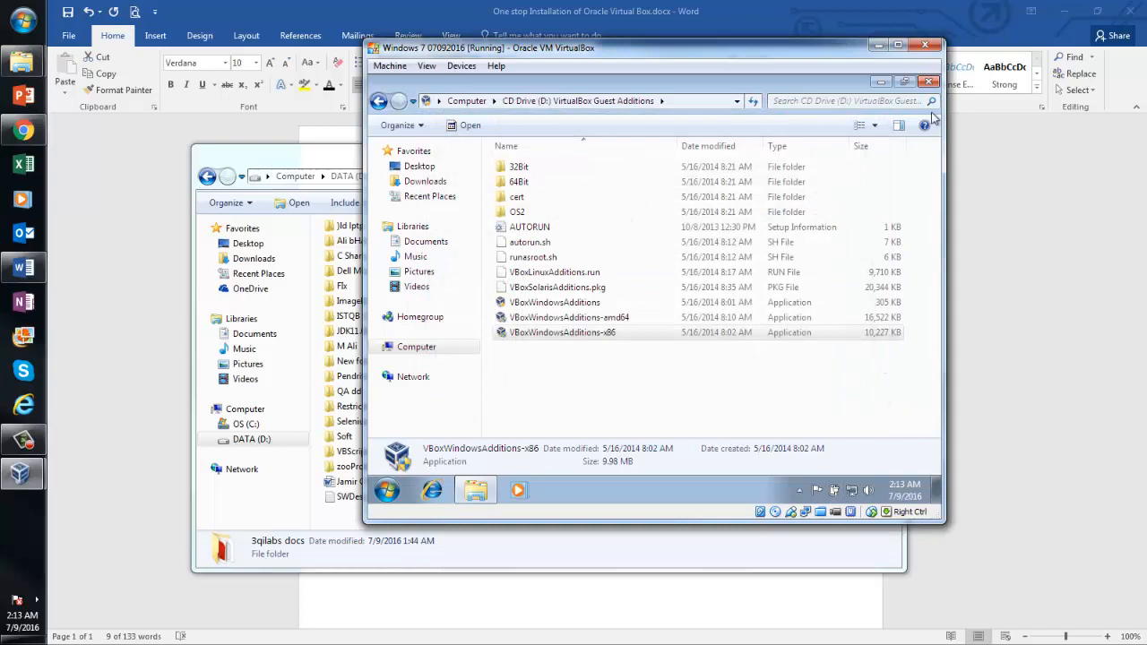
click(414, 348)
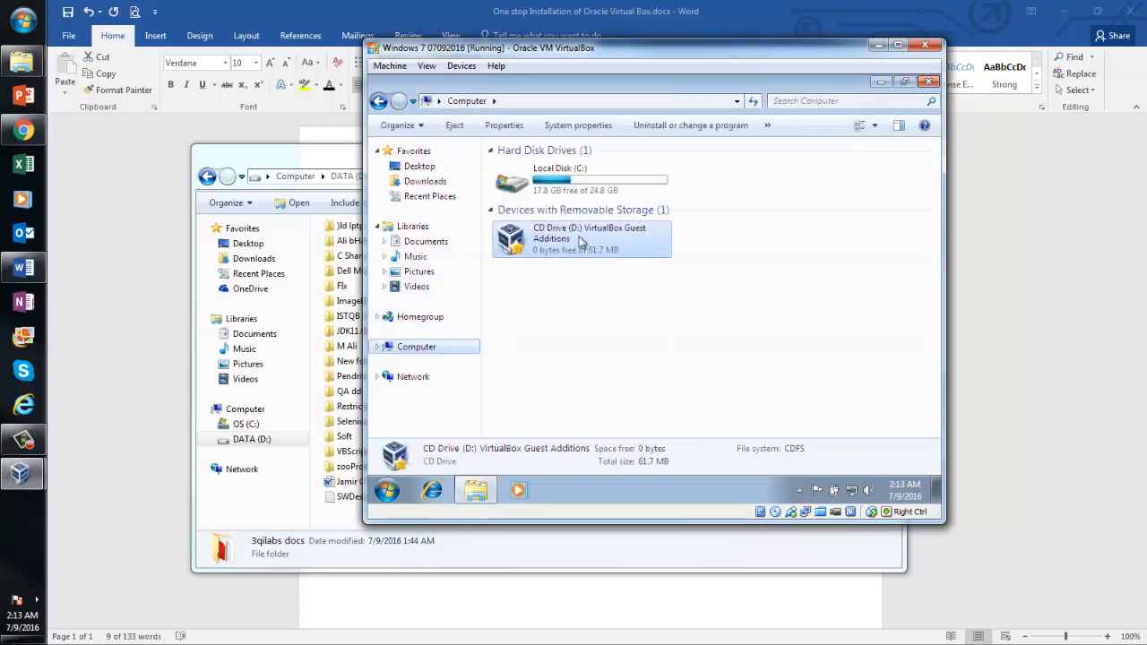
Close the guest's Explorer and Computer windows and restart Windows 7 from the Start menu
click(929, 81)
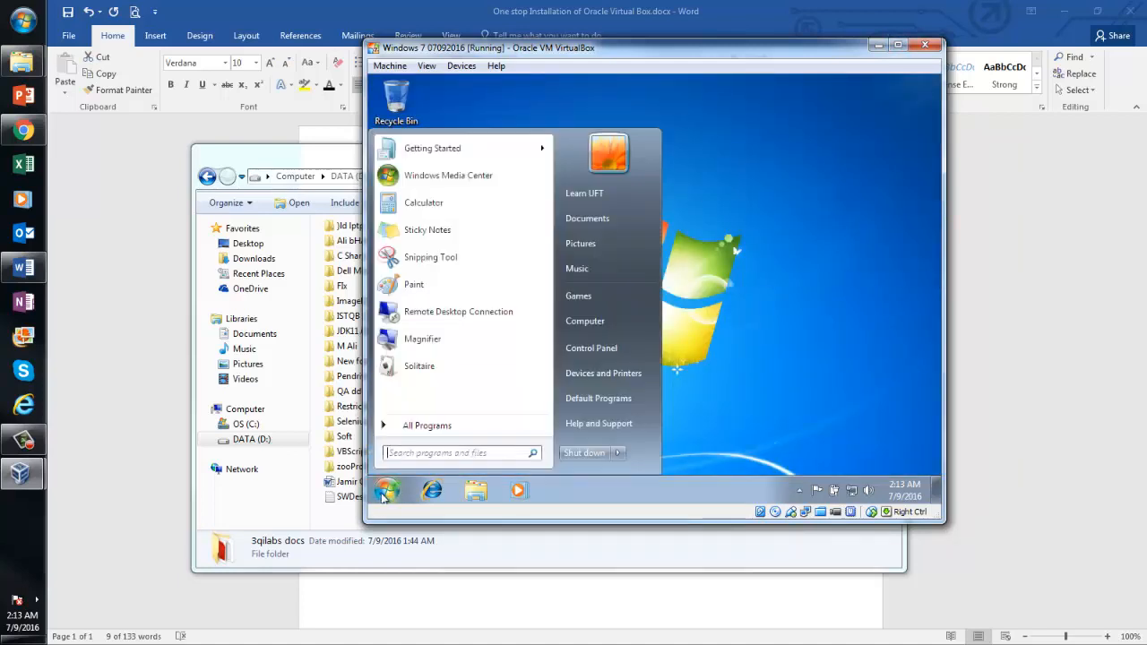
click(386, 491)
click(592, 319)
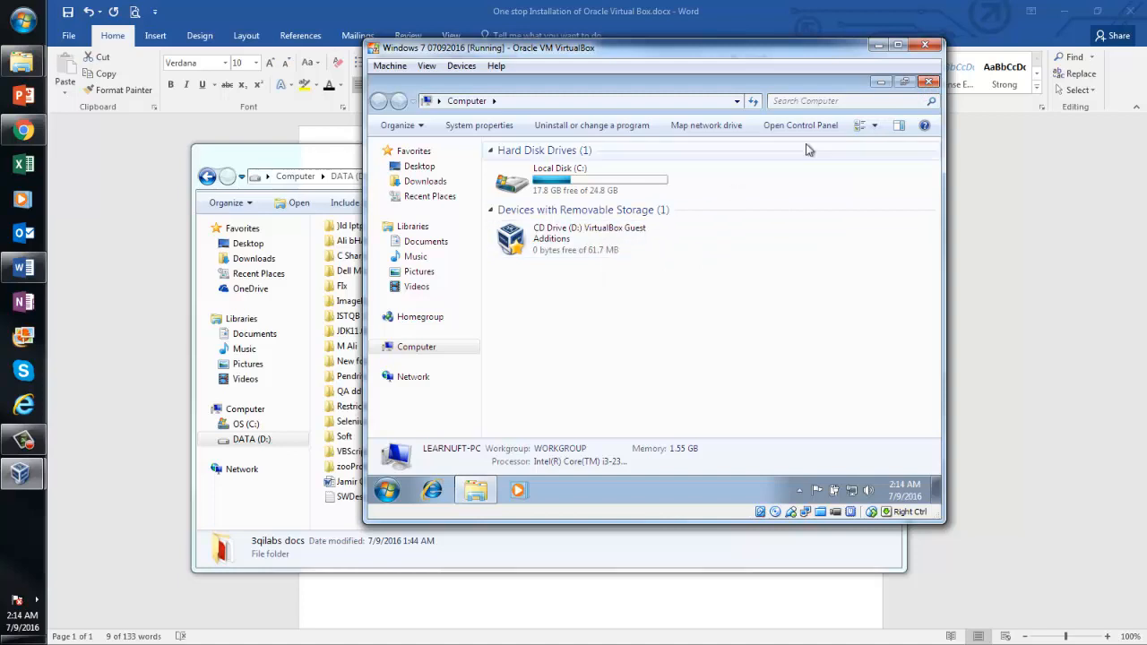
click(928, 82)
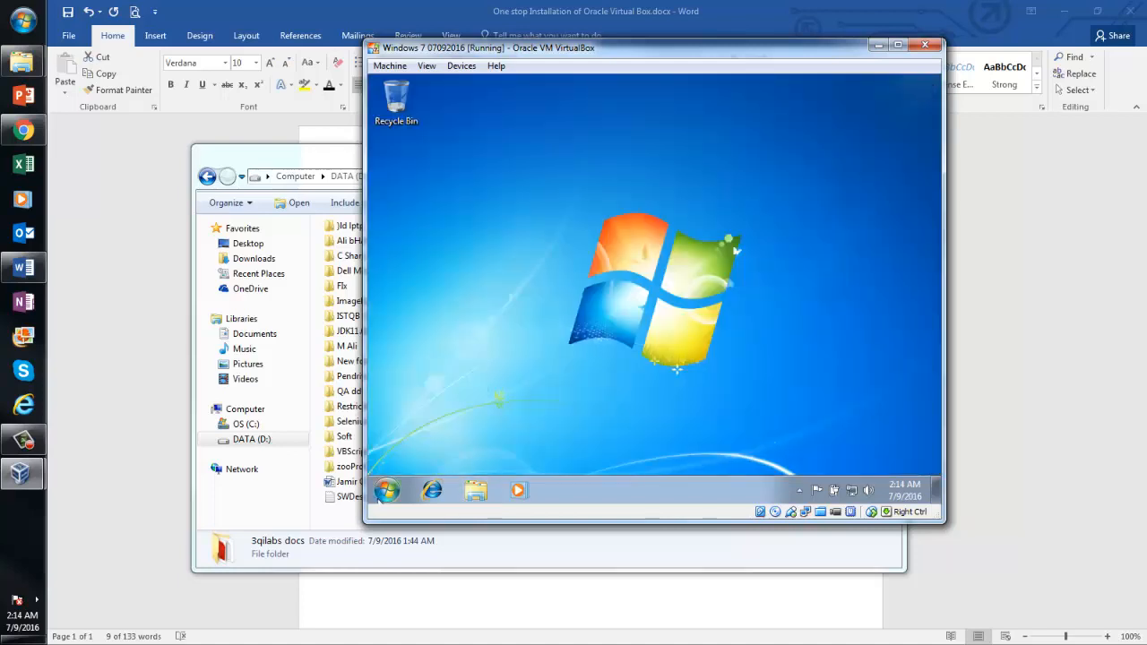
click(380, 497)
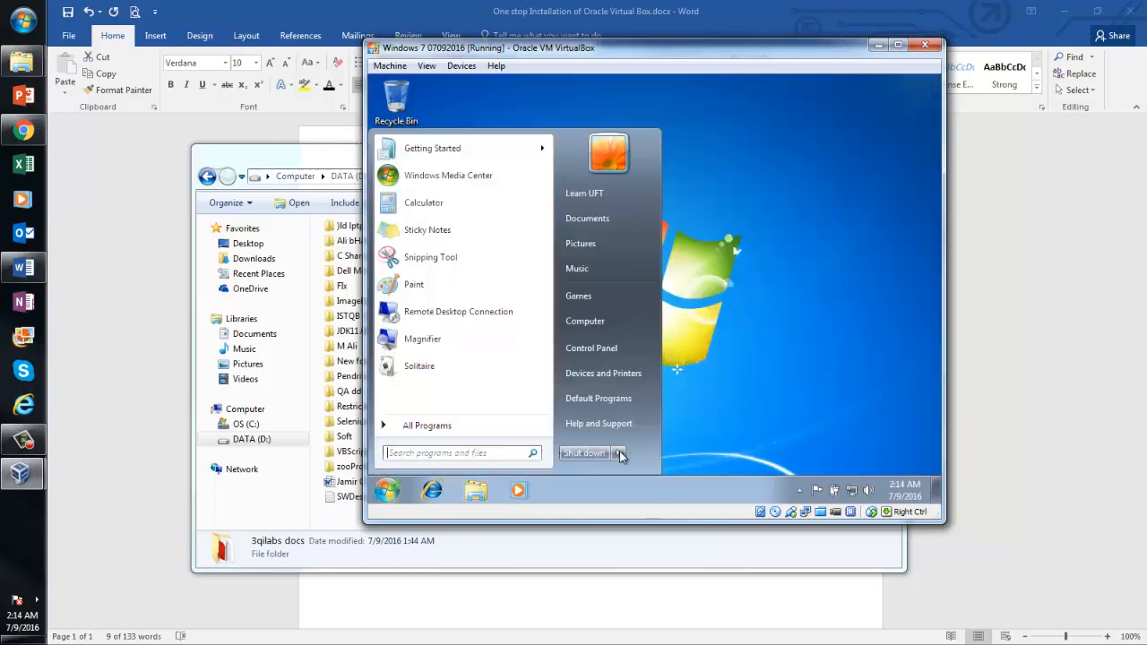
mouse_move(620, 455)
click(661, 436)
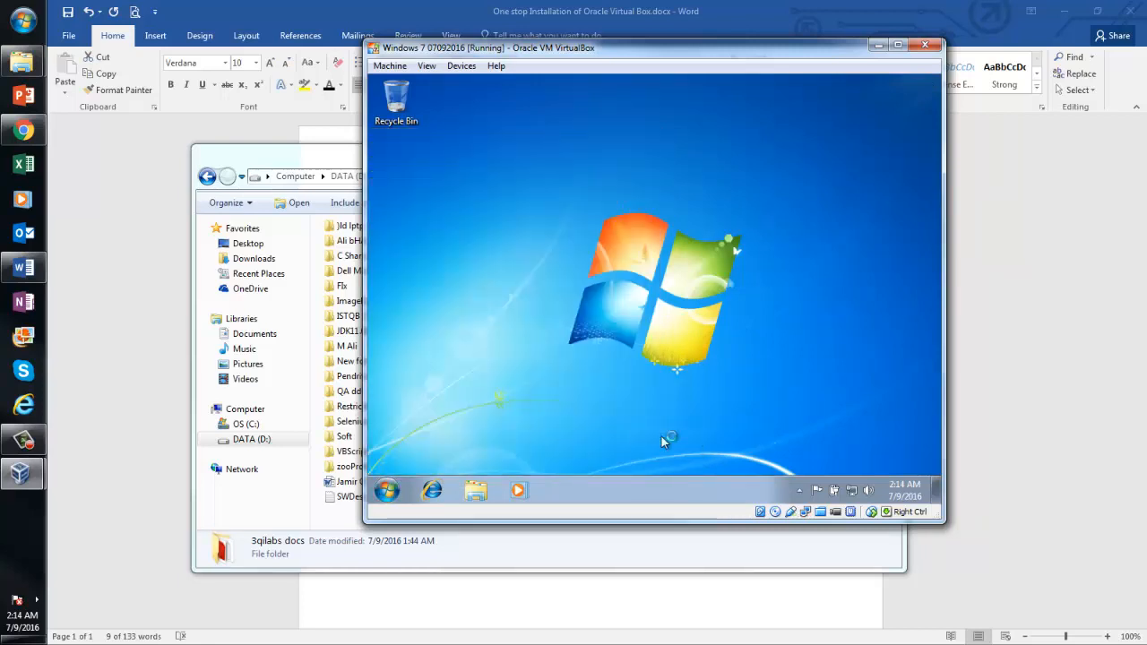
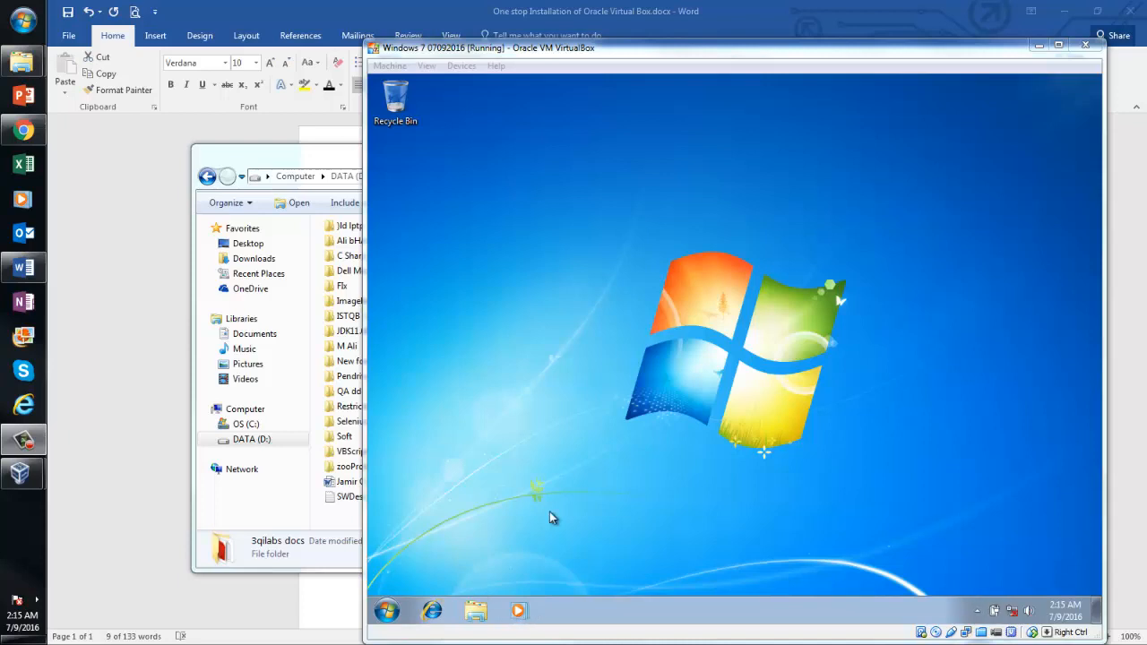
Browse the guest's shared 3qilabs_docs (E:) drive to the UFT 12.53 package in Latest UFT 12.53
click(395, 607)
click(396, 611)
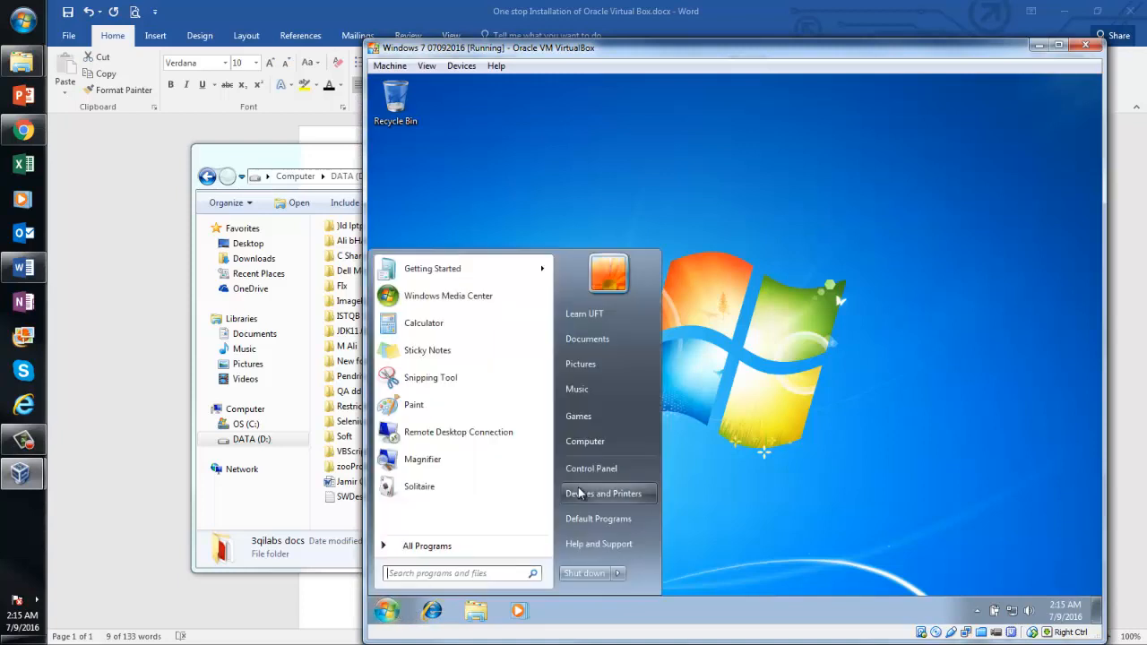
click(603, 442)
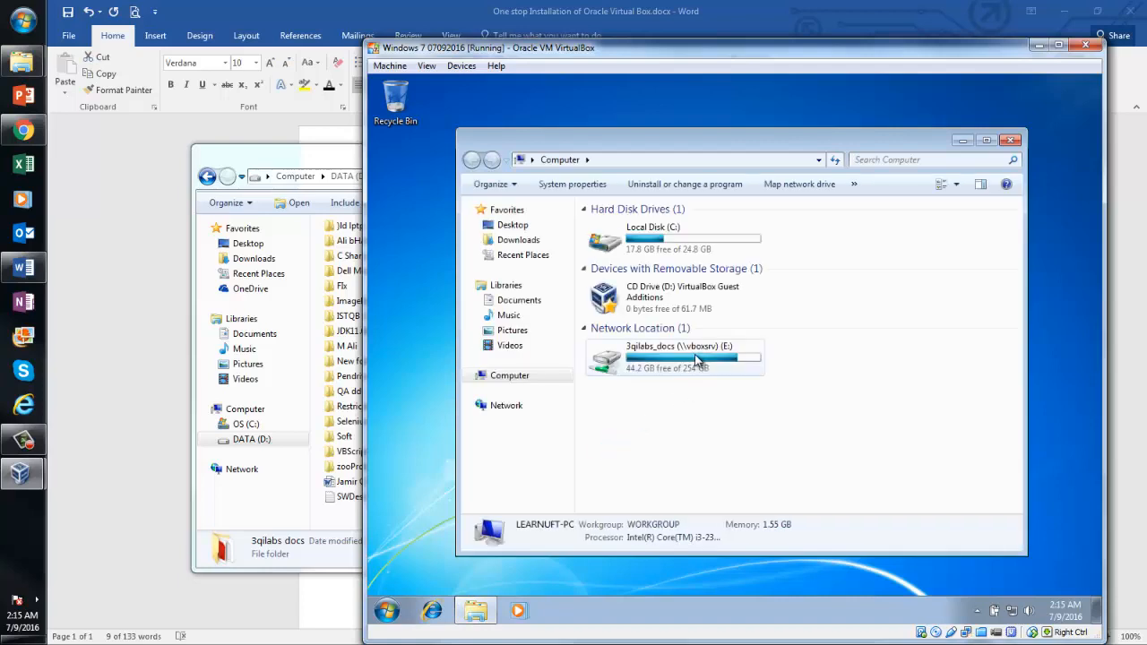
mouse_move(703, 361)
double_click(702, 361)
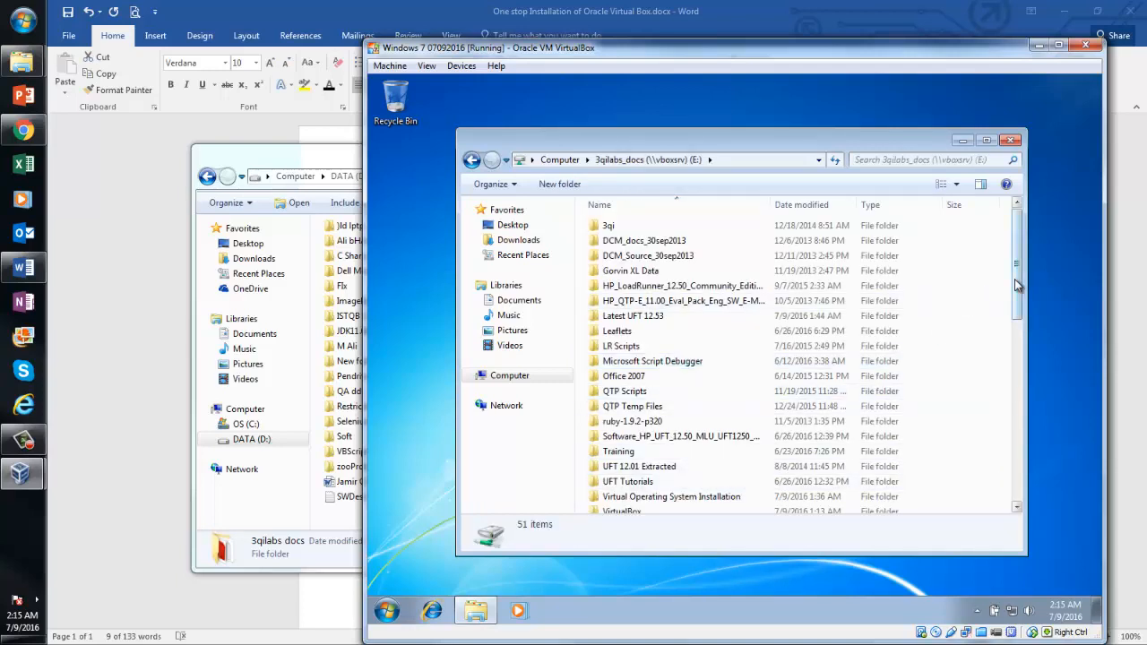
drag(1017, 280, 1016, 298)
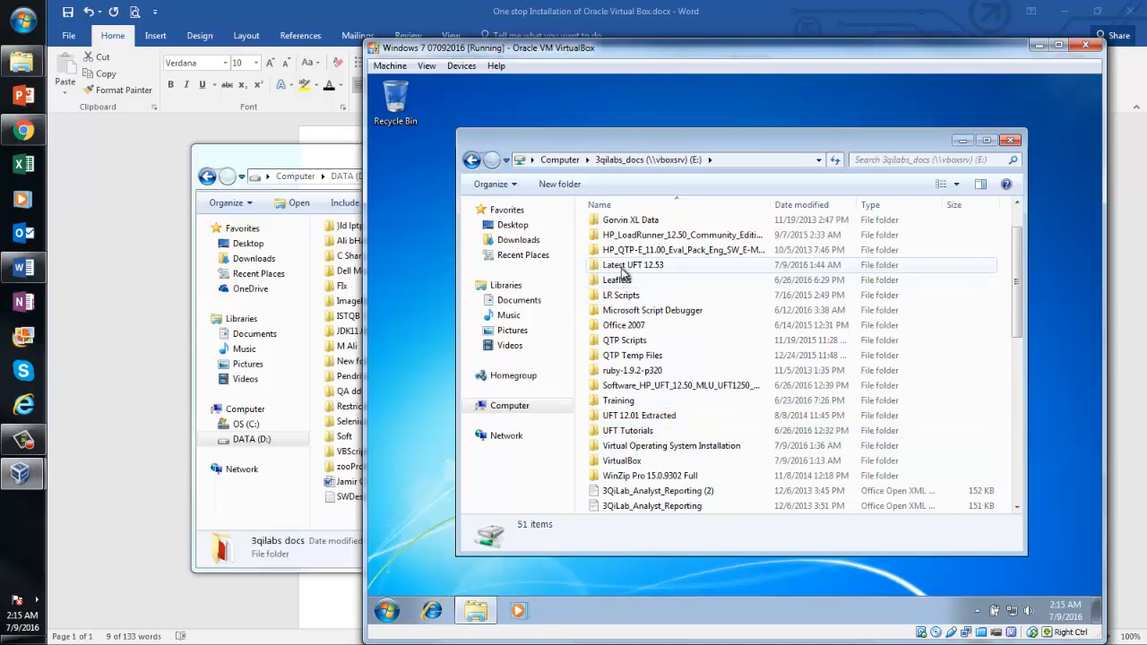
double_click(622, 265)
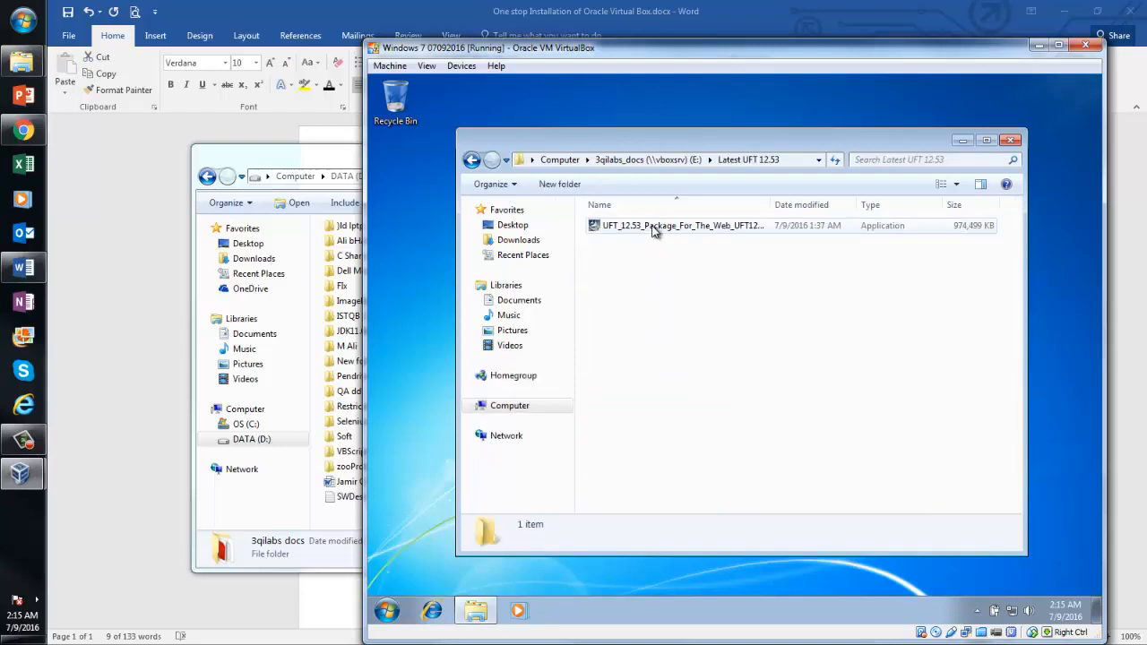
click(662, 235)
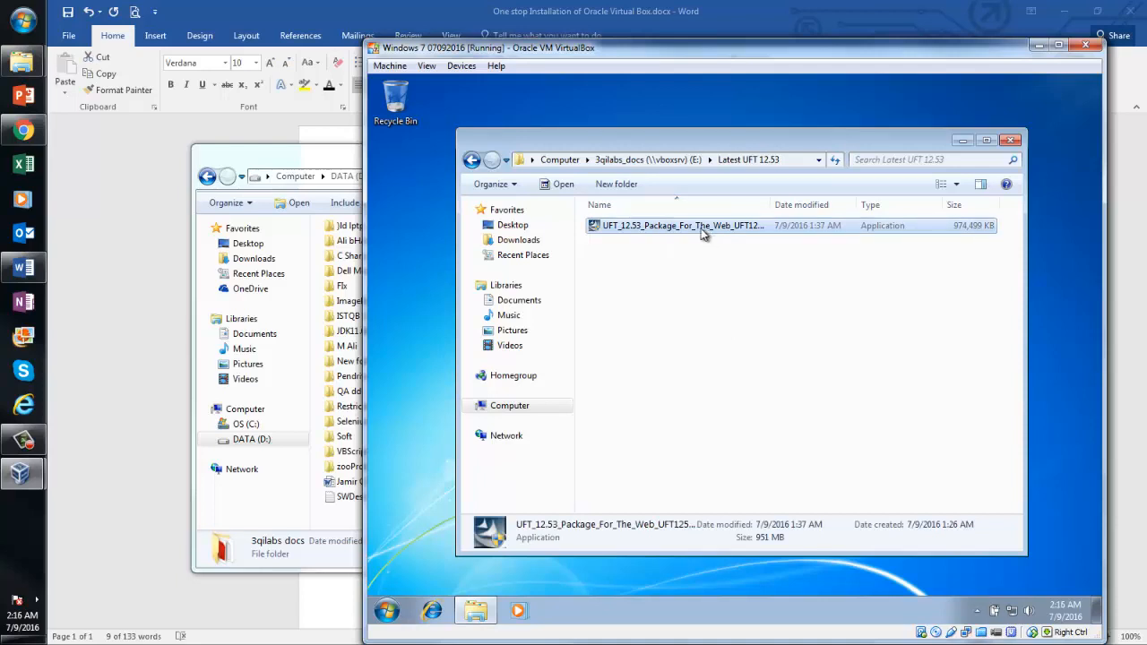
click(471, 159)
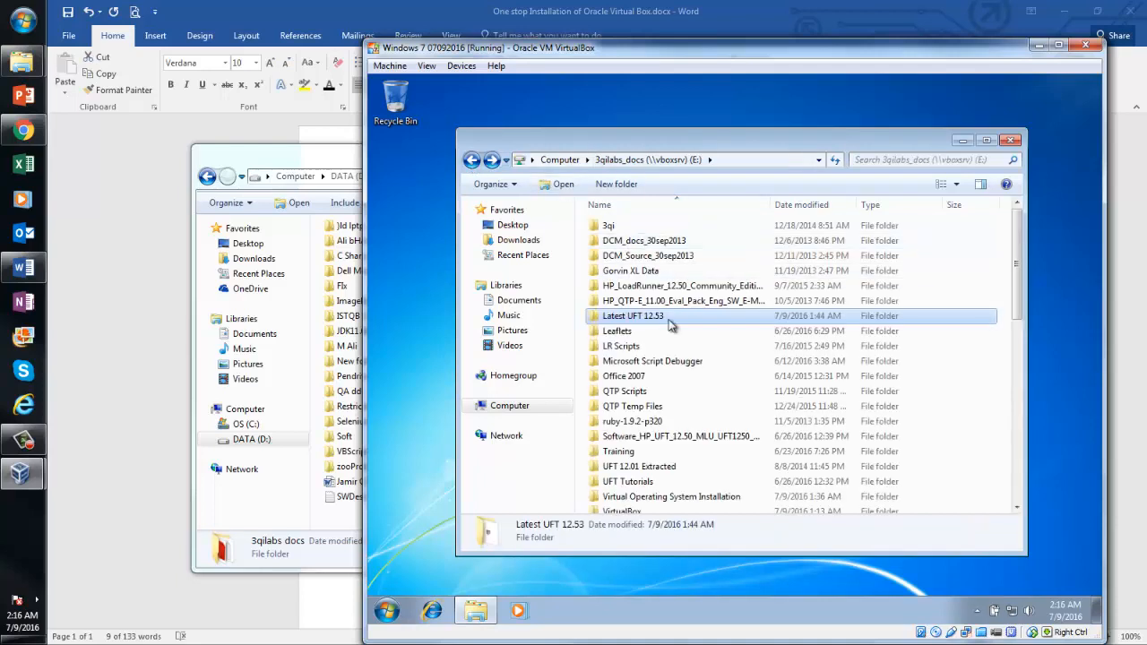
double_click(661, 323)
click(655, 226)
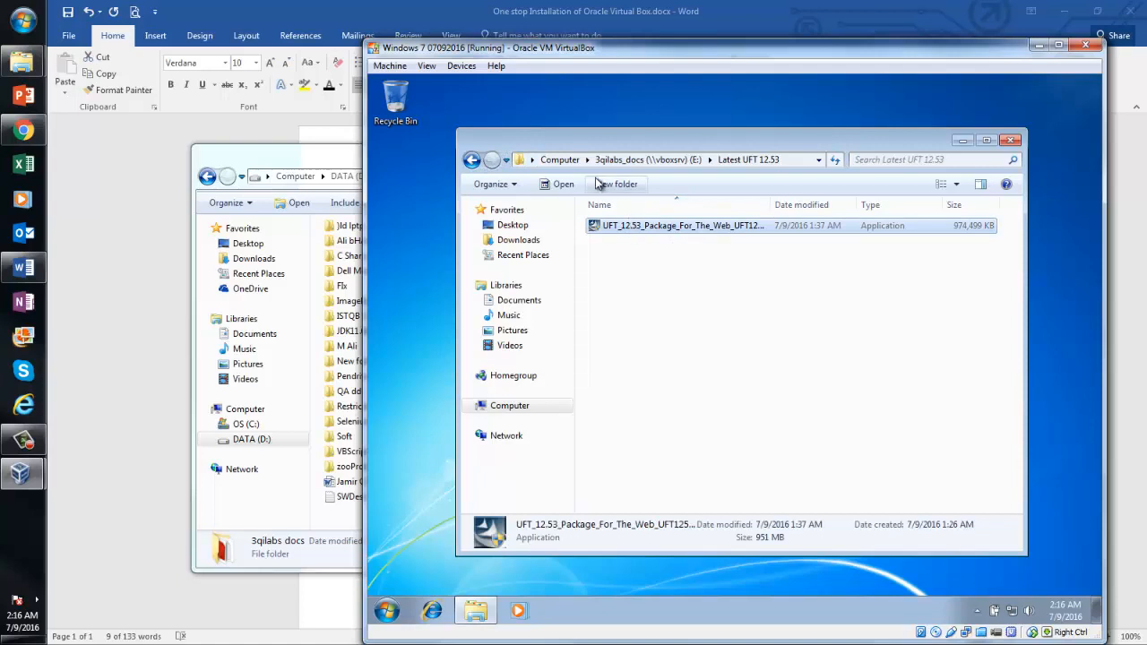
Reopen Latest UFT 12.53 from the E: drive, copy the UFT 12.53 package file and return to Computer
click(499, 408)
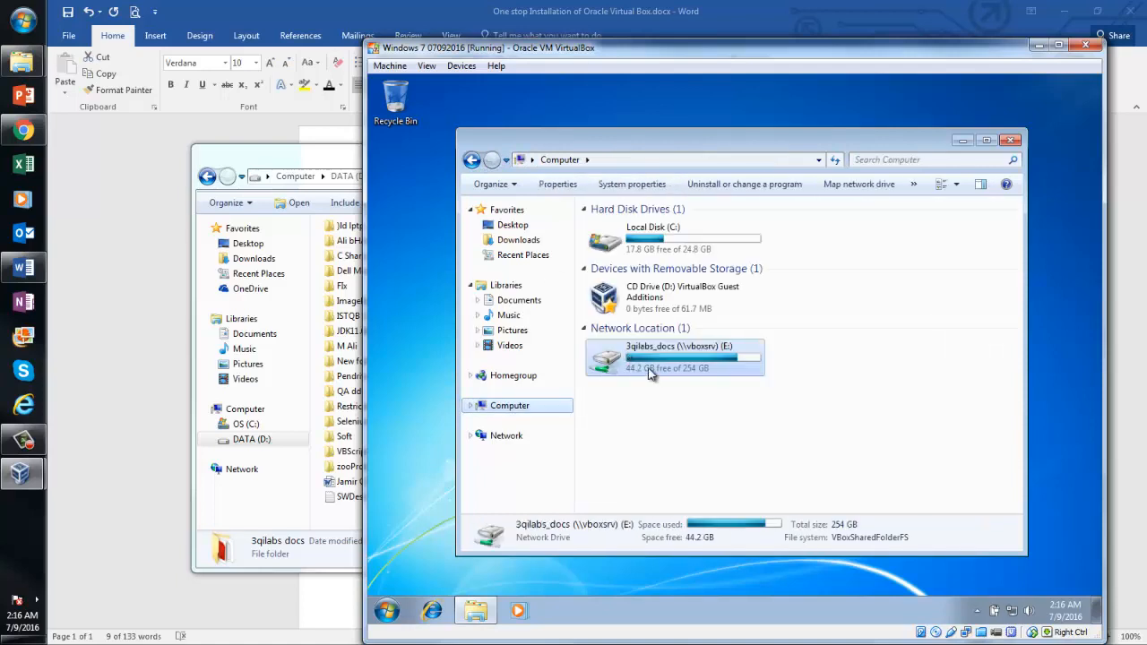
double_click(661, 364)
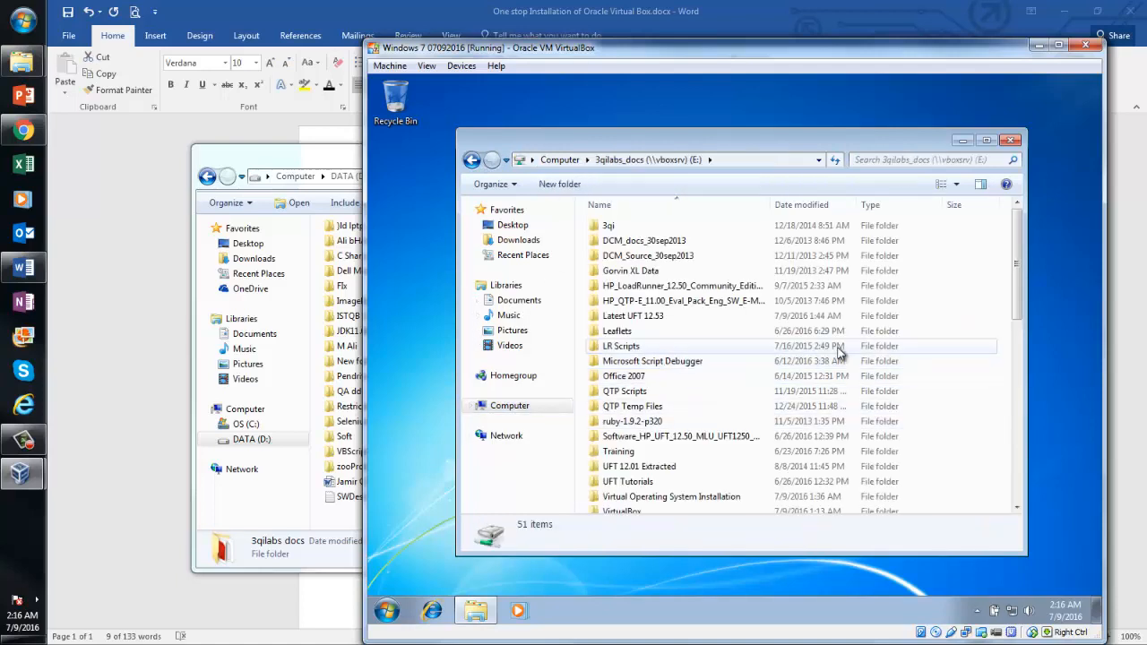
drag(1017, 269, 1017, 311)
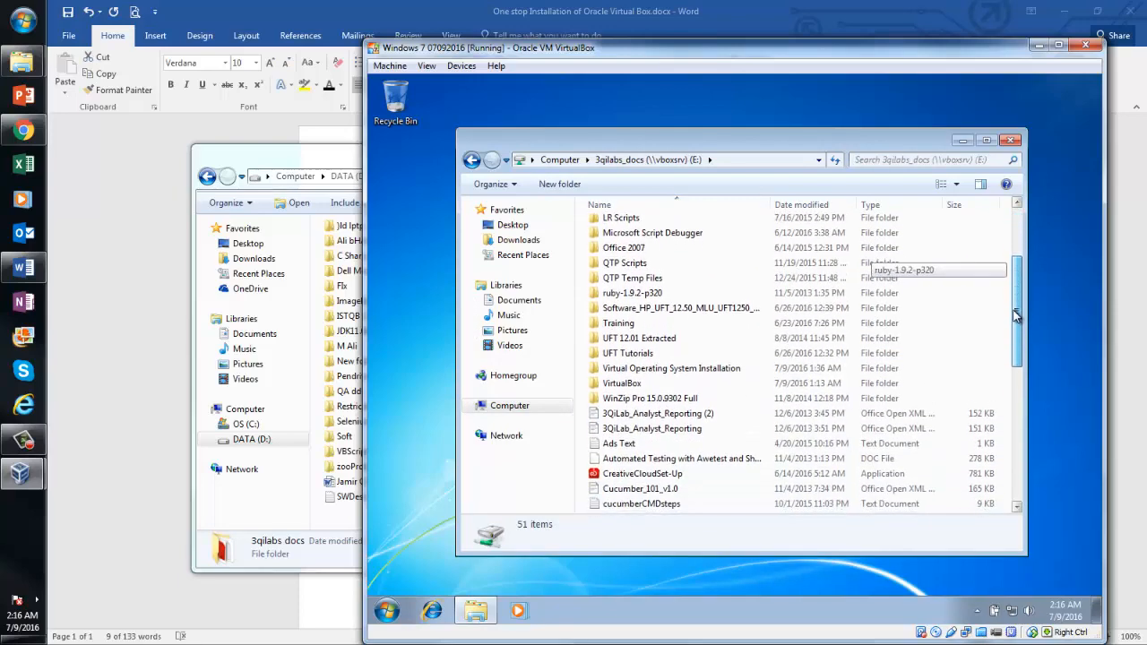
drag(1016, 315, 953, 302)
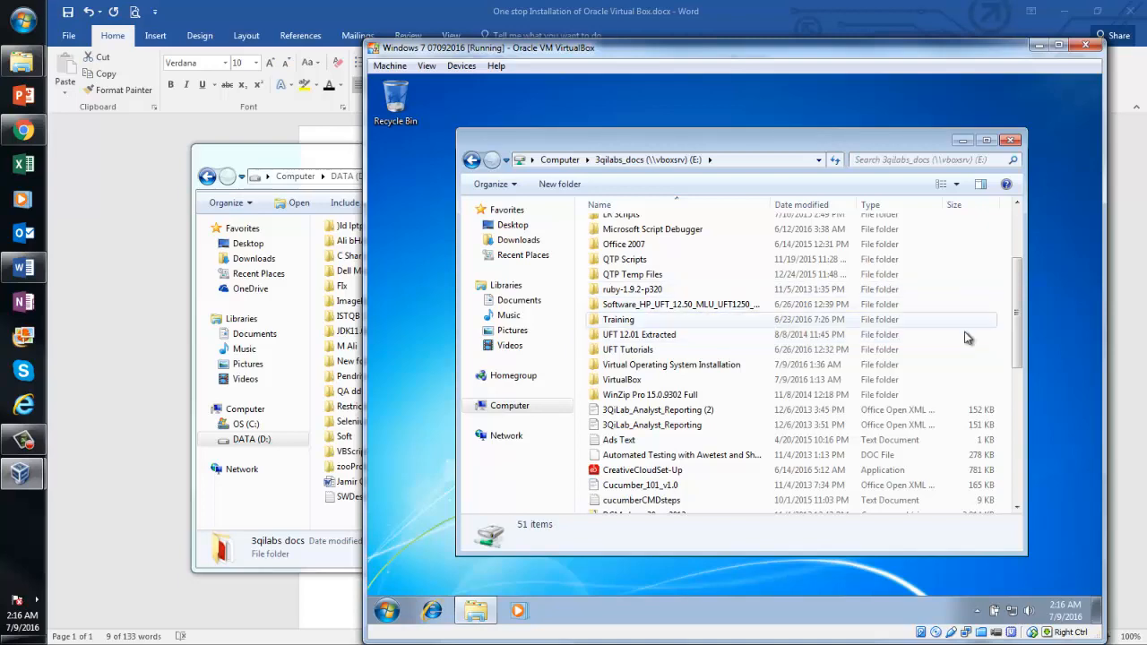
scroll(1013, 320, up, 1)
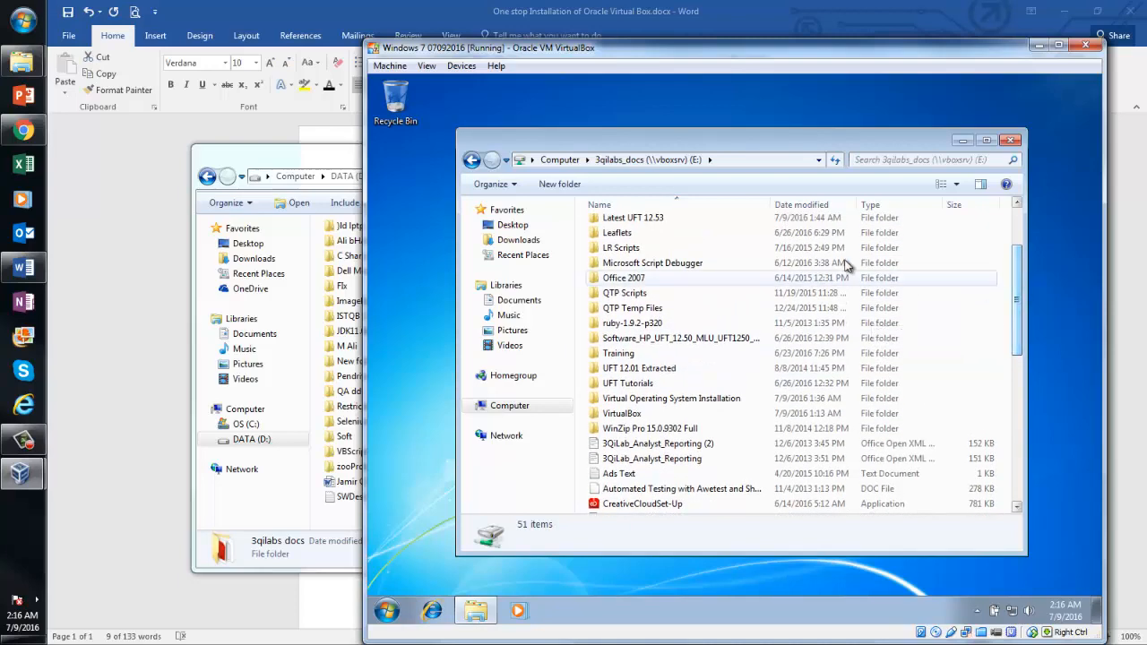
click(662, 221)
double_click(662, 224)
click(664, 230)
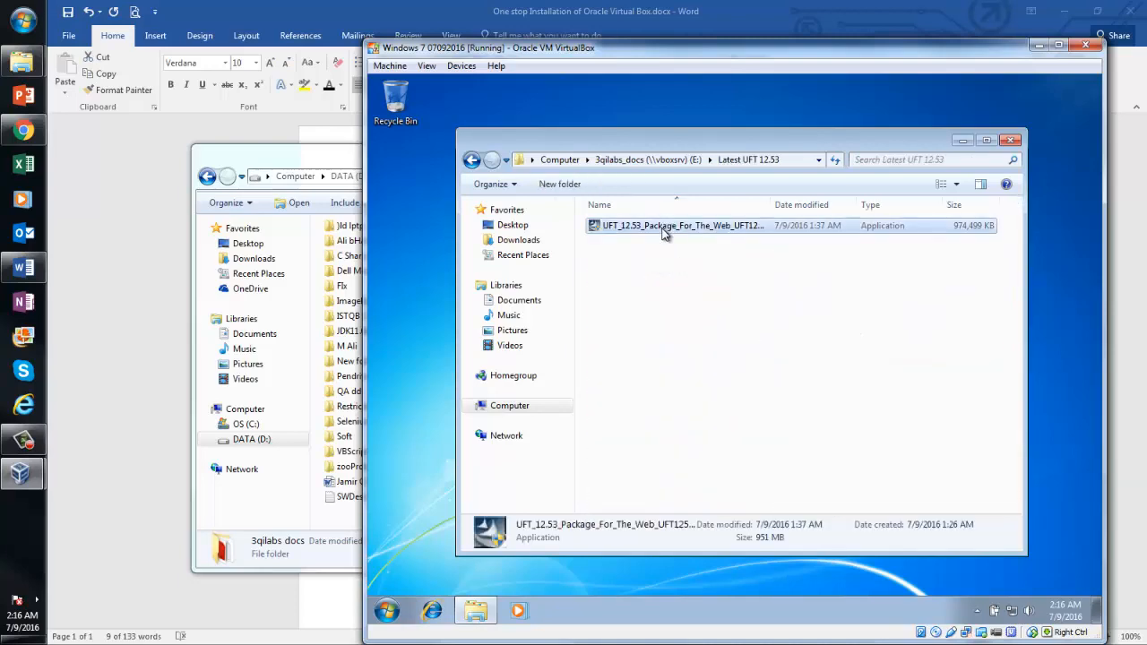
right_click(662, 226)
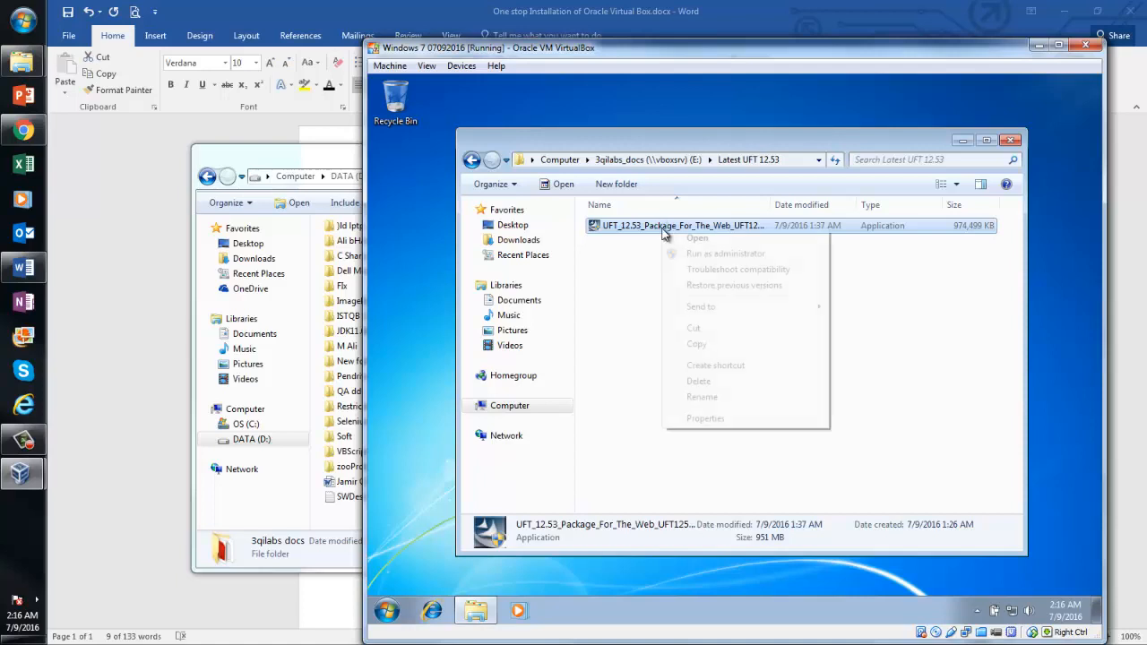
click(698, 345)
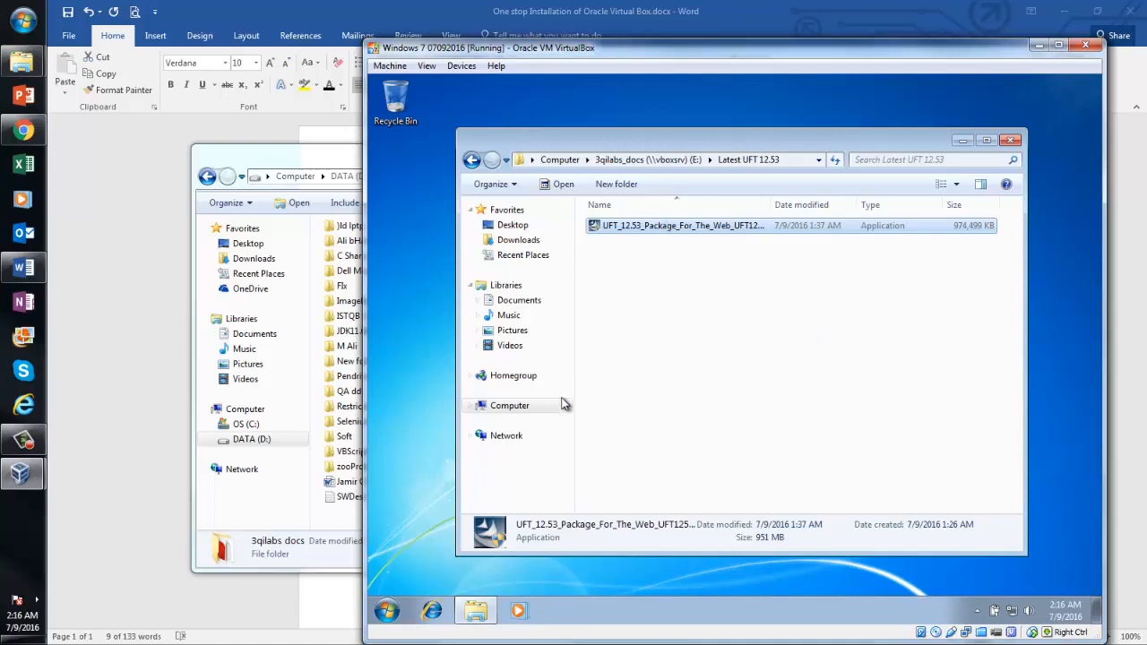
click(510, 406)
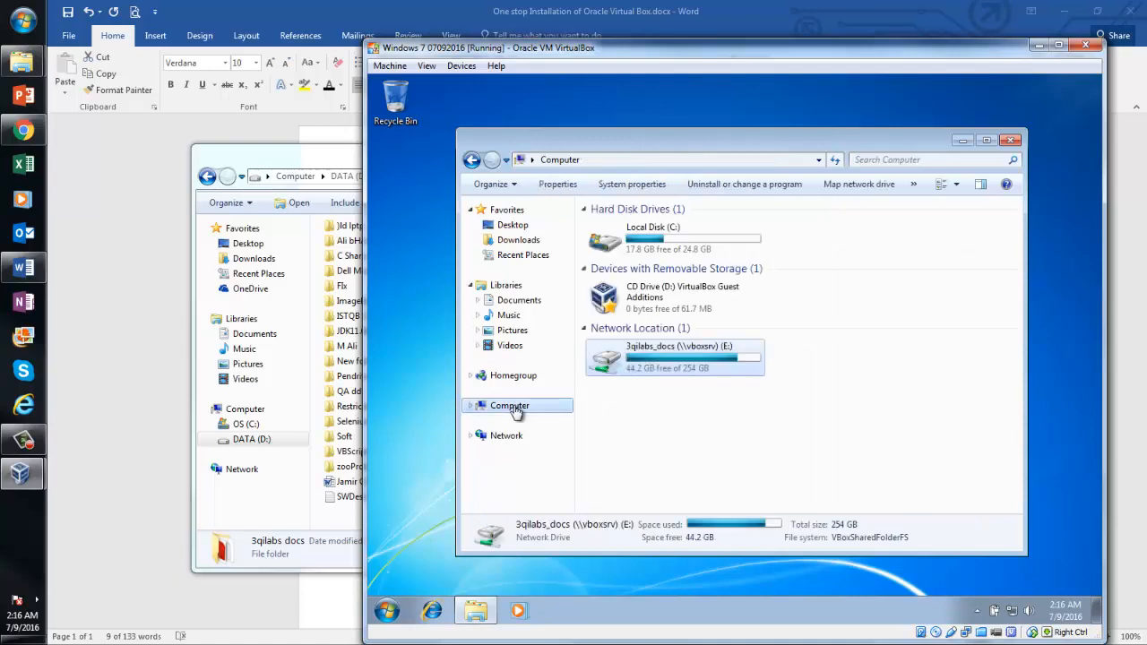
Create a Temp Soft folder on the guest's C: drive and paste the UFT package into it
double_click(697, 237)
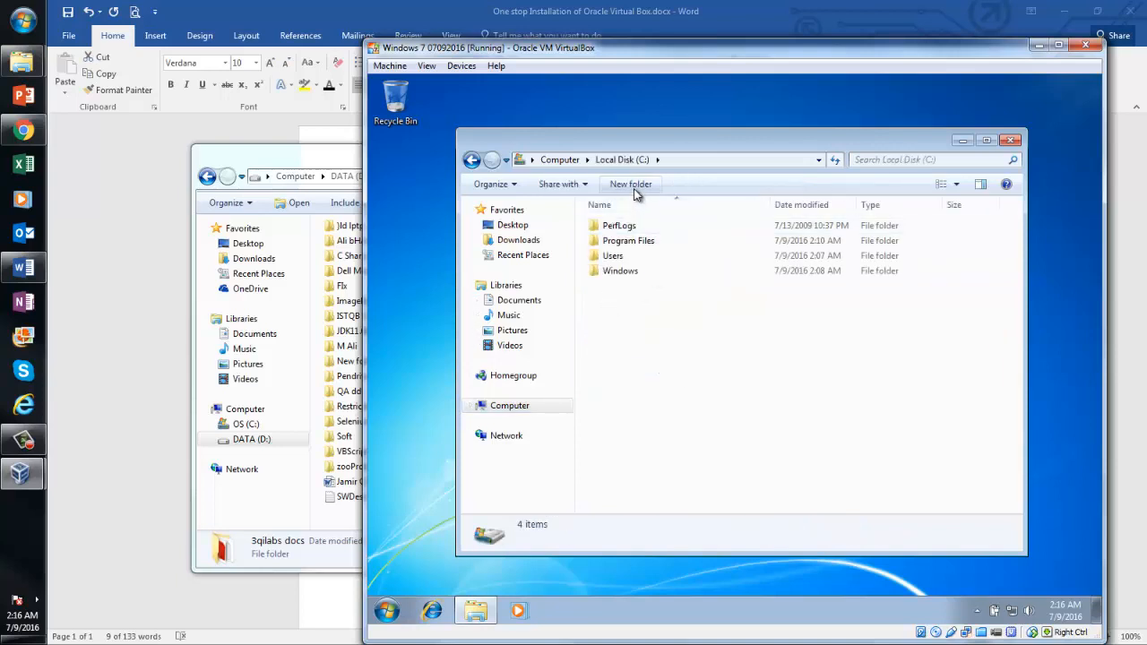
click(633, 190)
text(Temp Soft)
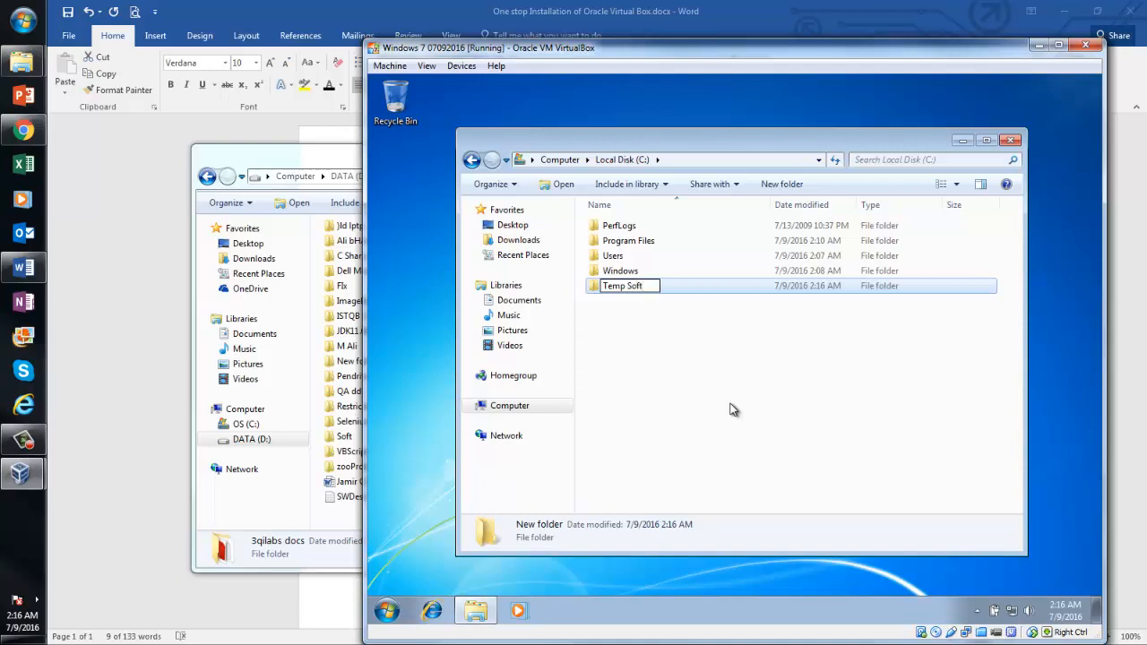
key(Return)
key(Return)
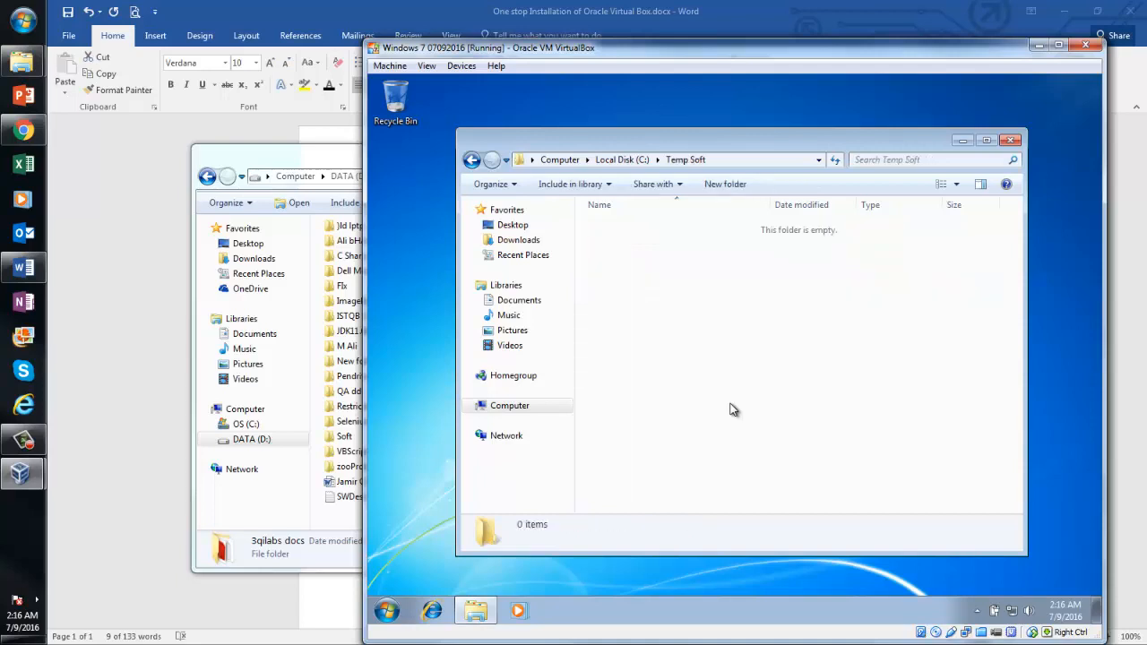
key(ctrl+v)
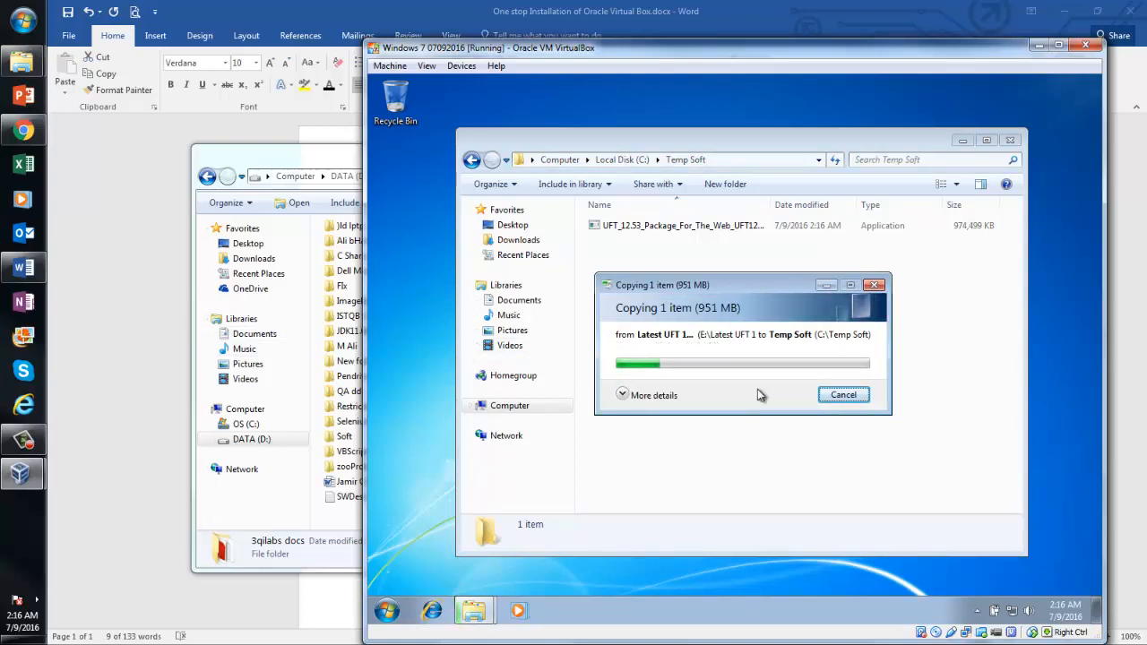
Move the copy progress window aside and reopen the 3qilabs_docs drive while copying
click(538, 406)
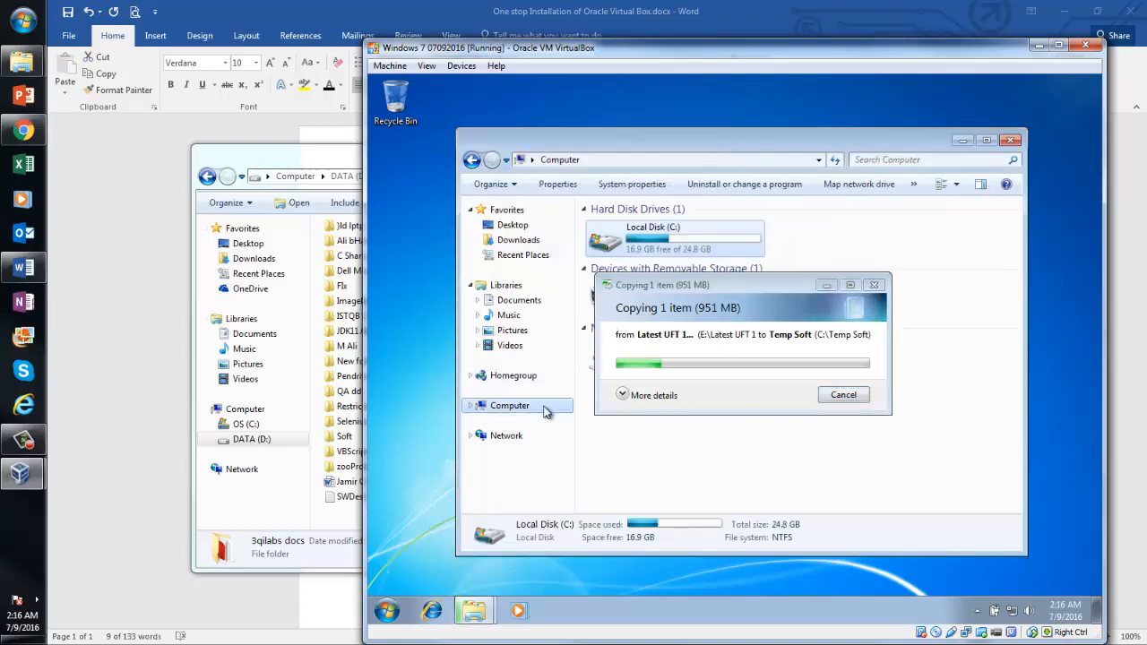
drag(770, 293, 783, 471)
double_click(670, 362)
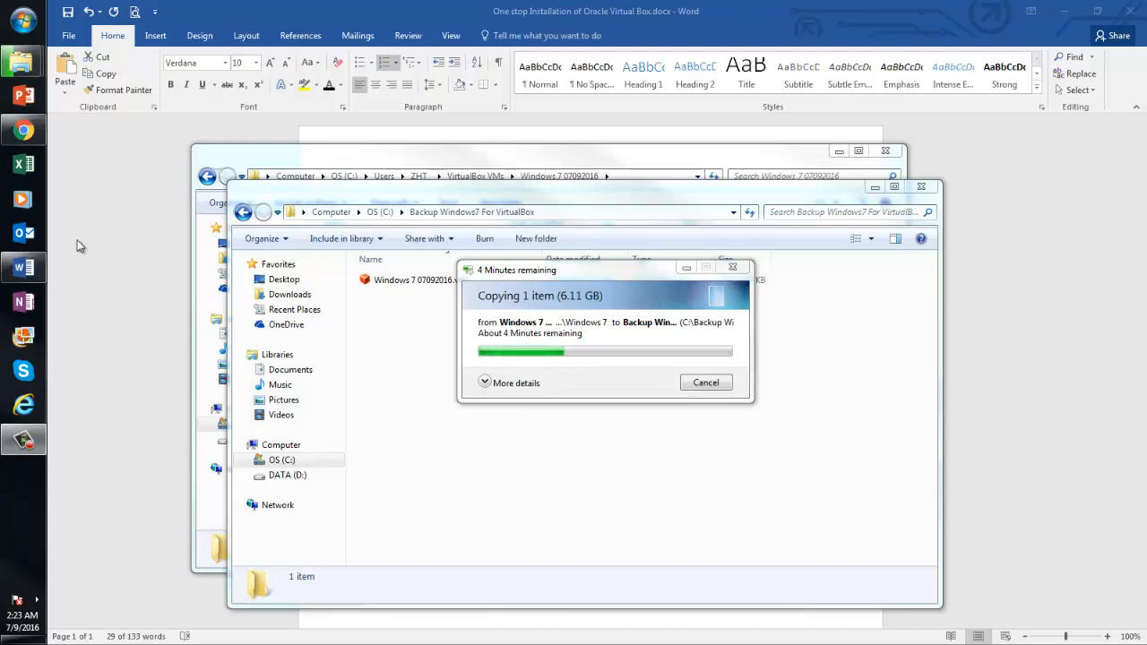
Copy Windows 7 07092016.vdi from the user's VirtualBox VMs\Windows 7 07092016 folder
click(20, 132)
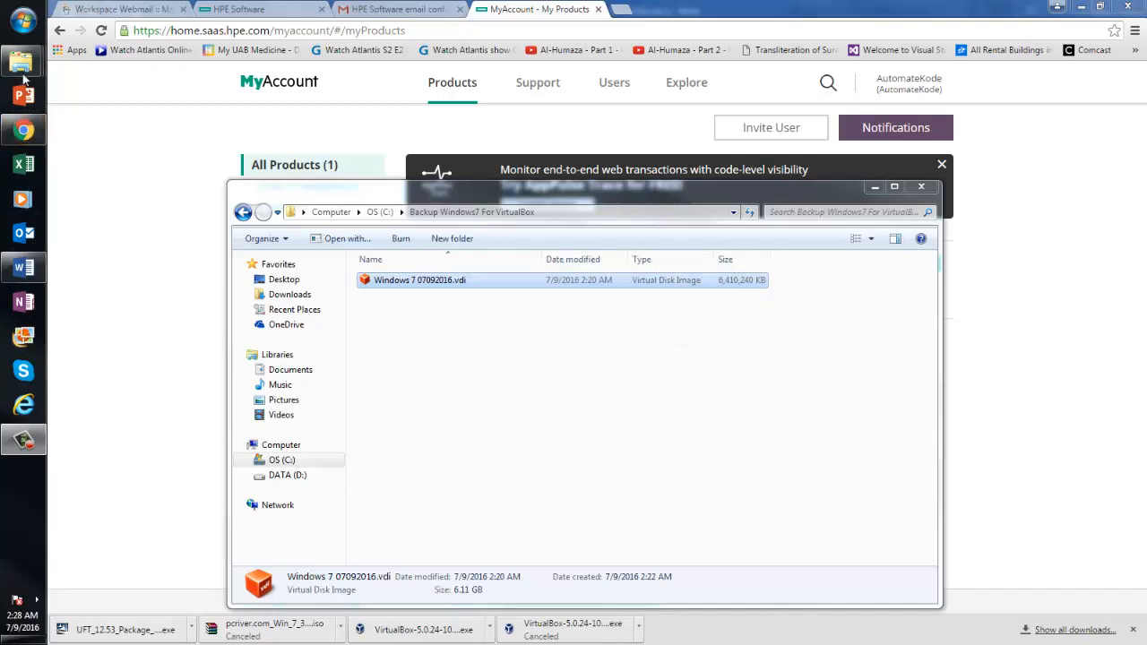
mouse_move(23, 70)
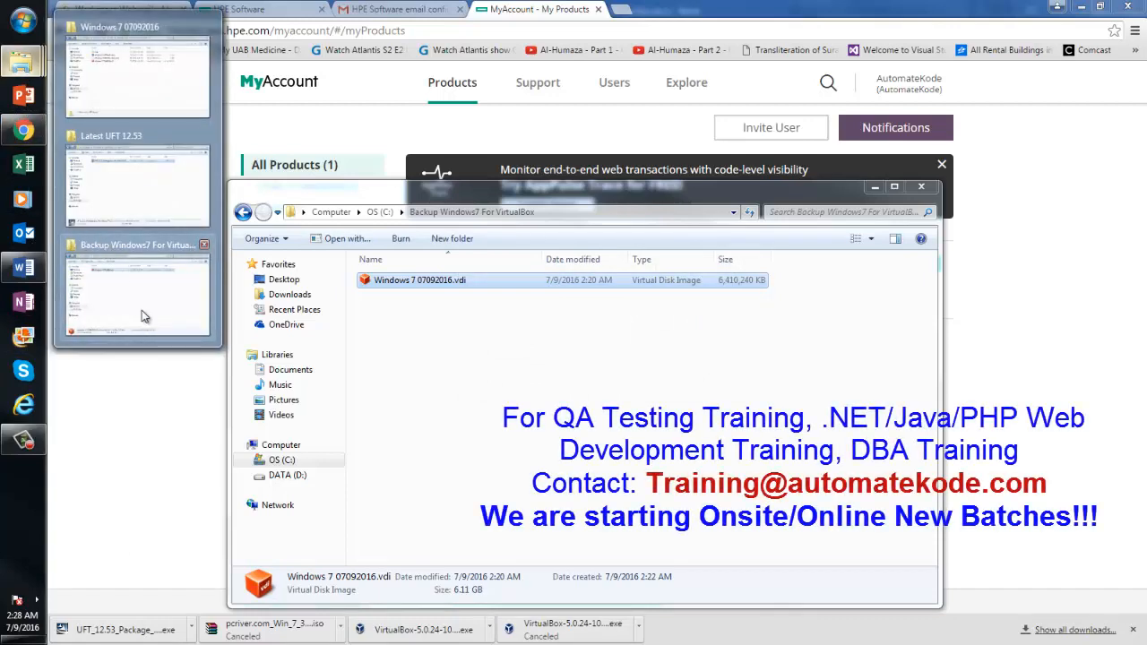
mouse_move(142, 311)
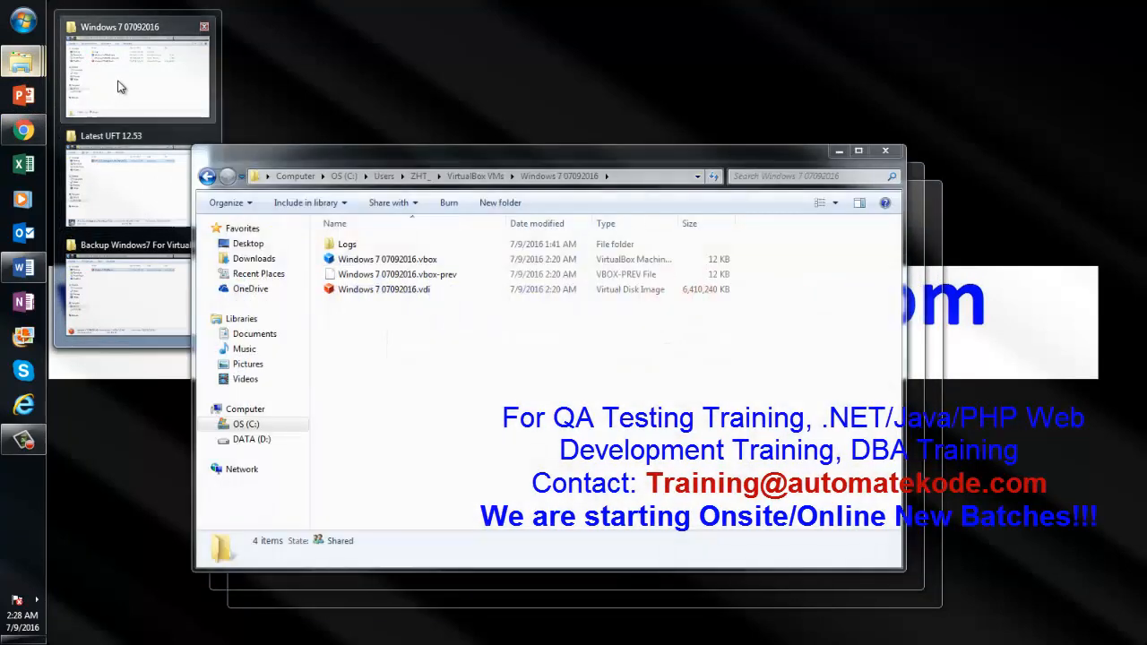
click(118, 80)
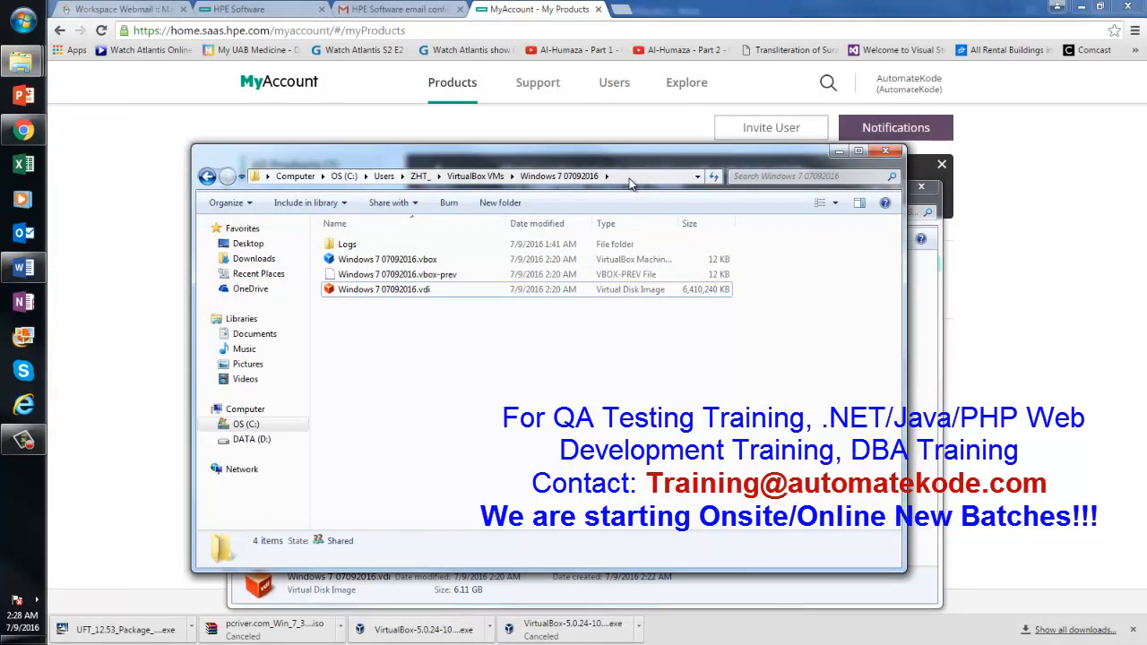
click(243, 425)
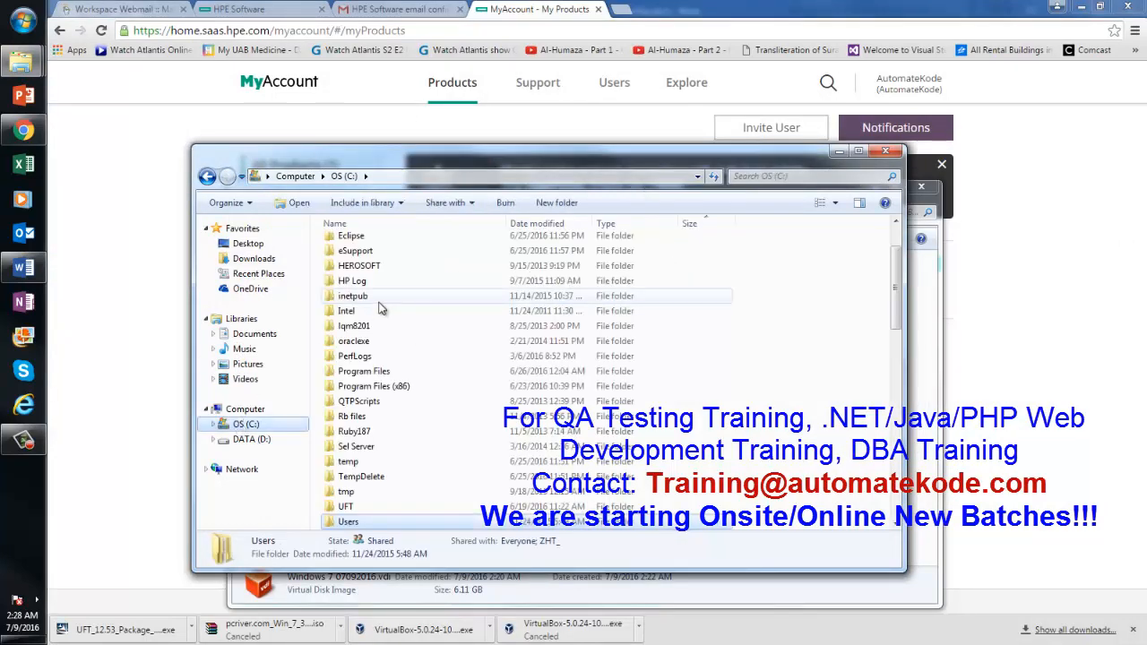
double_click(349, 523)
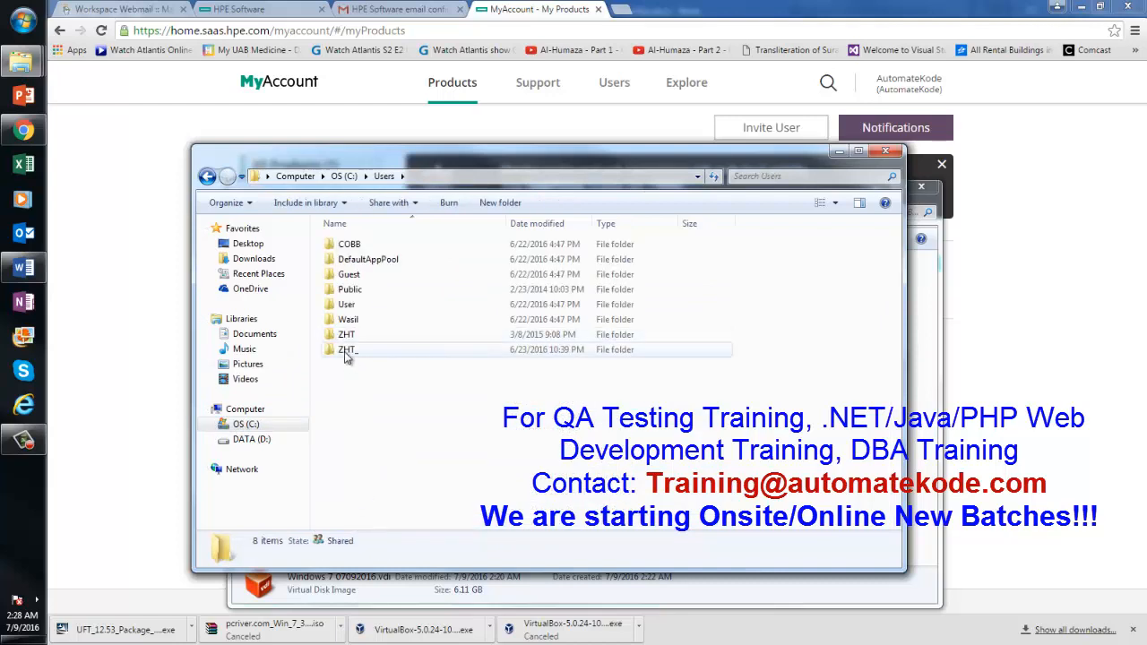
click(23, 19)
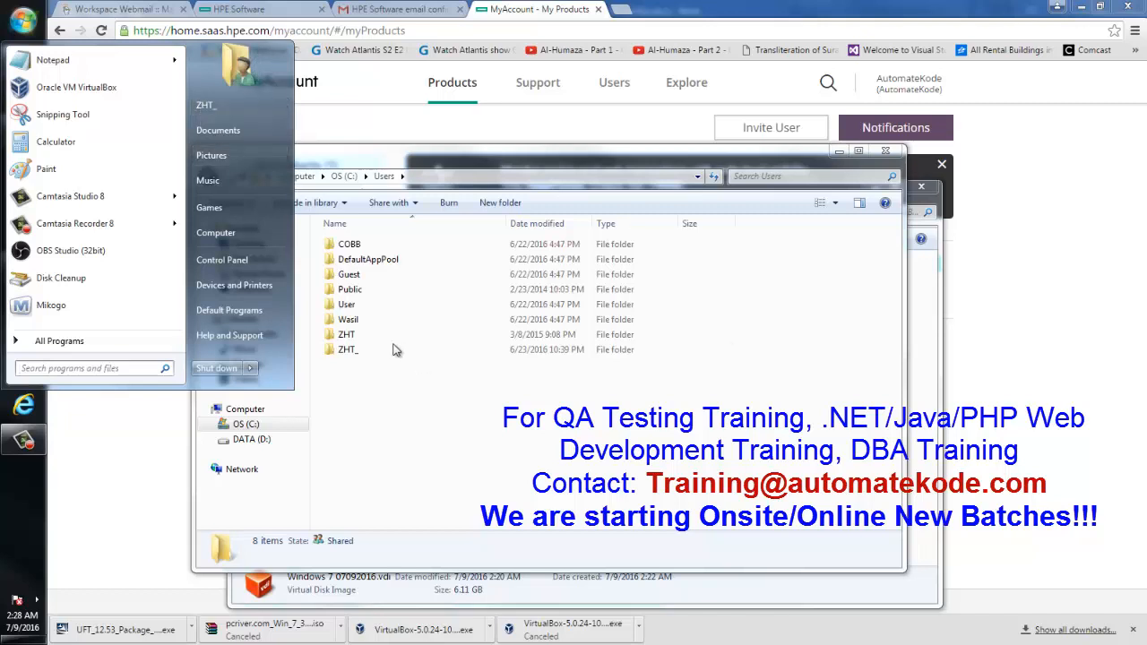
double_click(346, 352)
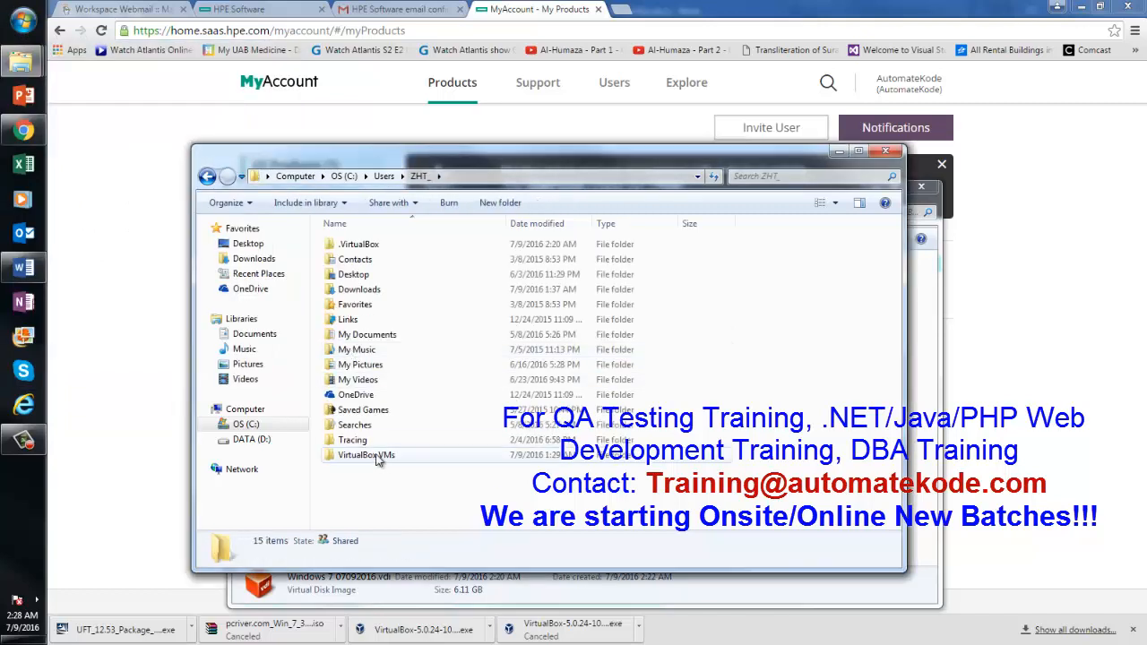
double_click(367, 455)
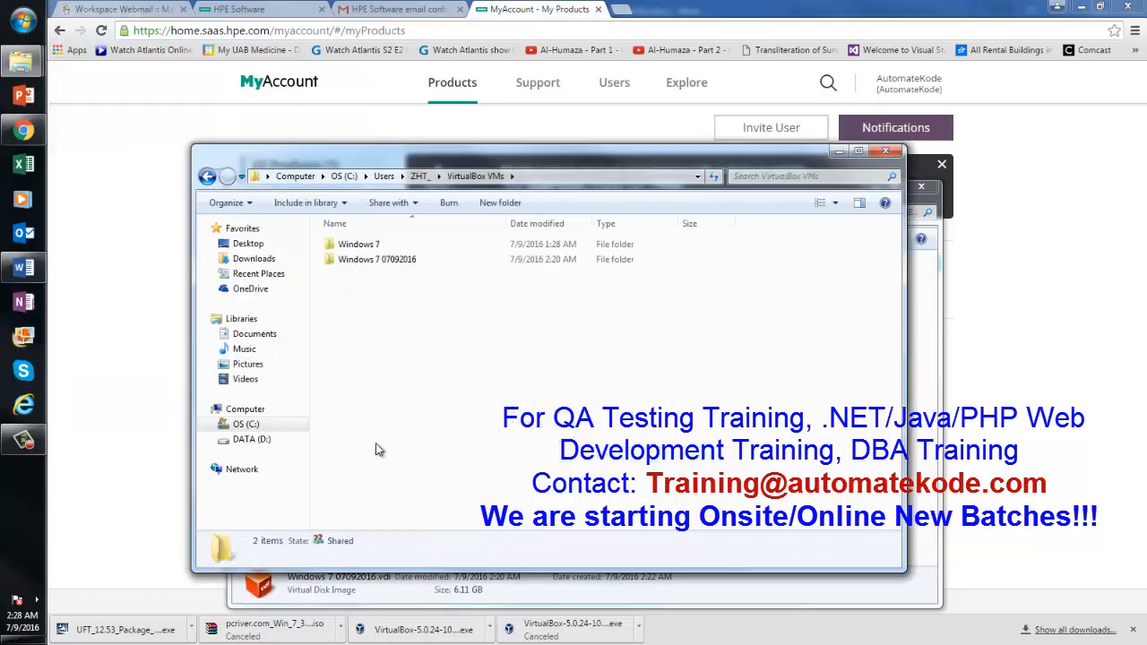
double_click(385, 262)
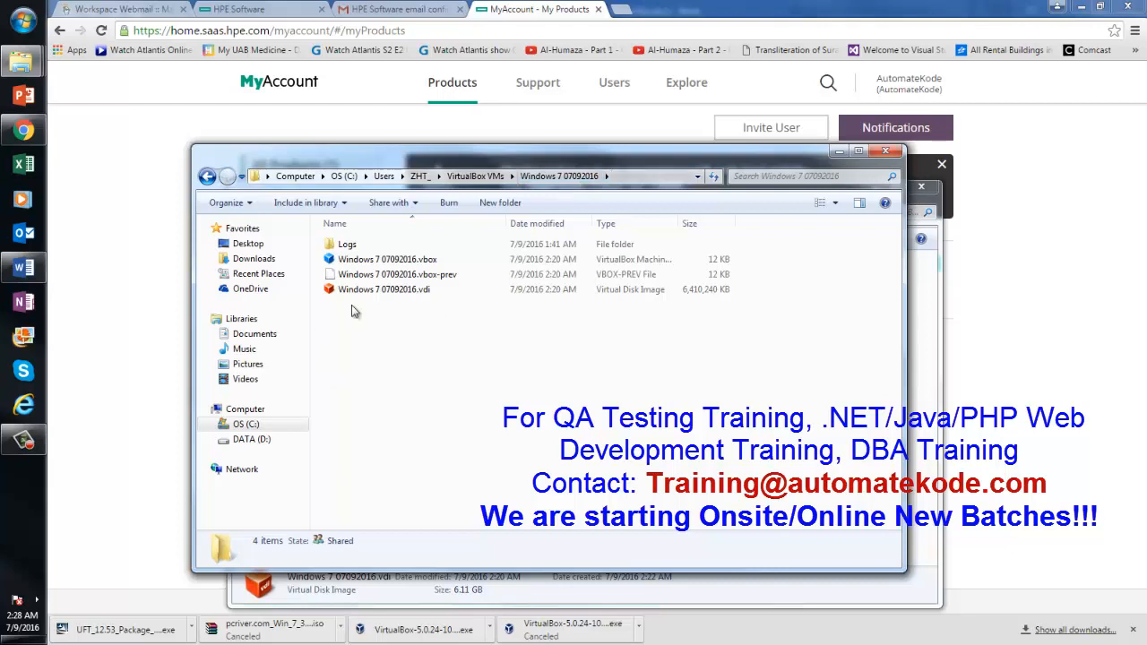
click(422, 295)
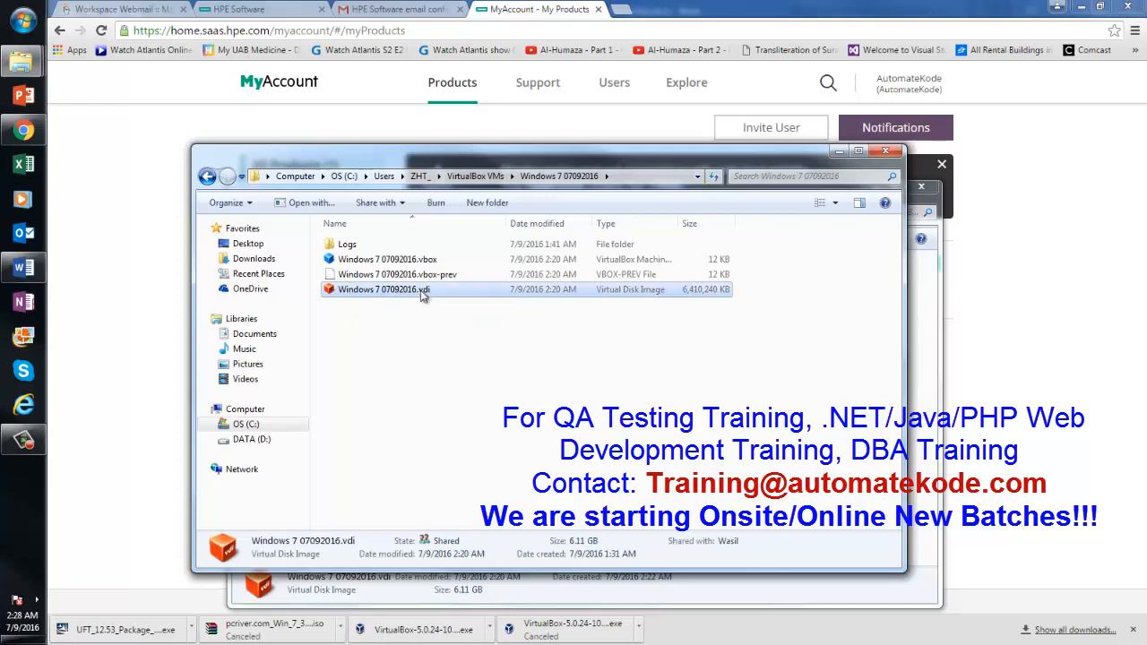
right_click(422, 295)
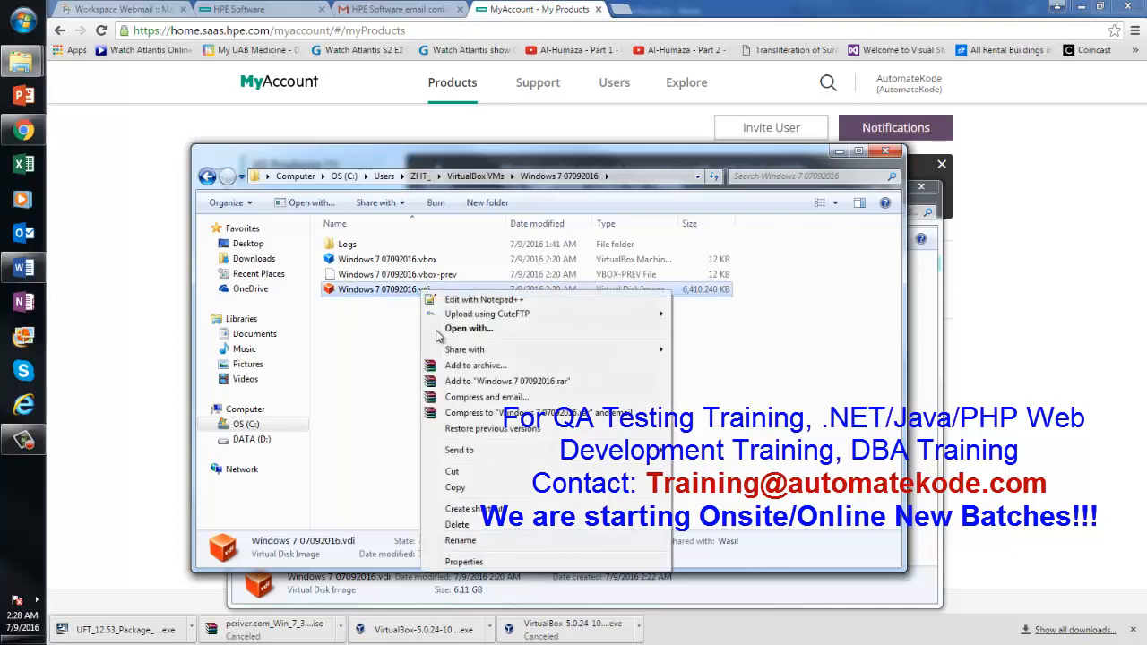
click(480, 489)
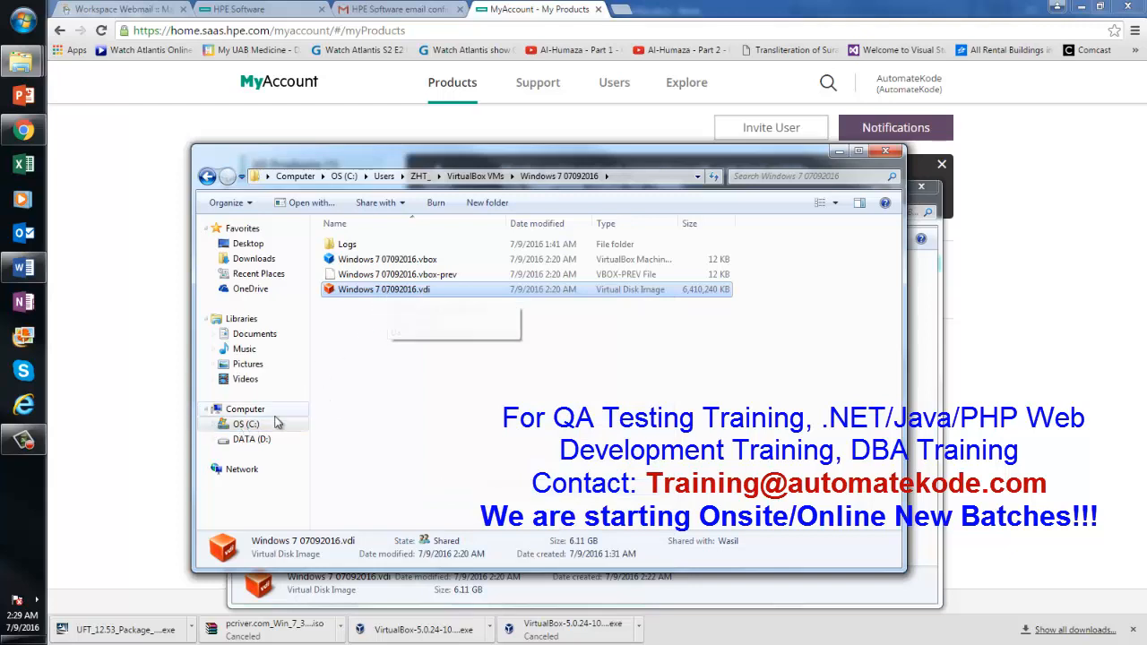
Open C:\Backup Windows7 For VirtualBox, passing briefly through the Awetest folder
click(247, 426)
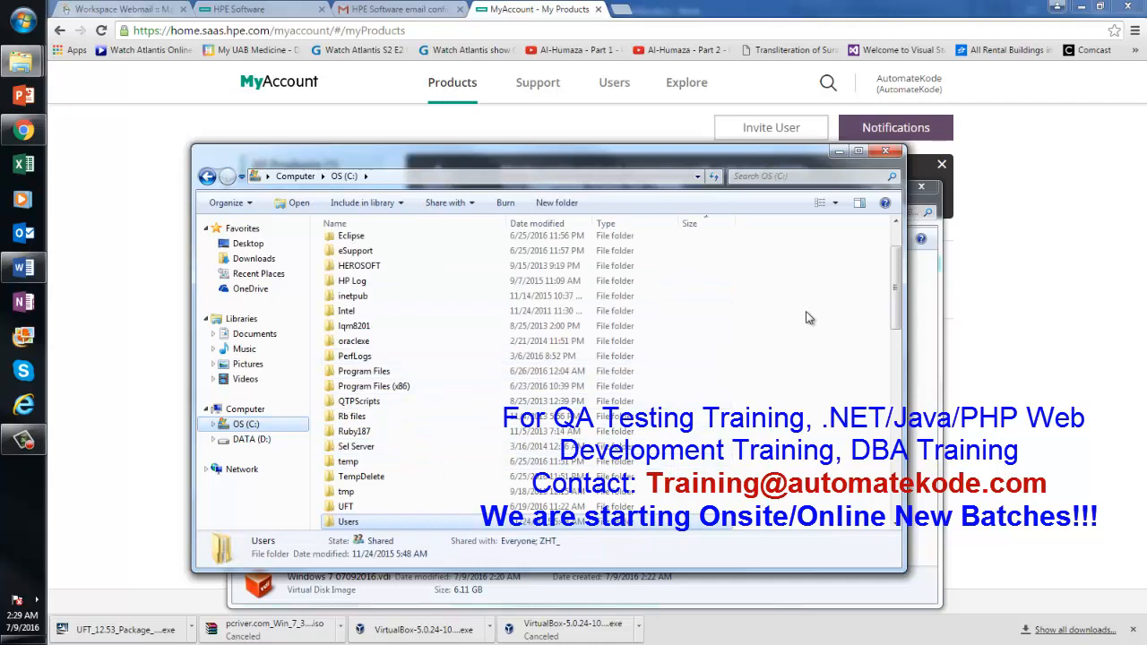
mouse_move(894, 290)
mouse_down()
mouse_move(894, 324)
mouse_move(891, 267)
mouse_up()
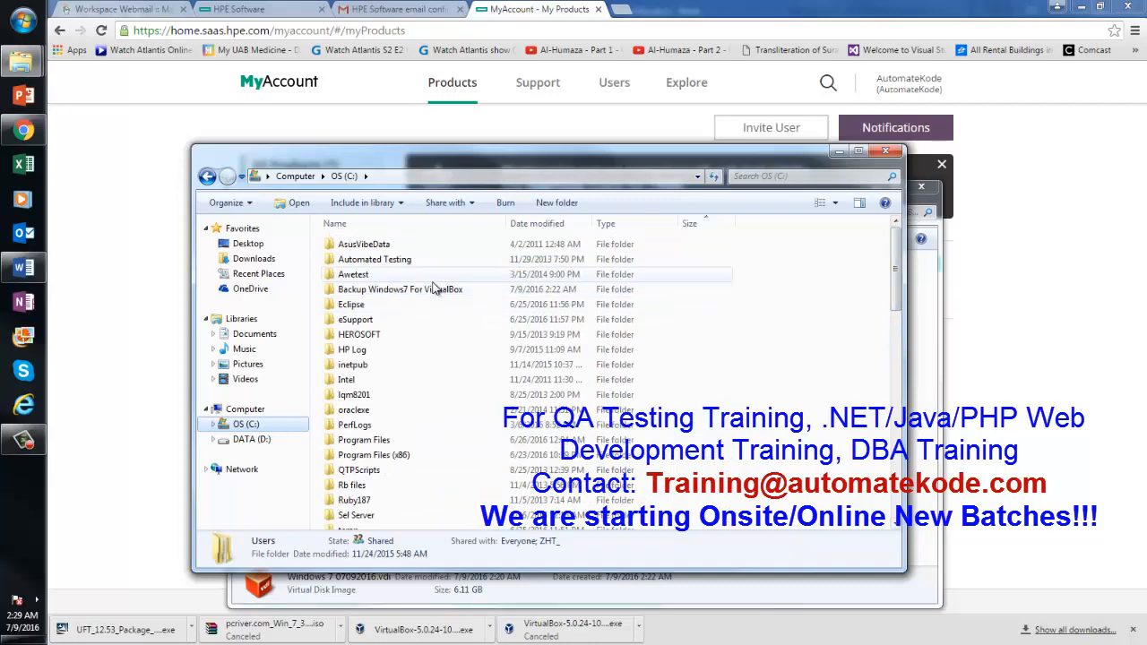
double_click(435, 287)
click(207, 175)
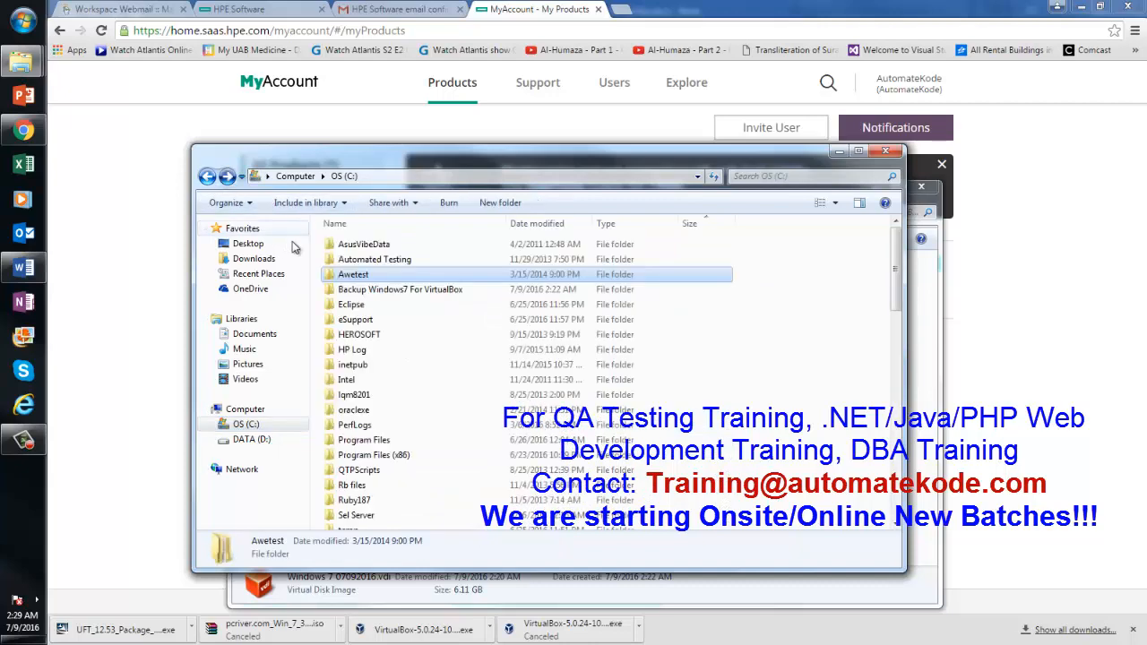
double_click(389, 290)
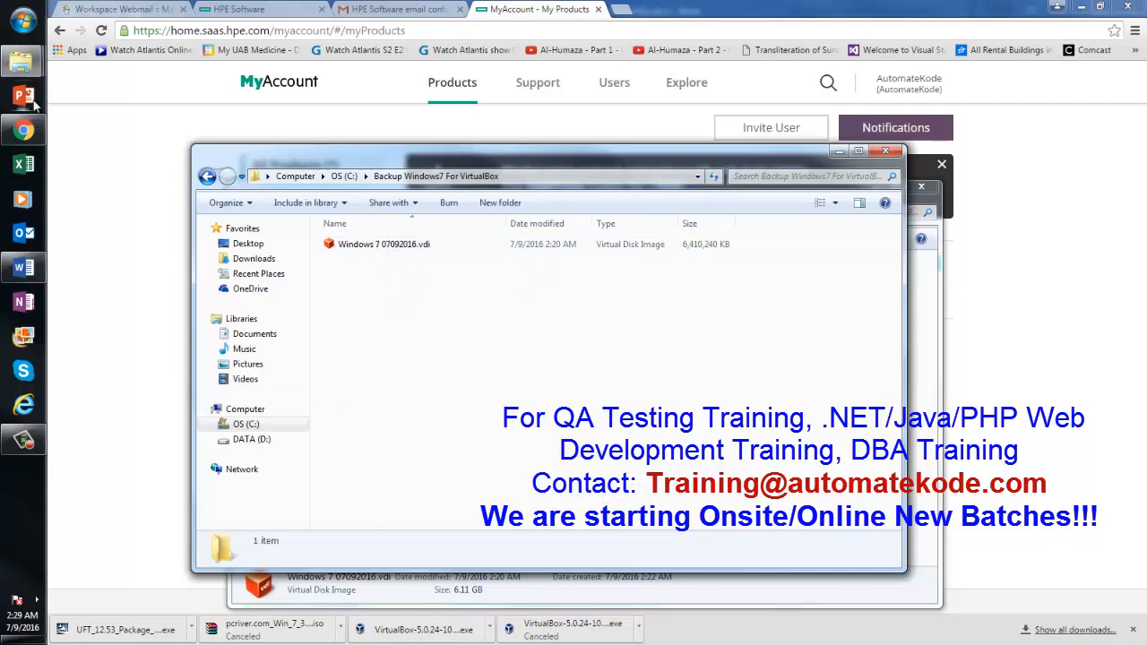
Launch Oracle VM VirtualBox and boot the Windows 7 07092016 virtual machine
click(24, 20)
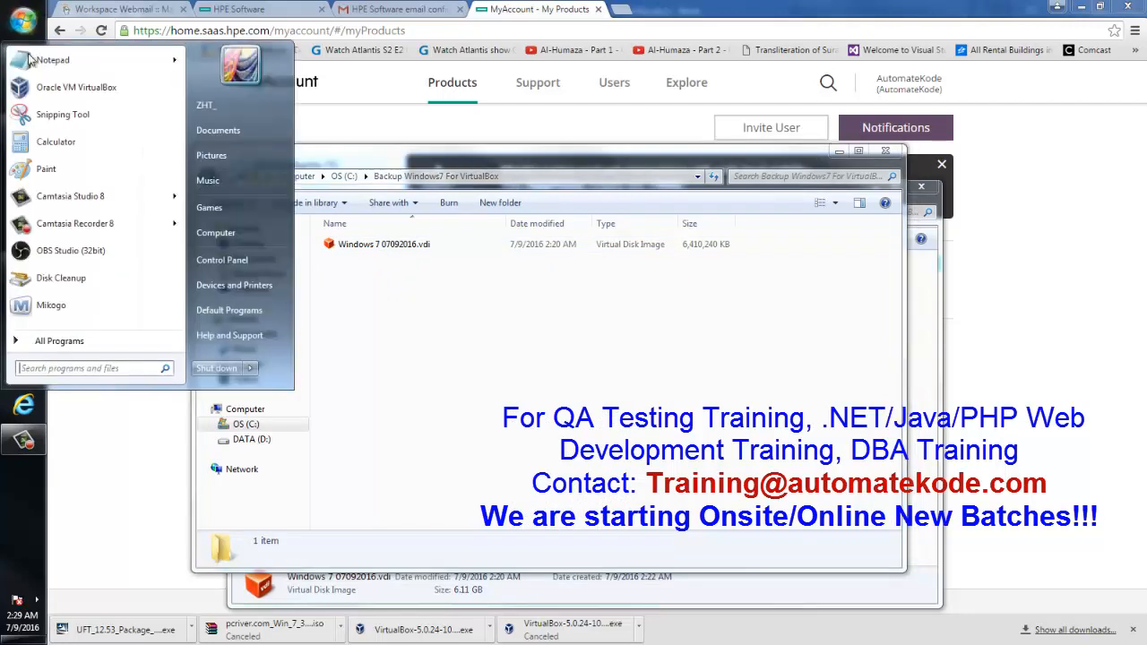
click(43, 95)
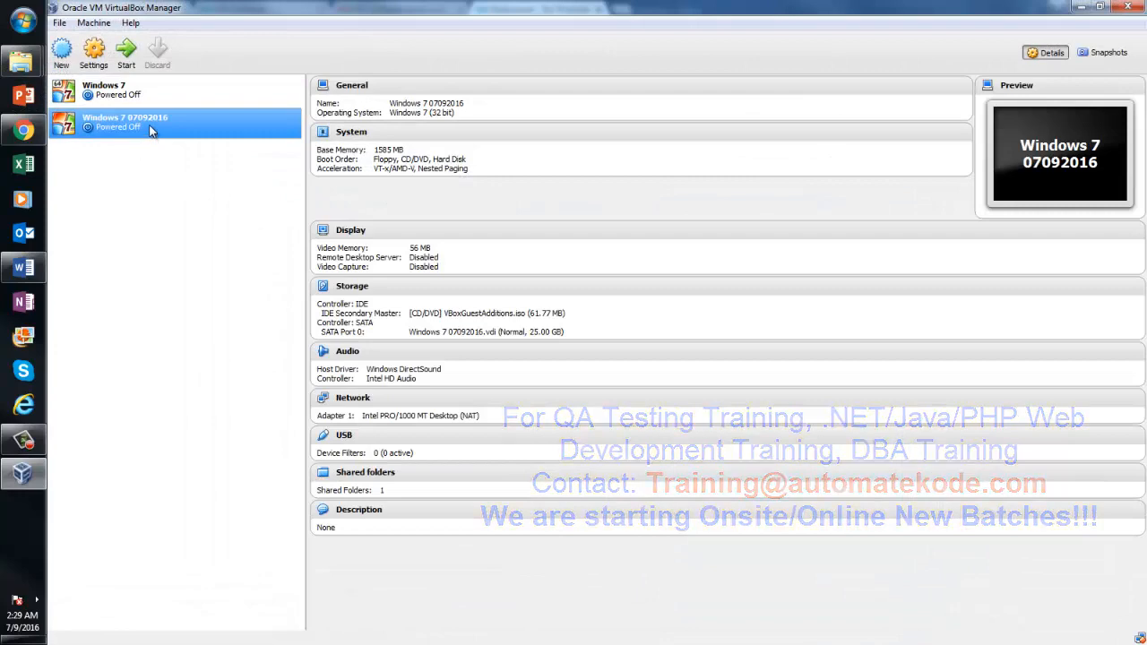
double_click(150, 126)
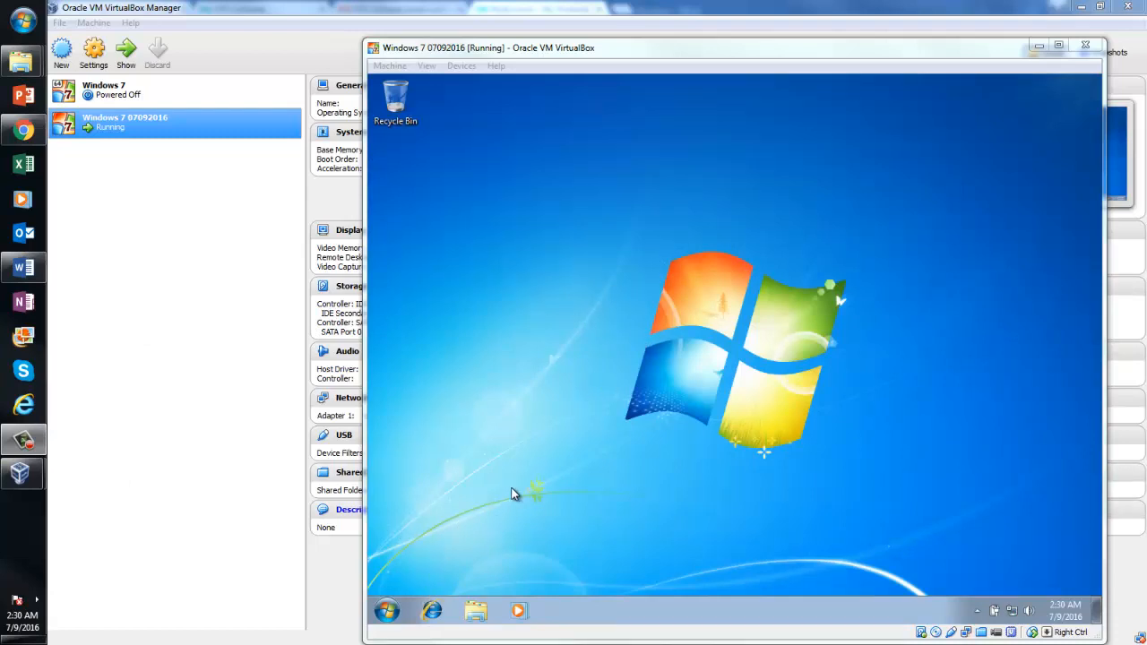
Select the UFT 12.53 package in the guest's C:\Temp Soft folder, then switch to the Word checklist
click(387, 610)
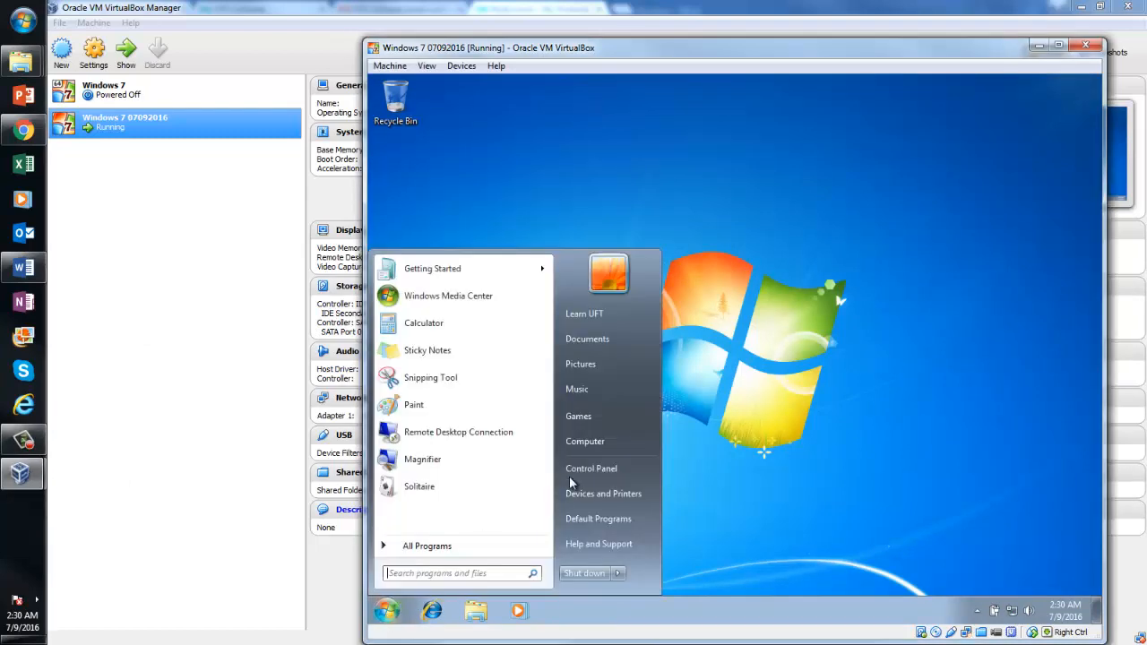
click(610, 443)
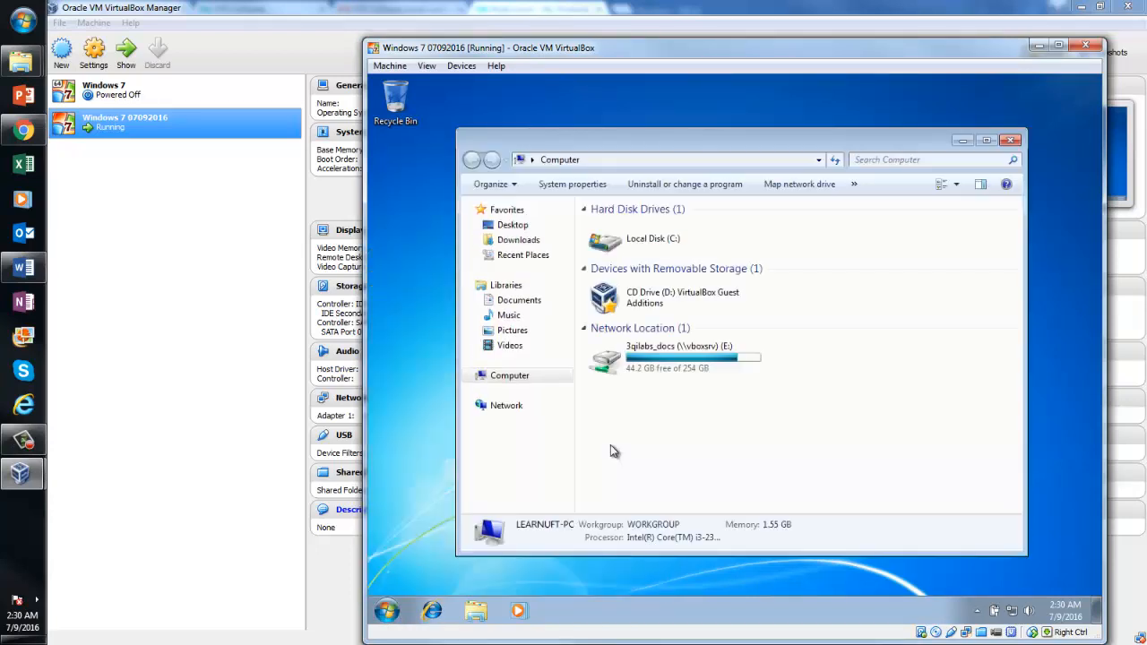
double_click(670, 250)
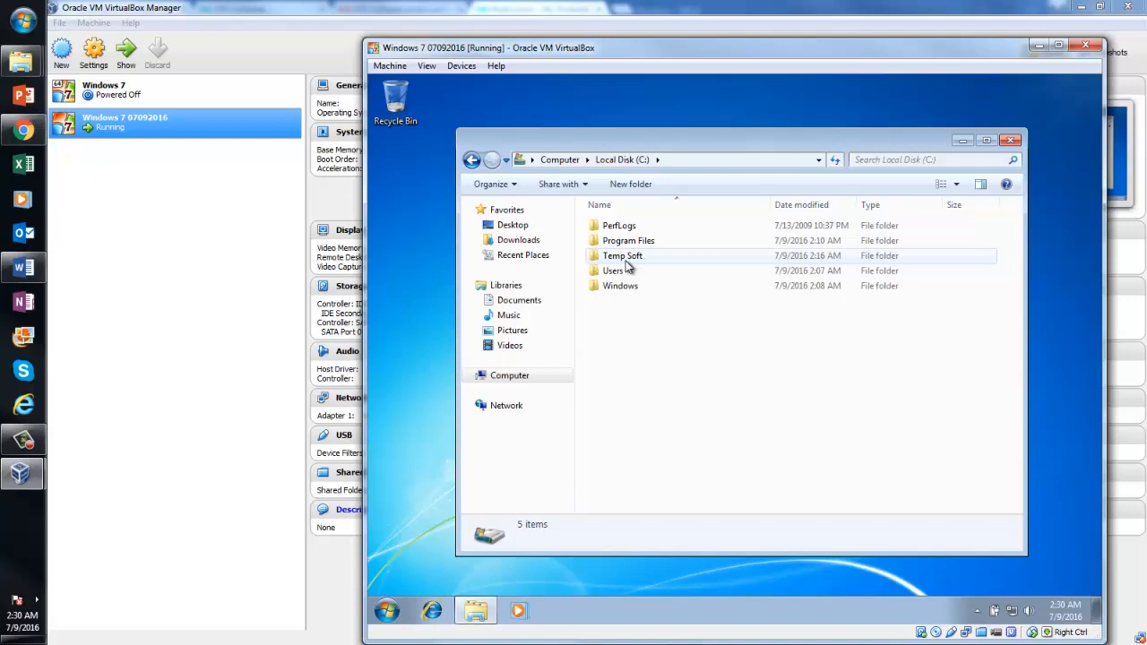
double_click(627, 257)
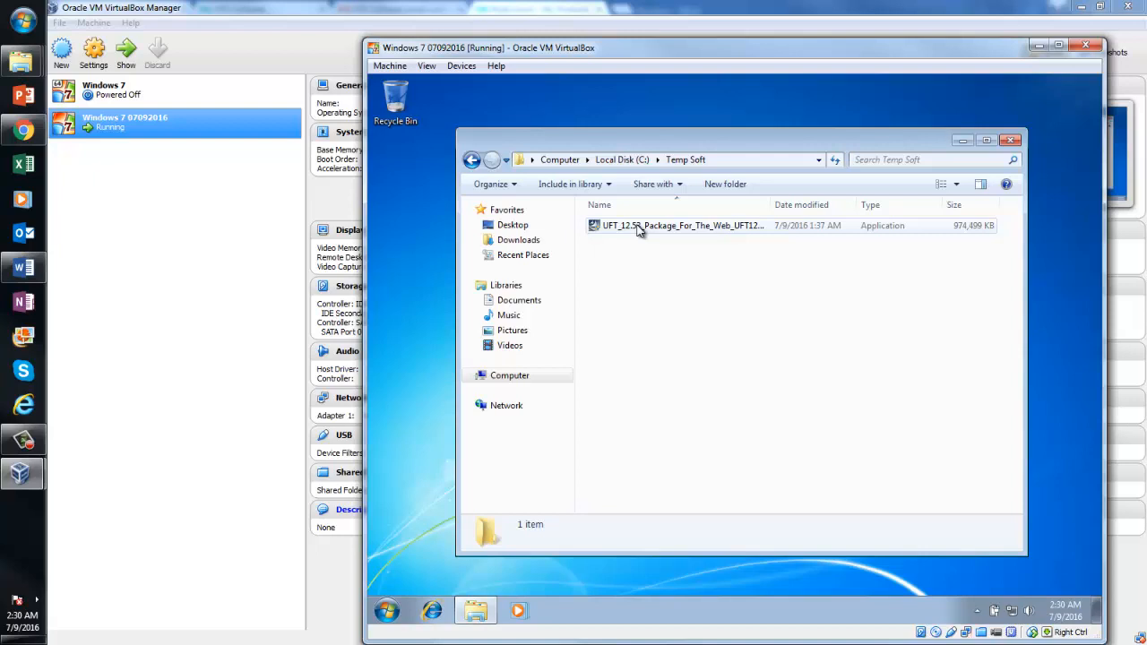
click(639, 231)
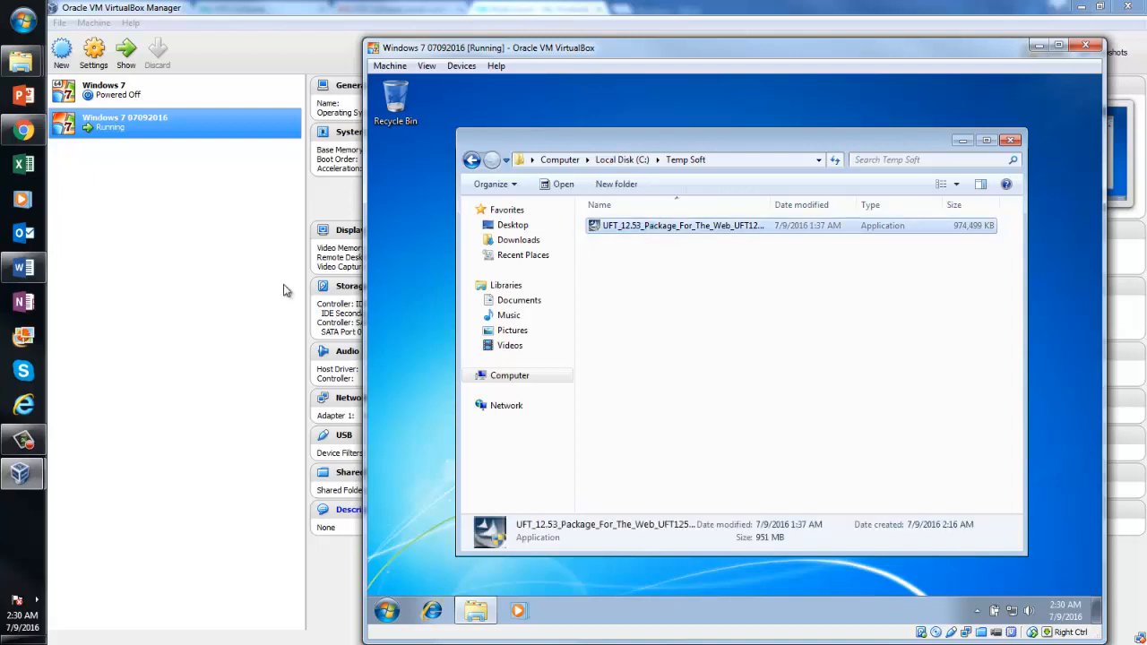
click(30, 273)
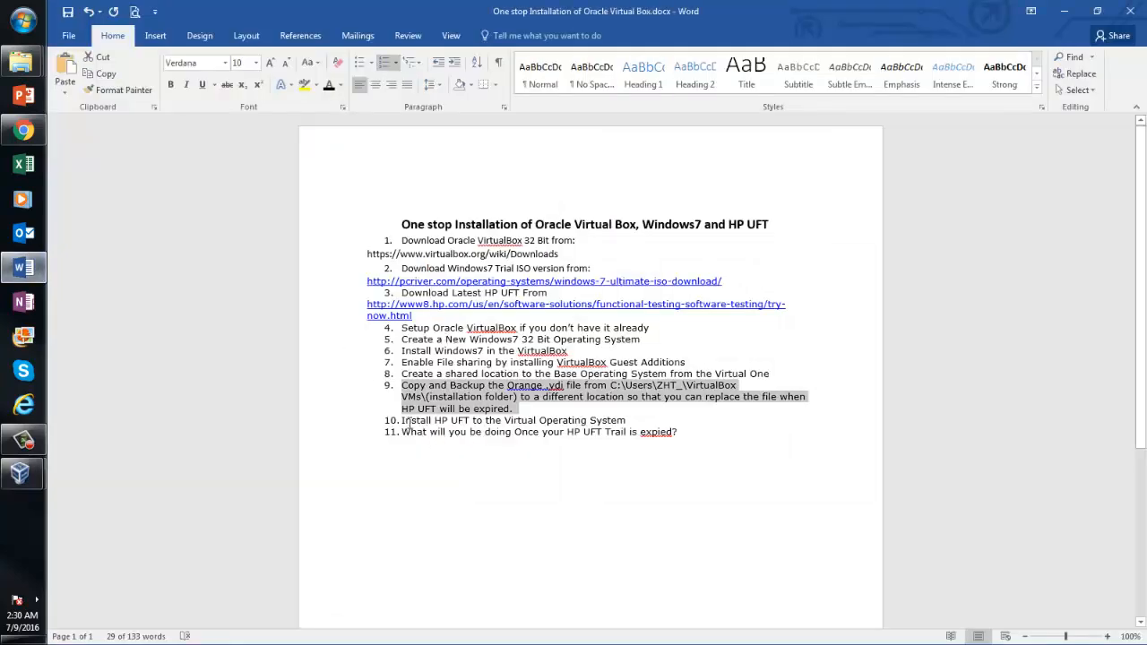
Highlight checklist item 10 on installing HP UFT, then bring the Windows 7 VM back up
click(506, 397)
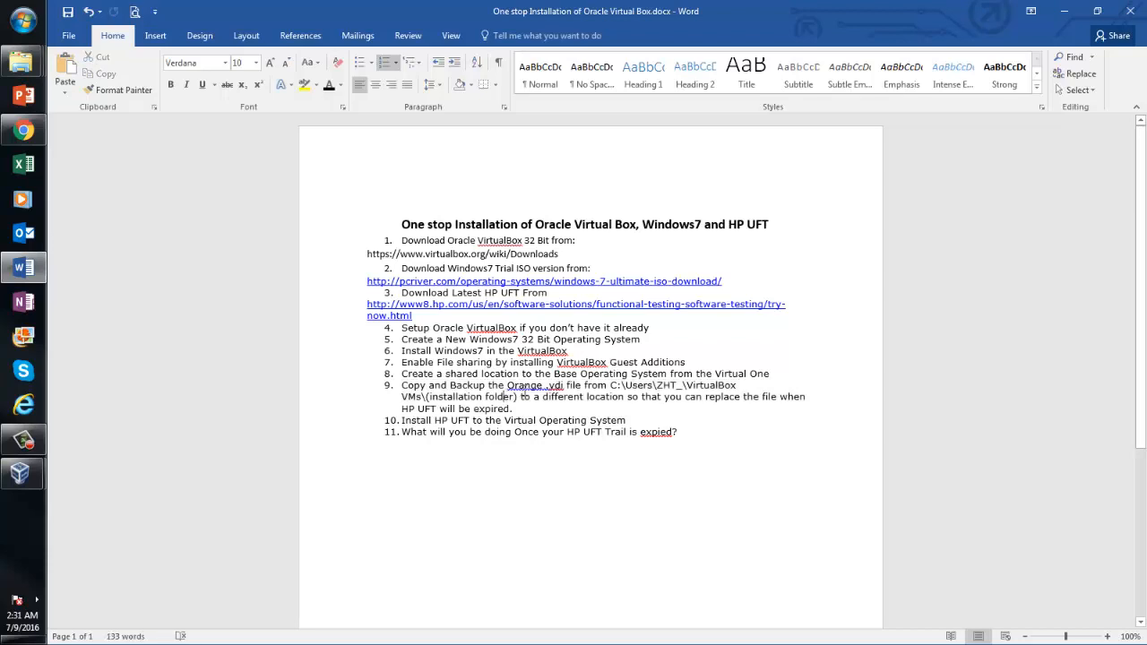
drag(403, 425, 632, 420)
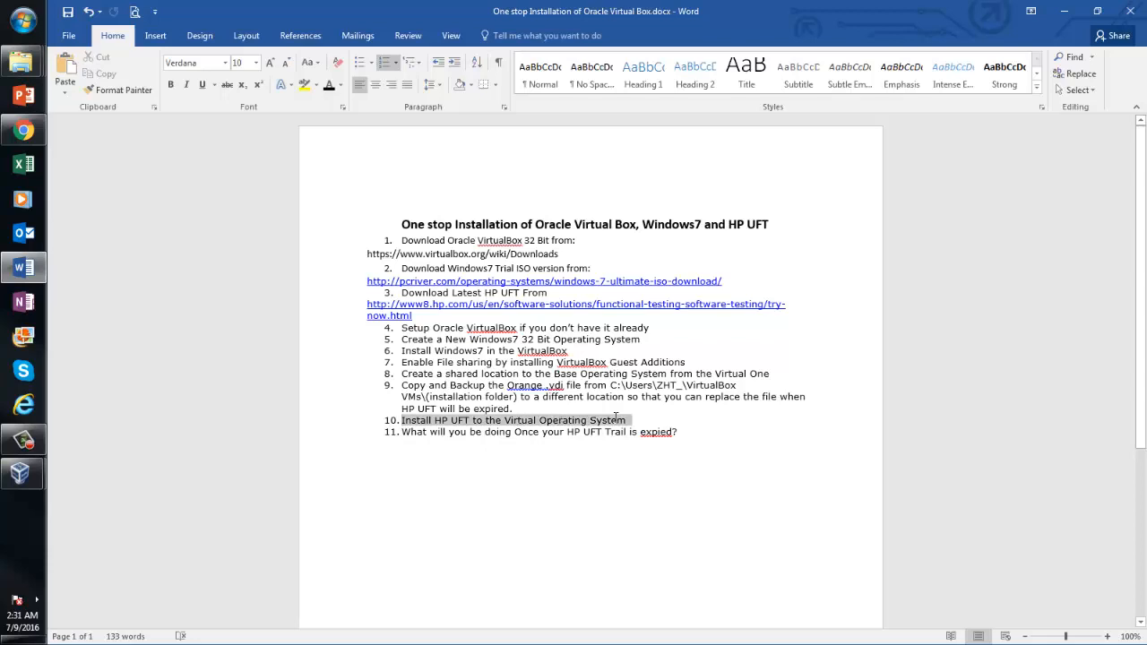
click(21, 473)
click(139, 514)
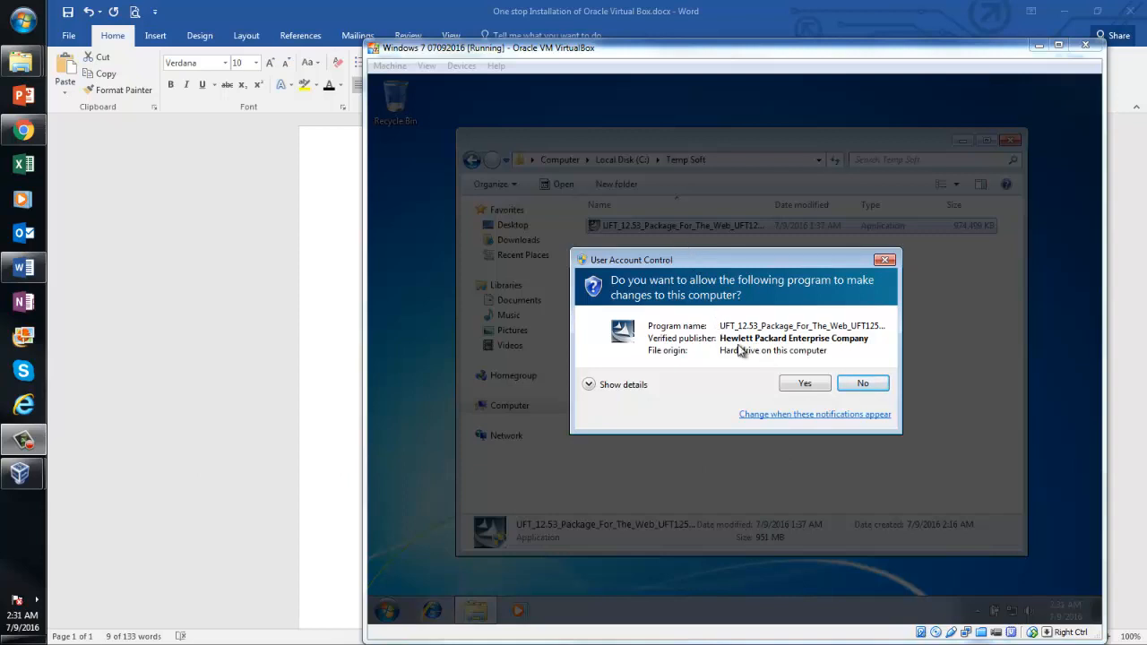
Approve the UAC prompt and extract UFT to the default C:\Temp\Unified Functional Testing folder
click(794, 385)
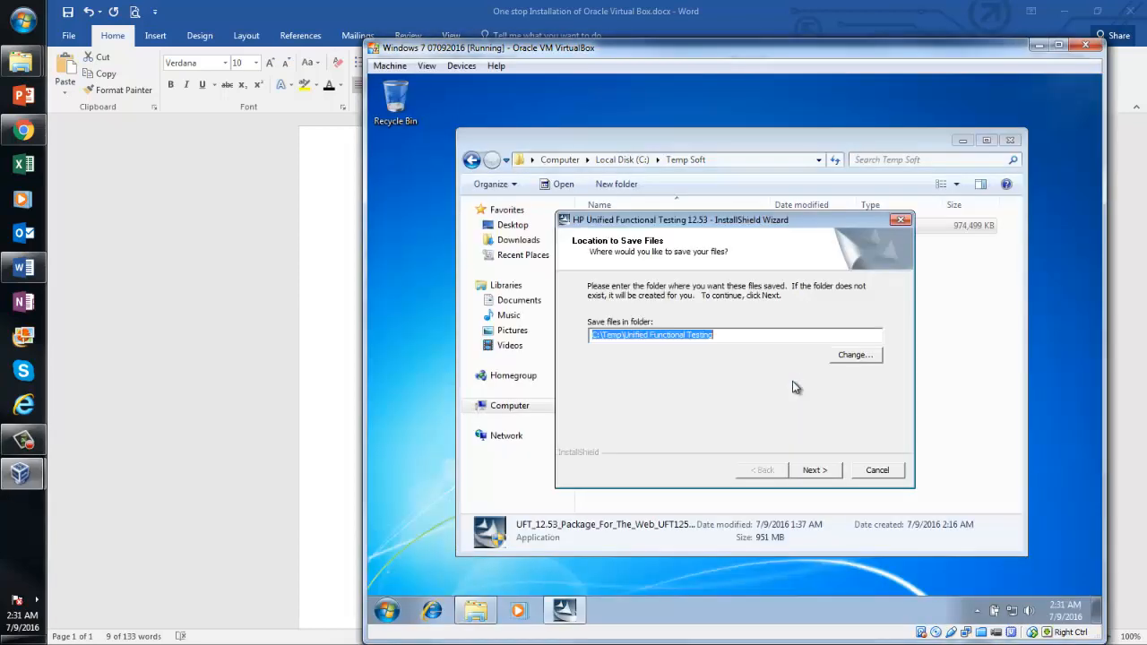
click(816, 471)
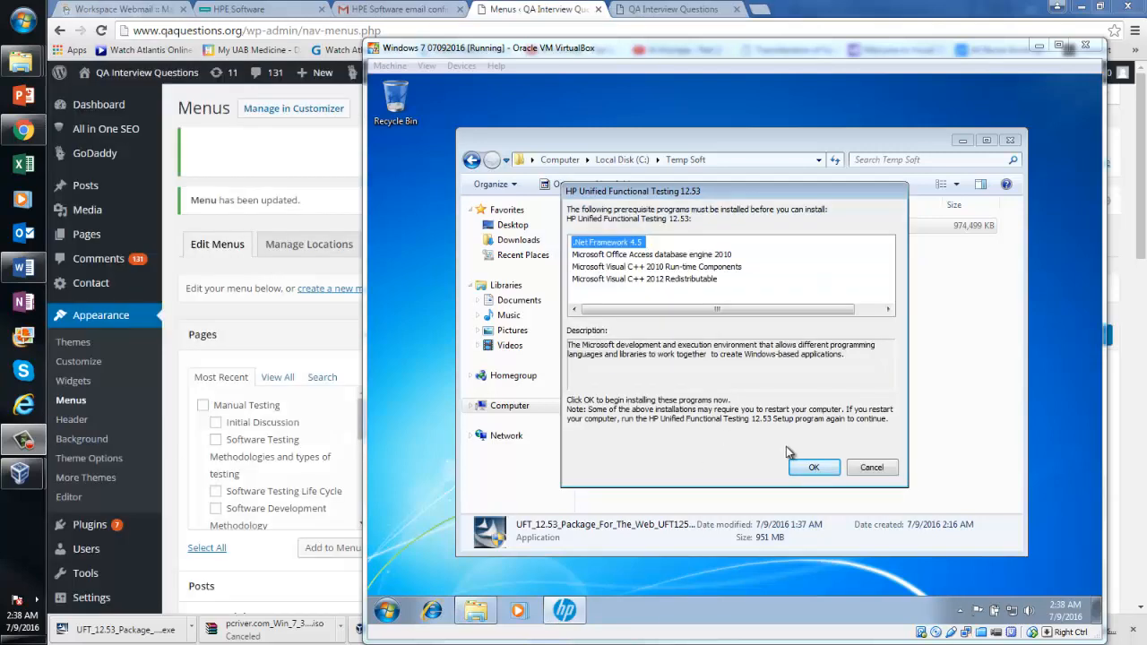
Install the .NET Framework 4.5, Access Database Engine and Visual C++ prerequisites
click(811, 467)
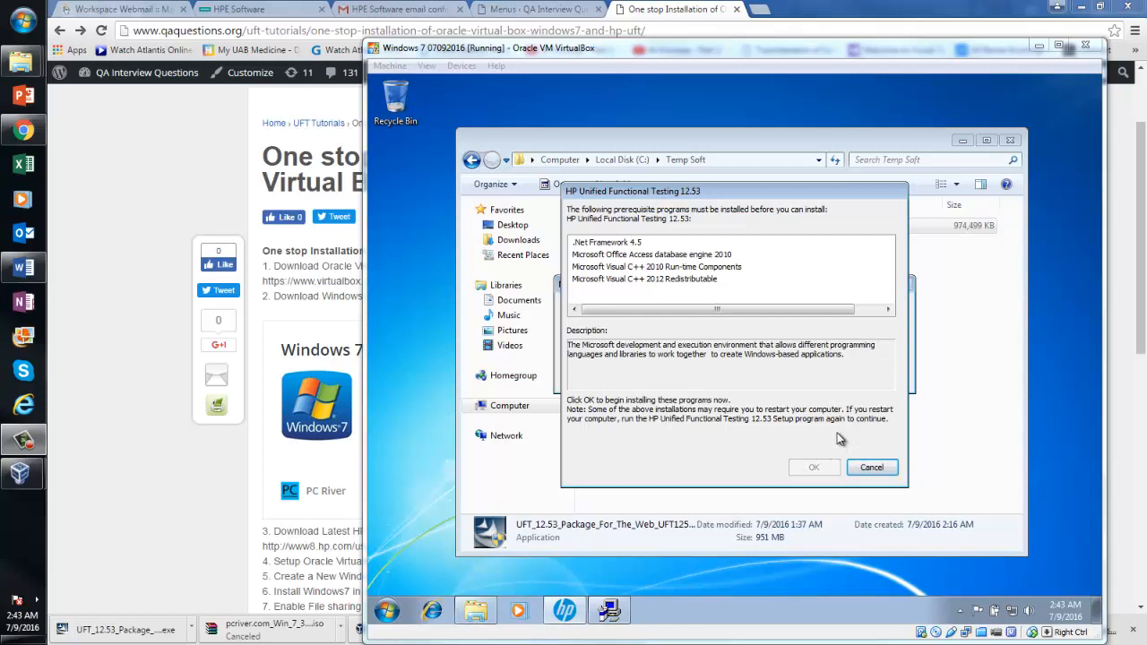
click(914, 349)
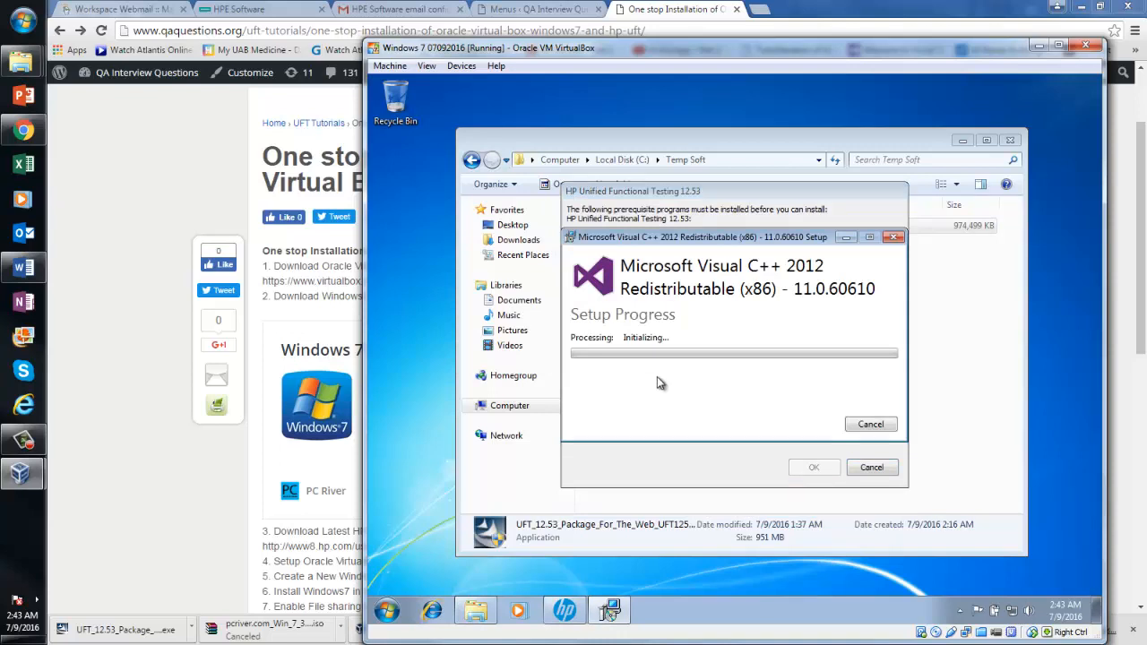
click(205, 351)
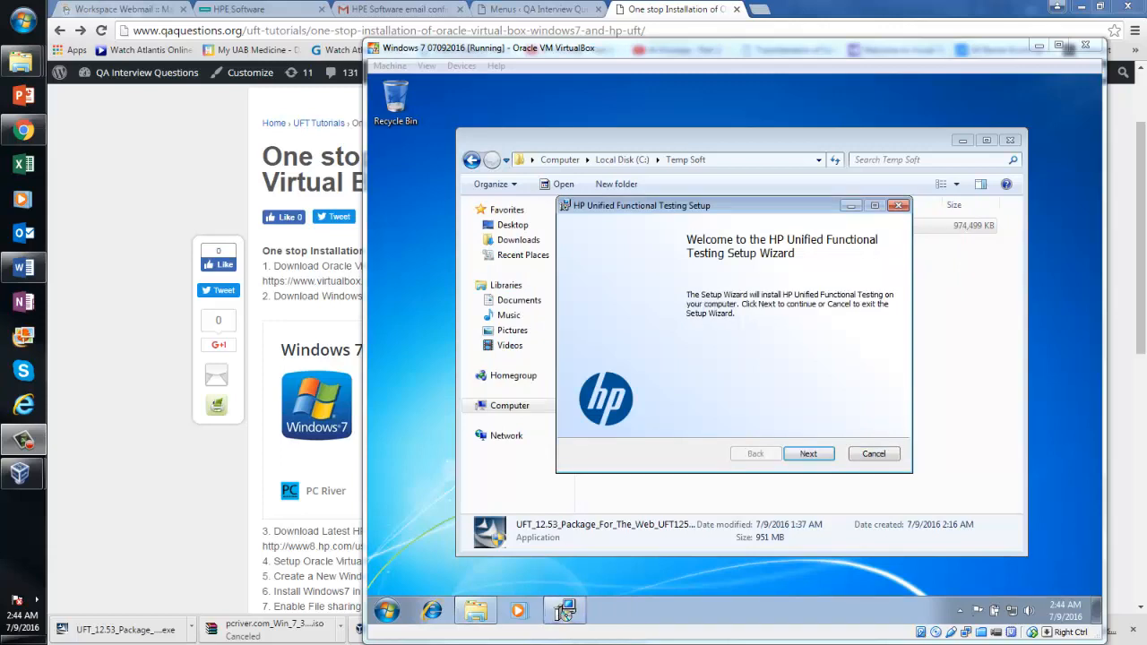
Pass the welcome page, accept the license terms and continue to Custom Setup
click(801, 459)
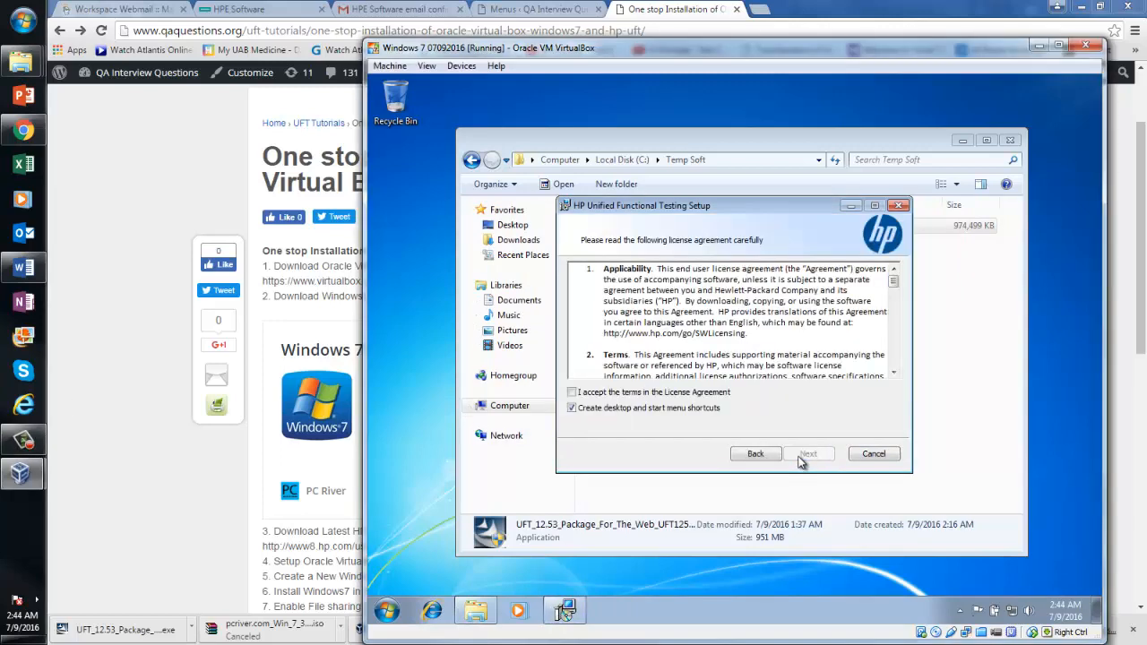
click(572, 392)
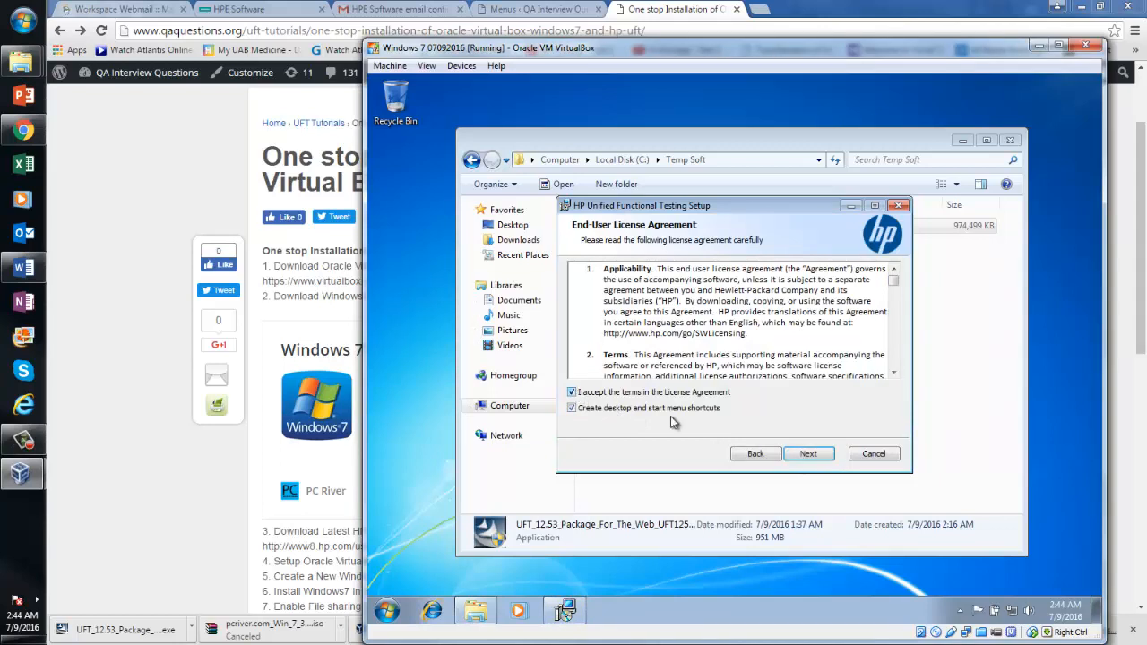
click(809, 455)
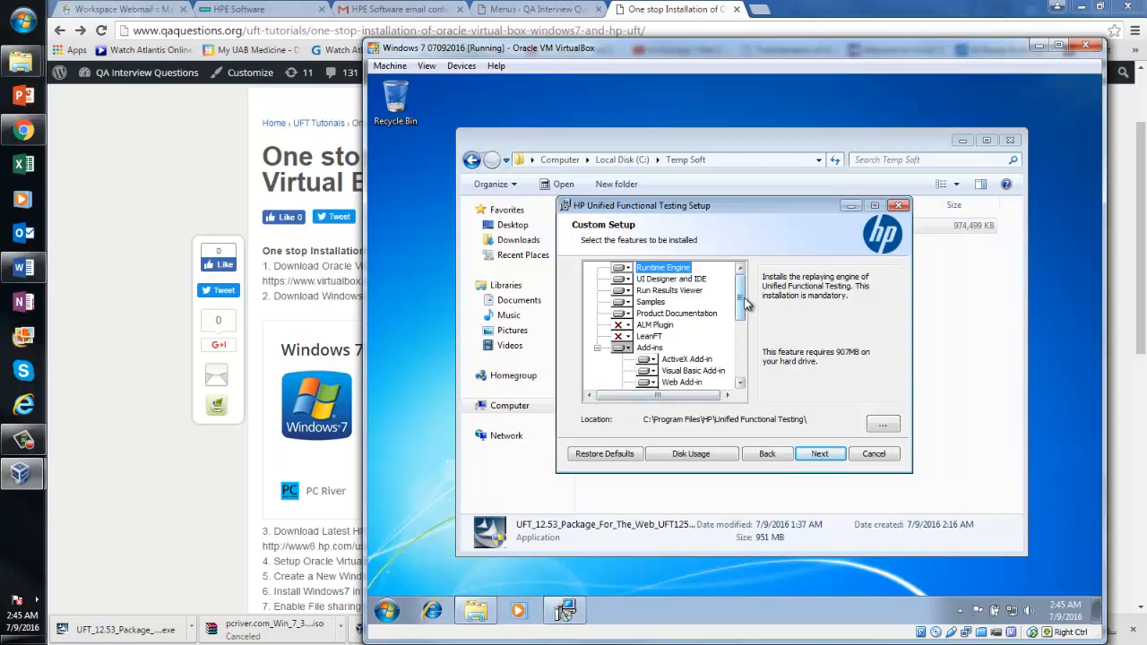
Set the ALM Plugin to 'Will be installed on local hard drive' in Custom Setup
drag(745, 305, 745, 344)
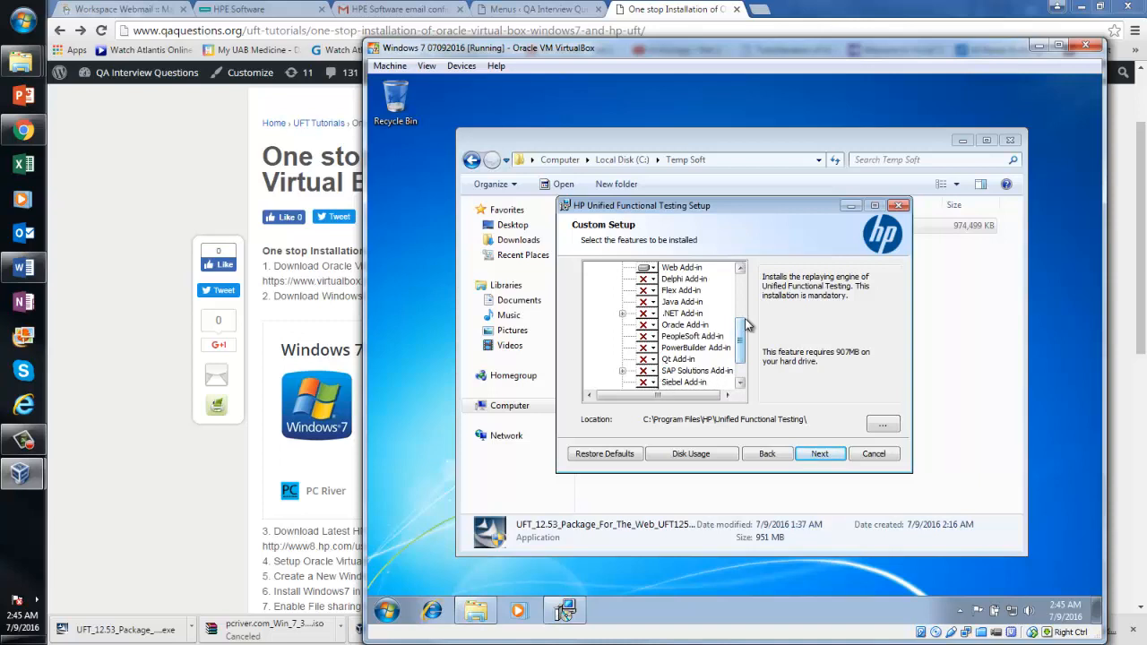
drag(747, 325, 747, 285)
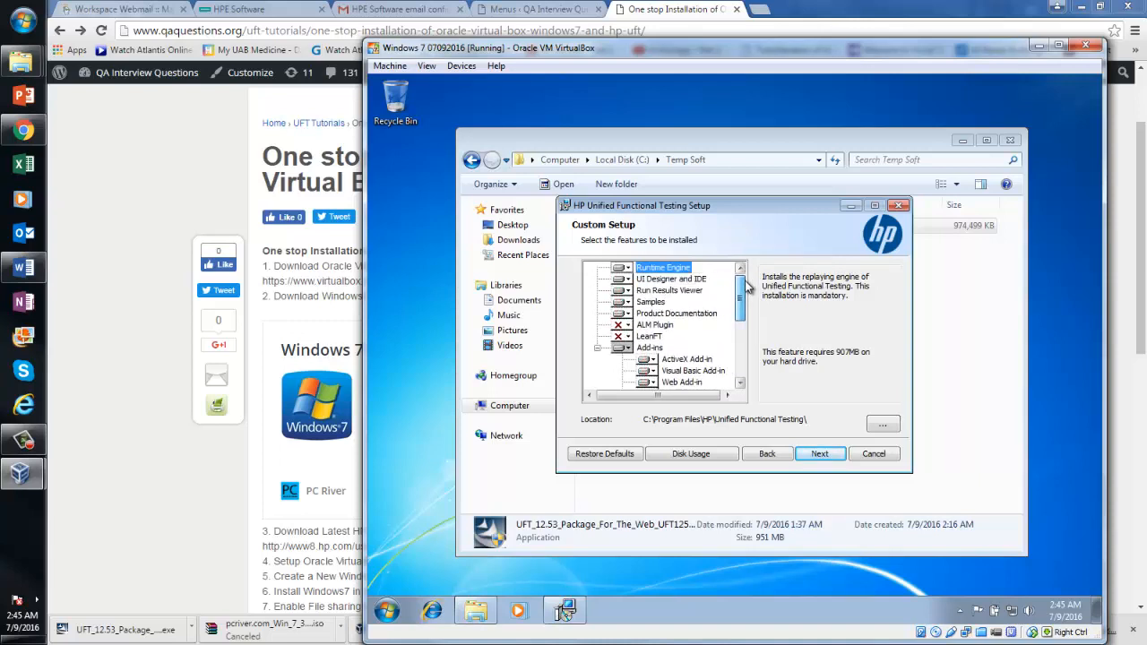
click(628, 326)
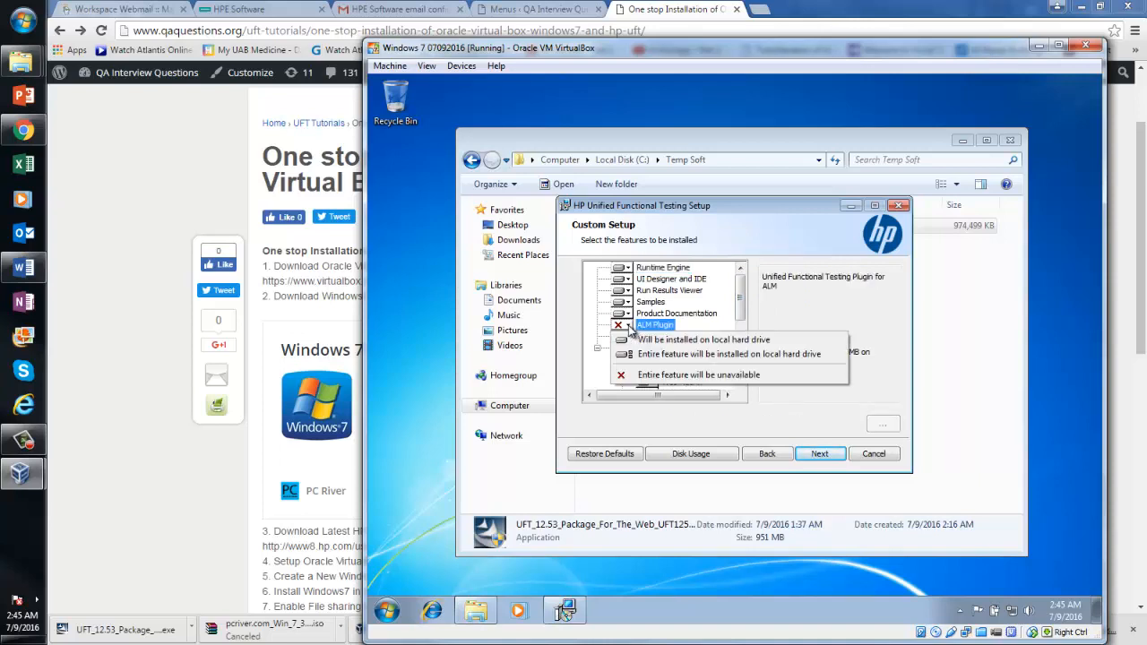
click(686, 354)
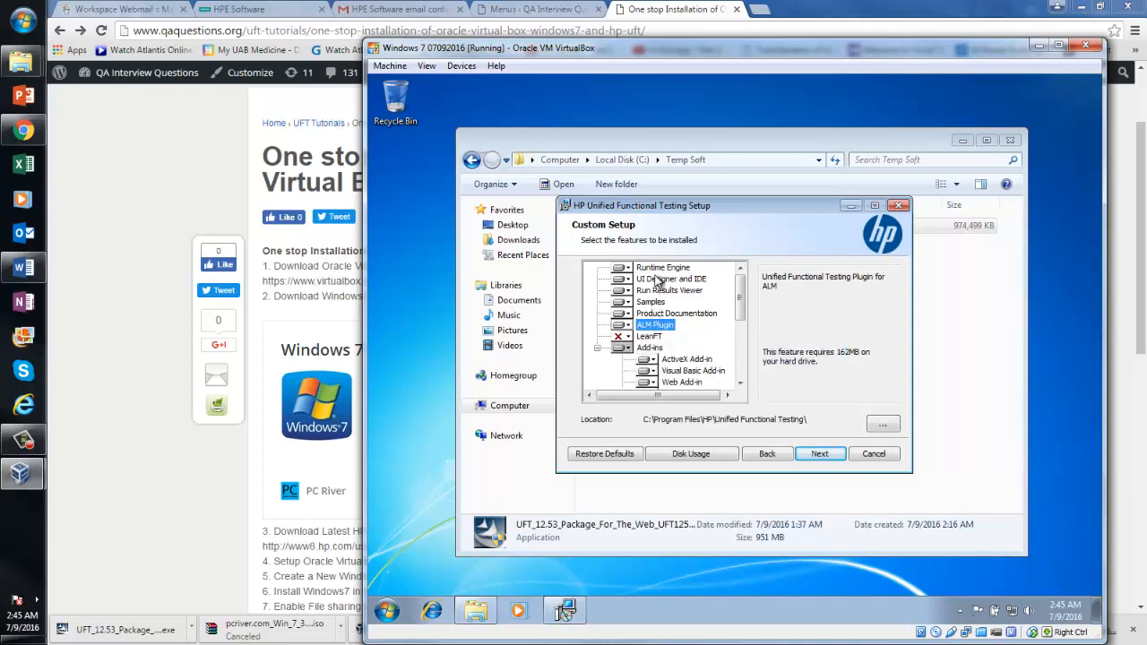
mouse_move(742, 307)
mouse_down()
mouse_move(751, 385)
mouse_move(740, 319)
mouse_up()
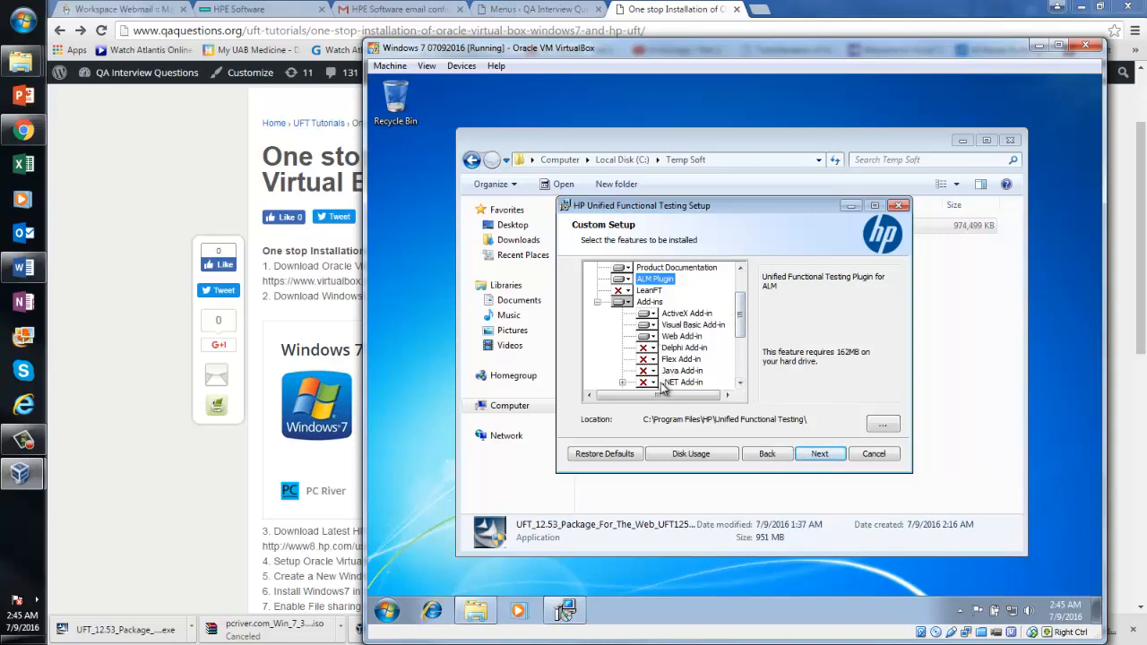
Enable running UFT remotely from ALM and from automation scripts
click(820, 455)
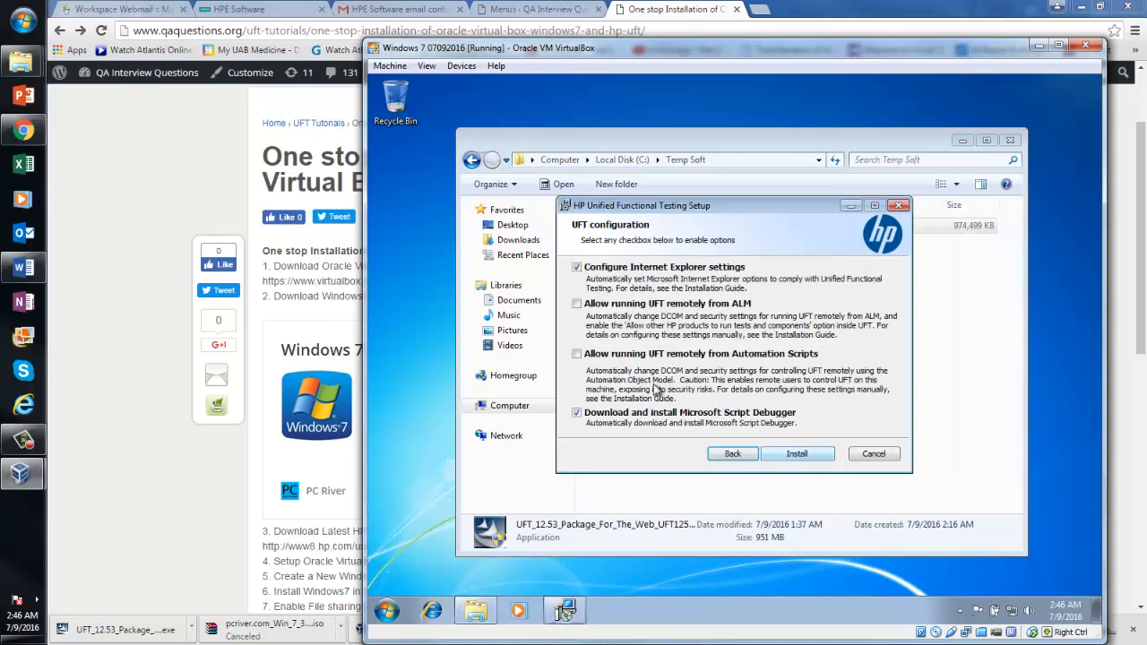
click(577, 305)
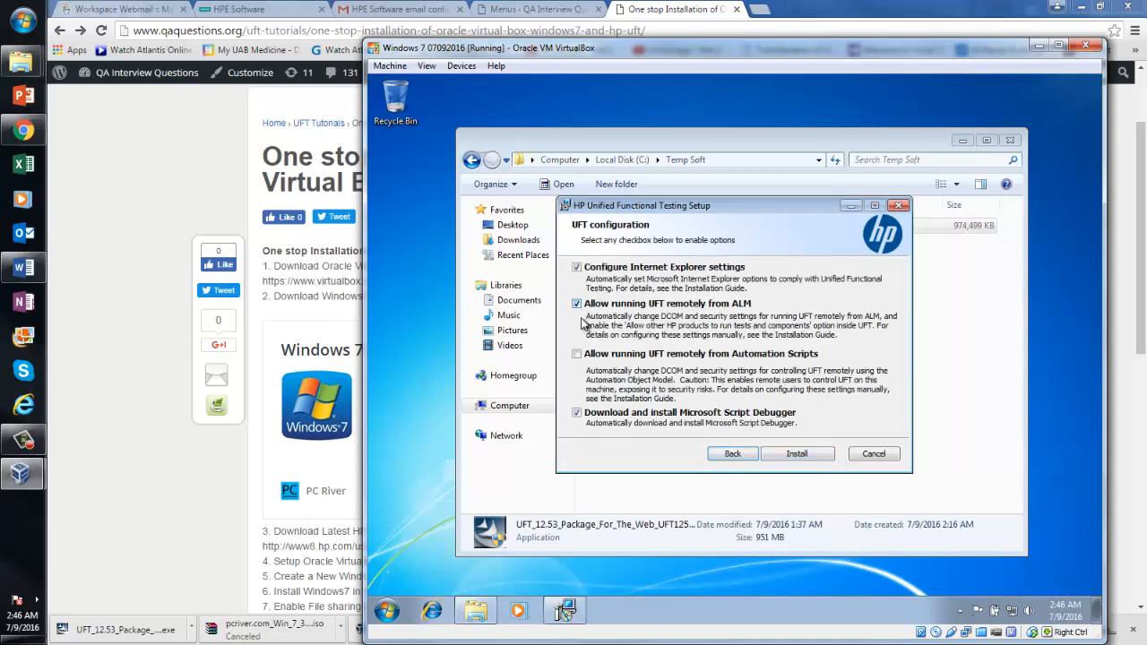
click(577, 355)
Start installing UFT with the chosen settings and wait for the Script Debugger download error
click(806, 454)
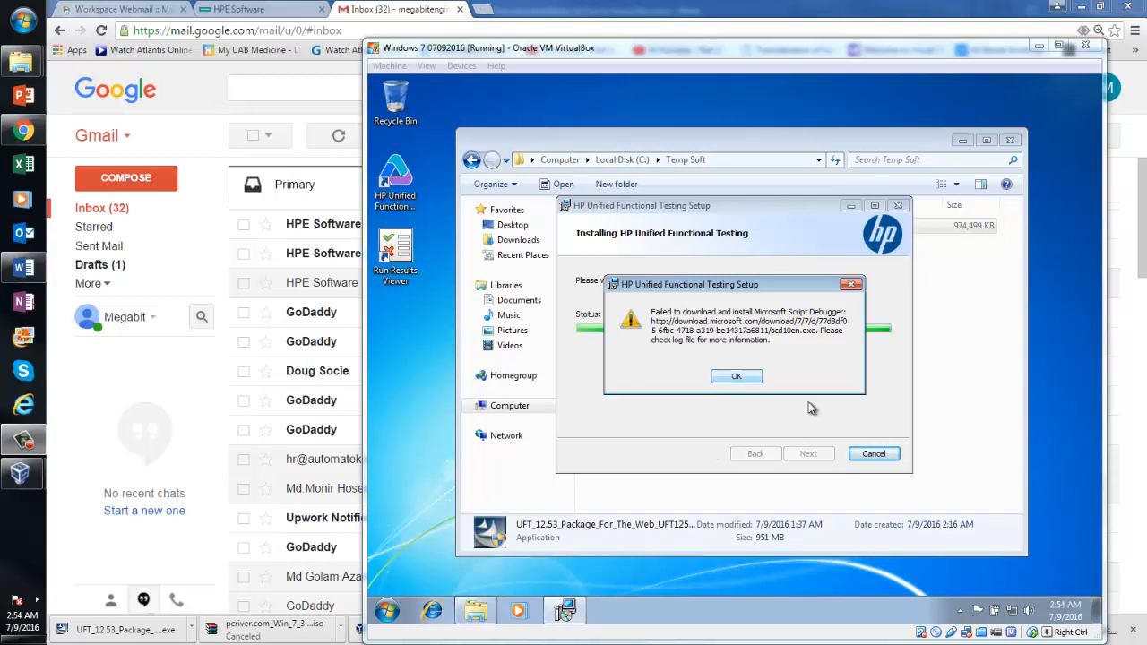
Dismiss the Script Debugger error, finish the UFT wizard, and close the Temp Soft folder
click(722, 382)
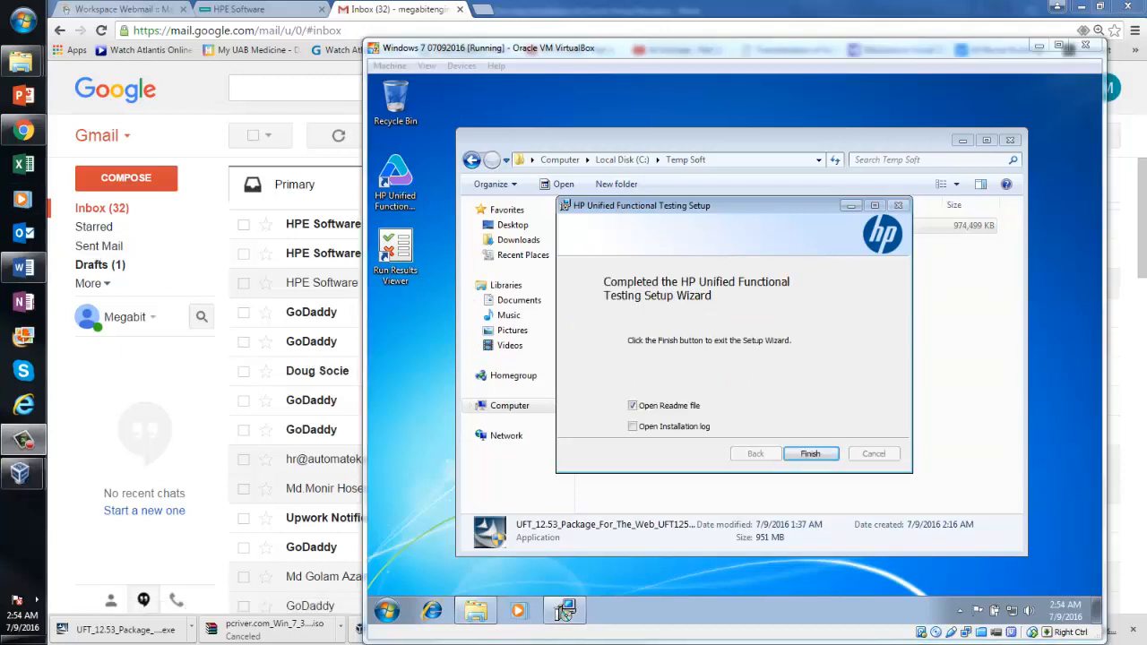
click(807, 453)
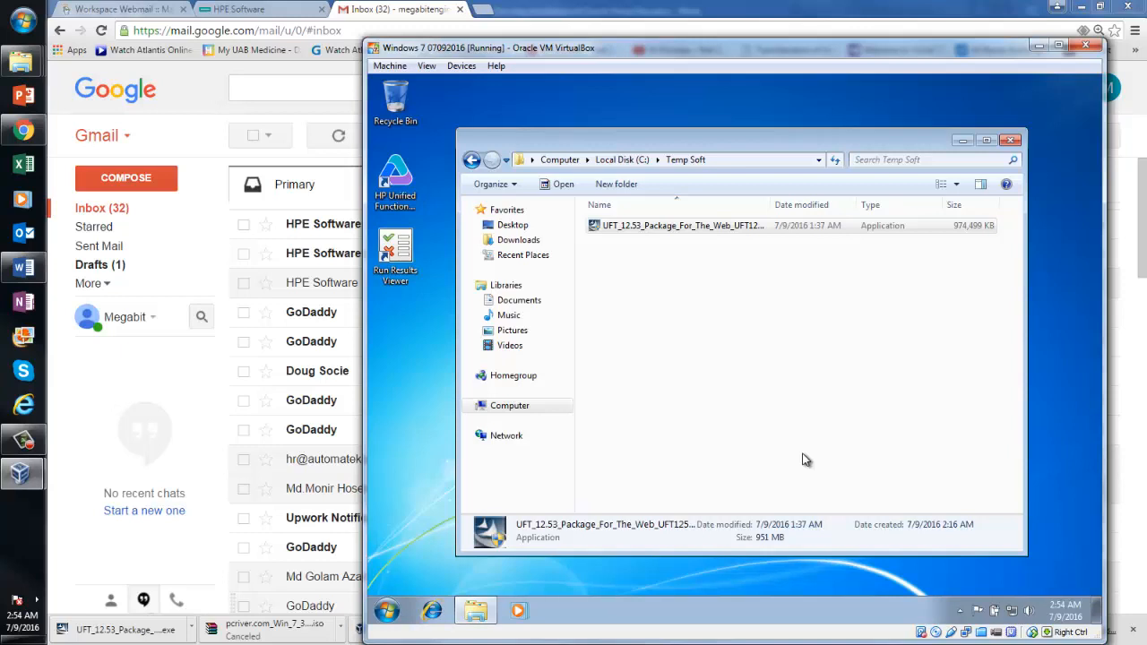
click(1009, 142)
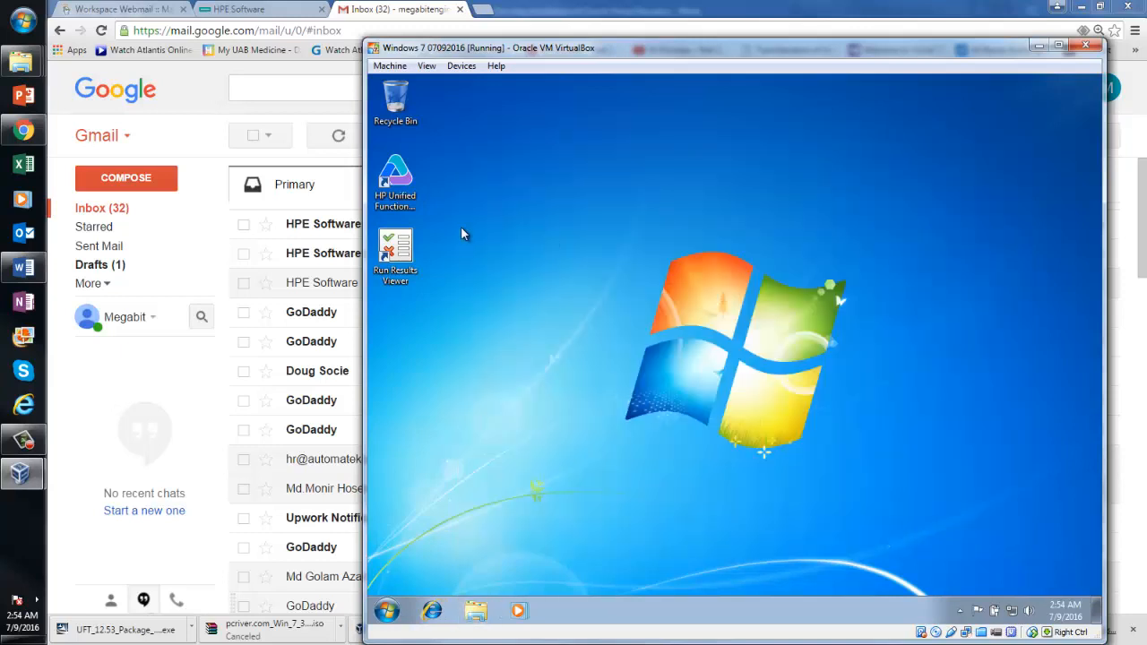
Launch HP Unified Functional Testing and continue on the 30-day trial licence
double_click(408, 176)
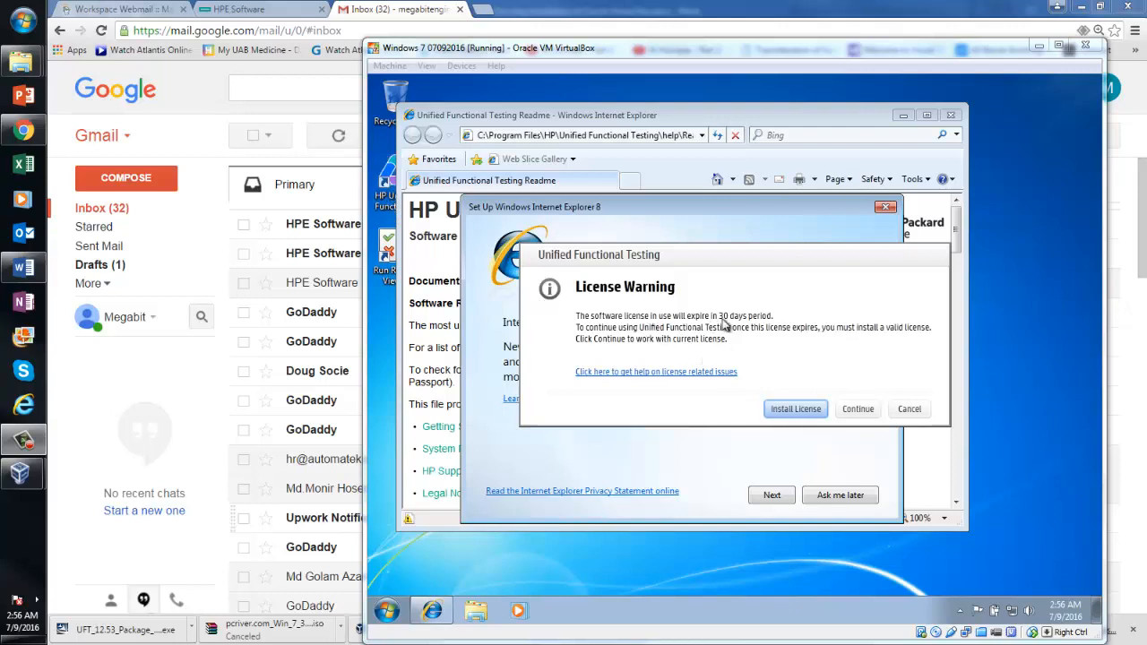
click(857, 414)
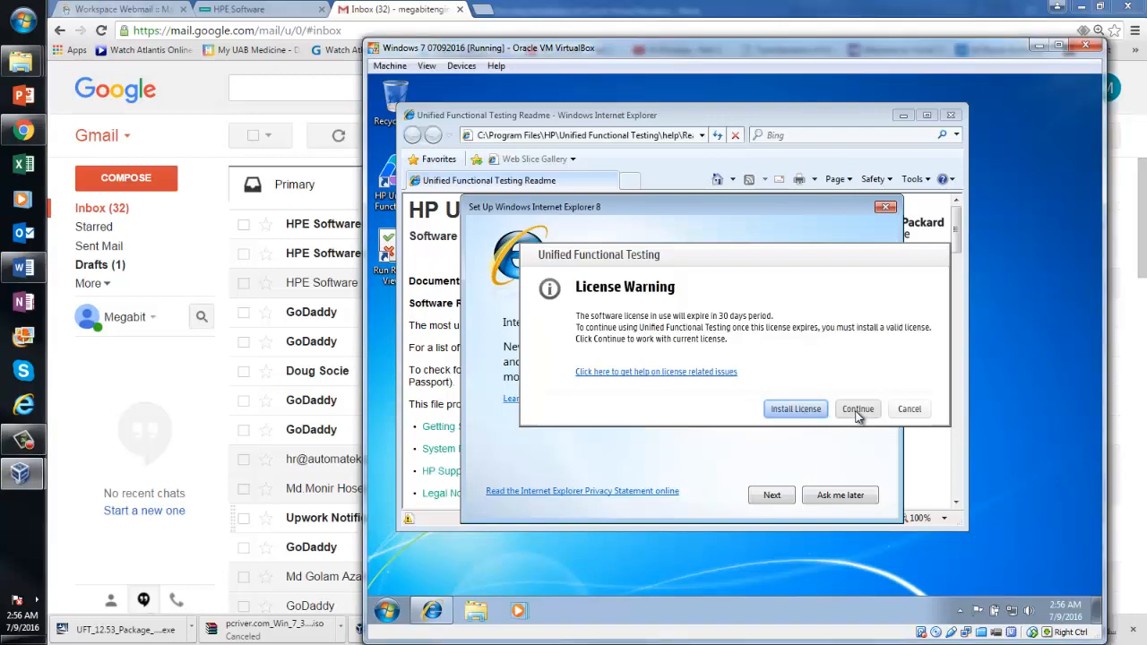
click(857, 415)
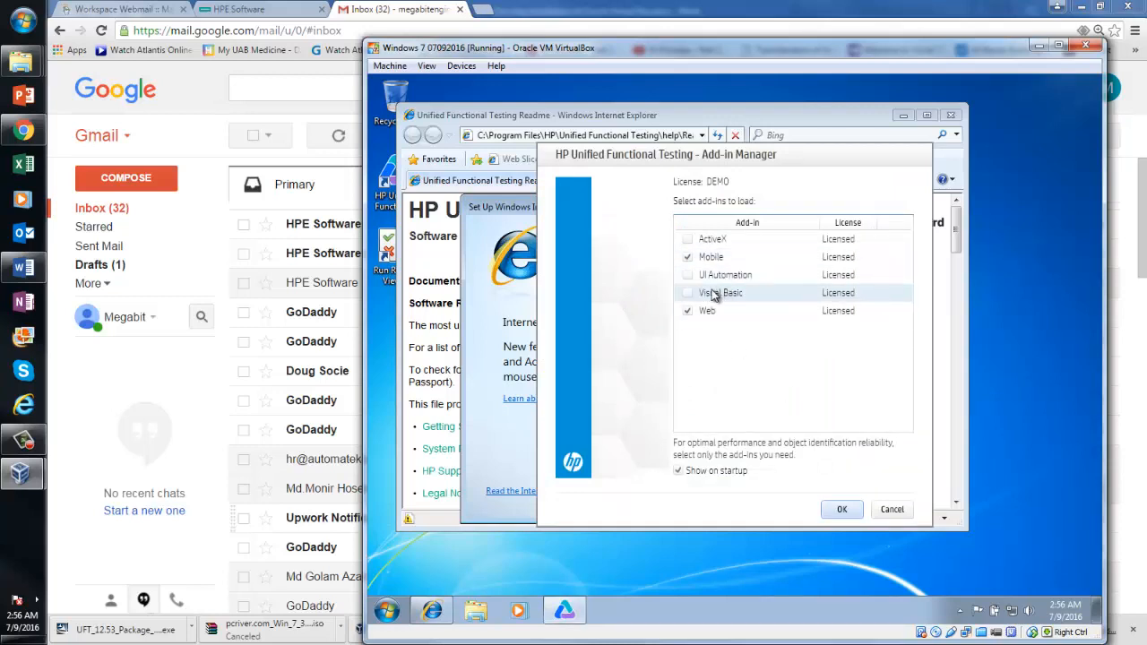
Uncheck the Mobile add-in and start UFT with only the Web add-in
click(688, 260)
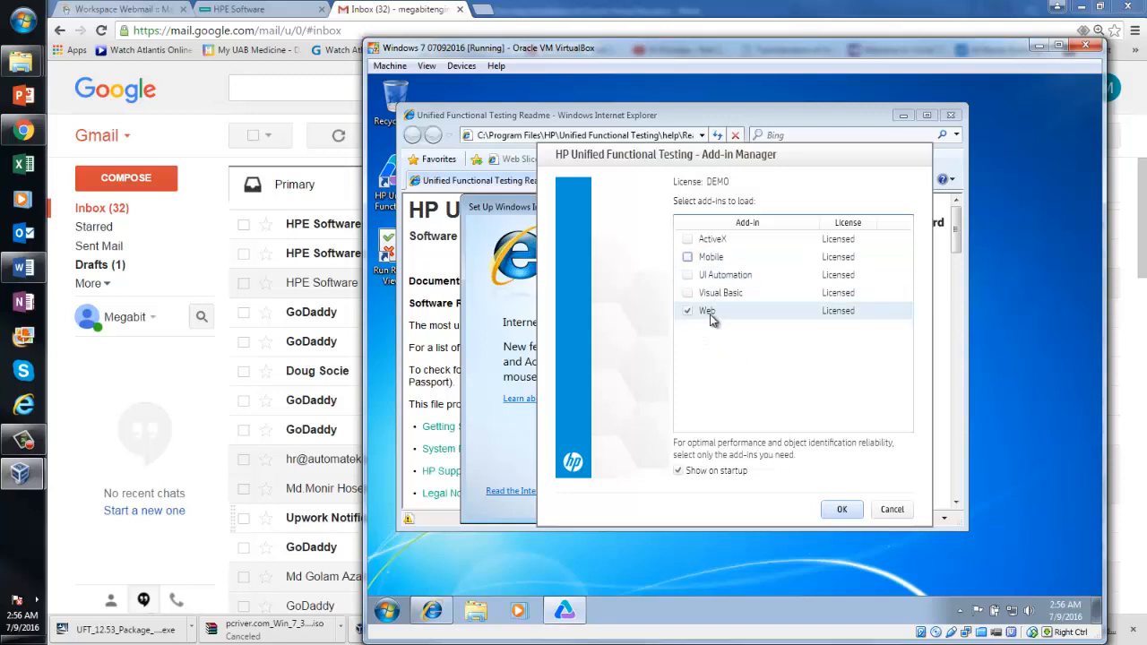
click(839, 509)
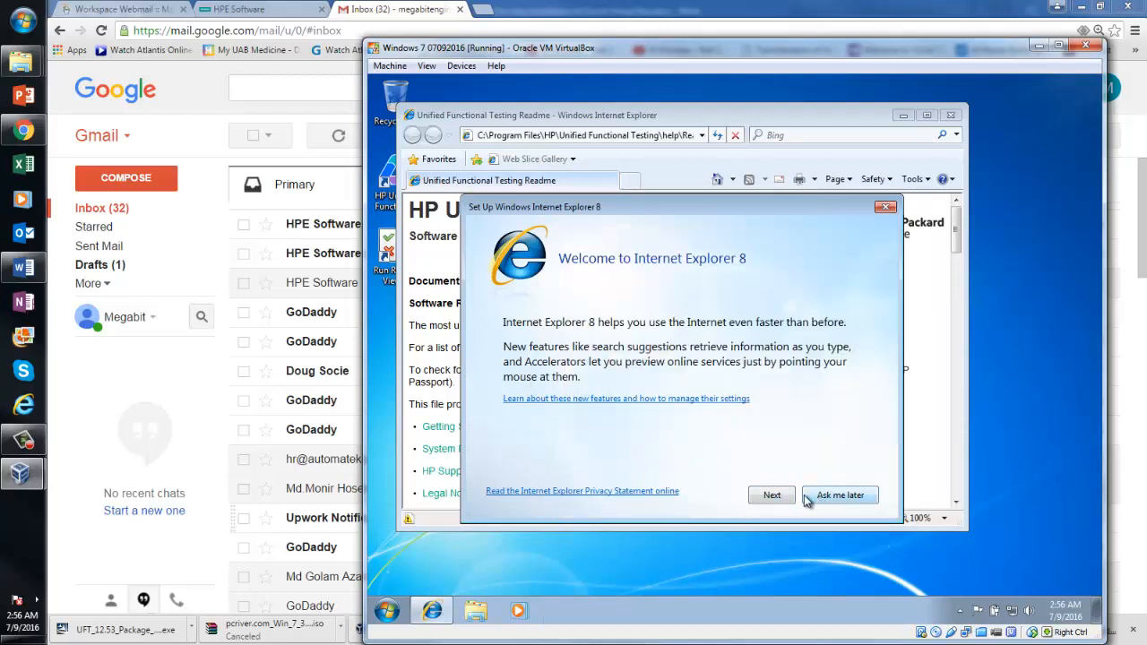
Pass IE8's welcome with Suggested Sites off and let UFT through the firewall, including public networks
click(771, 497)
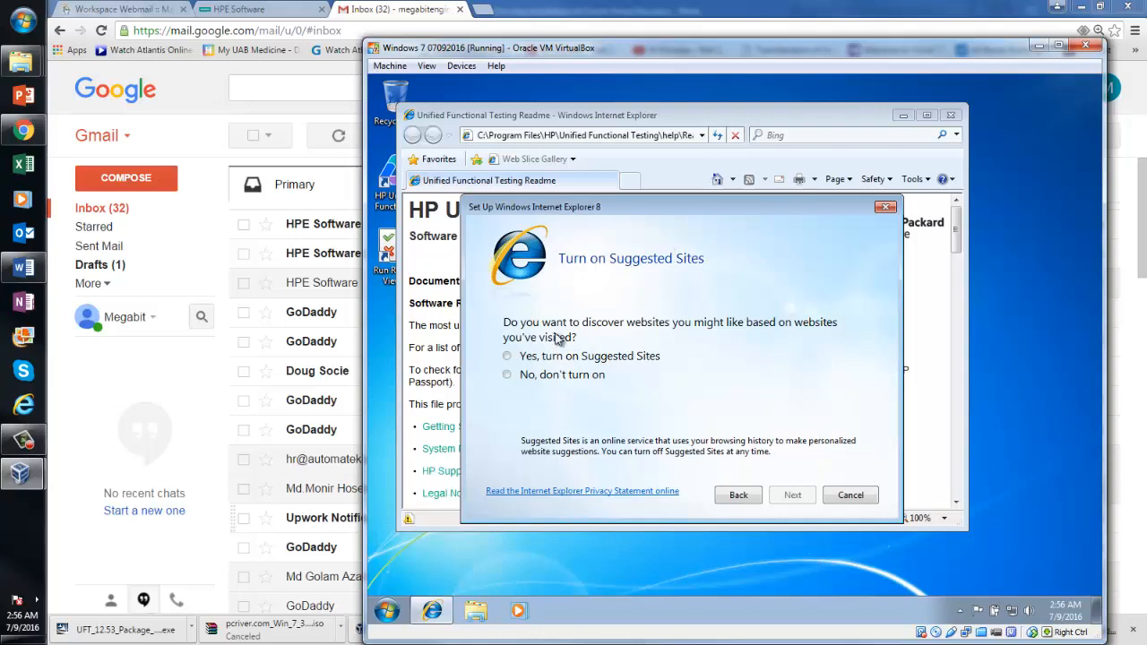
click(512, 376)
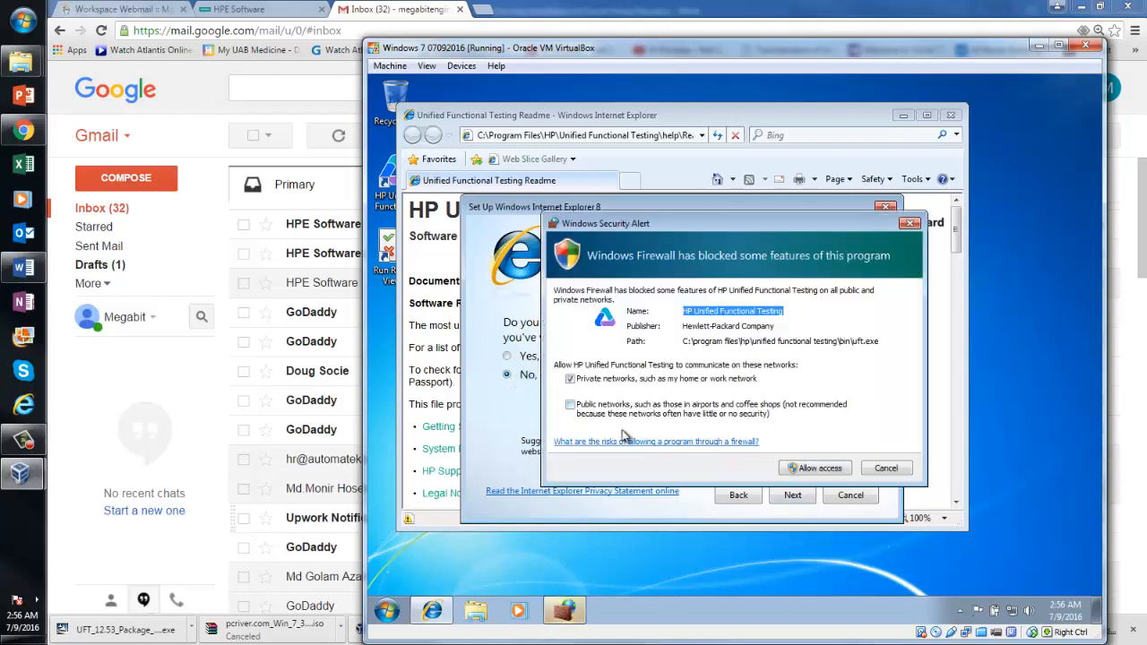
click(571, 405)
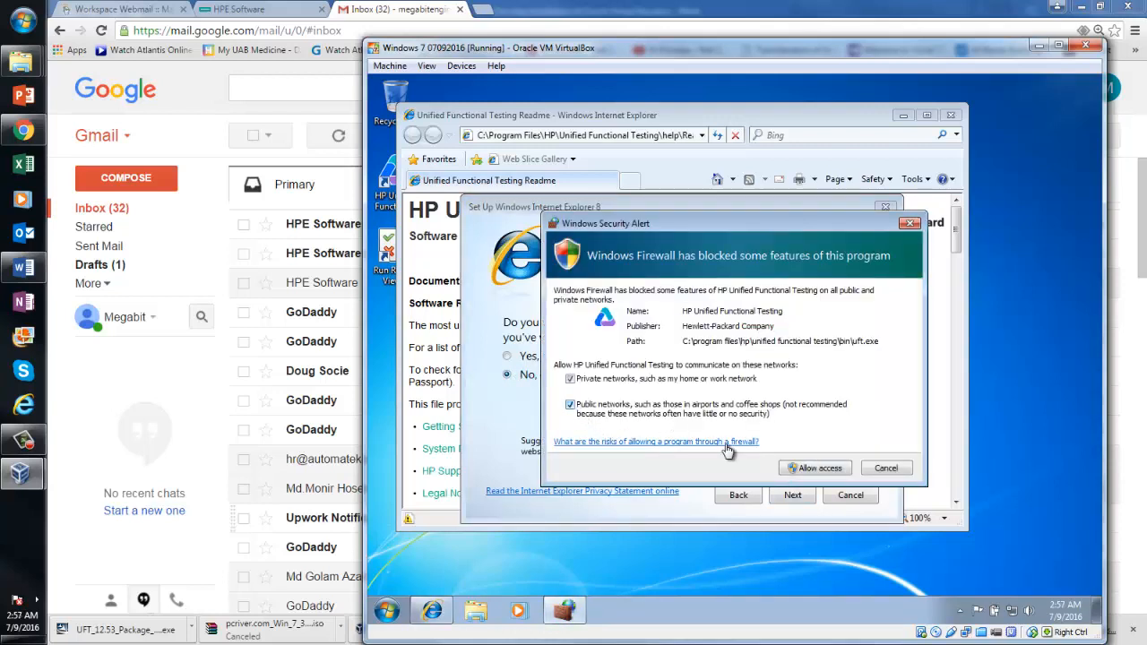
click(813, 469)
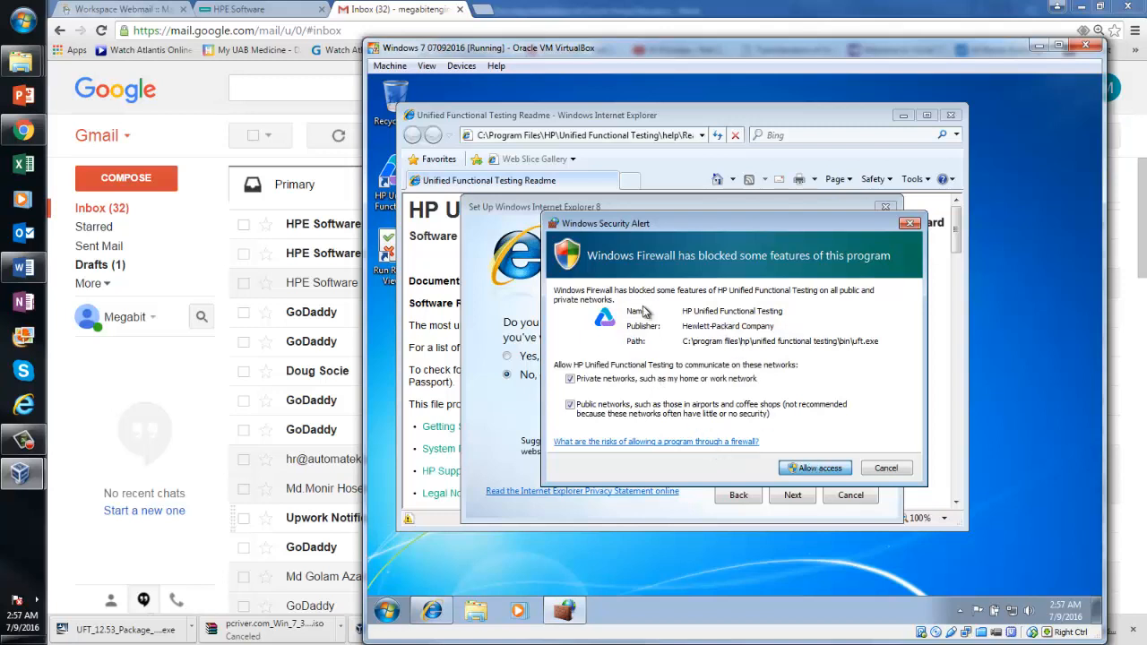
click(803, 468)
Choose express settings and finish Internet Explorer's first-run setup to show the UFT Readme
click(792, 497)
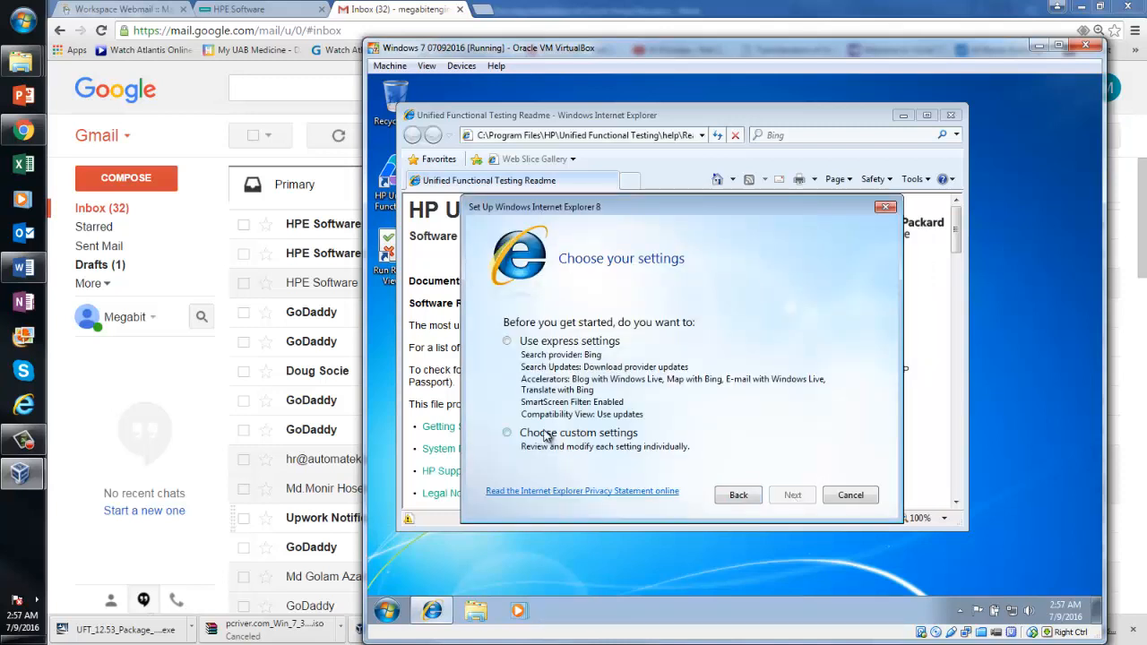
click(507, 341)
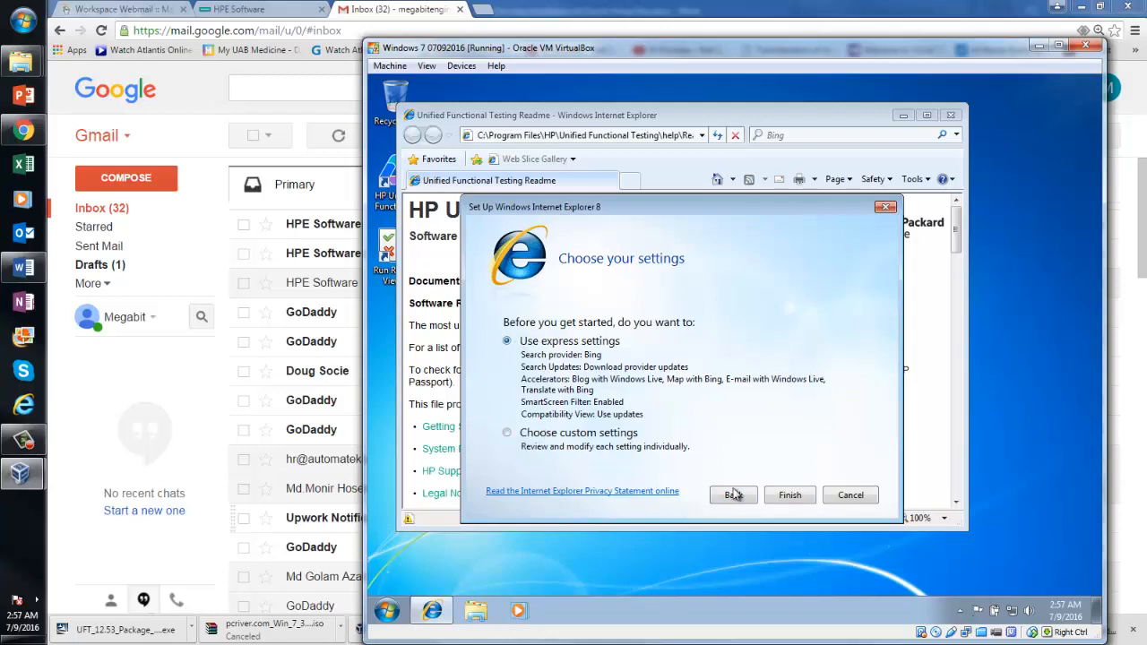
click(792, 495)
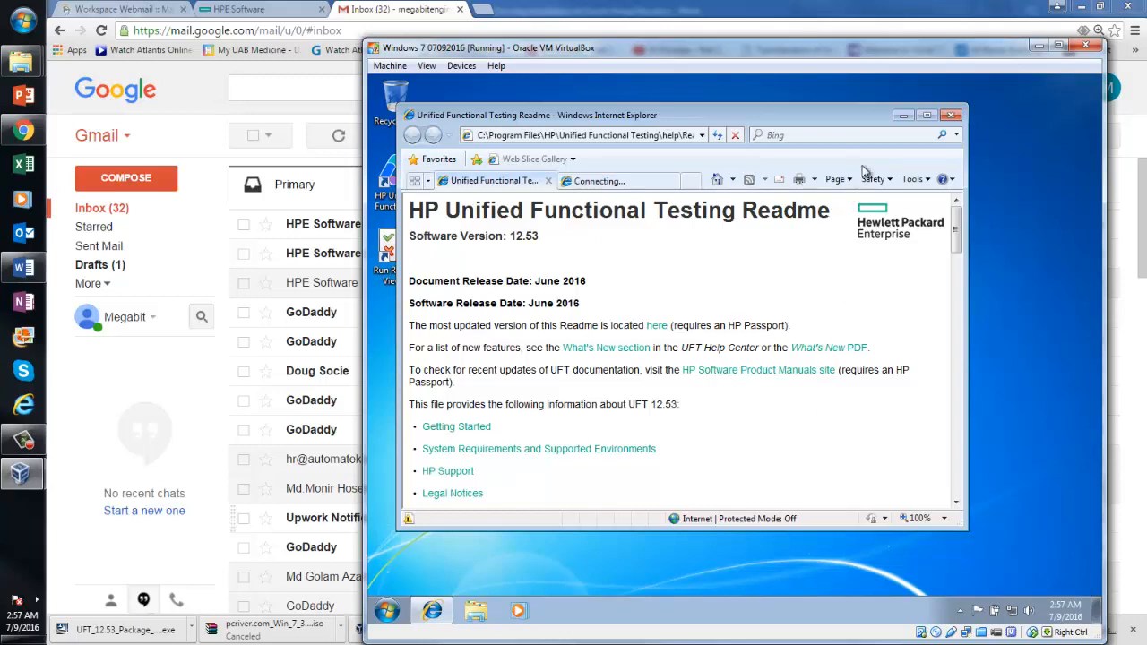
Close the Readme in Internet Explorer with all its tabs, then close the HP UFT window
click(948, 117)
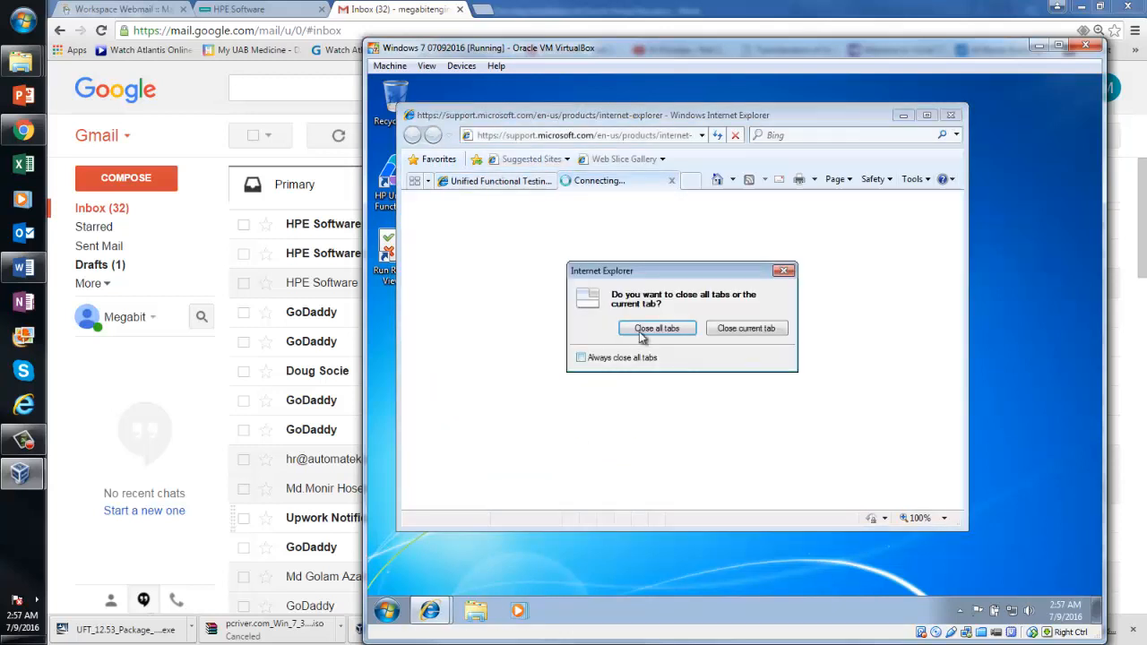
click(657, 328)
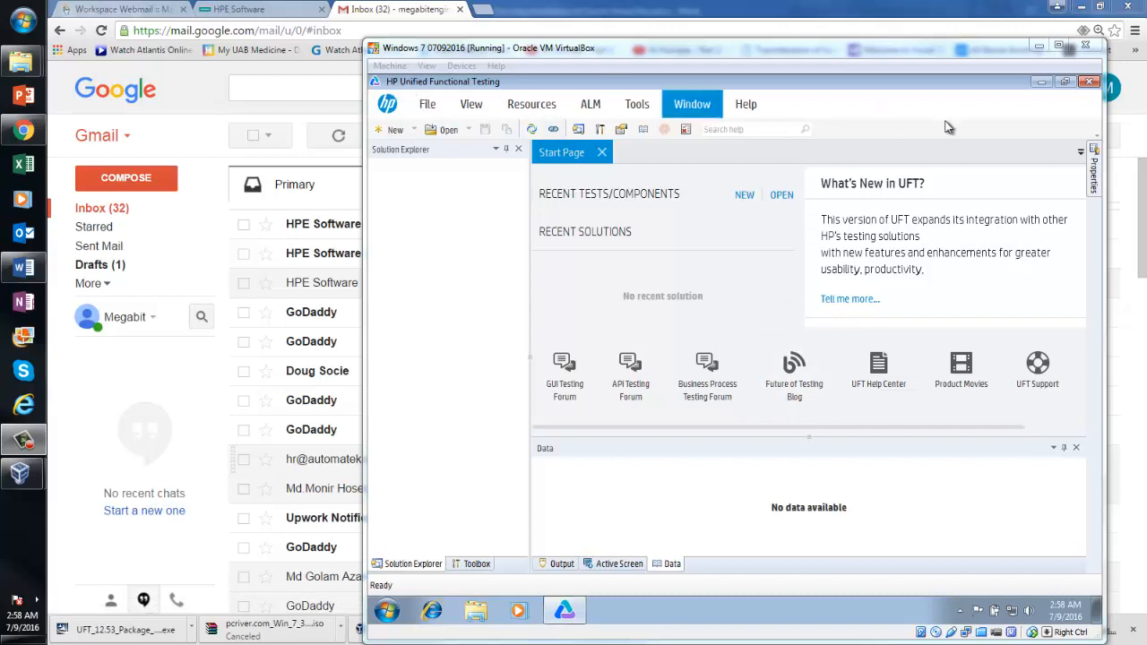
click(1088, 84)
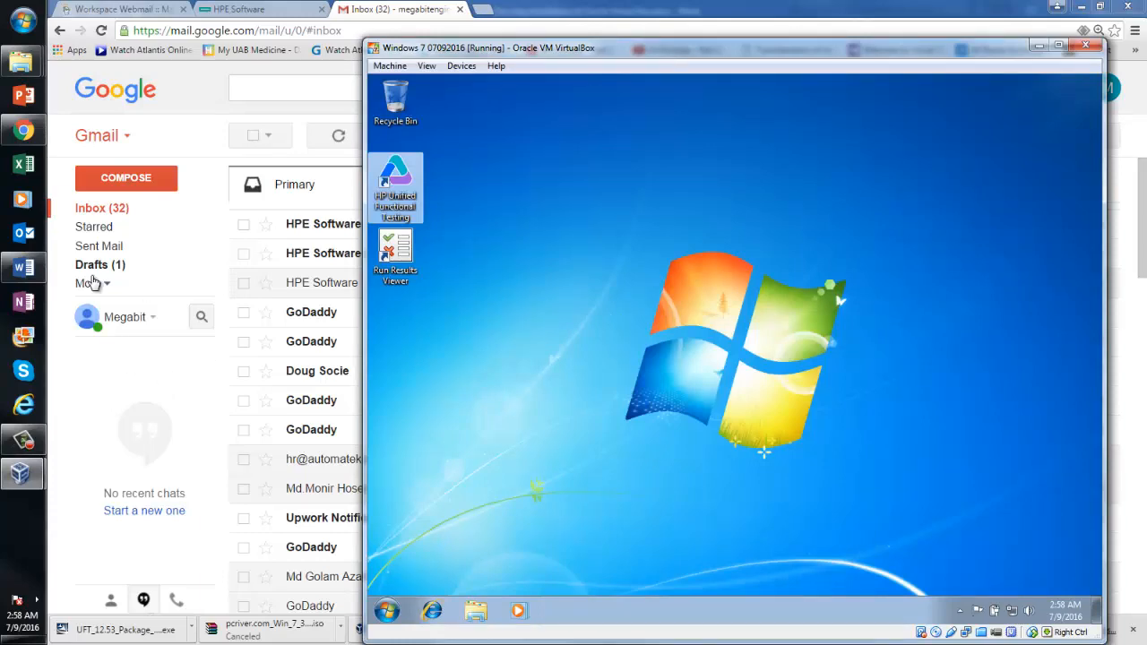
Highlight step 10, 'Install HP UFT to the Virtual Operating System', in the Word checklist, then return to Chrome
click(26, 273)
key(ctrl+a)
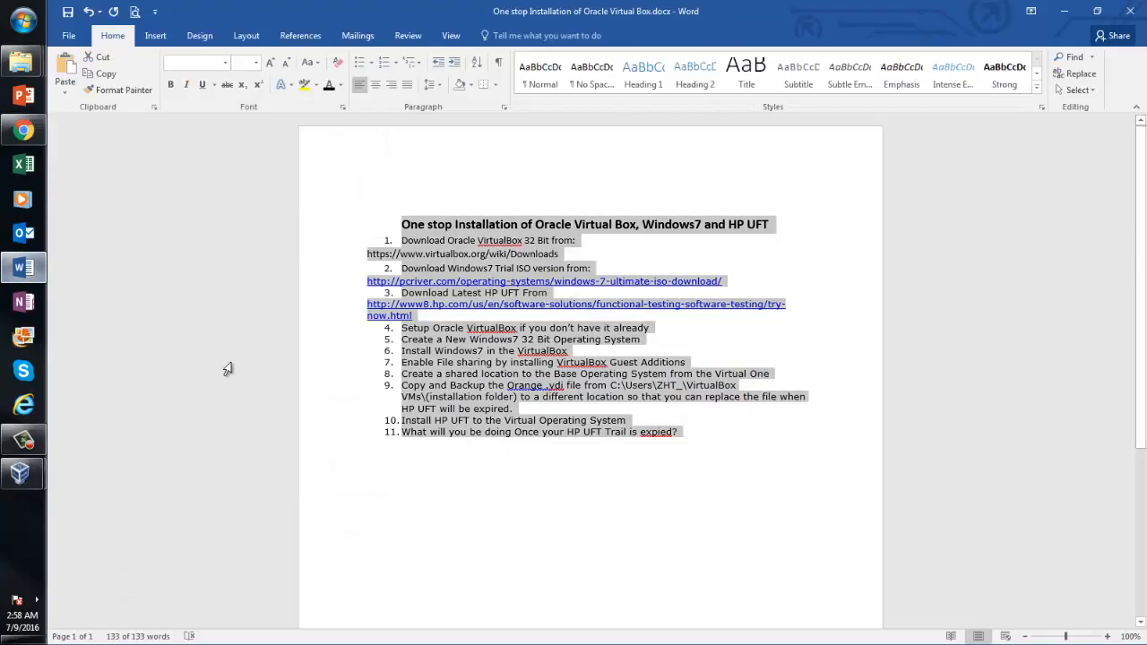
click(529, 431)
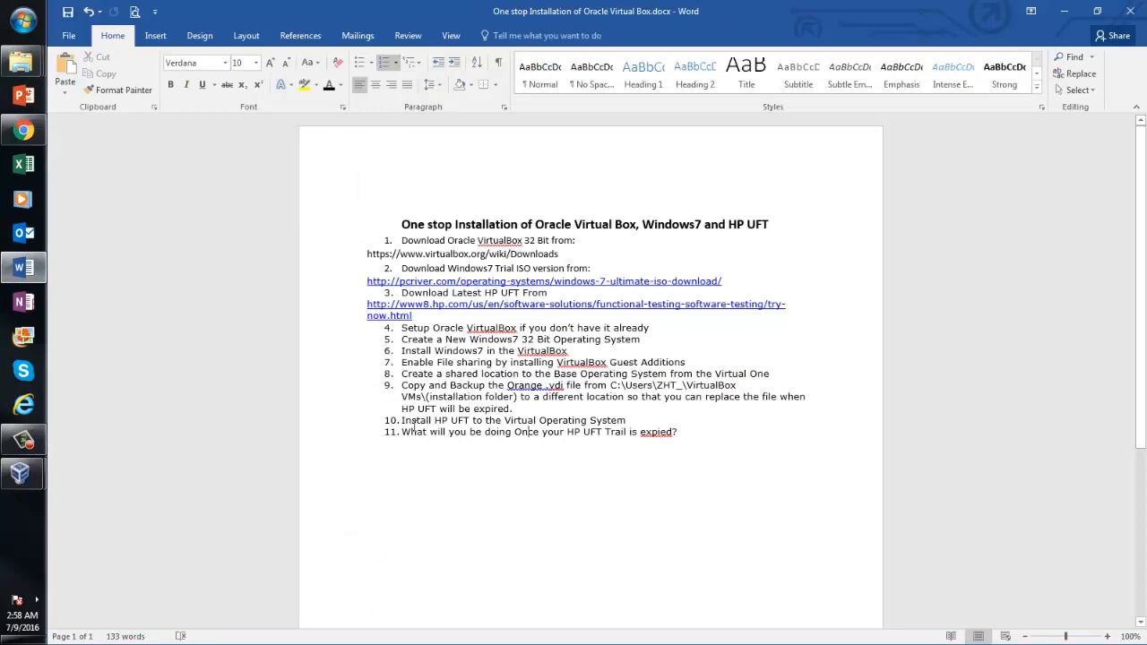
drag(403, 421, 615, 422)
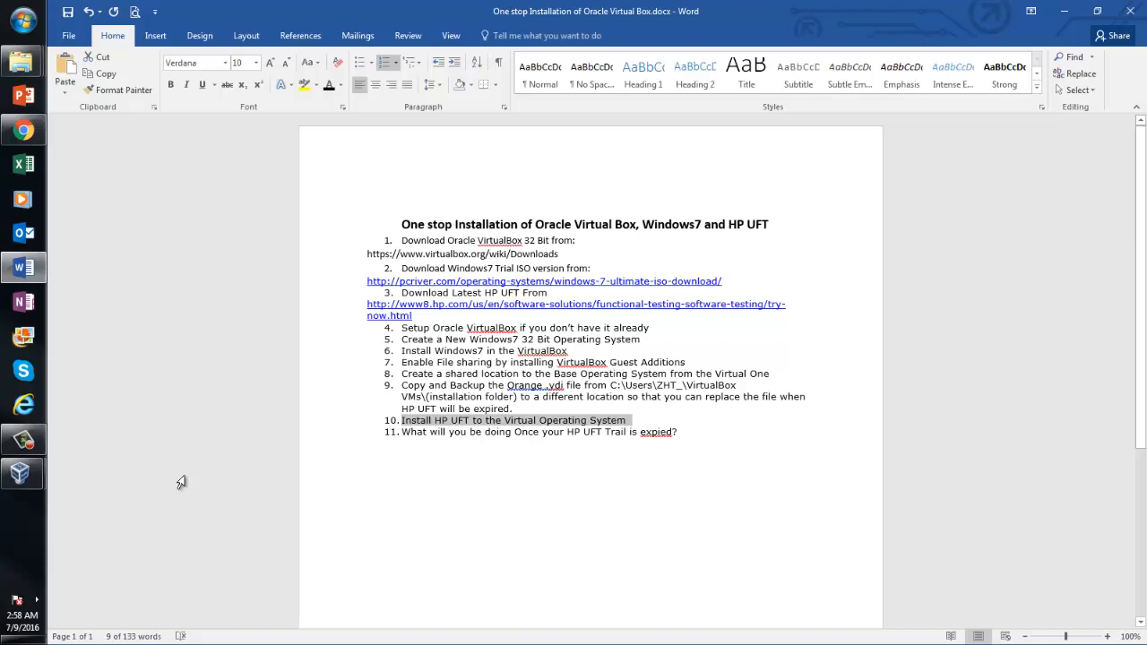
click(40, 136)
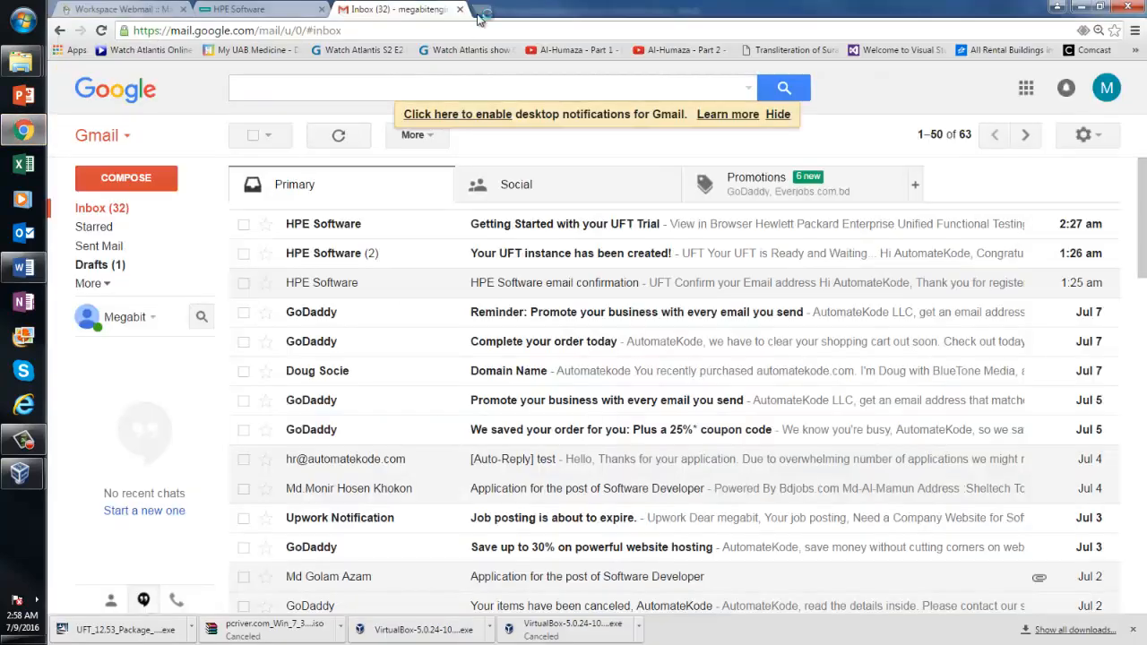
Search Google in a new tab for 'Download Microsoft Script Debugger'
key(ctrl+t)
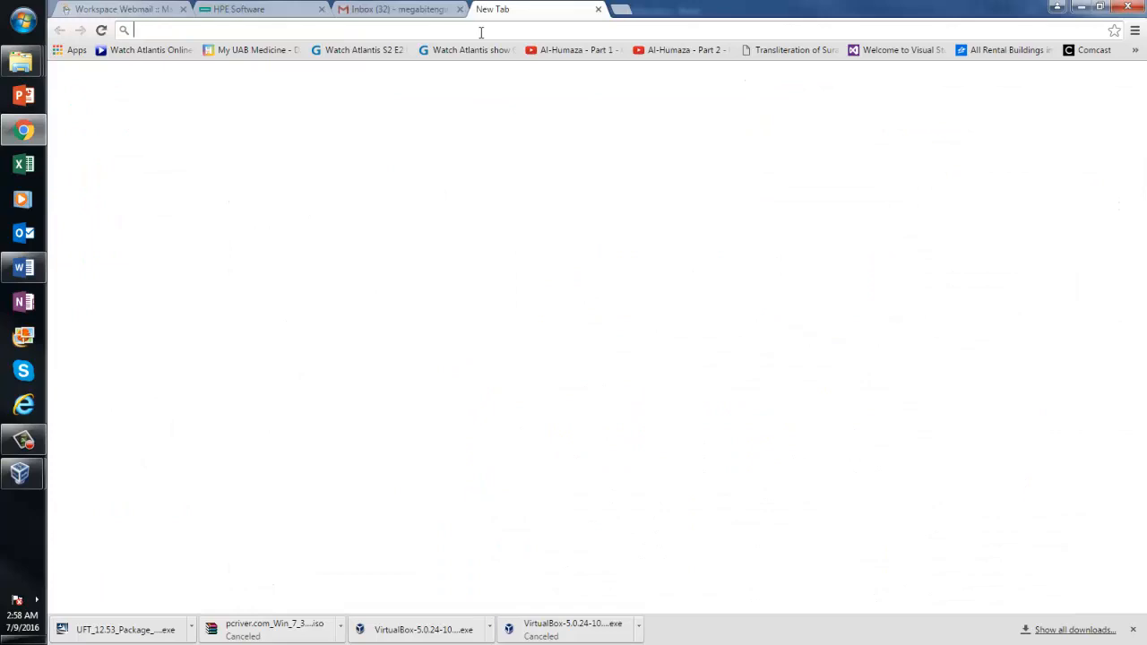
text(Do)
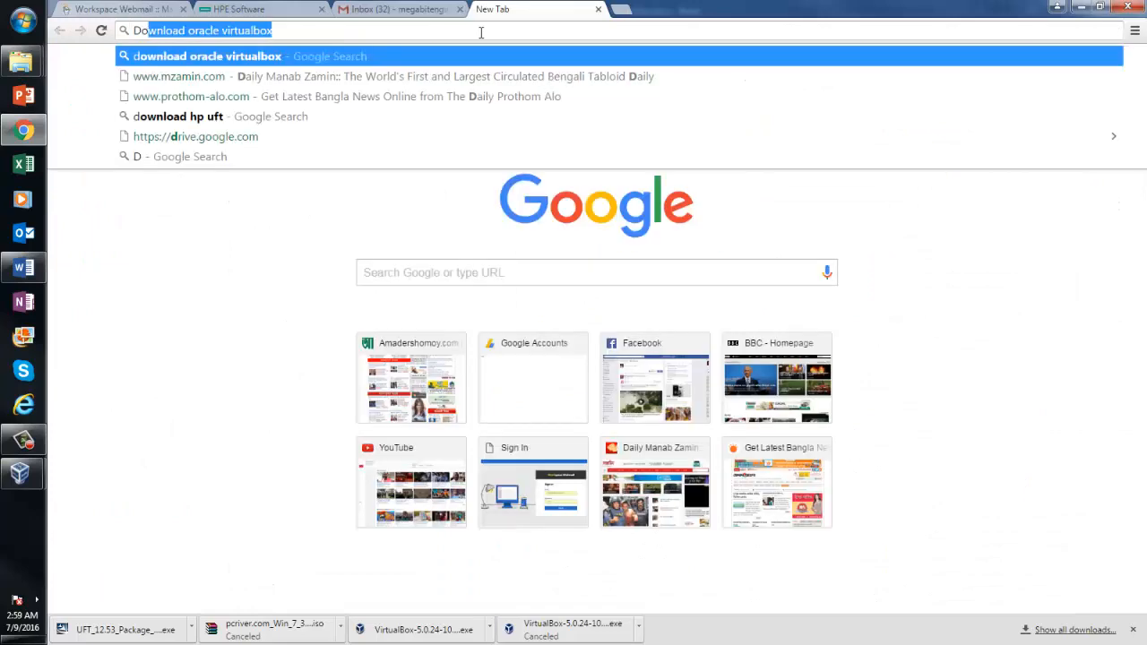
text(wnload Mic)
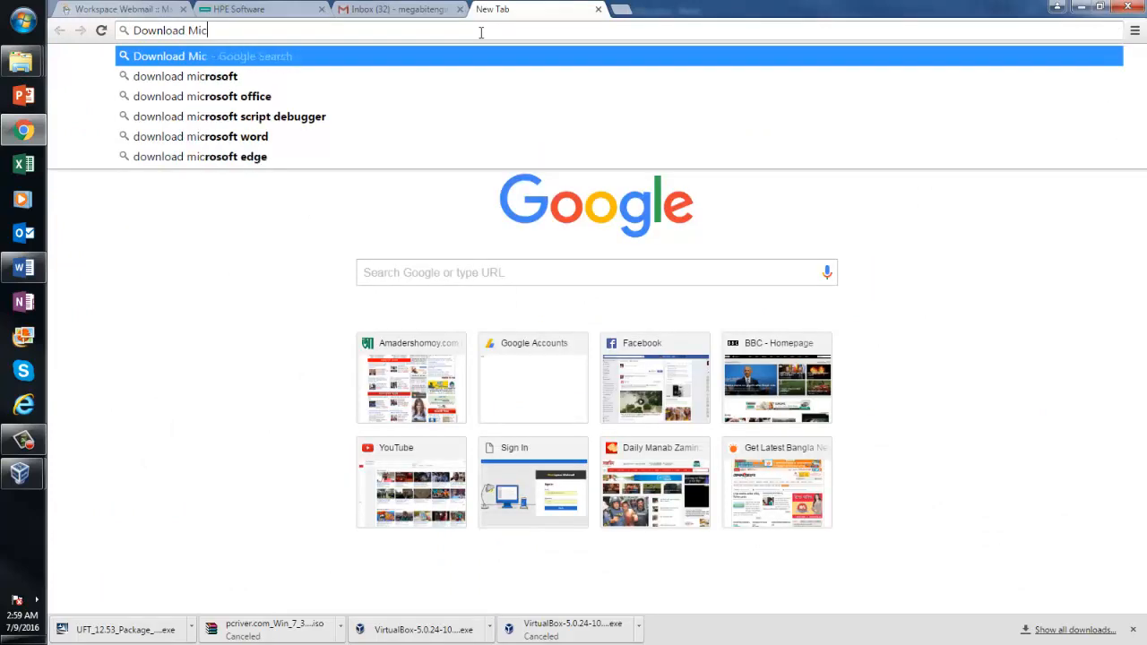
text(rosoft S)
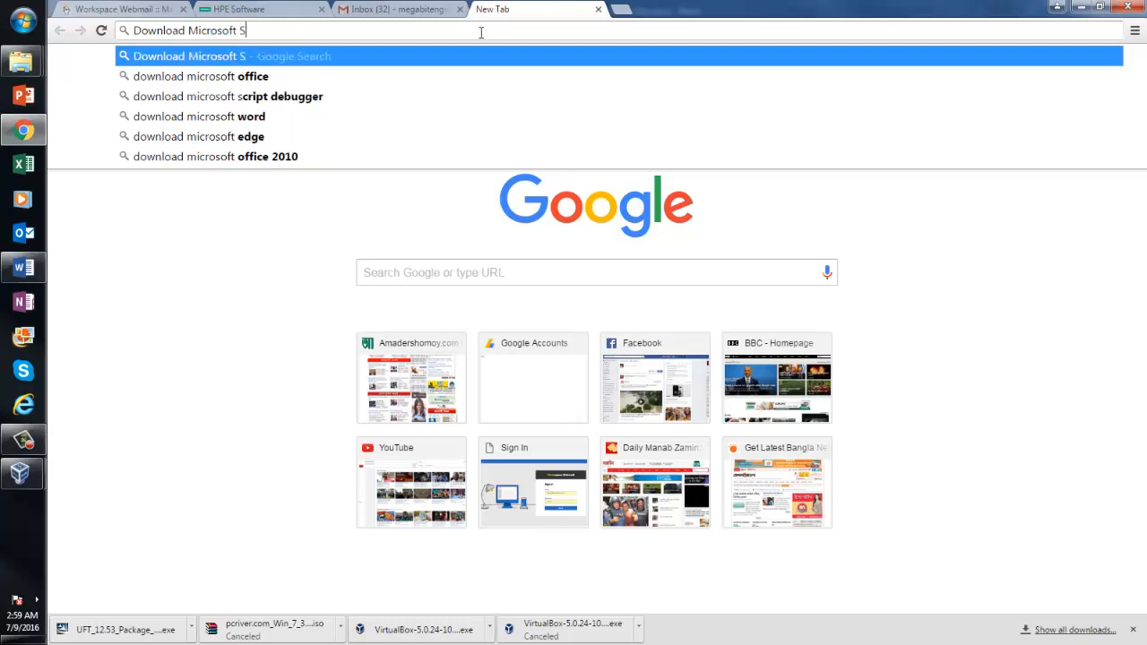
text(cript D)
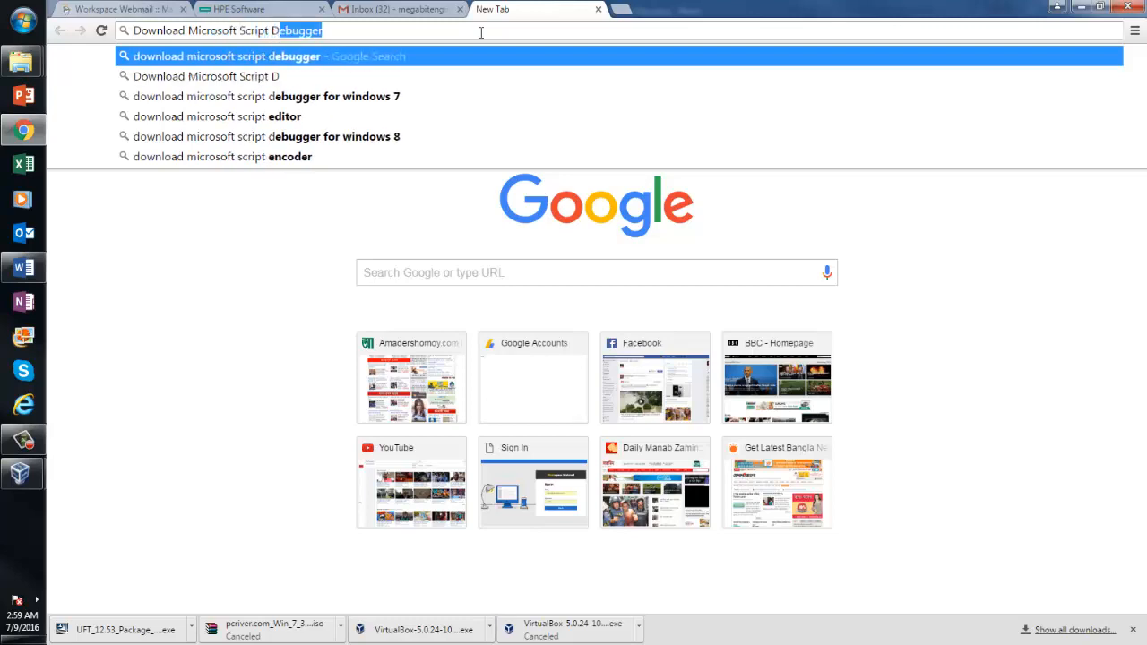
text(ebugger)
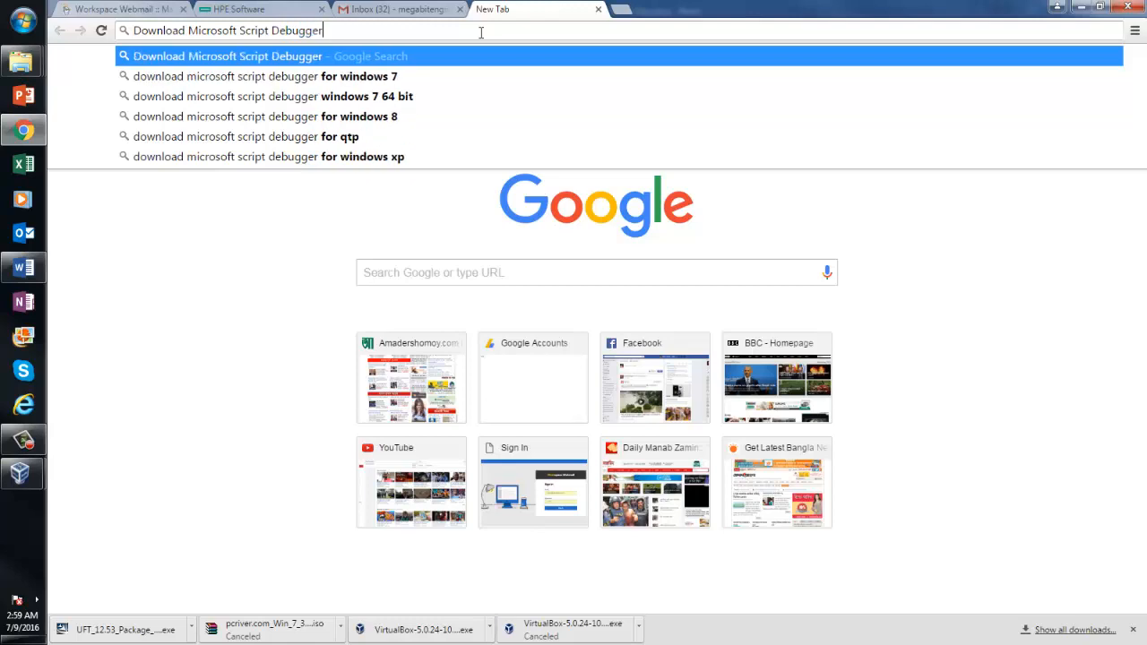
key(Return)
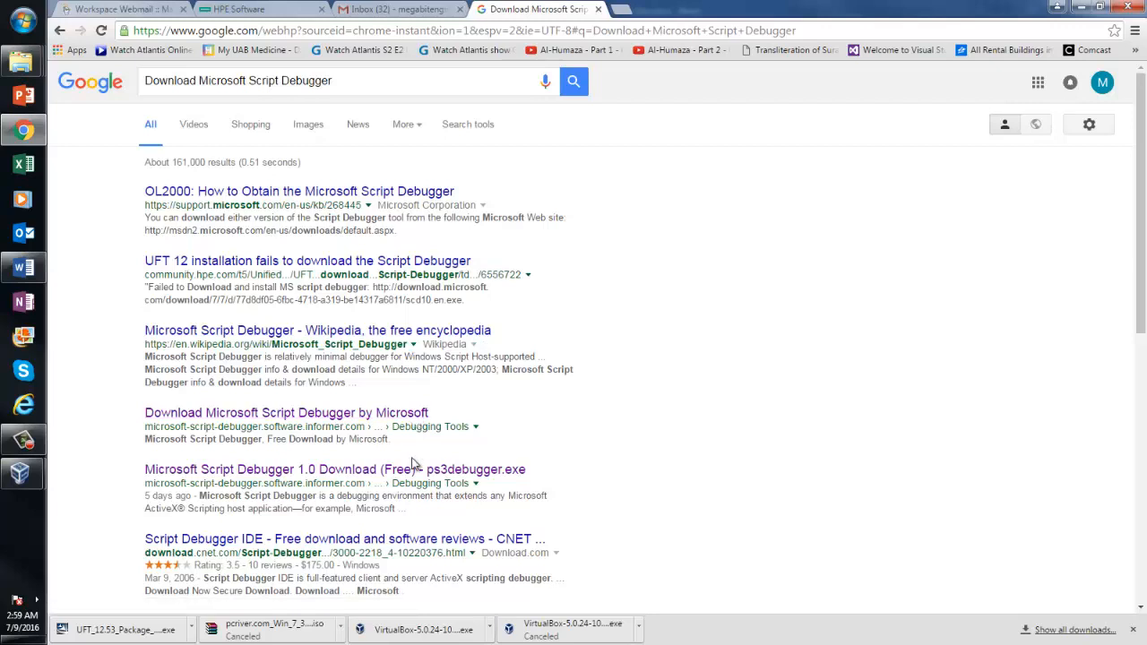
Open Software Informer's Script Debugger page and request the download, declining its client installer
click(300, 478)
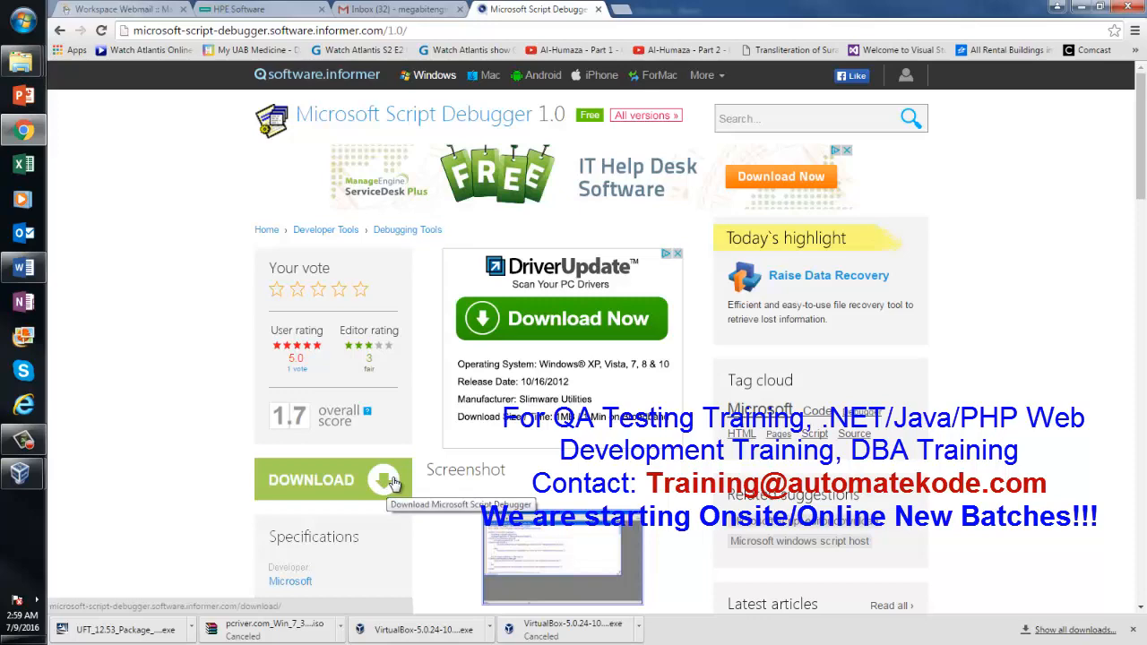
drag(1141, 180, 1127, 133)
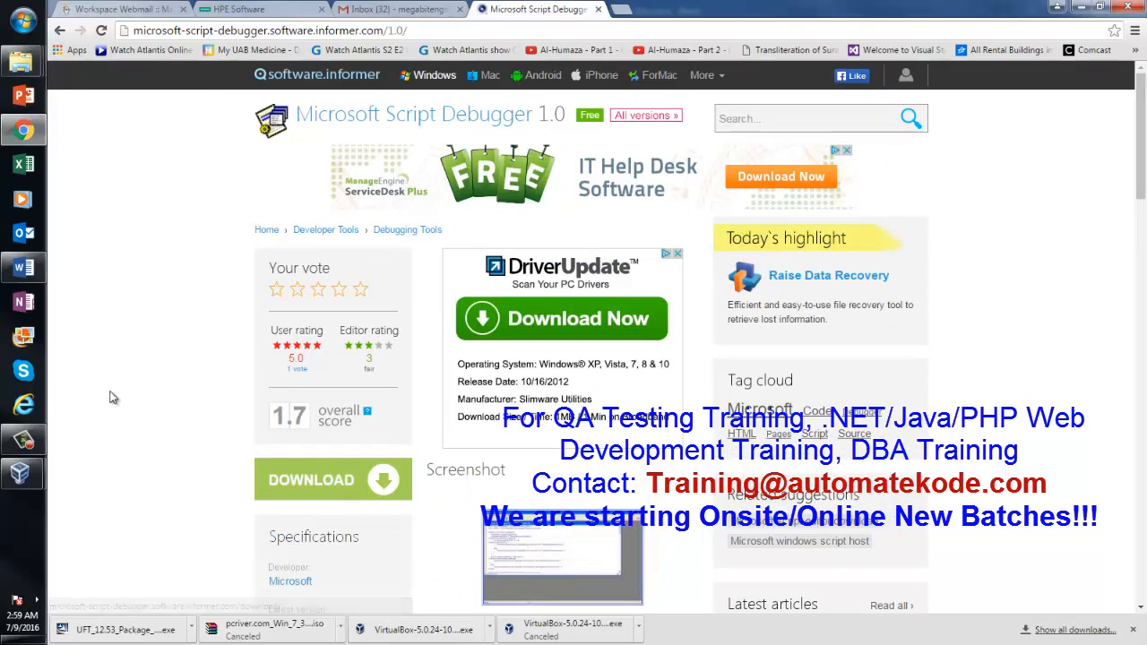
click(383, 488)
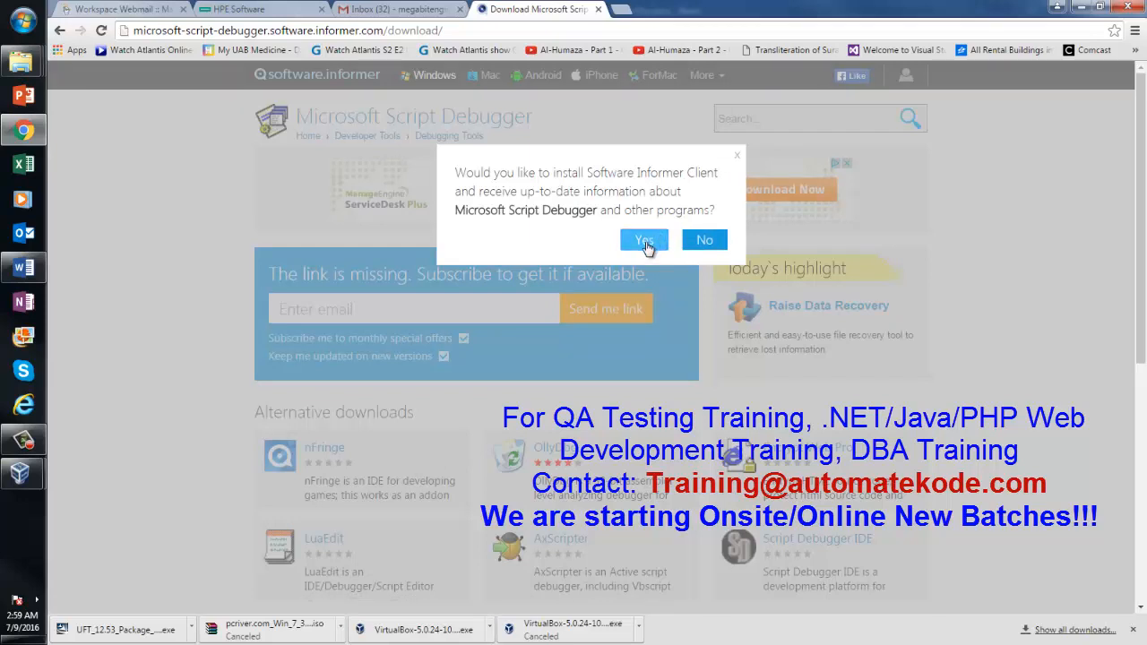
click(698, 240)
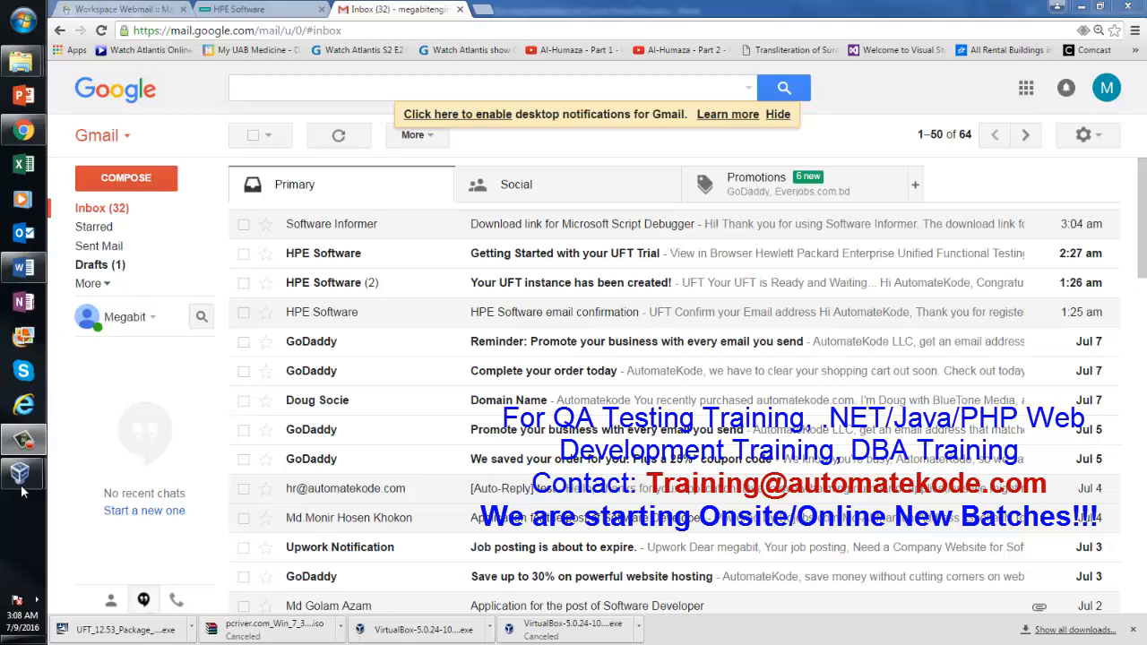
Back in the Windows 7 VM, continue UFT on its current license, then open a new Chrome tab
mouse_move(20, 484)
click(135, 537)
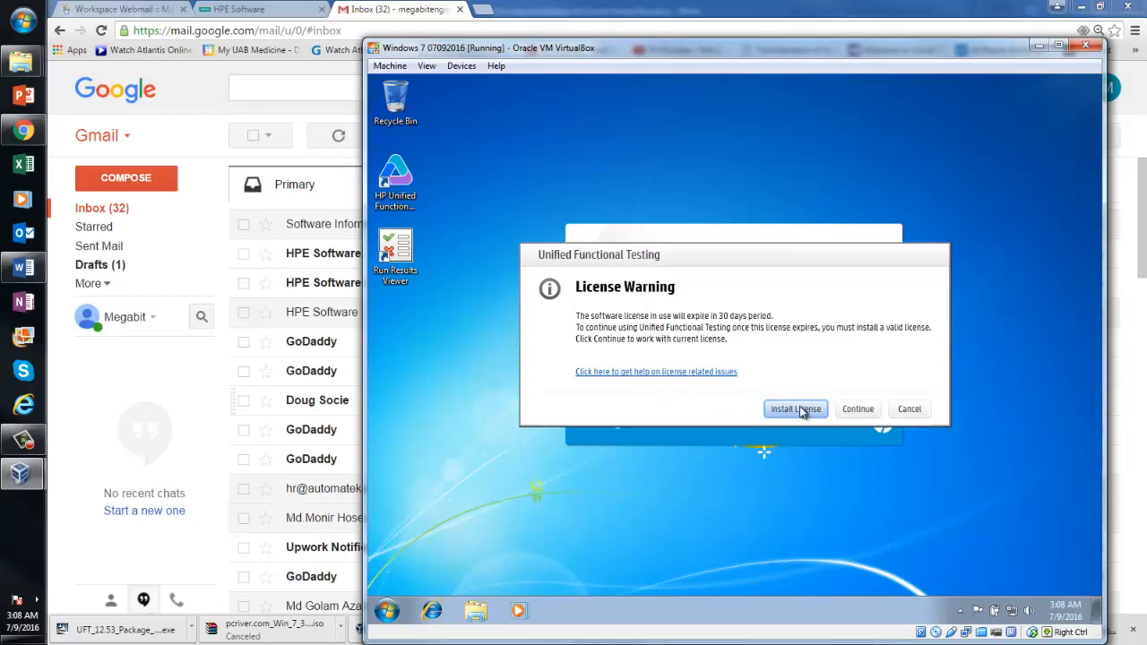
click(852, 409)
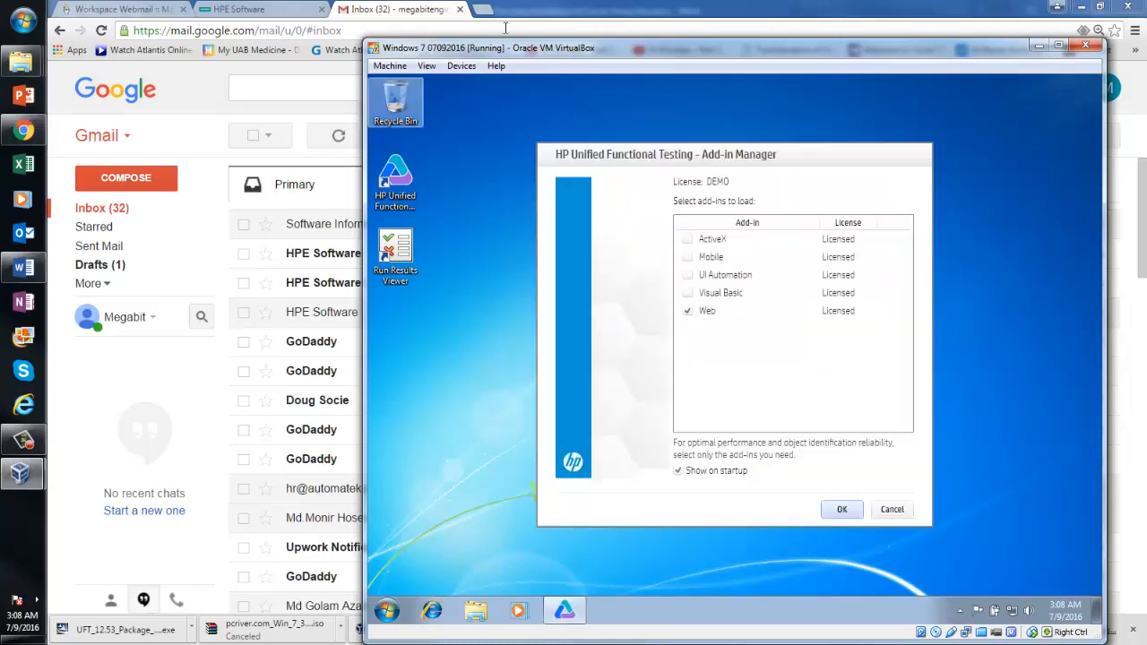
click(484, 10)
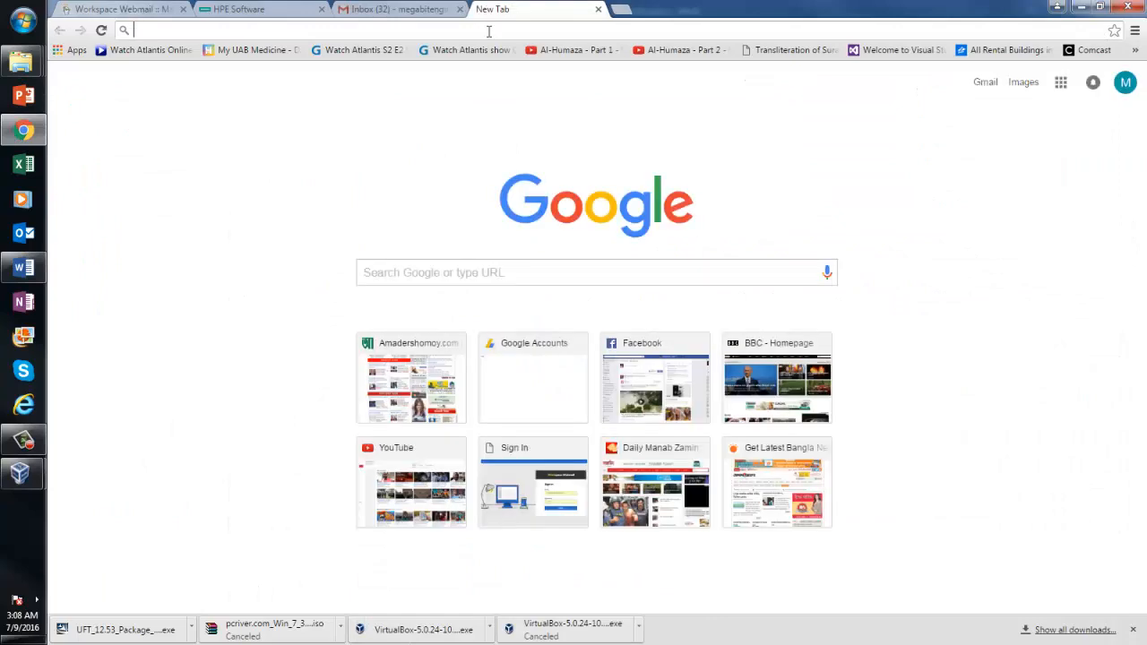
Open the one-stop installation tutorial on qaquestions.org, glancing at the Word checklist
text(qa)
key(Return)
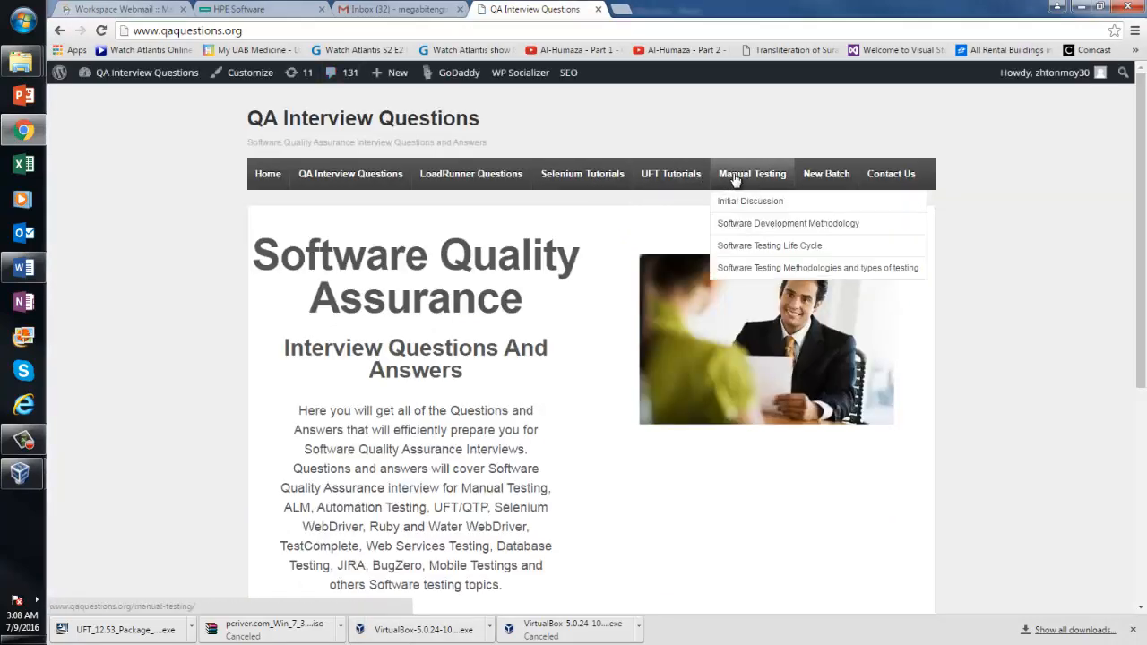
mouse_move(698, 179)
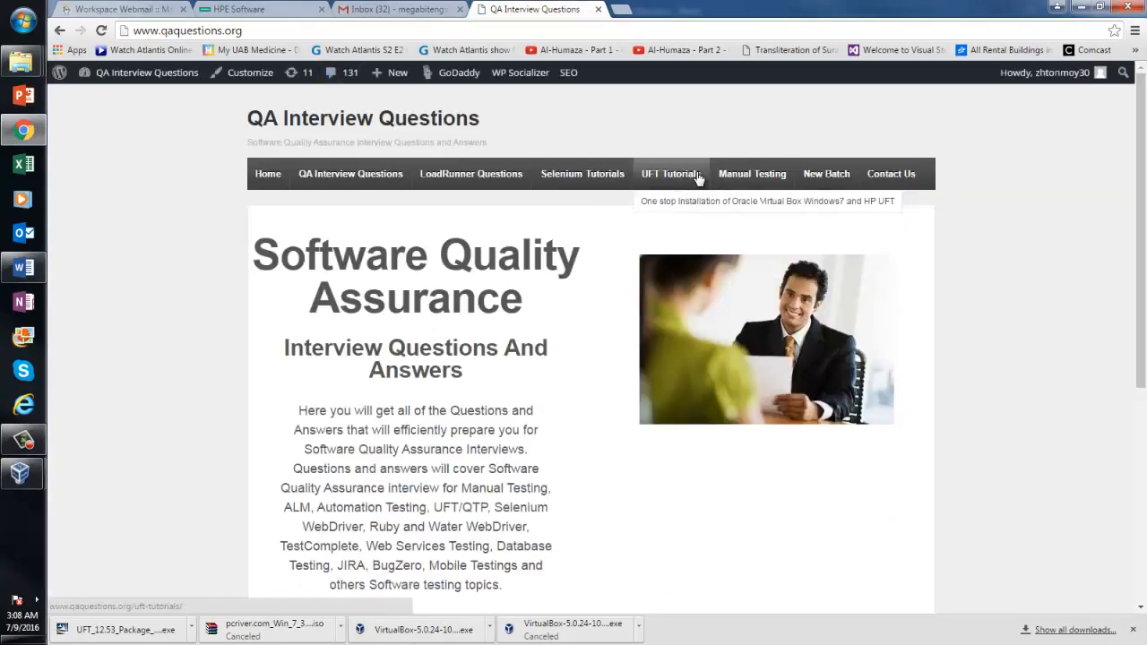
click(685, 199)
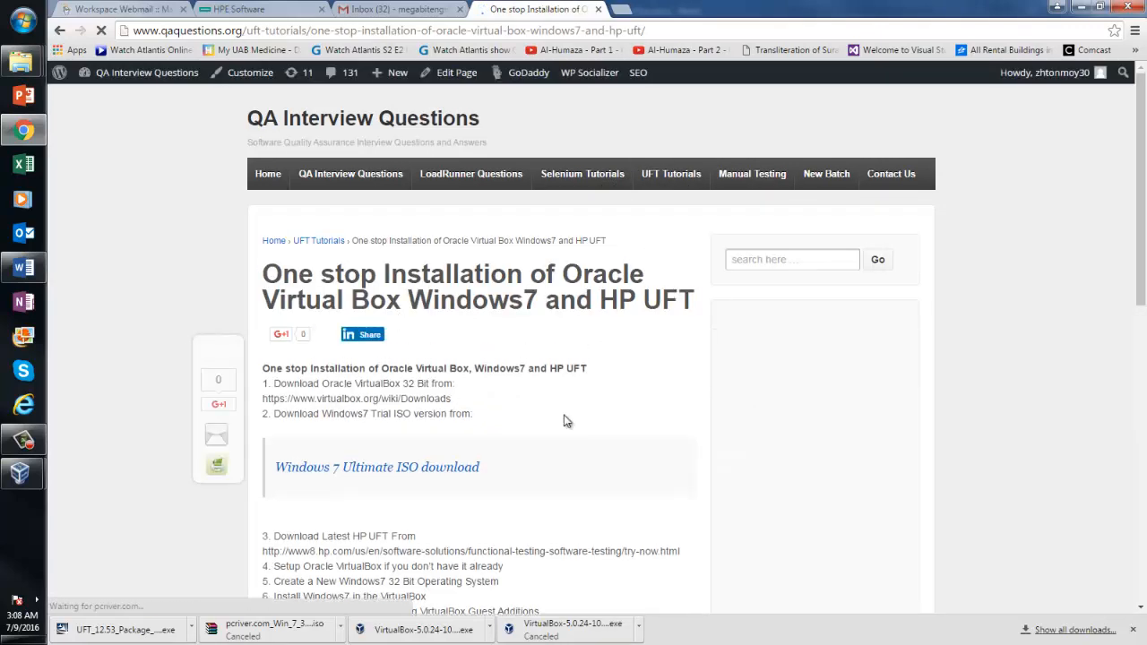
click(23, 267)
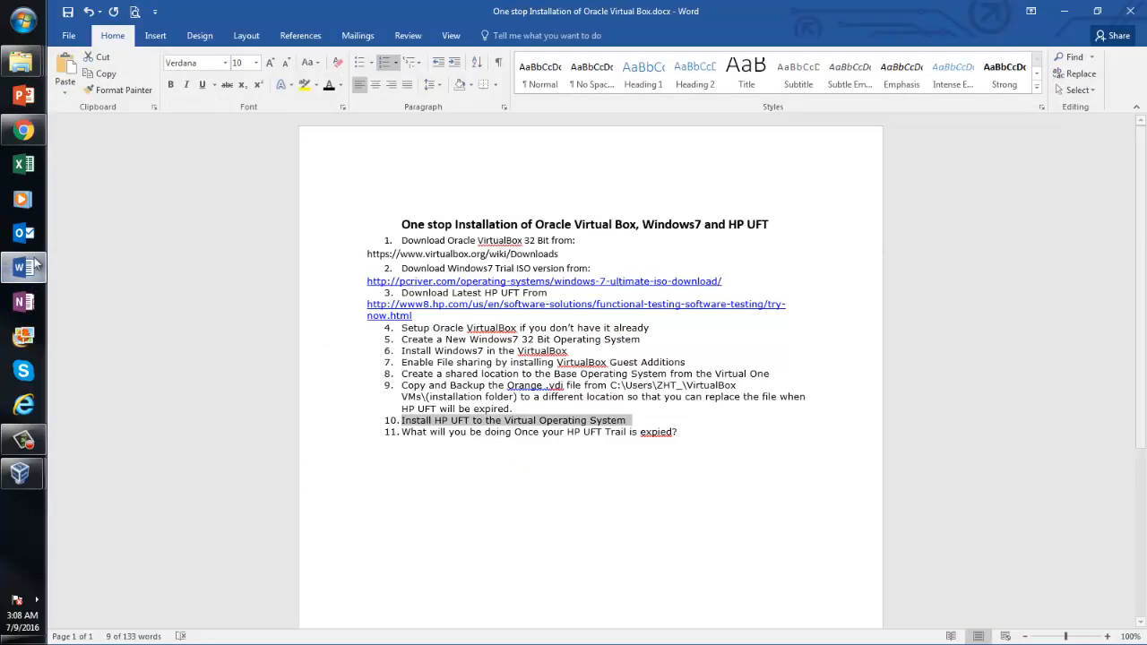
click(19, 128)
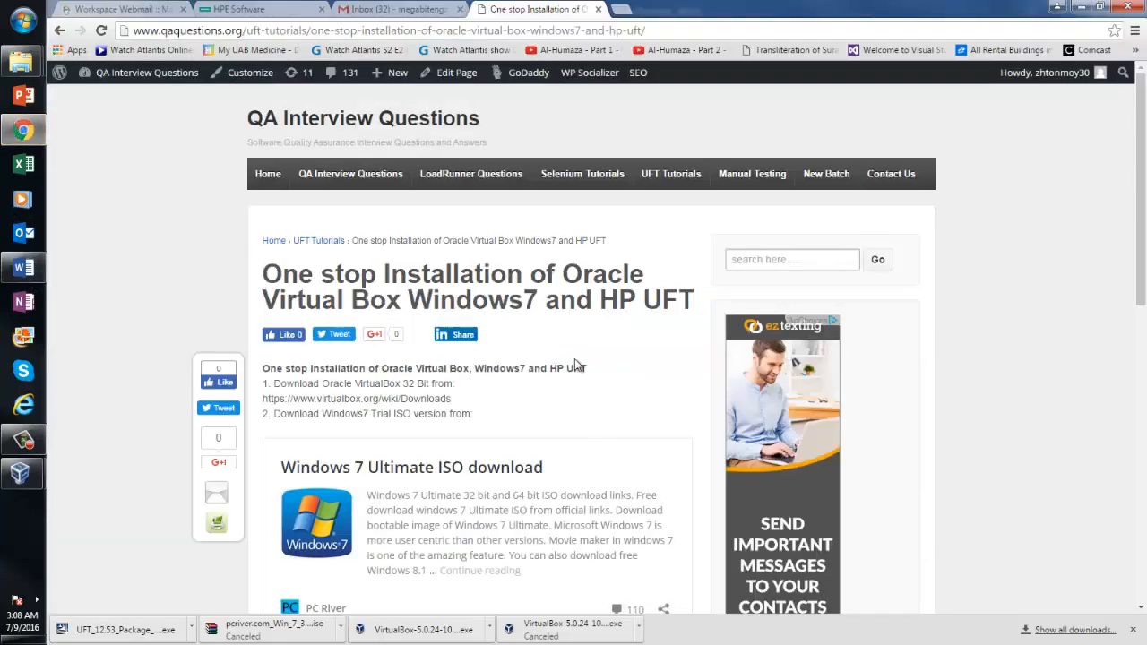
drag(1143, 250, 1145, 398)
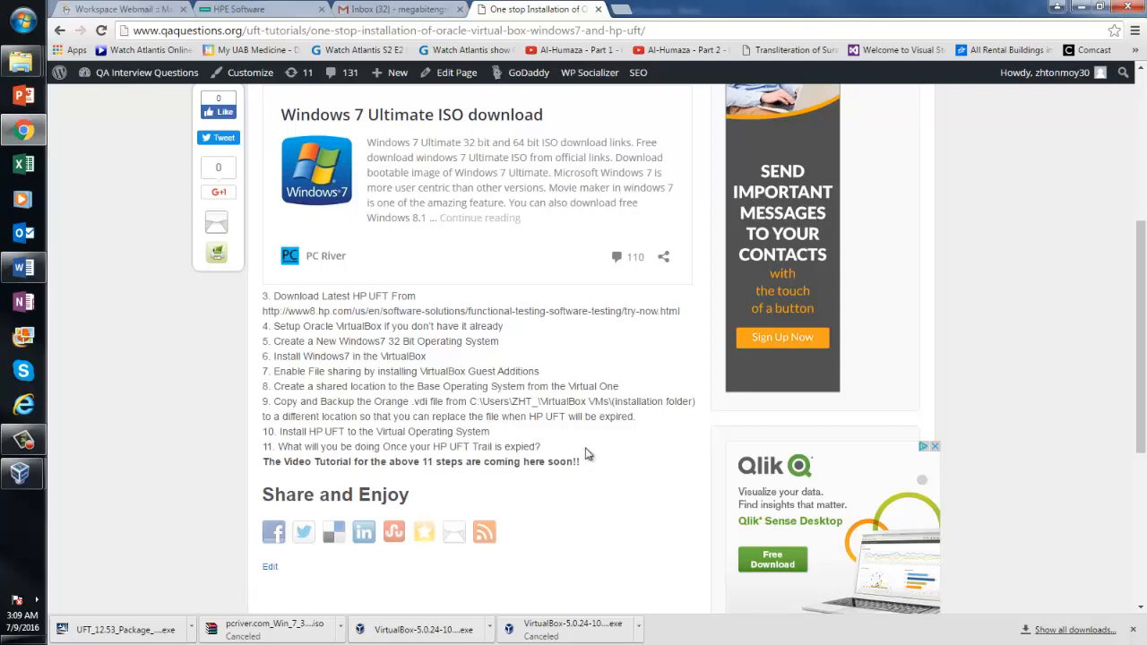
From the qaquestions.org home page, open the Oracle Virtual Box and HP UFT installation article
click(277, 33)
text(qaquestions.org)
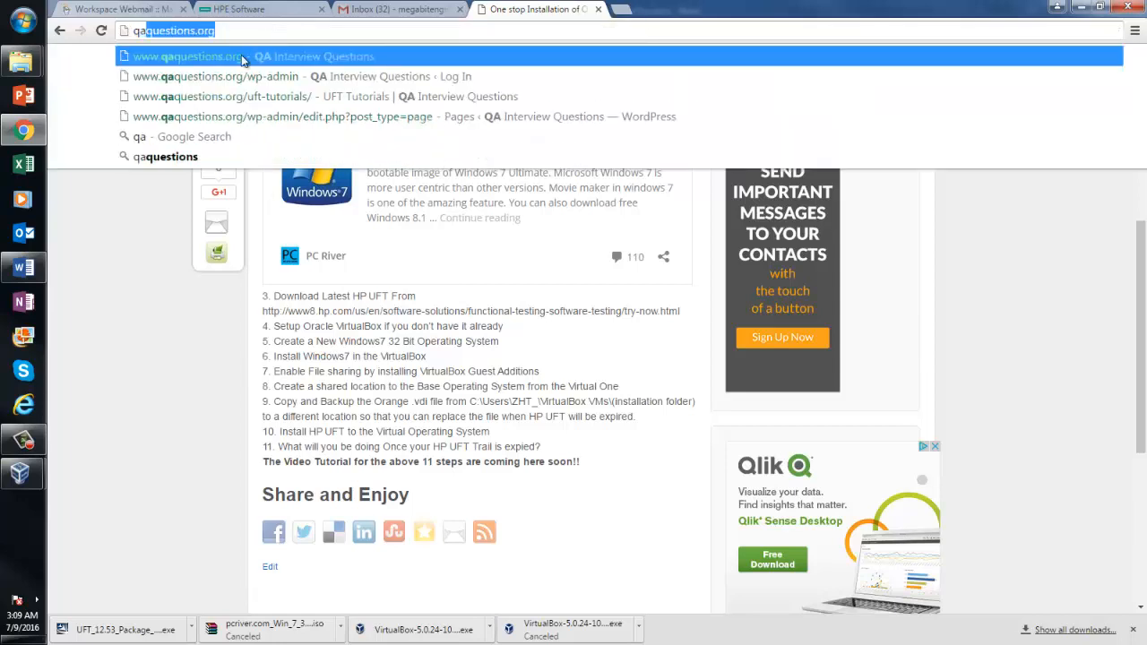
click(241, 56)
mouse_move(740, 184)
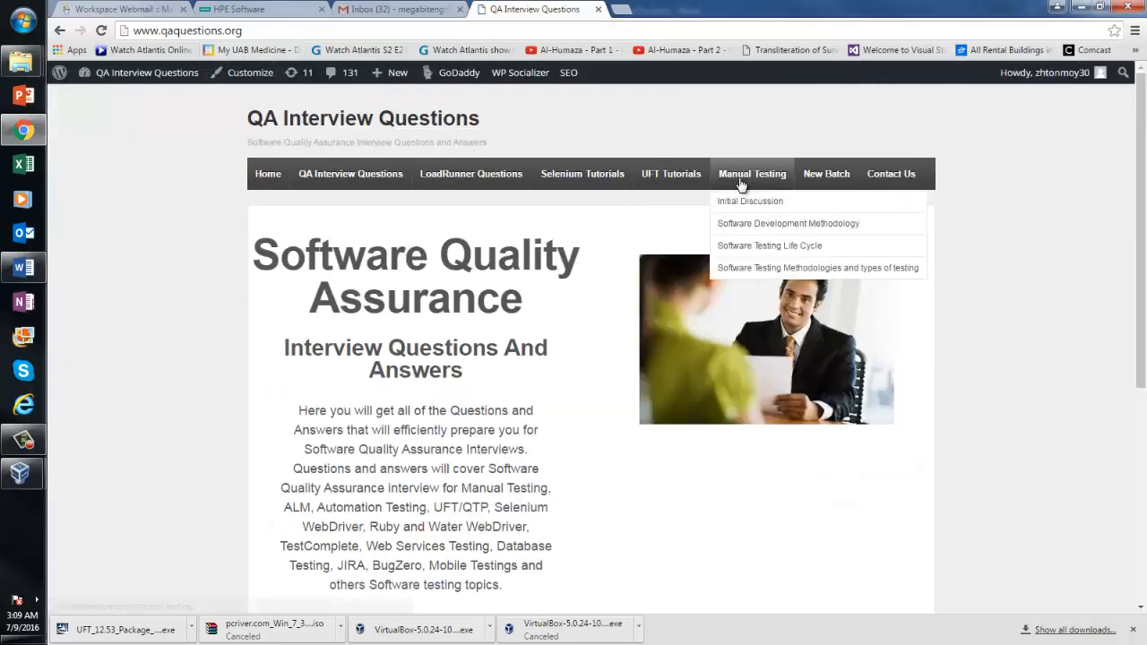
mouse_move(686, 179)
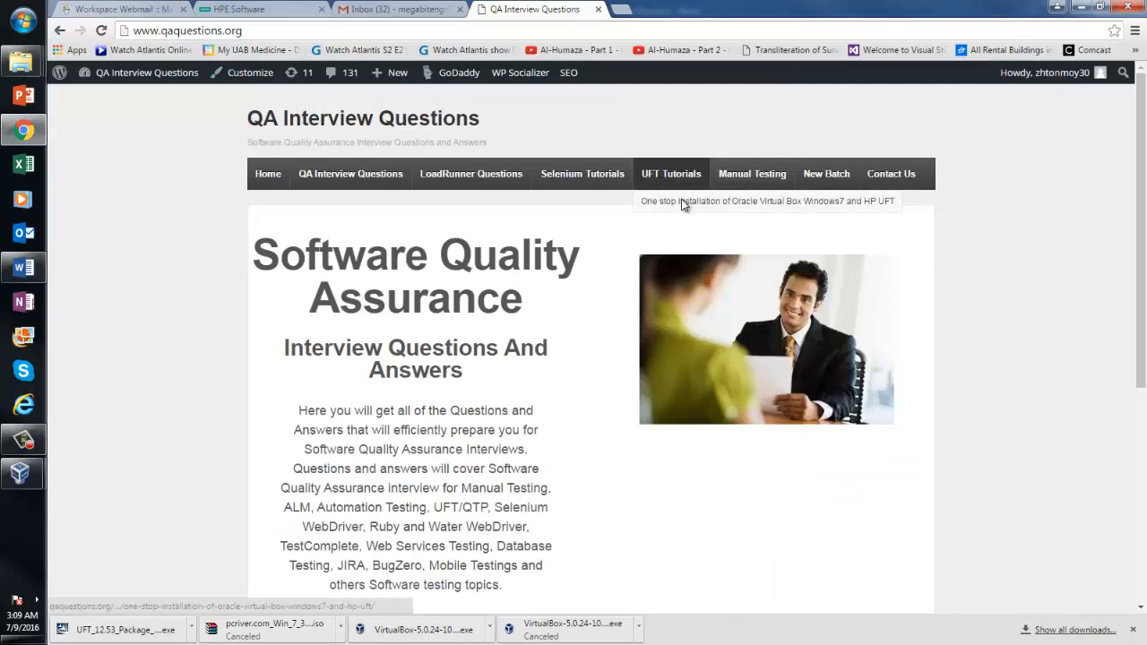
click(681, 205)
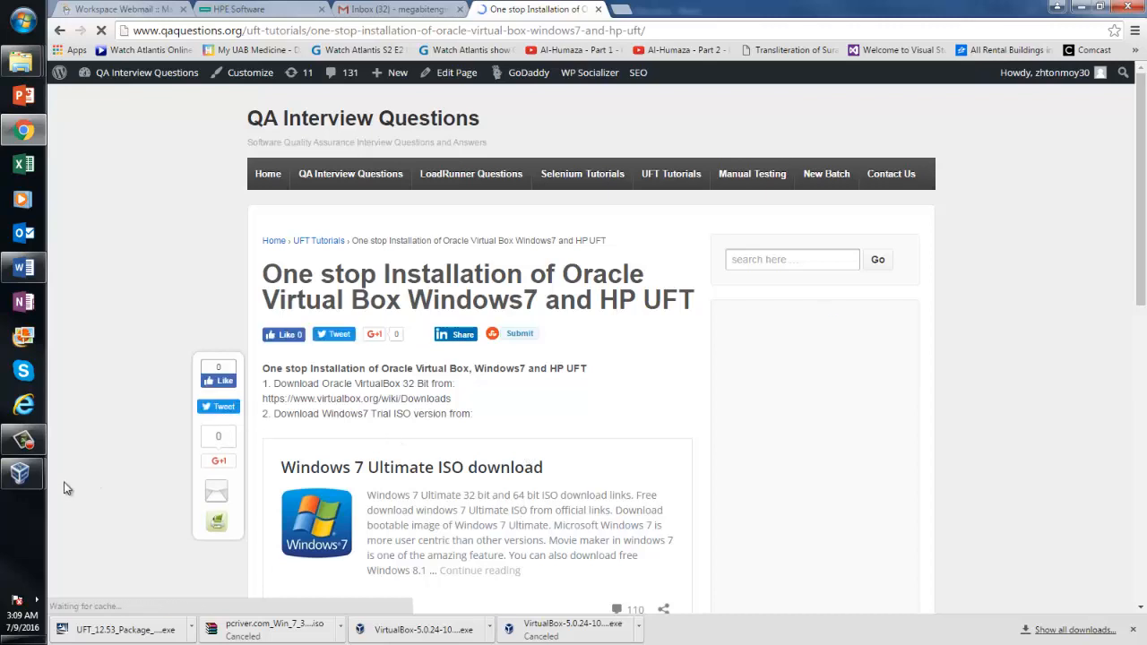
Cancel the UFT Add-in Manager in the Windows 7 guest without loading any add-ins
mouse_move(21, 474)
click(169, 510)
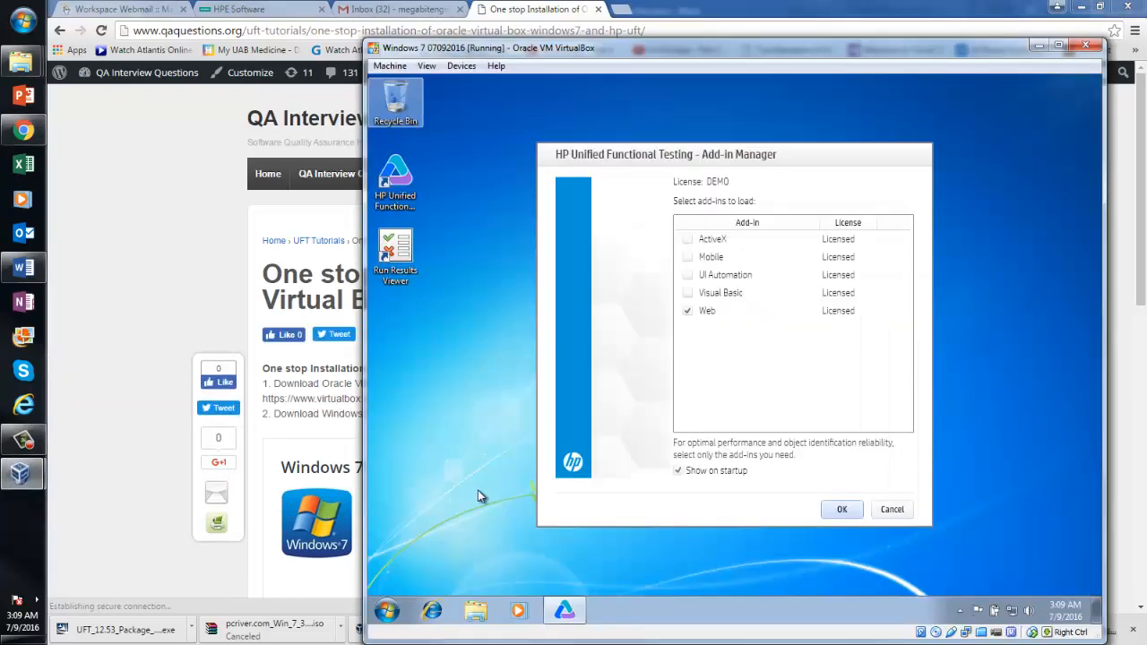
click(894, 510)
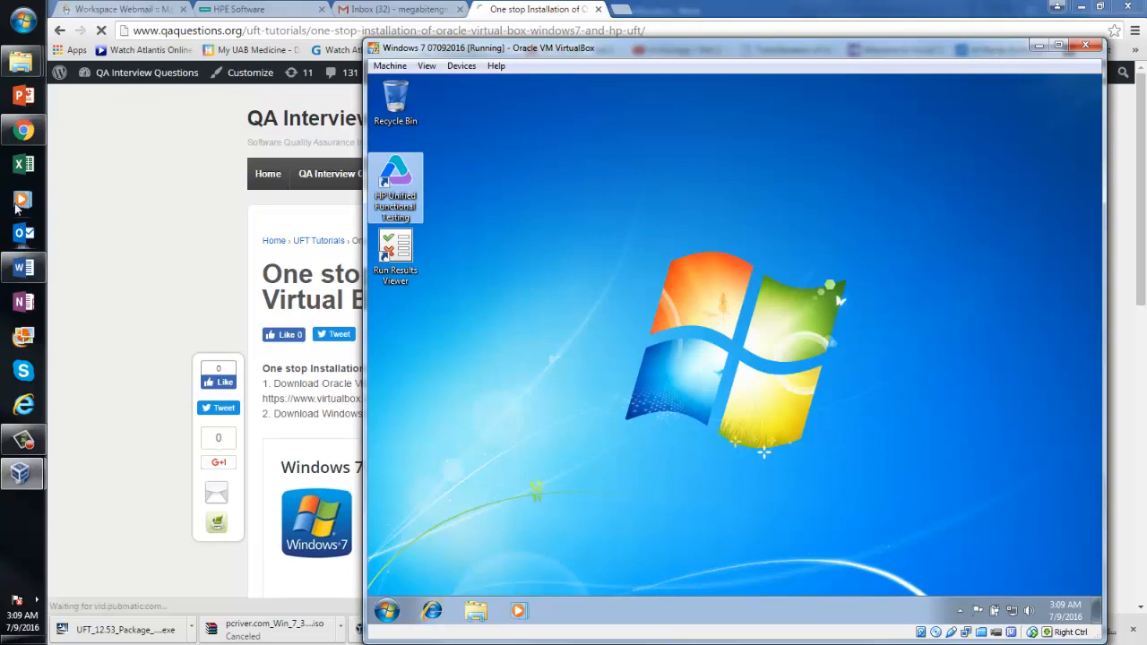
Shut down the Windows 7 guest from its Start menu
click(24, 269)
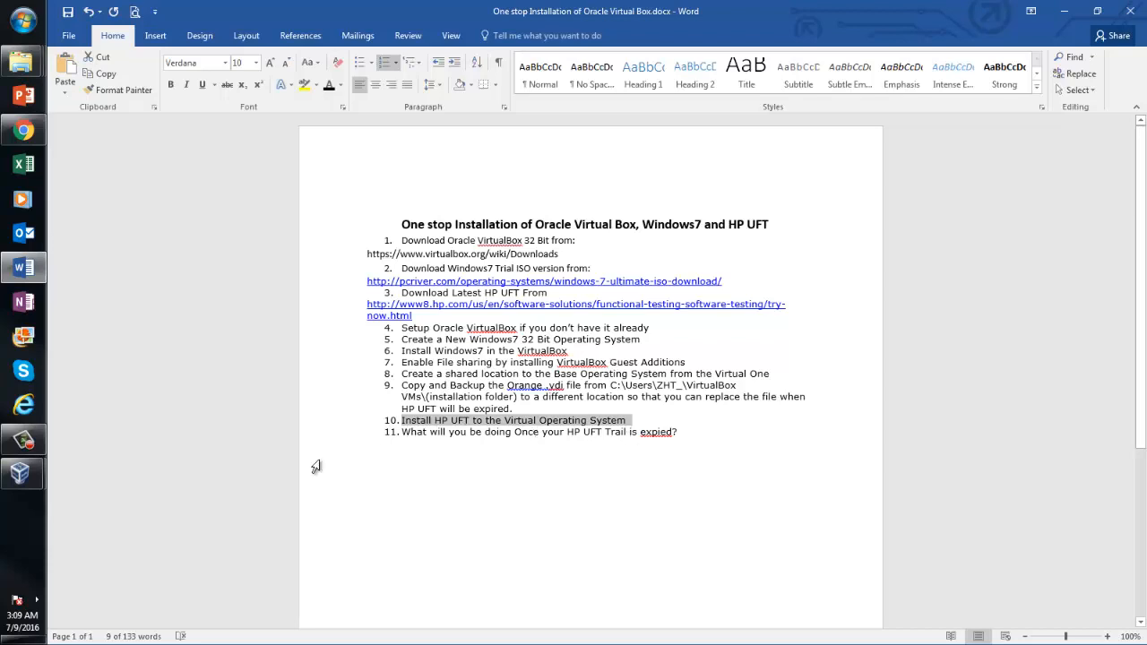
click(21, 473)
click(136, 503)
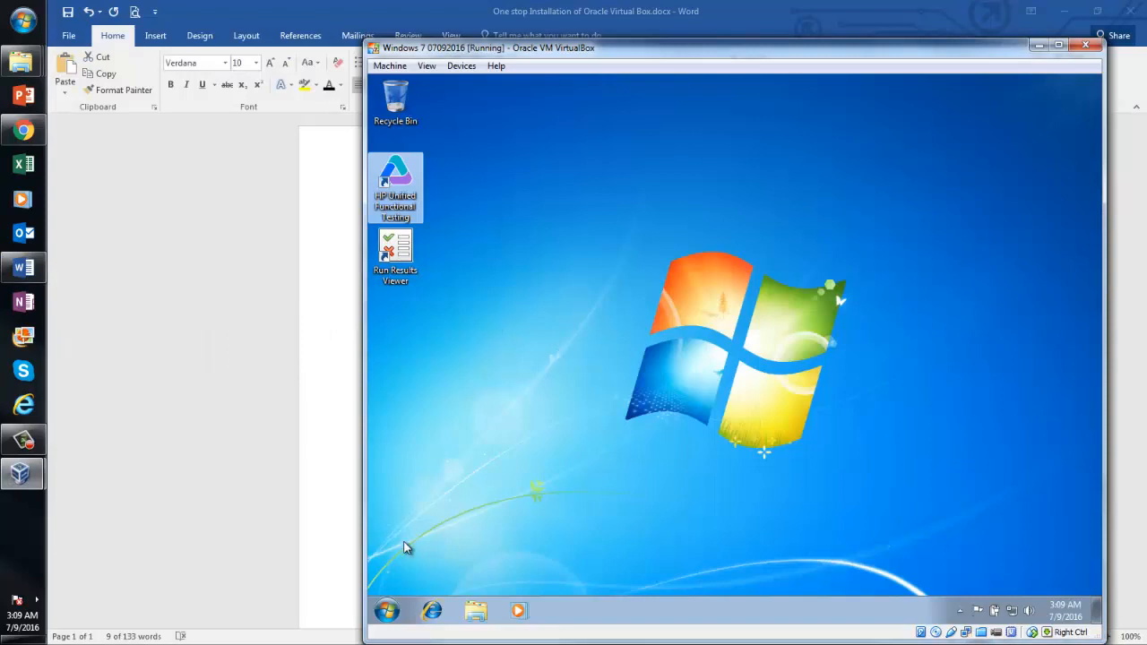
click(388, 609)
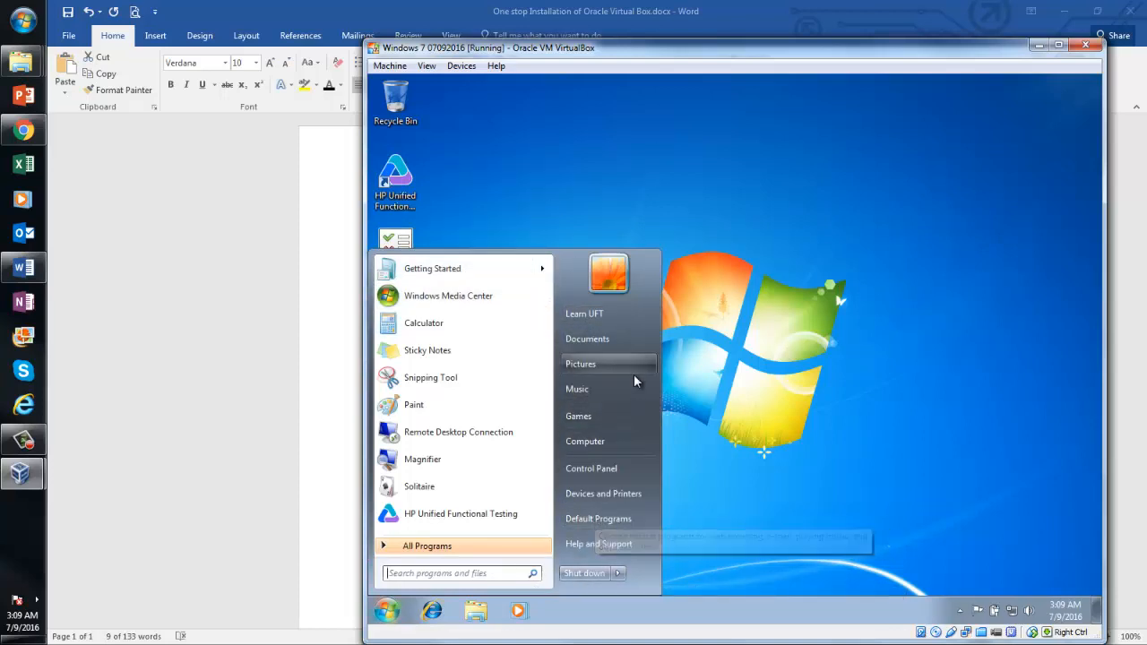
click(584, 573)
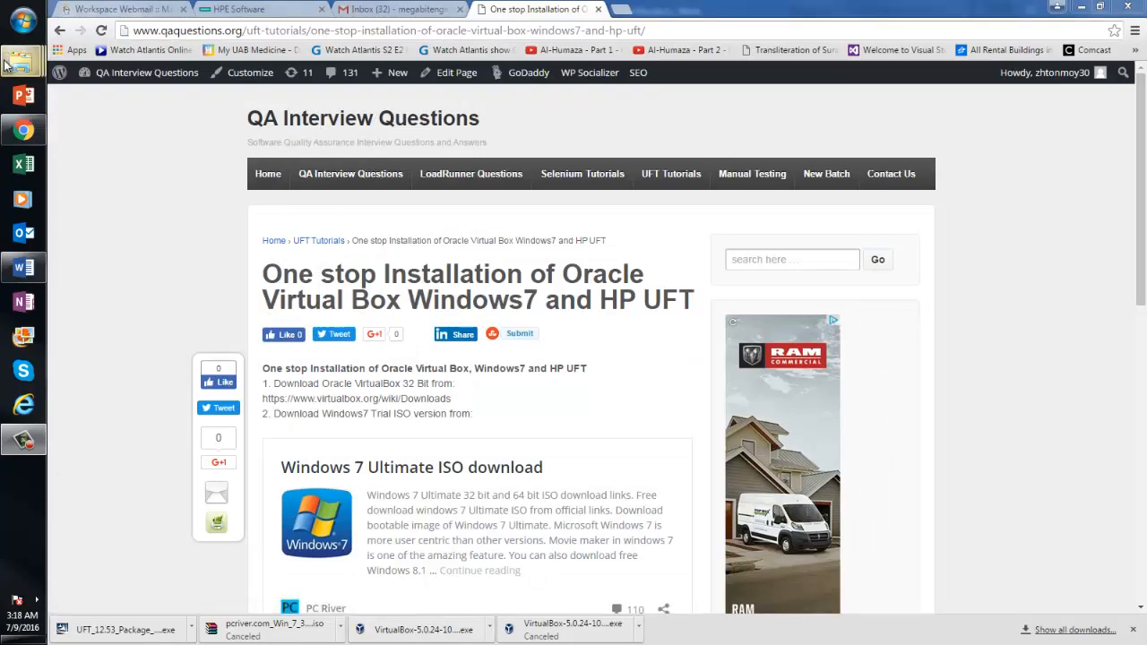
View the Windows 7 07092016 folder with its .vdi disk, then launch VirtualBox Manager
mouse_move(21, 61)
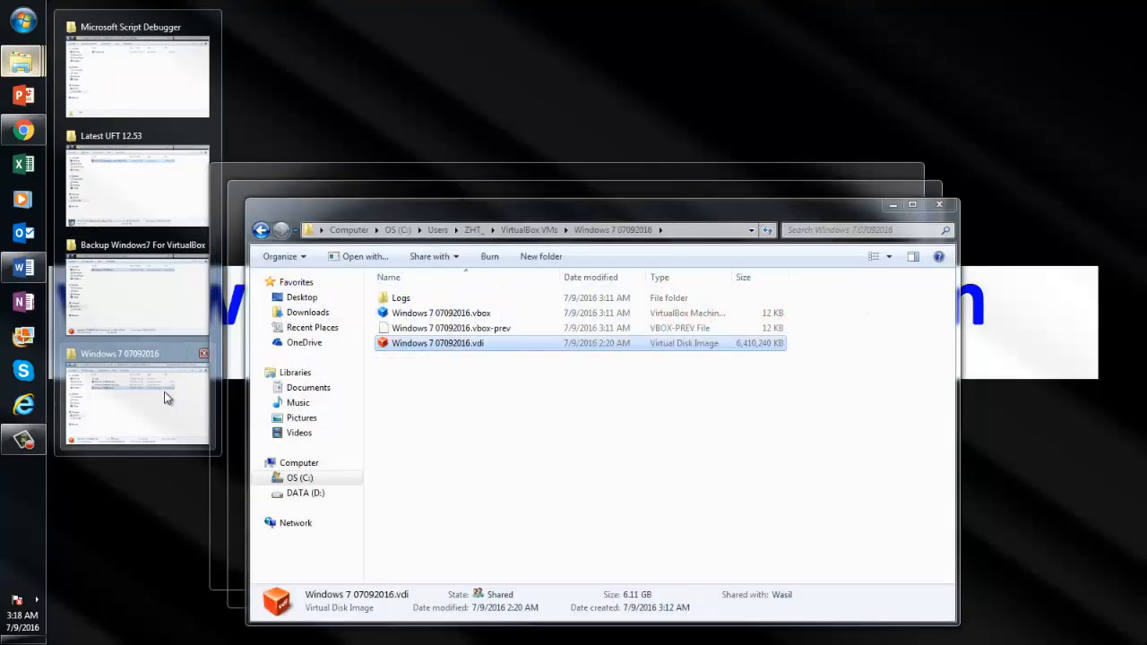
click(167, 390)
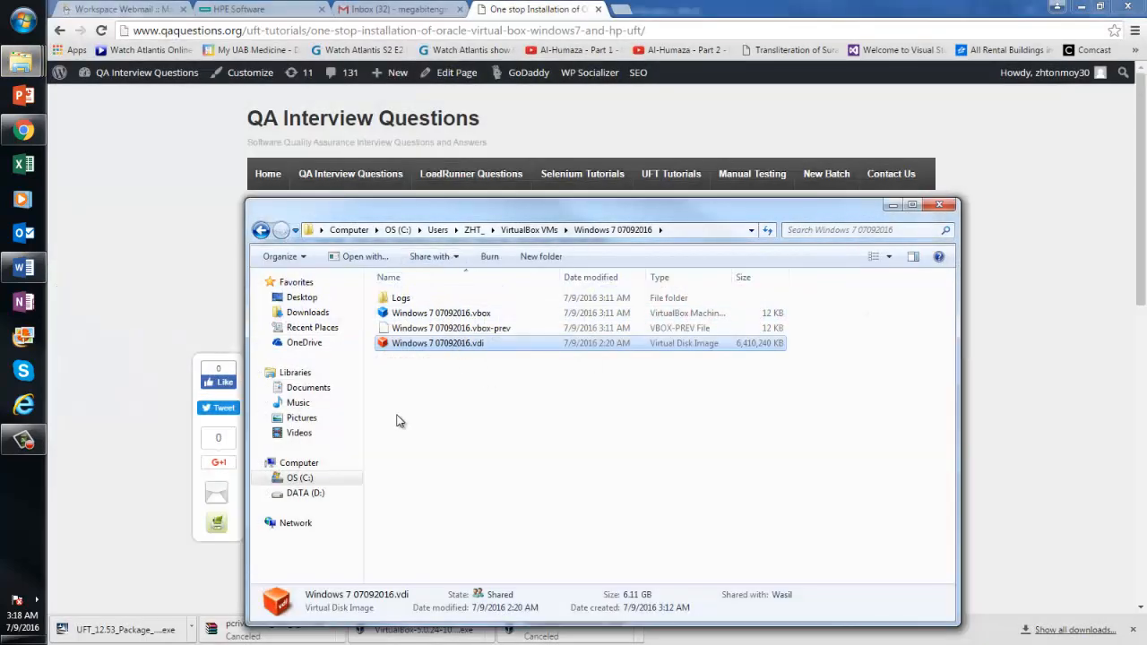
click(7, 12)
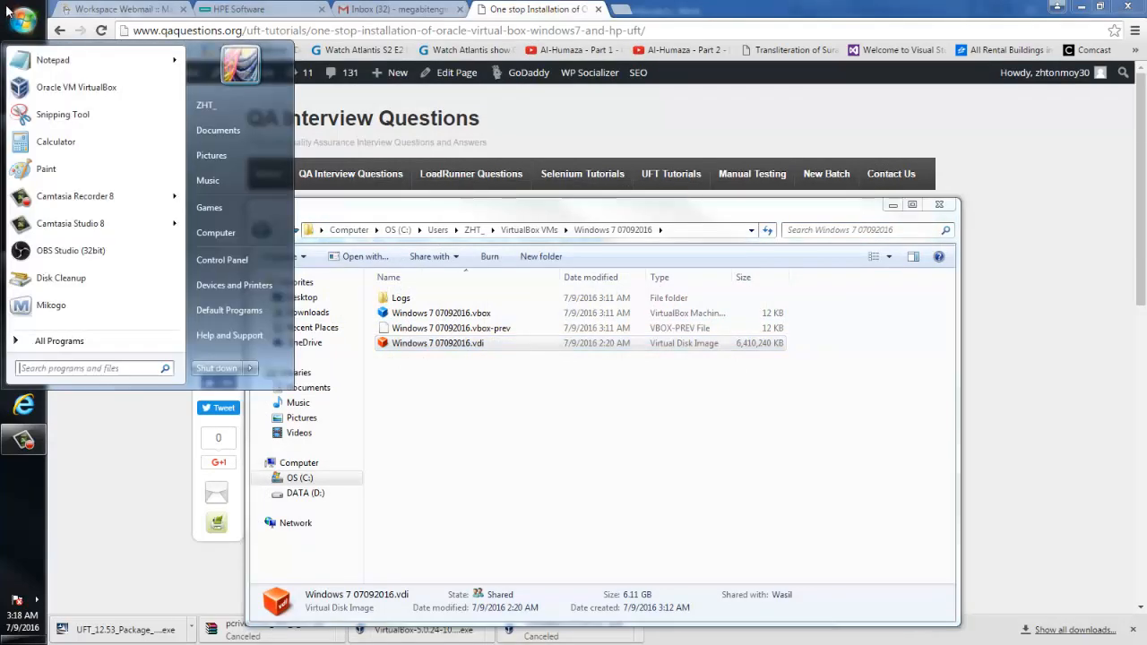
click(62, 89)
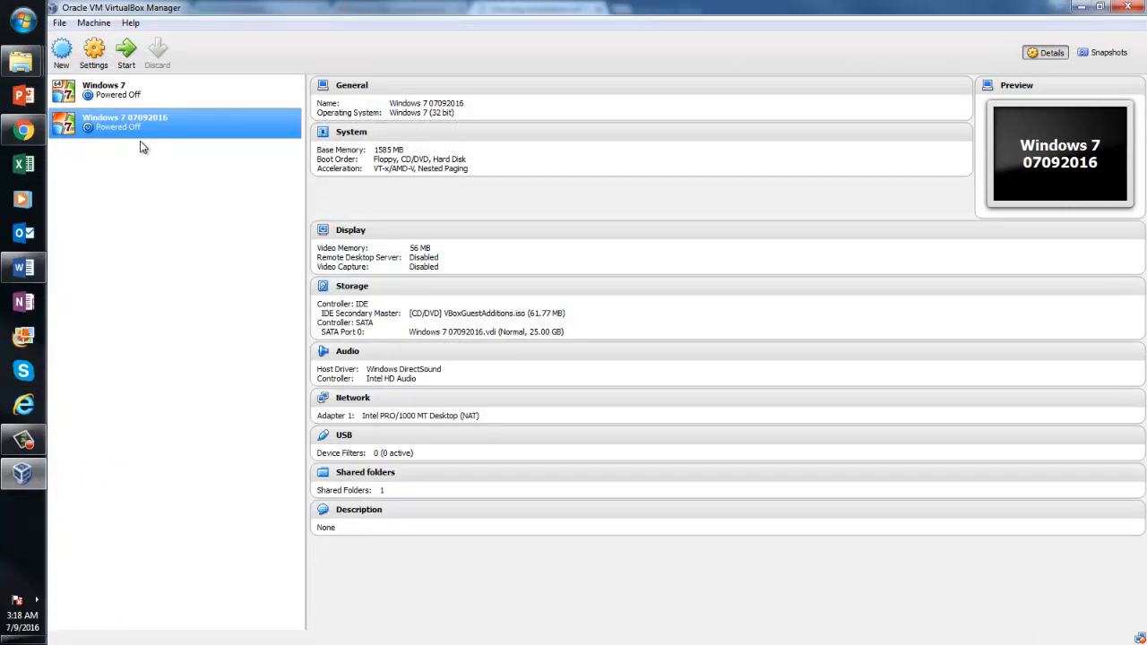
Start Windows 7 07092016 and browse to C:\Temp Soft, selecting the UFT 12.53 installer package
double_click(134, 125)
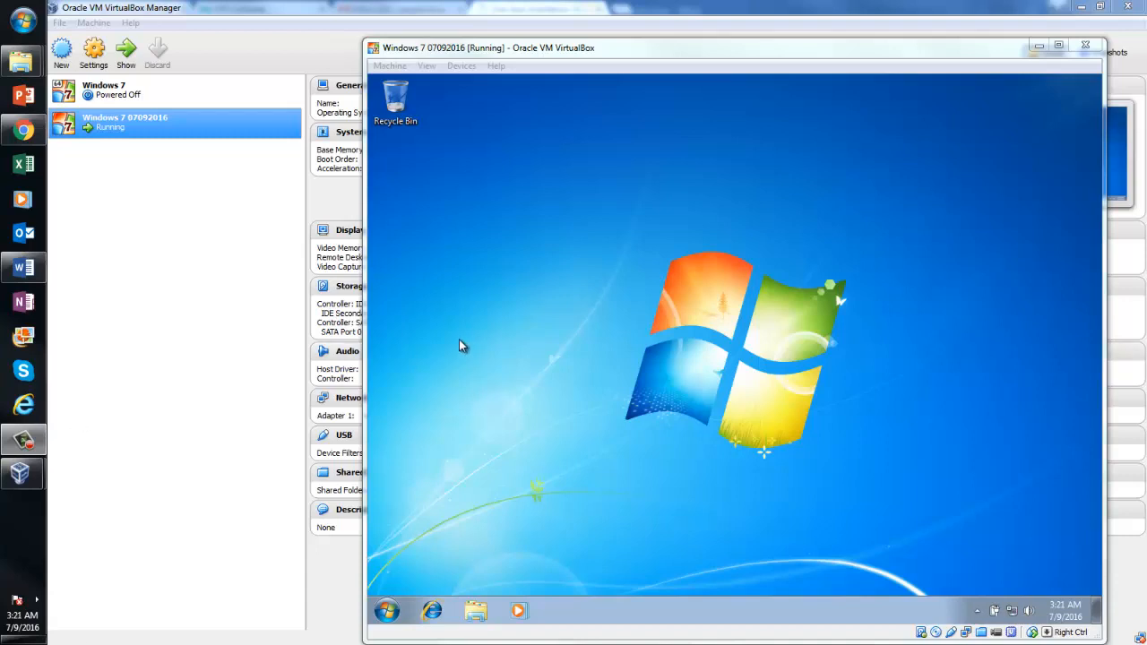
click(388, 610)
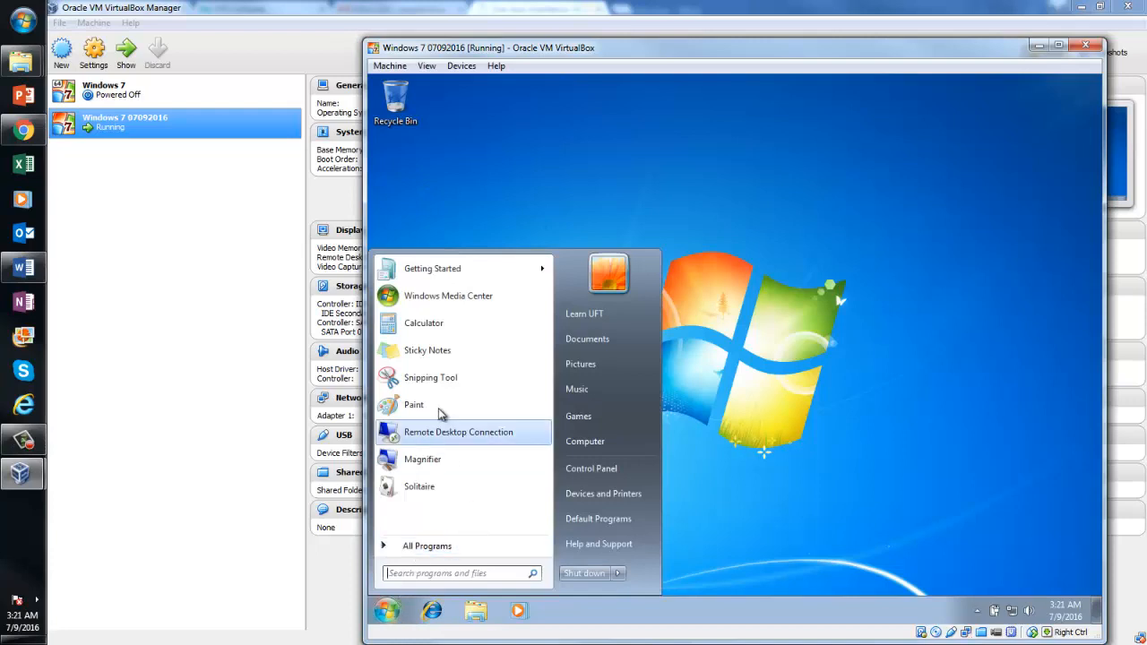
click(827, 261)
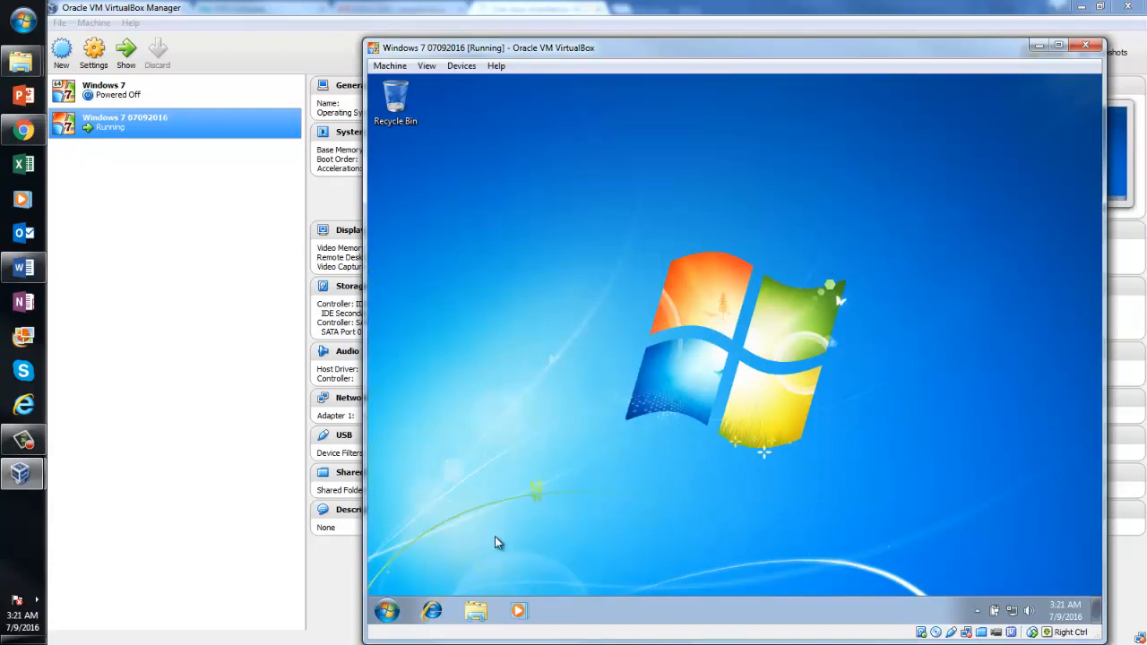
click(477, 613)
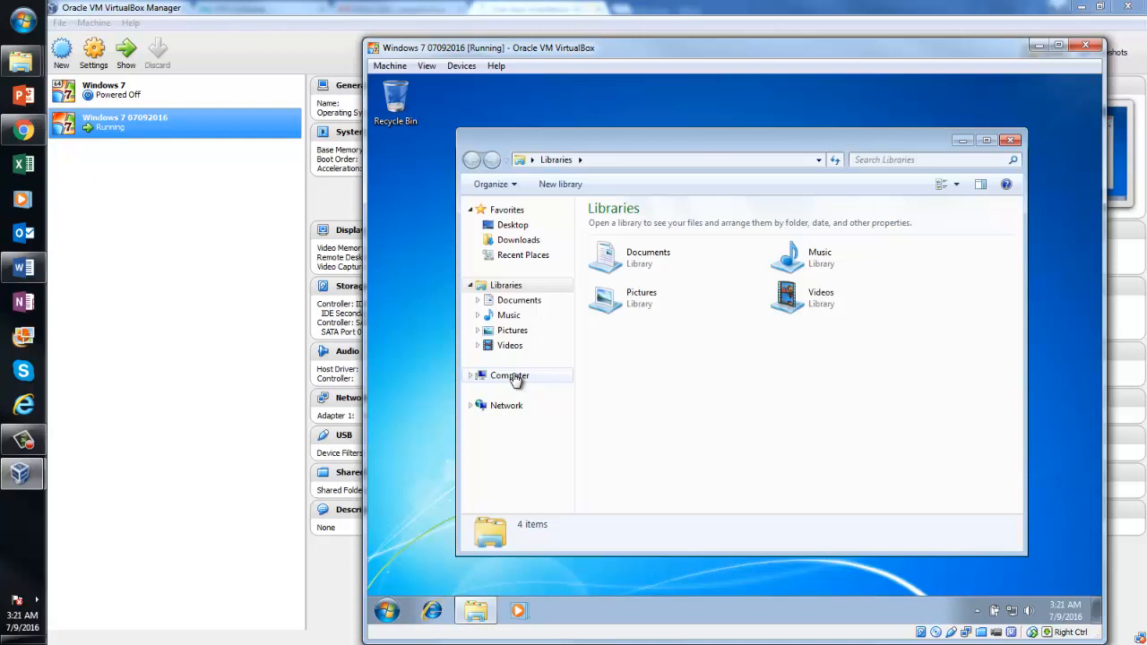
click(516, 377)
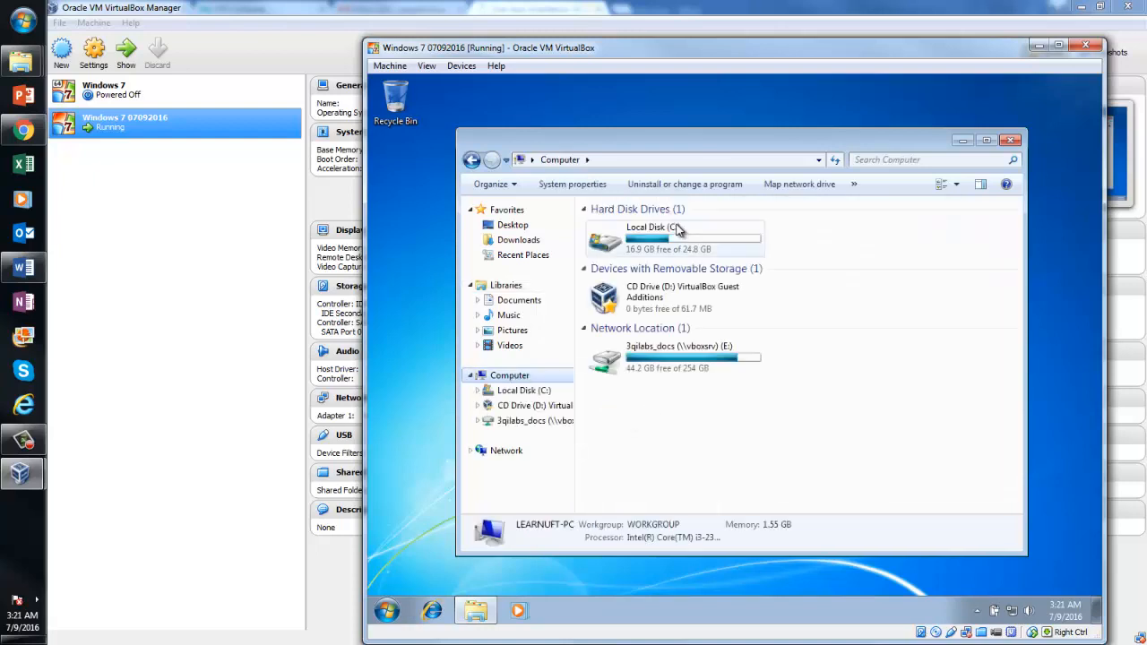
click(677, 237)
double_click(677, 238)
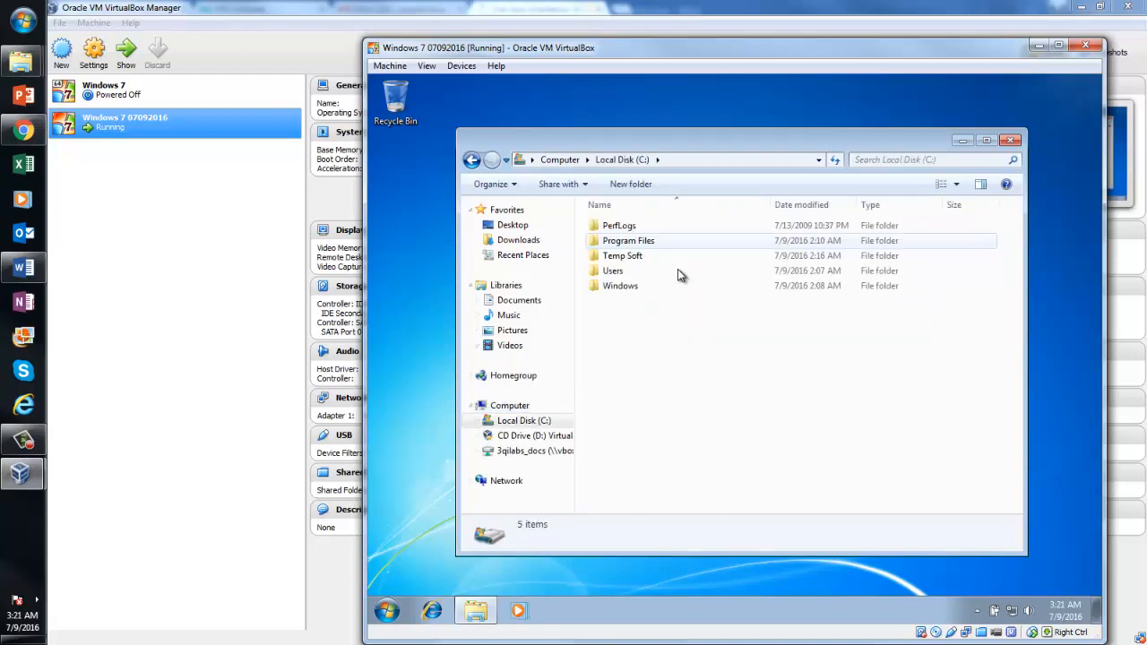
double_click(623, 258)
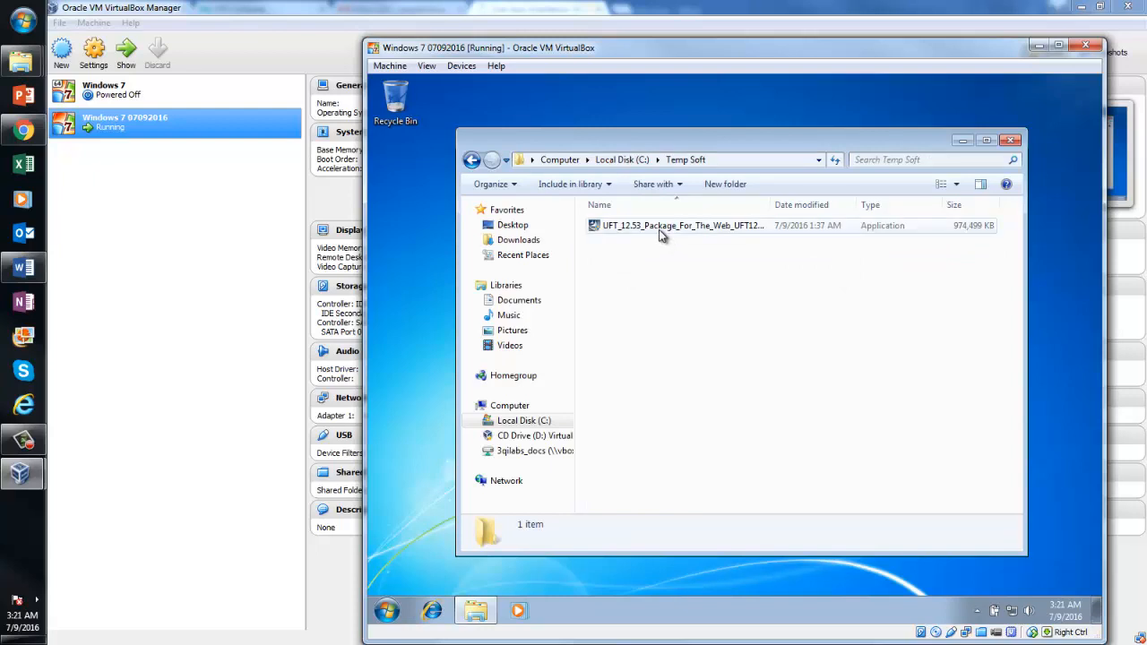
click(660, 228)
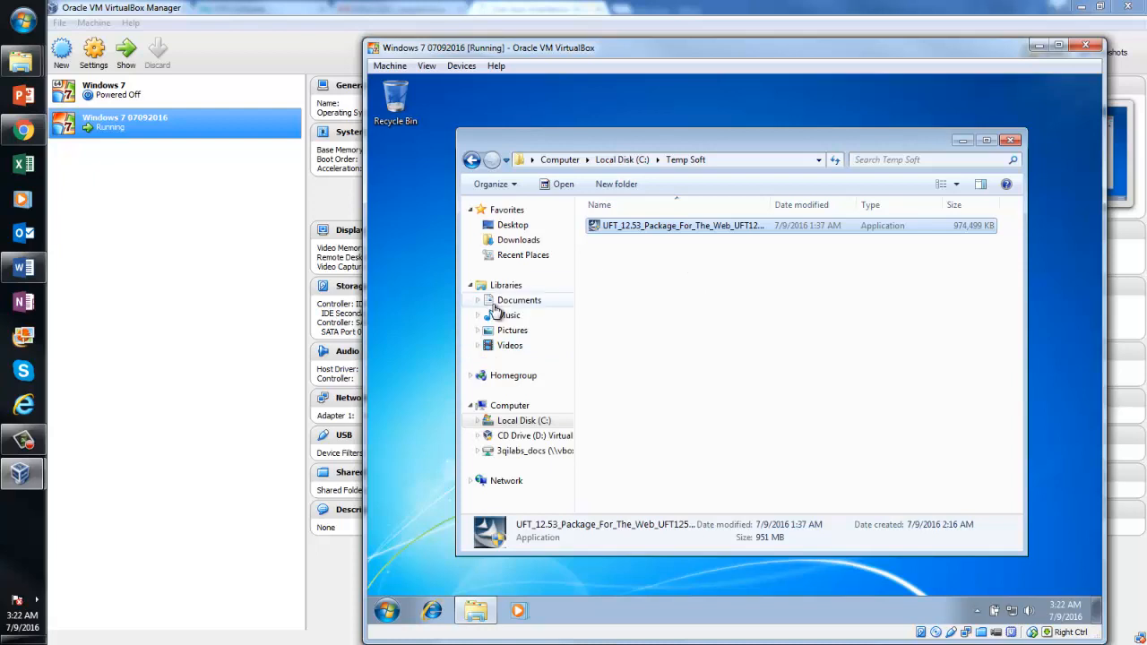
Return the guest Explorer from 3qilabs_docs to C:\Temp Soft, then show the Word checklist
click(513, 453)
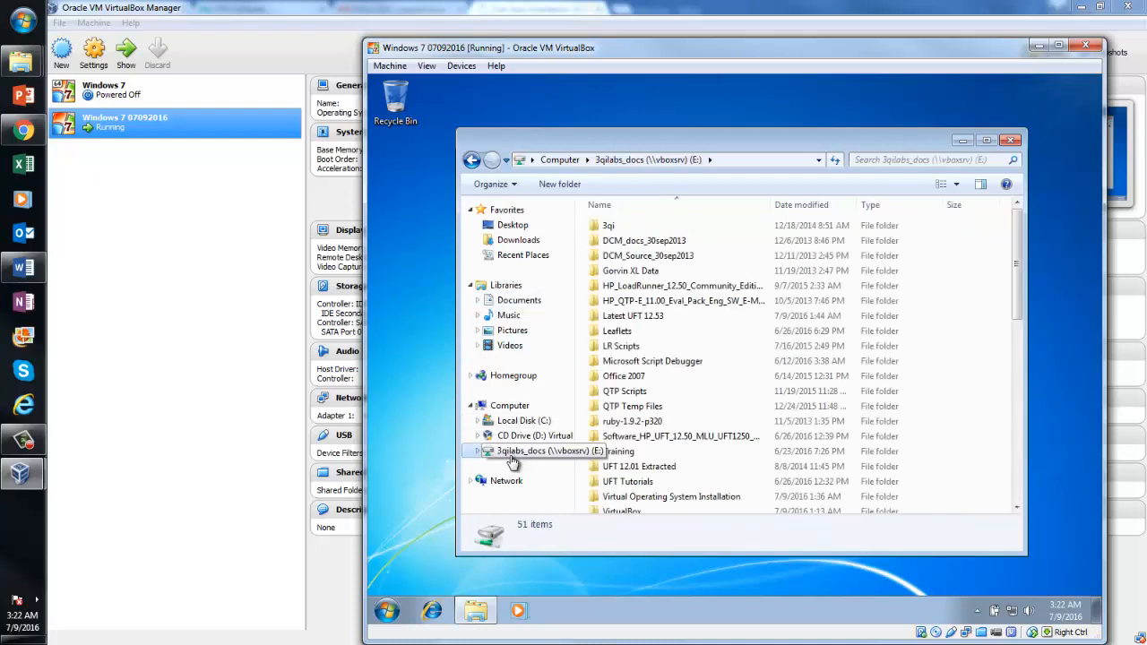
click(517, 423)
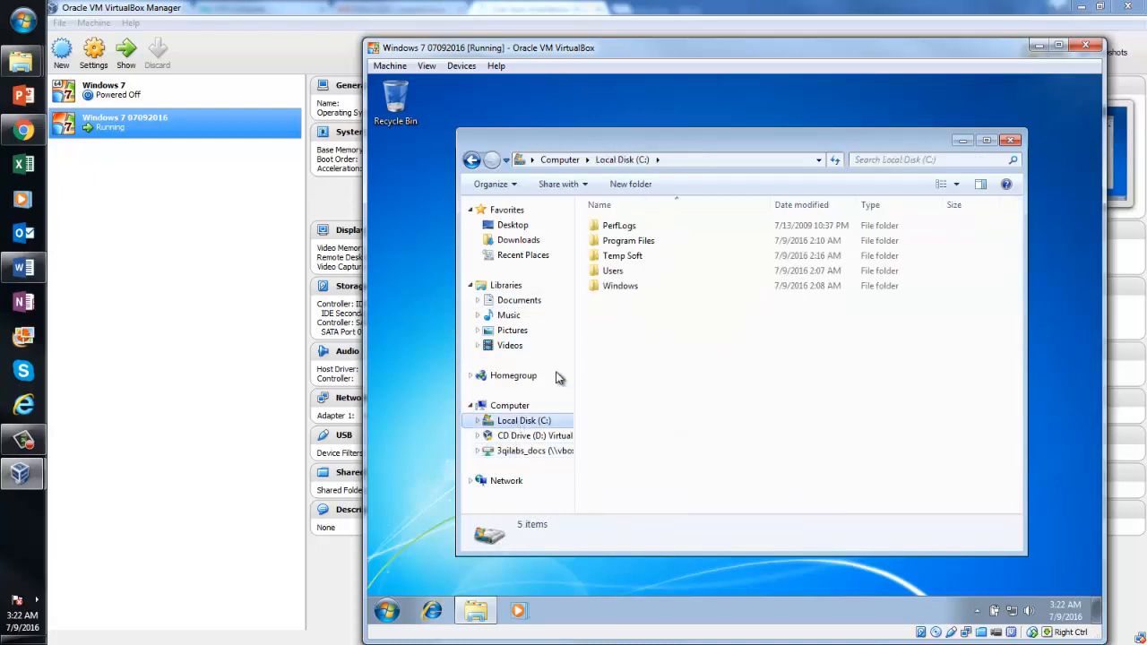
double_click(626, 257)
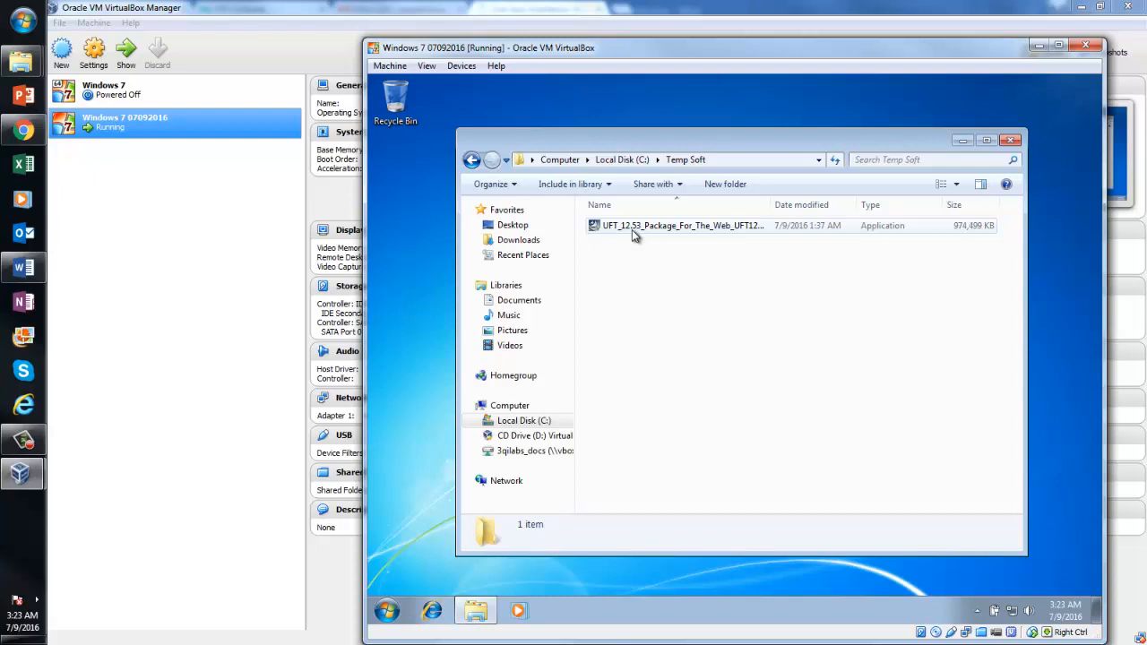
click(25, 272)
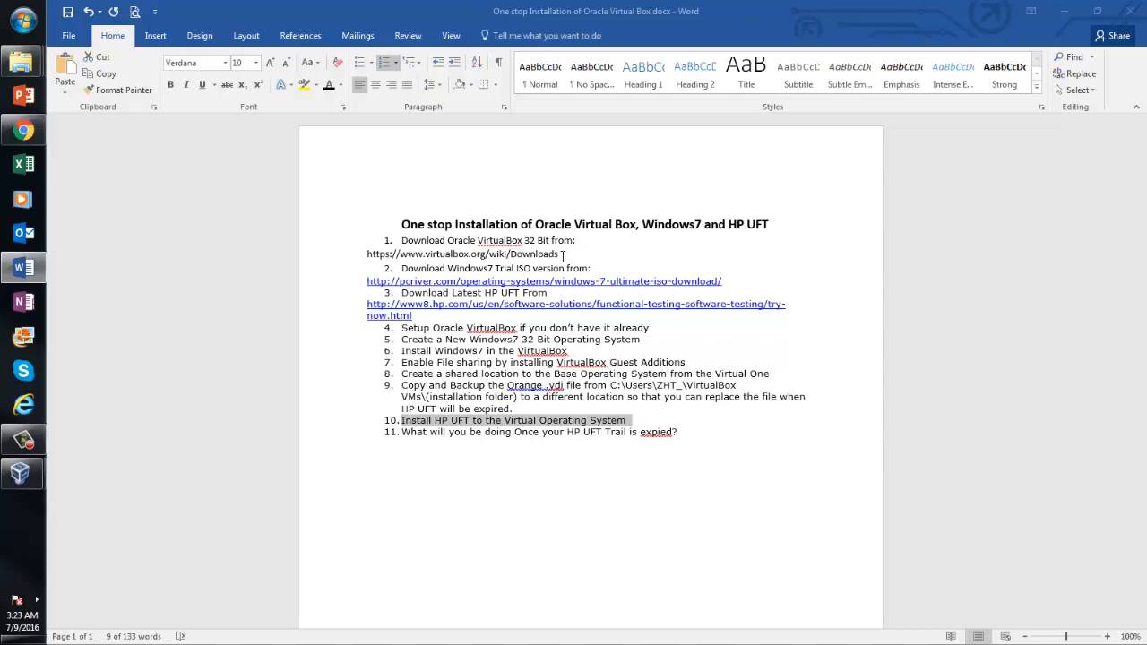
drag(562, 255, 369, 254)
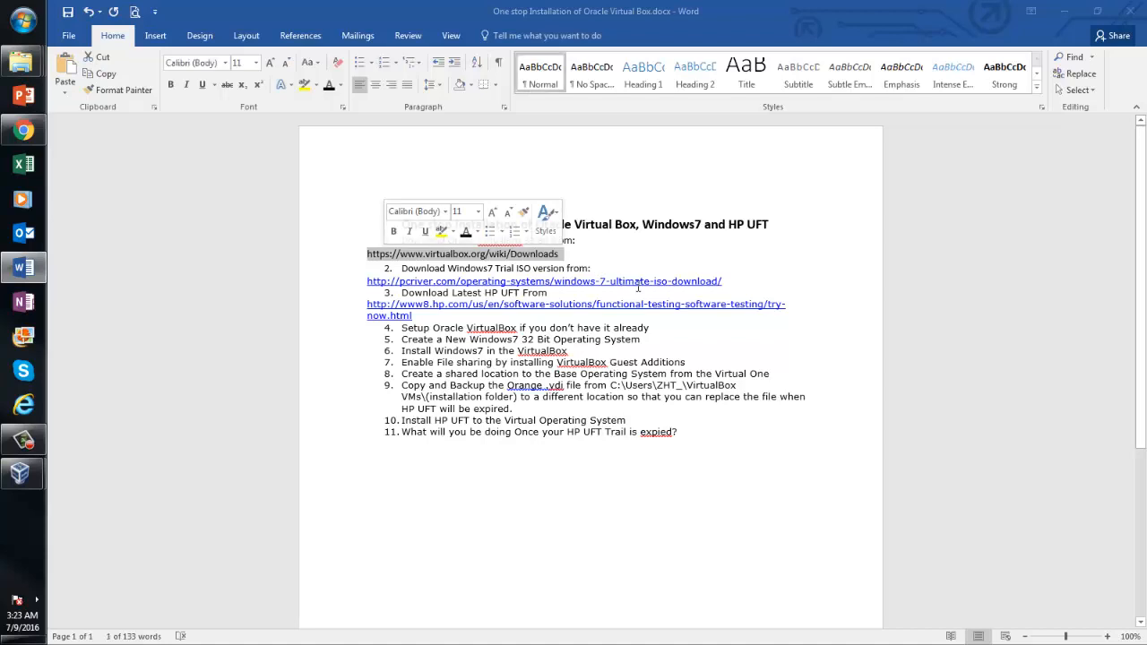
click(741, 282)
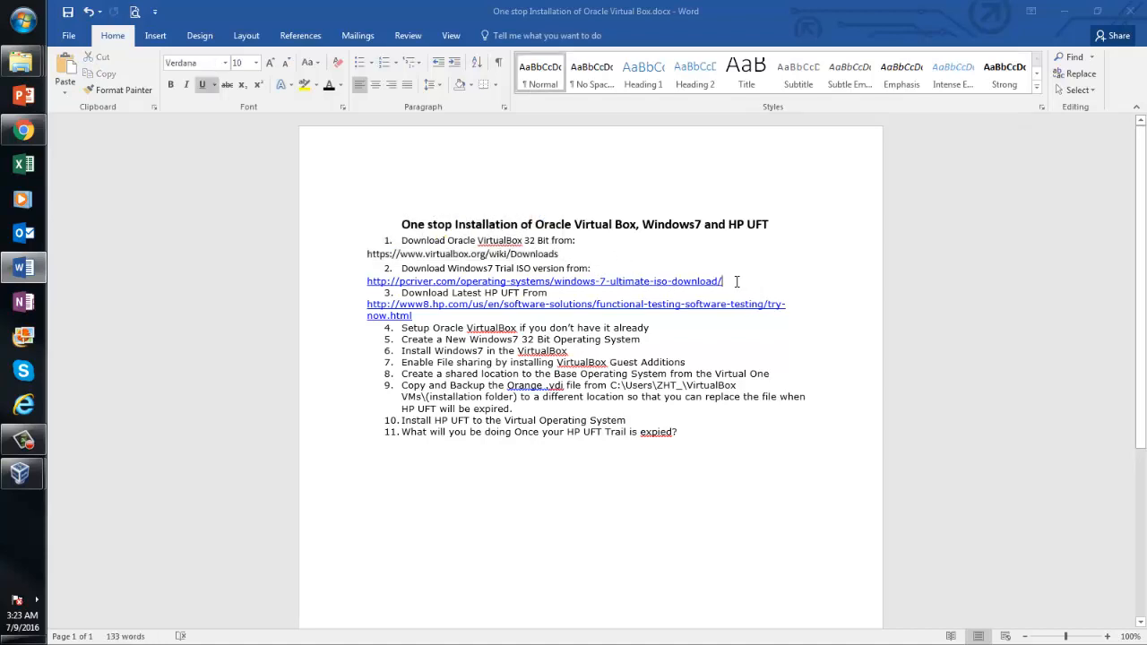
mouse_move(732, 281)
mouse_down()
mouse_move(436, 290)
mouse_move(373, 281)
mouse_move(602, 272)
mouse_move(742, 284)
mouse_up()
drag(419, 315, 369, 310)
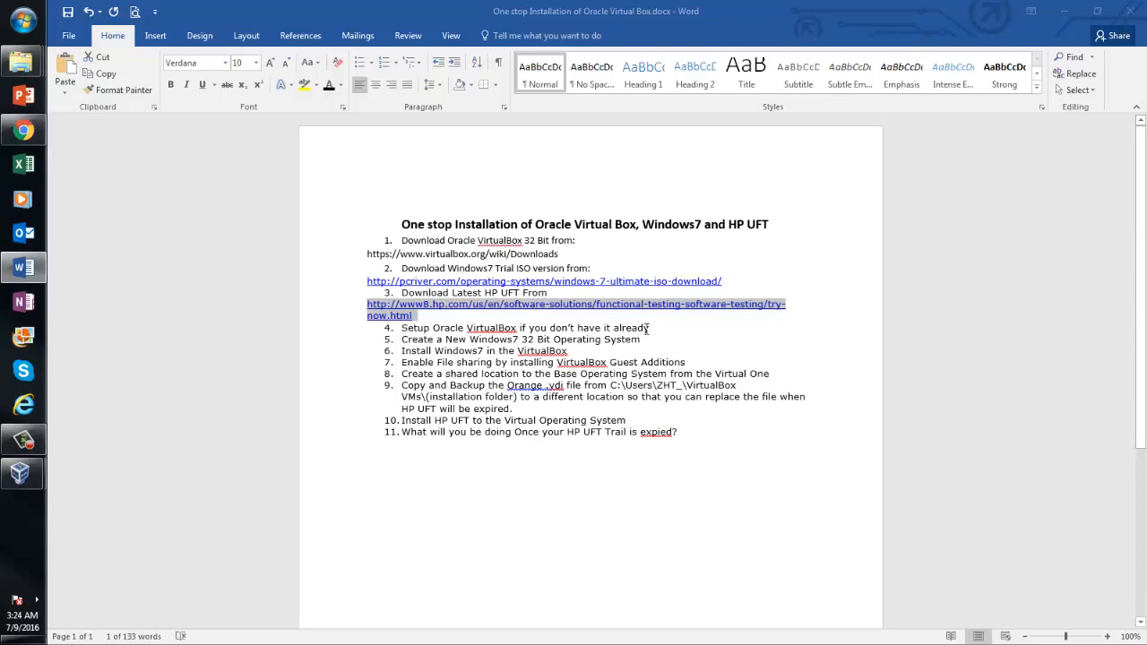
drag(648, 329, 477, 330)
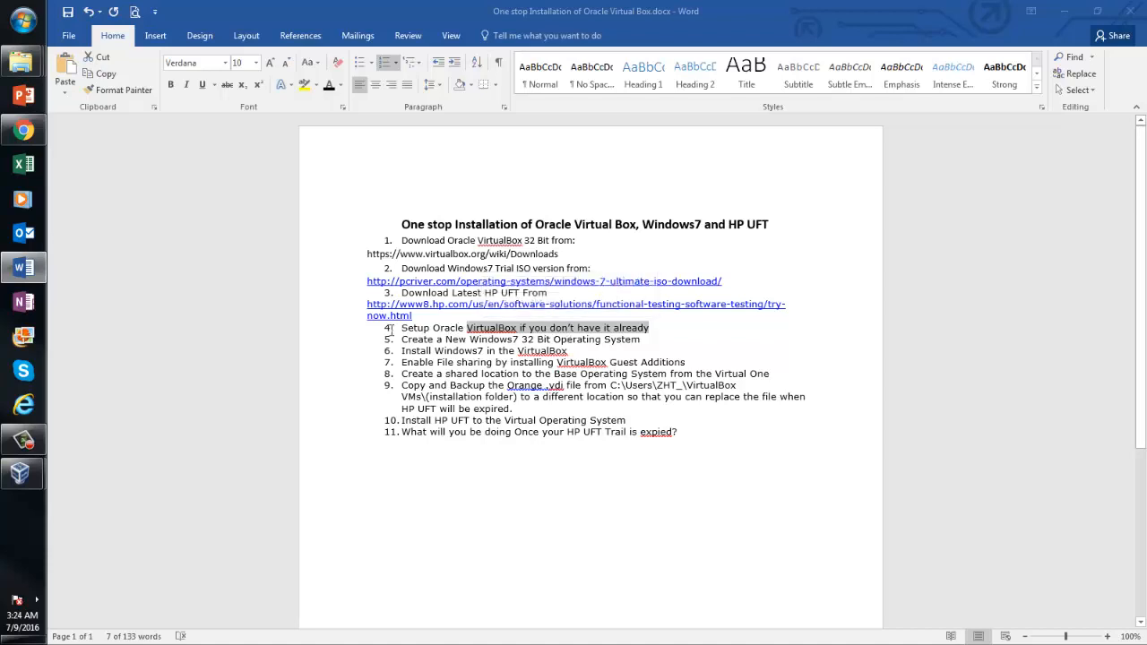
drag(403, 329, 491, 330)
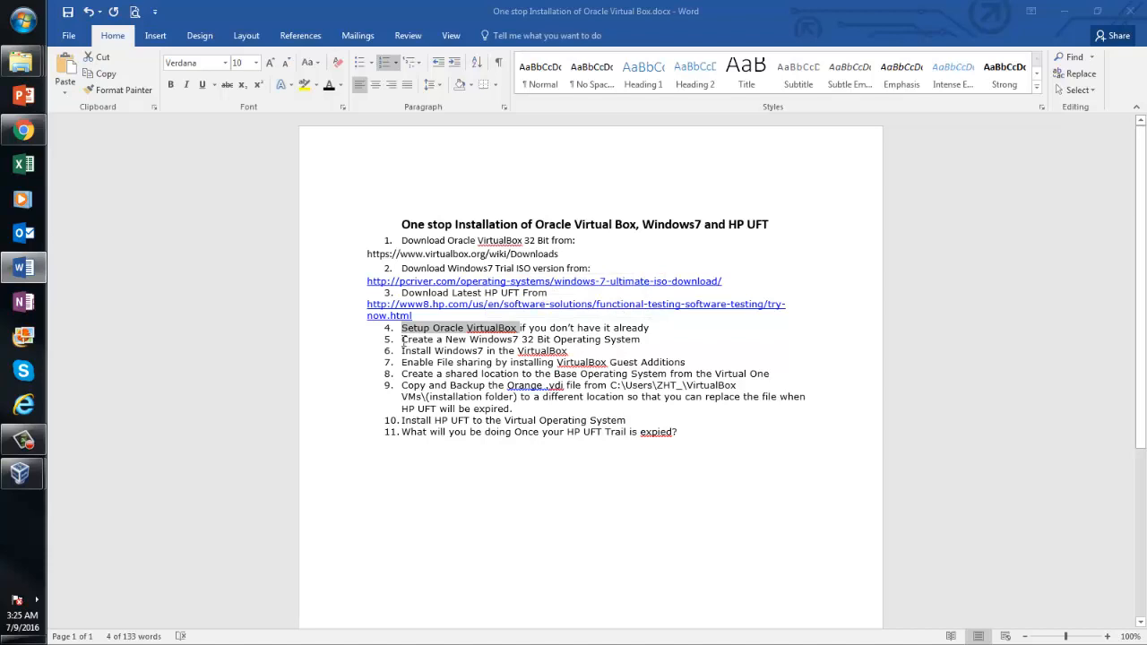
click(402, 341)
drag(402, 343, 602, 340)
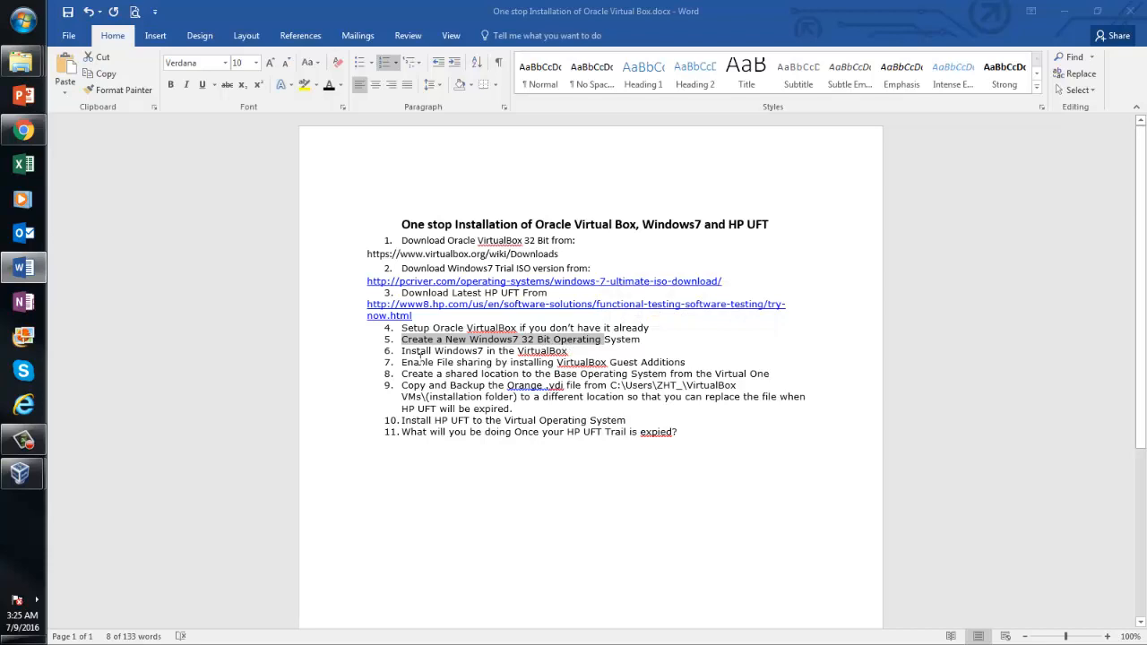
drag(402, 351, 570, 351)
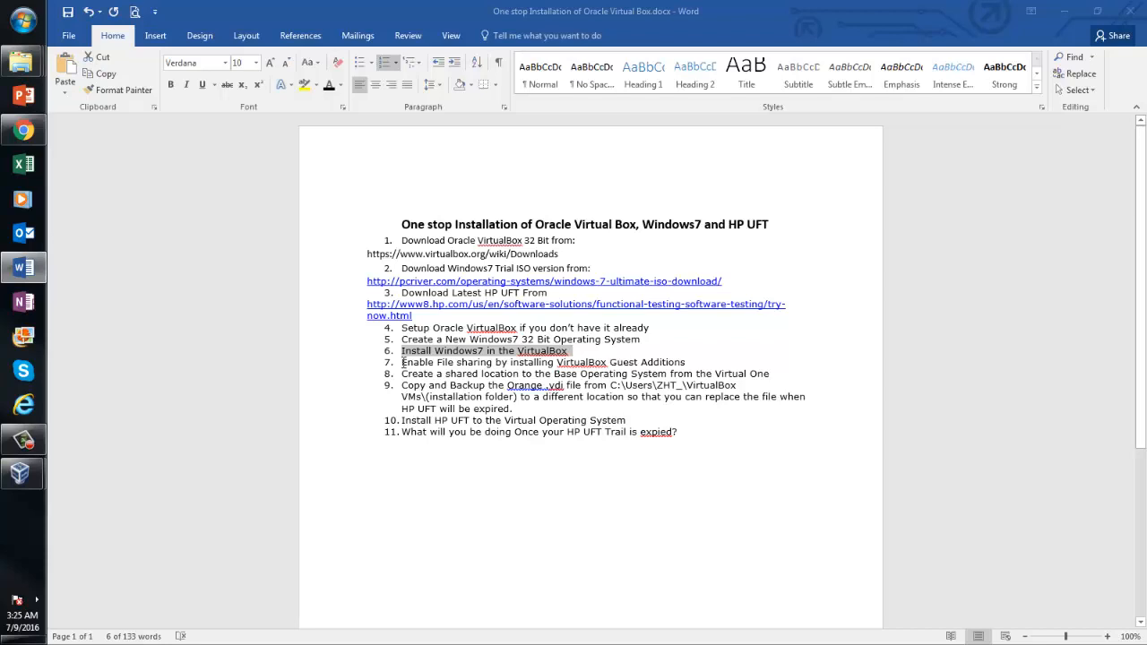
drag(402, 361, 686, 362)
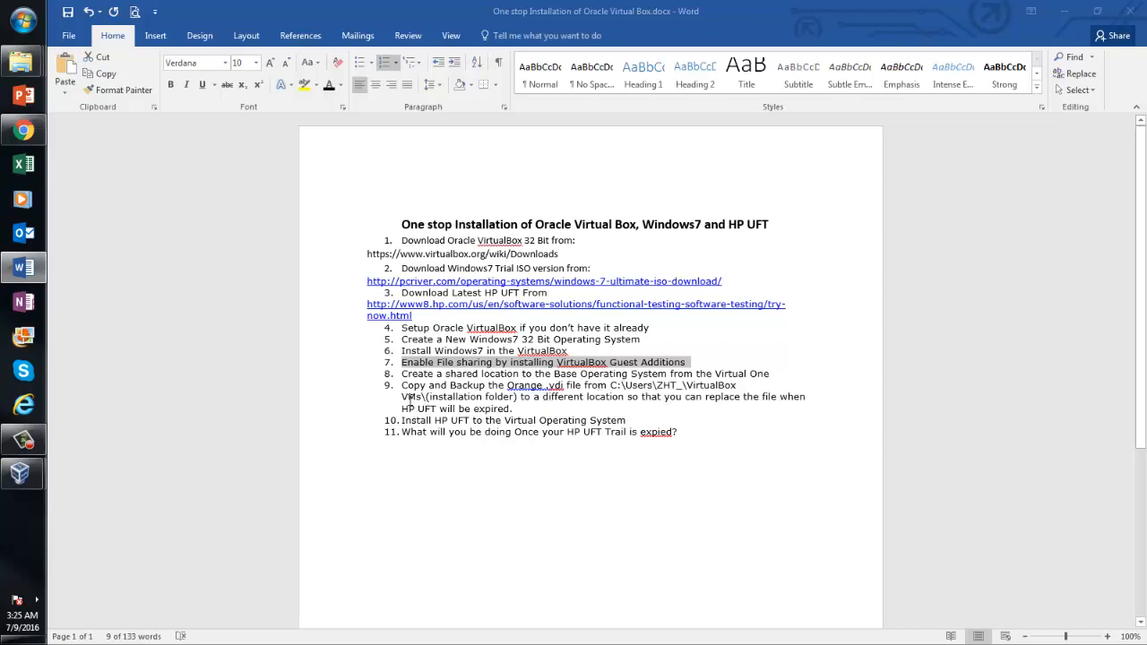
click(402, 388)
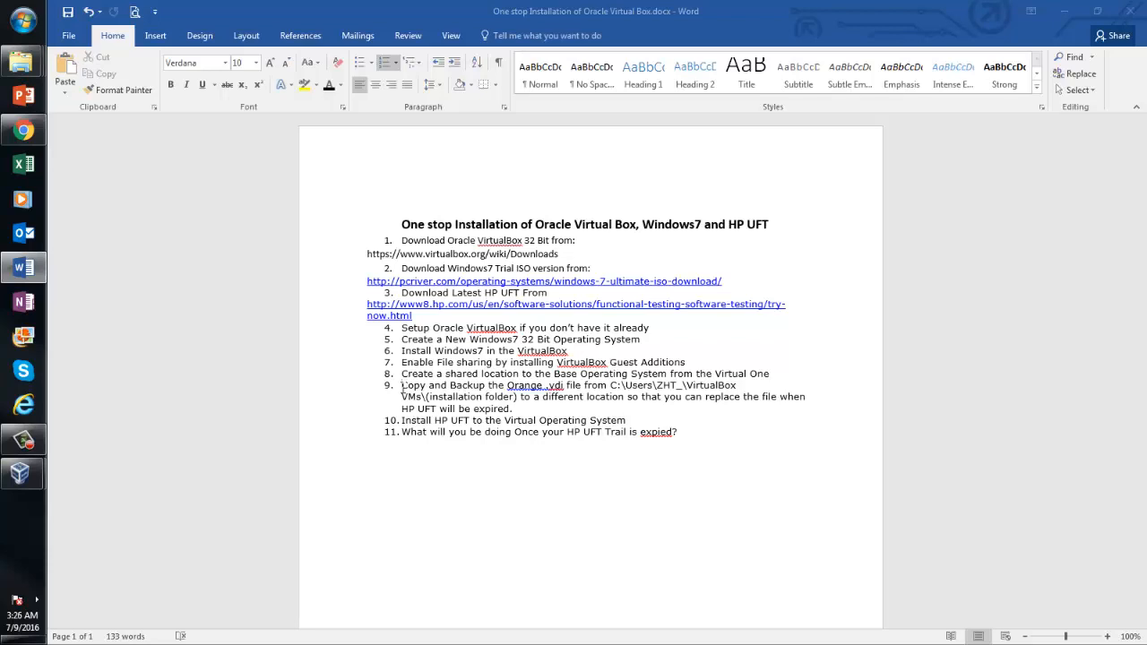
drag(401, 385, 515, 408)
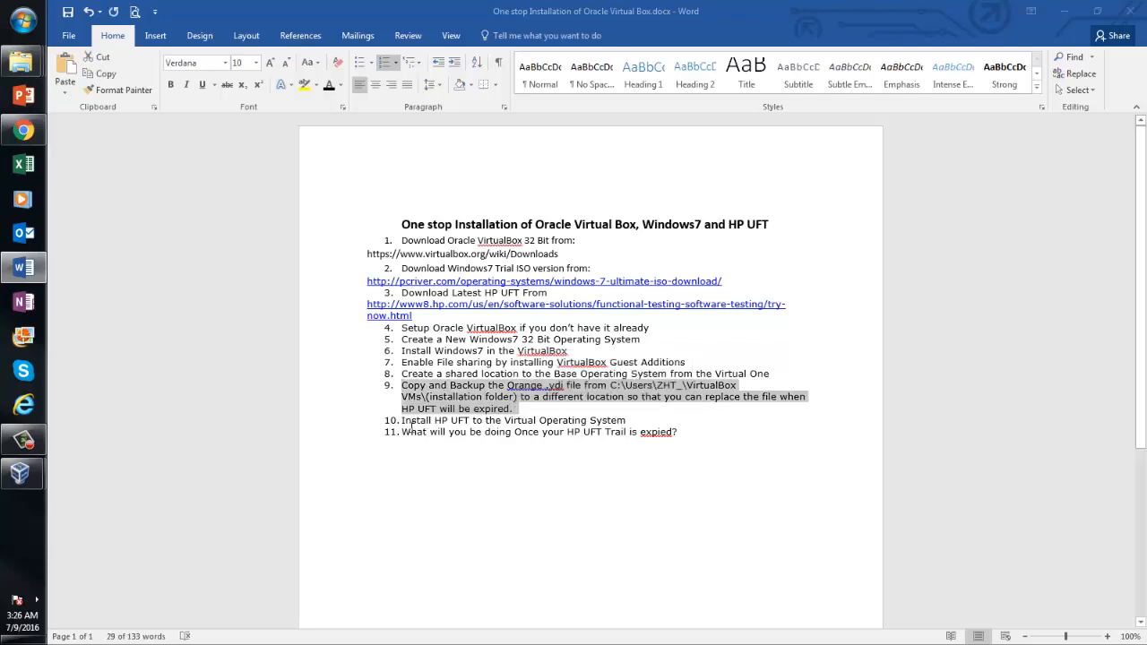
click(403, 421)
drag(402, 421, 629, 421)
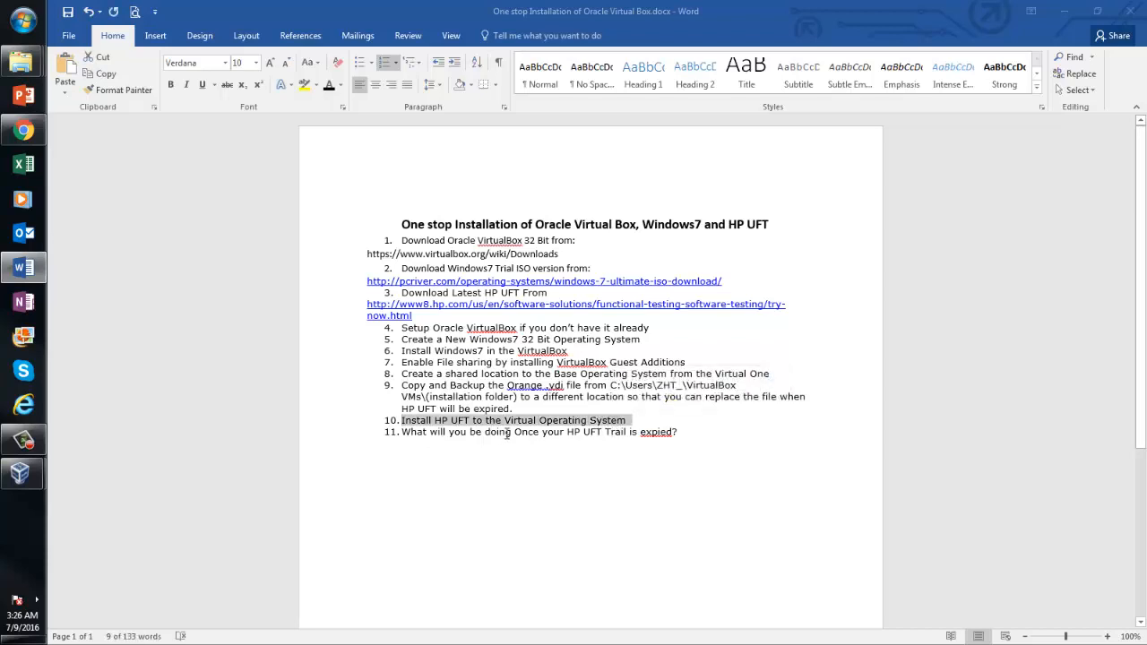
click(403, 431)
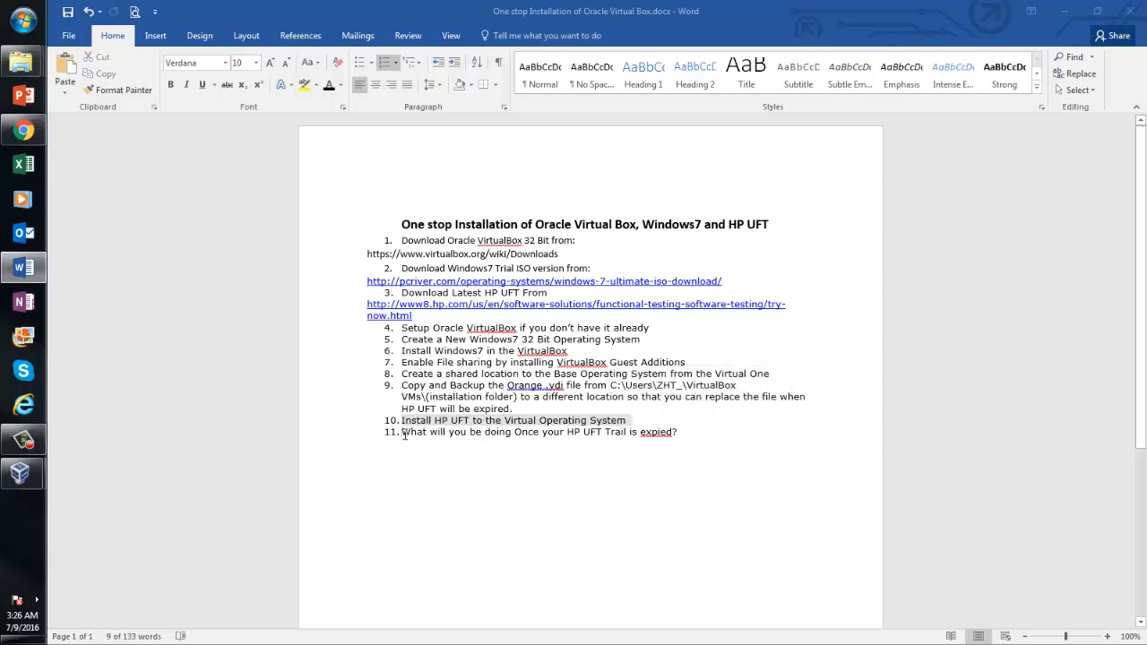
drag(403, 432, 678, 433)
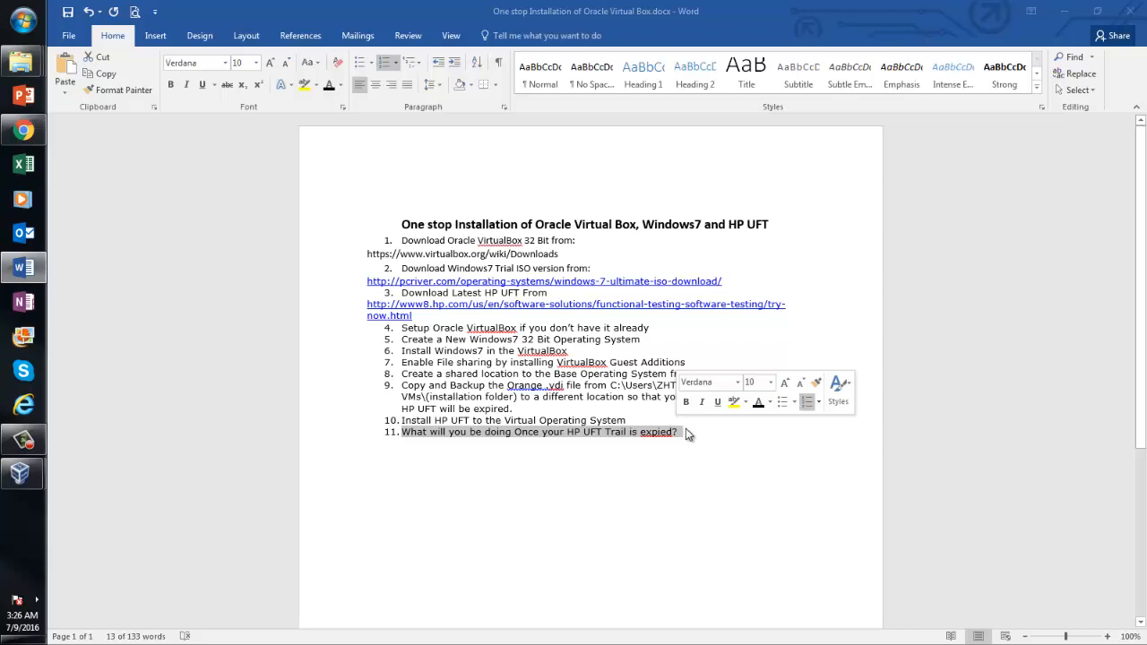
click(687, 434)
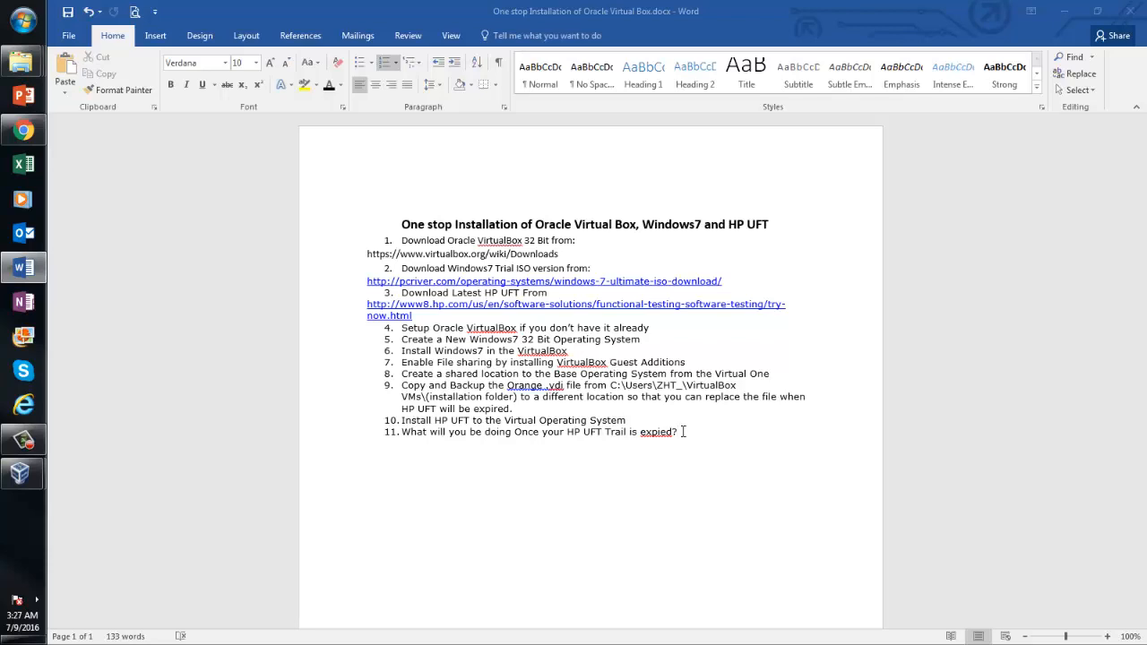
Add a new numbered item 12 after 'expied?' at the end of the checklist
key(Return)
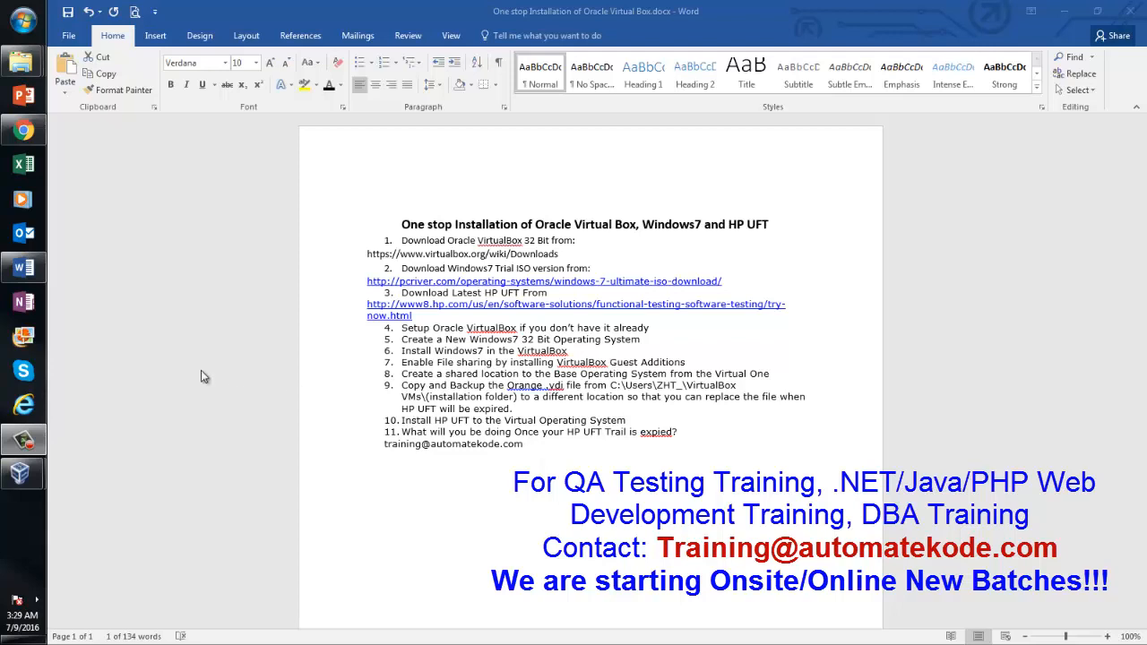
Type the training contact e-mail address on the new line
click(23, 130)
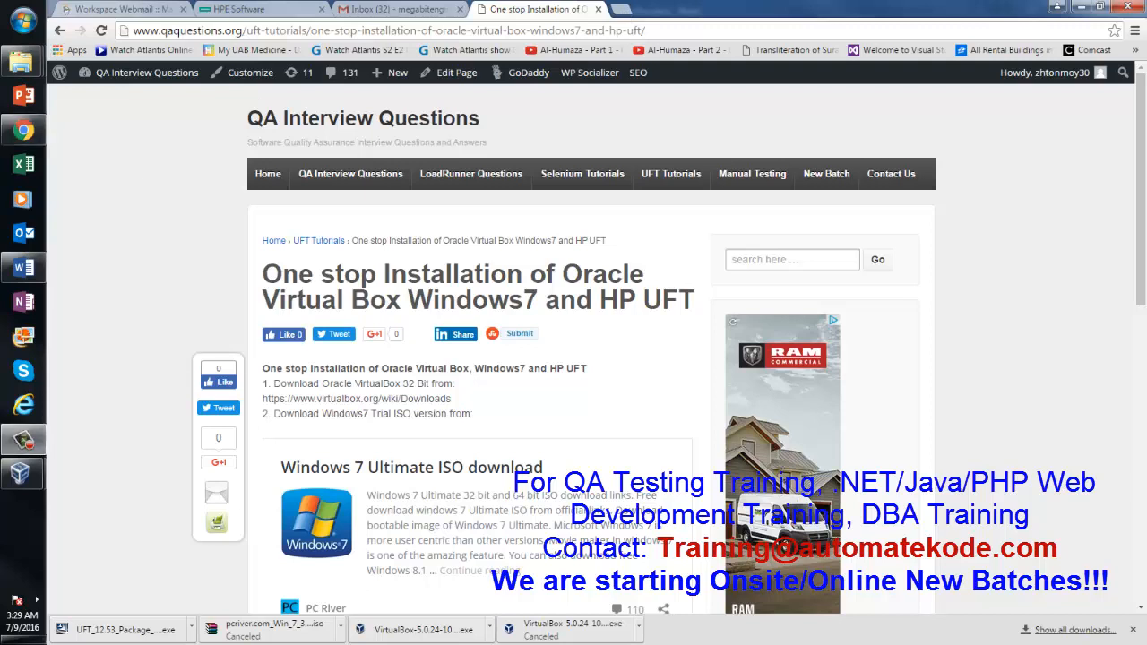
key(ctrl+t)
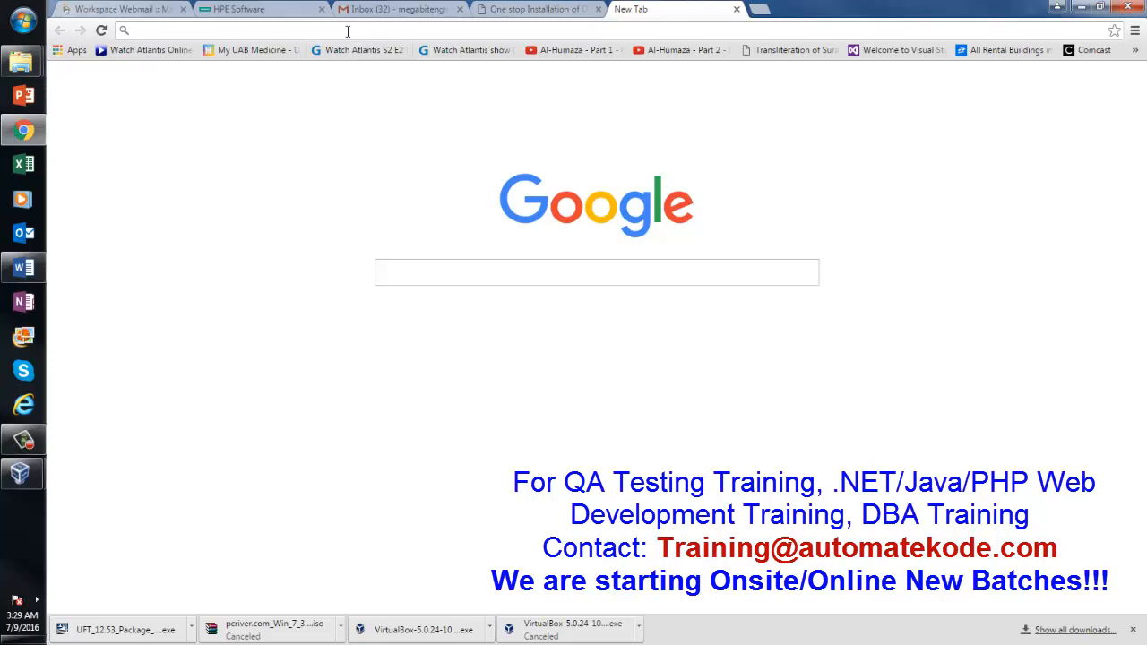
text(ww)
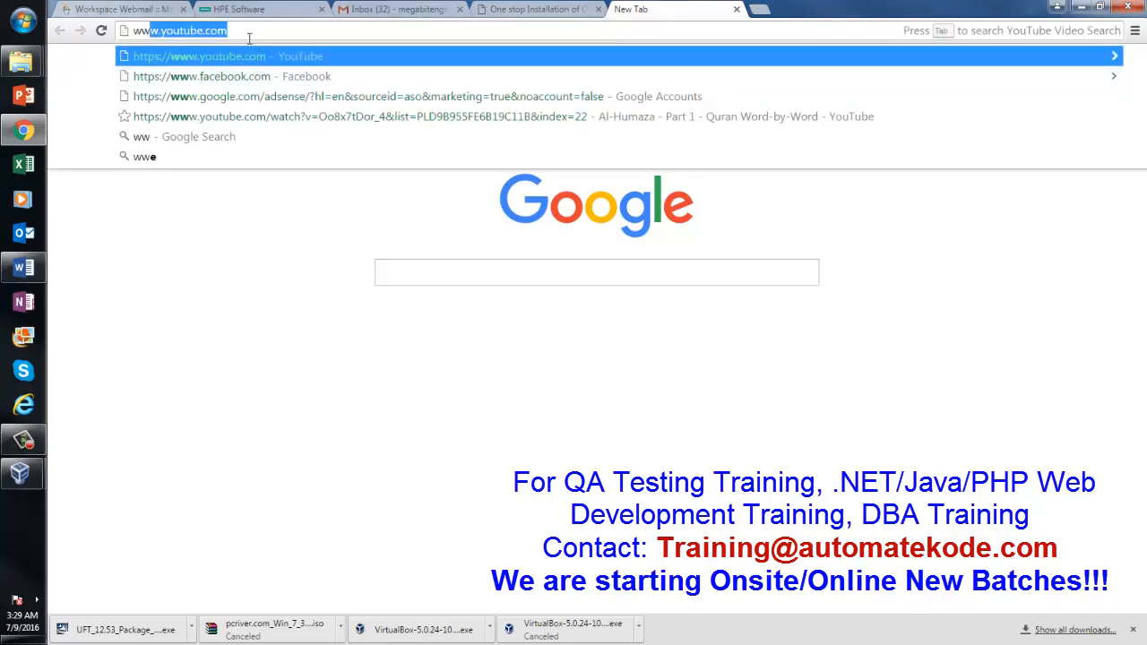
text(w.au)
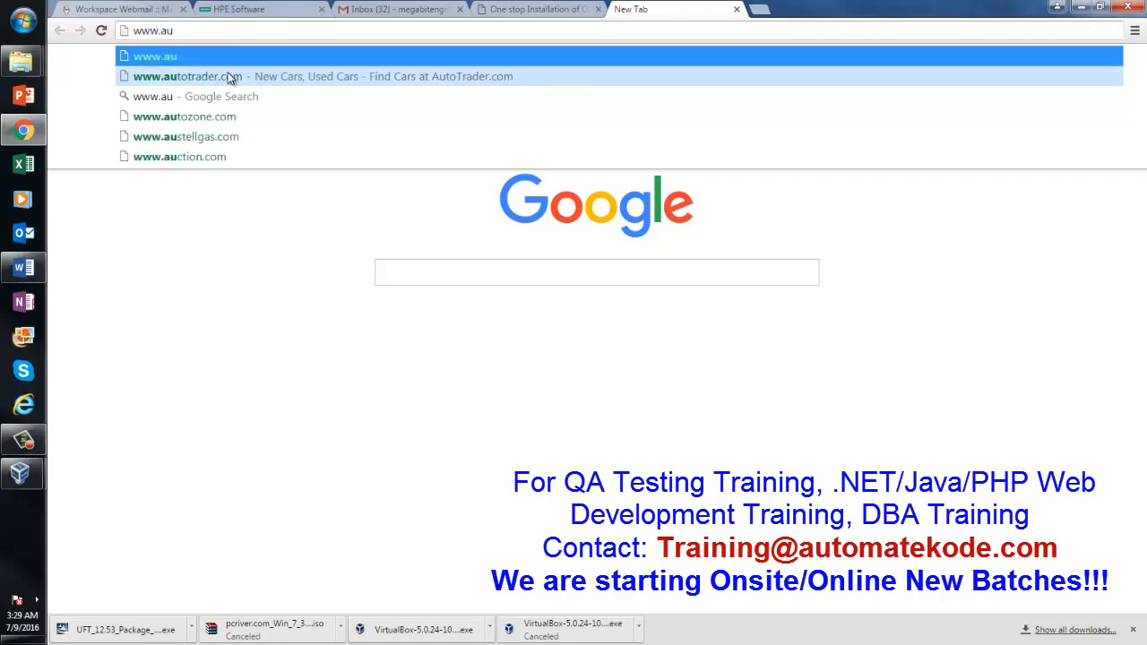
text(to)
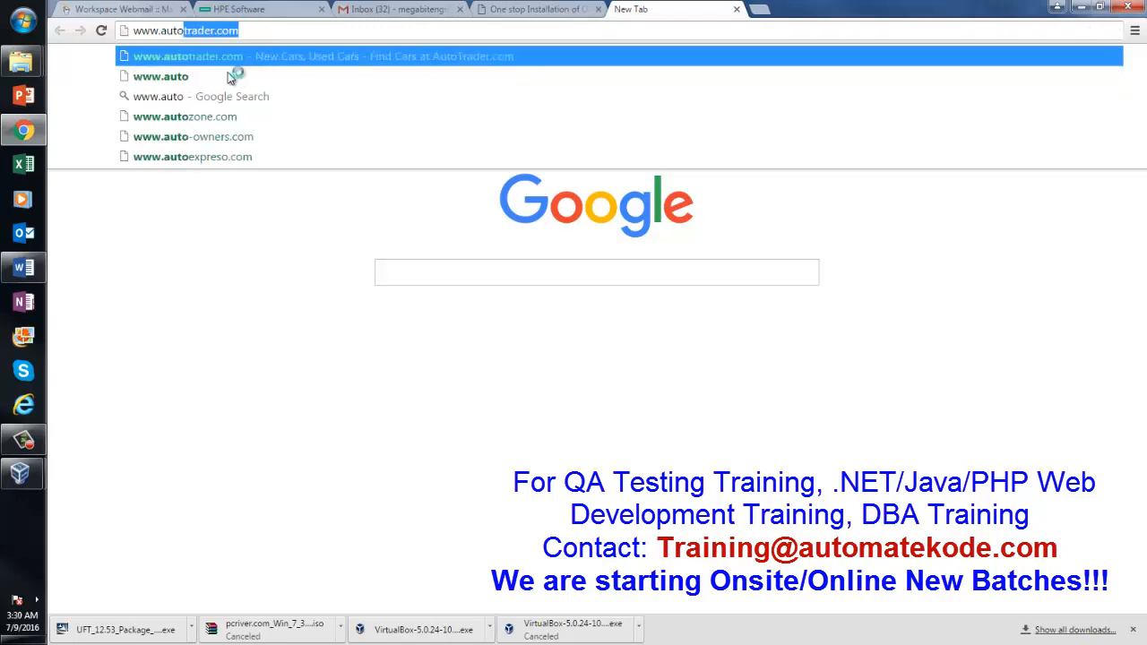
text(matekod)
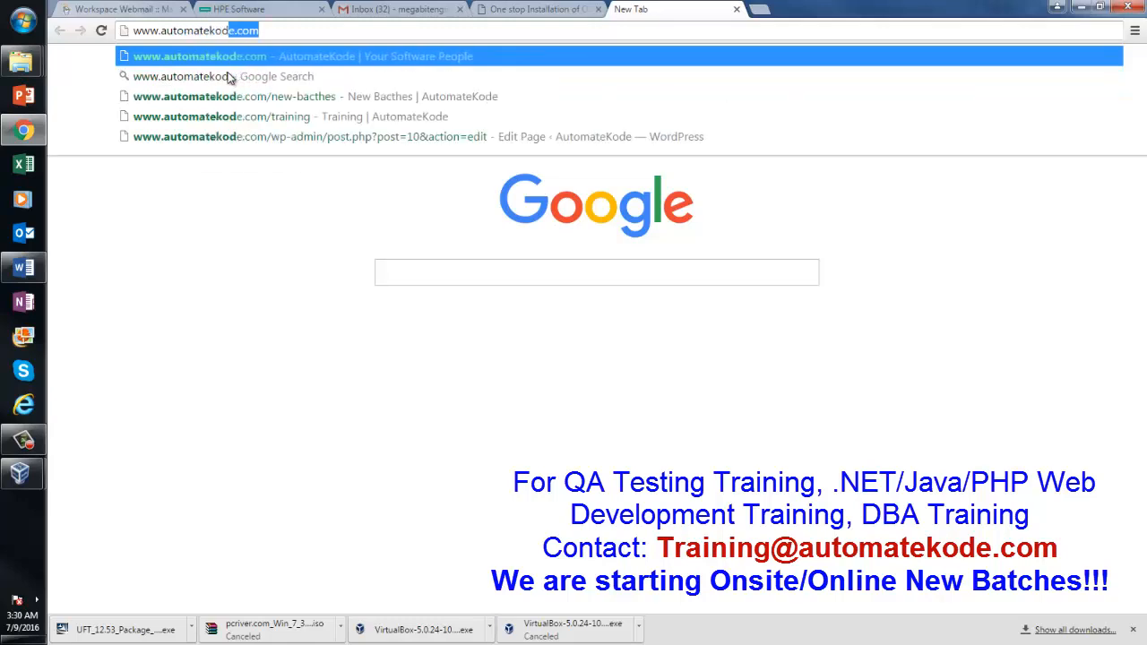
text(e.com)
key(Return)
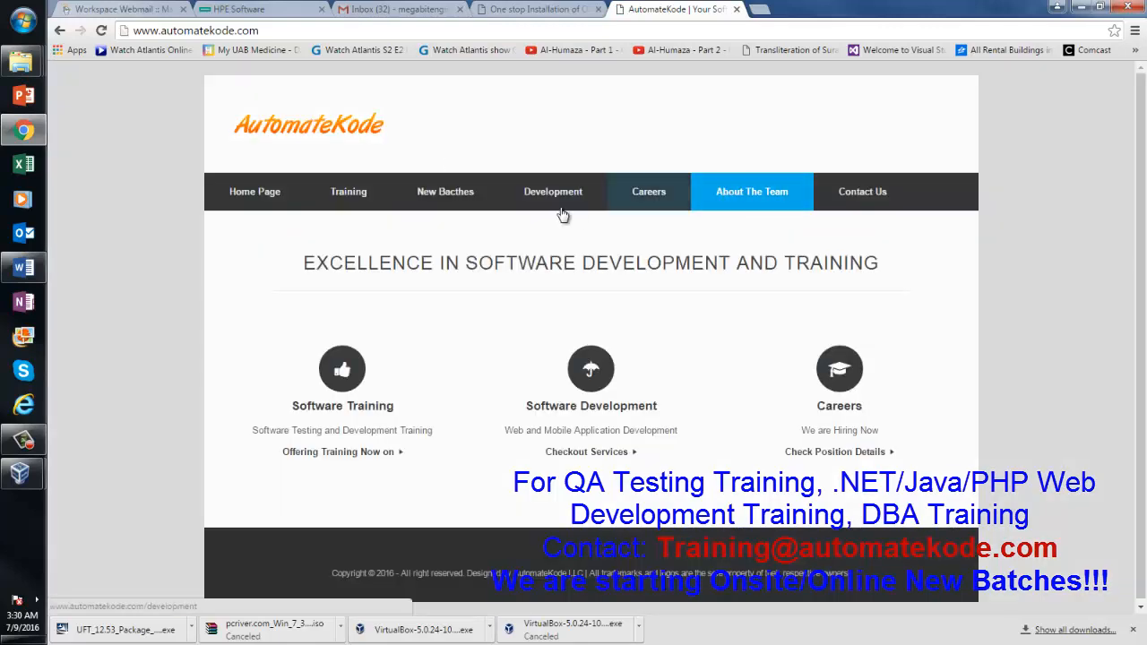
View AutomateKode's New Bacthes page, then close that tab
click(467, 204)
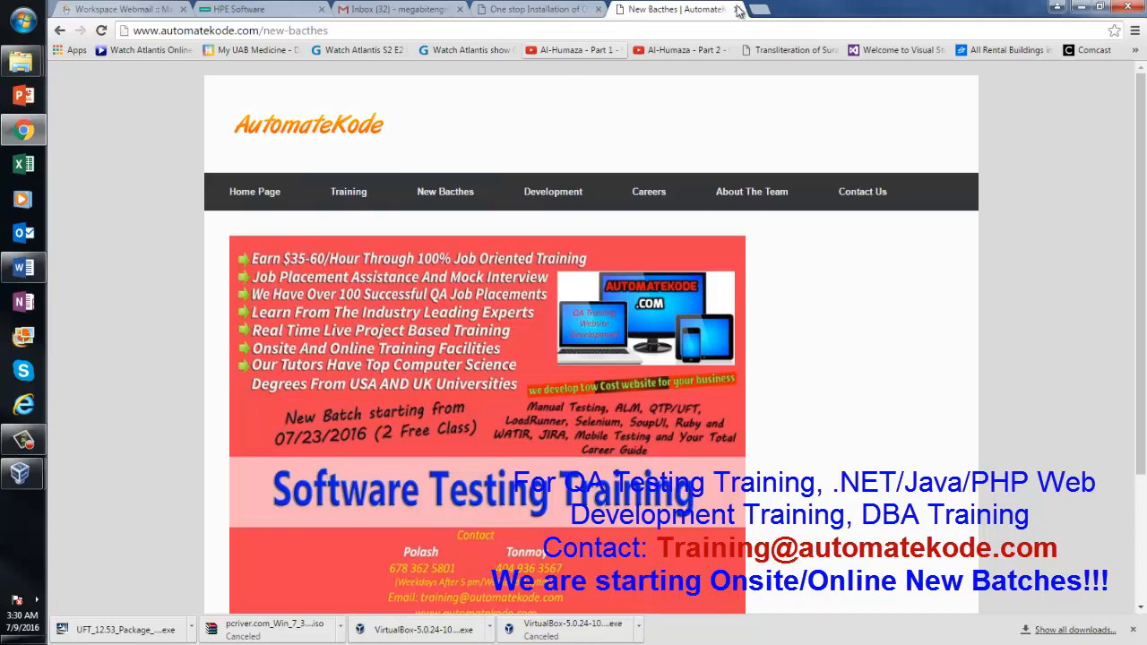
key(ctrl+w)
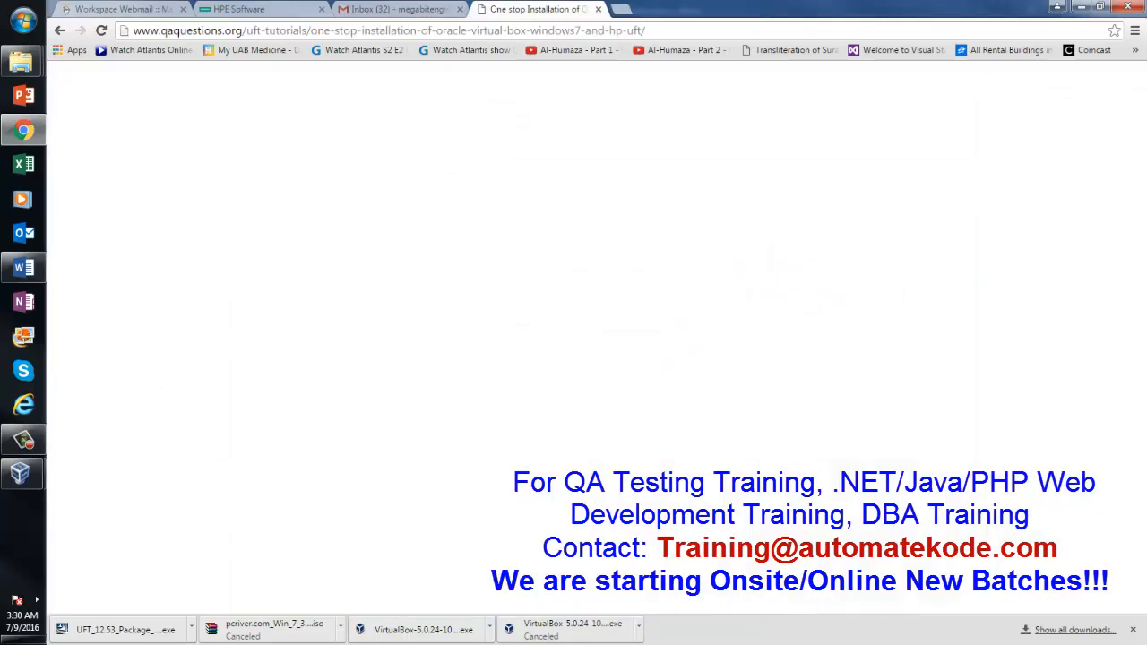